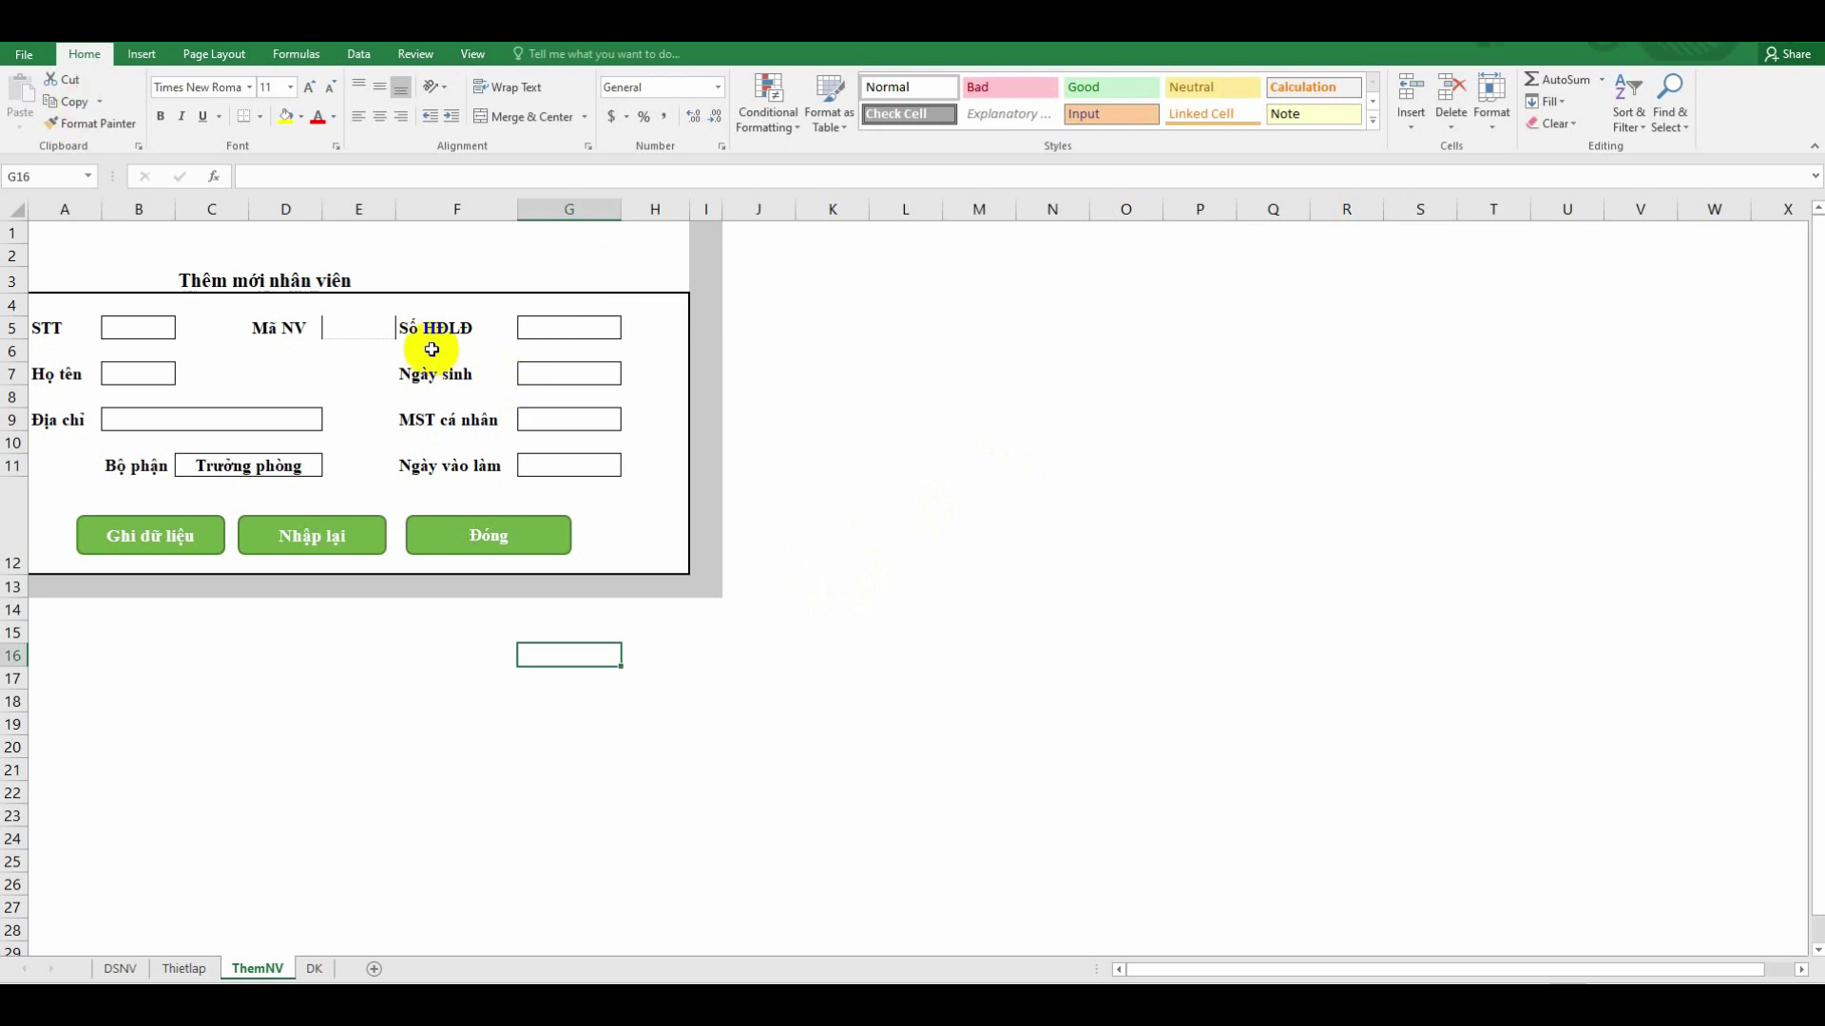
Compare the ThemNV form, the DSNV employee list and the DK sheet headings
click(358, 327)
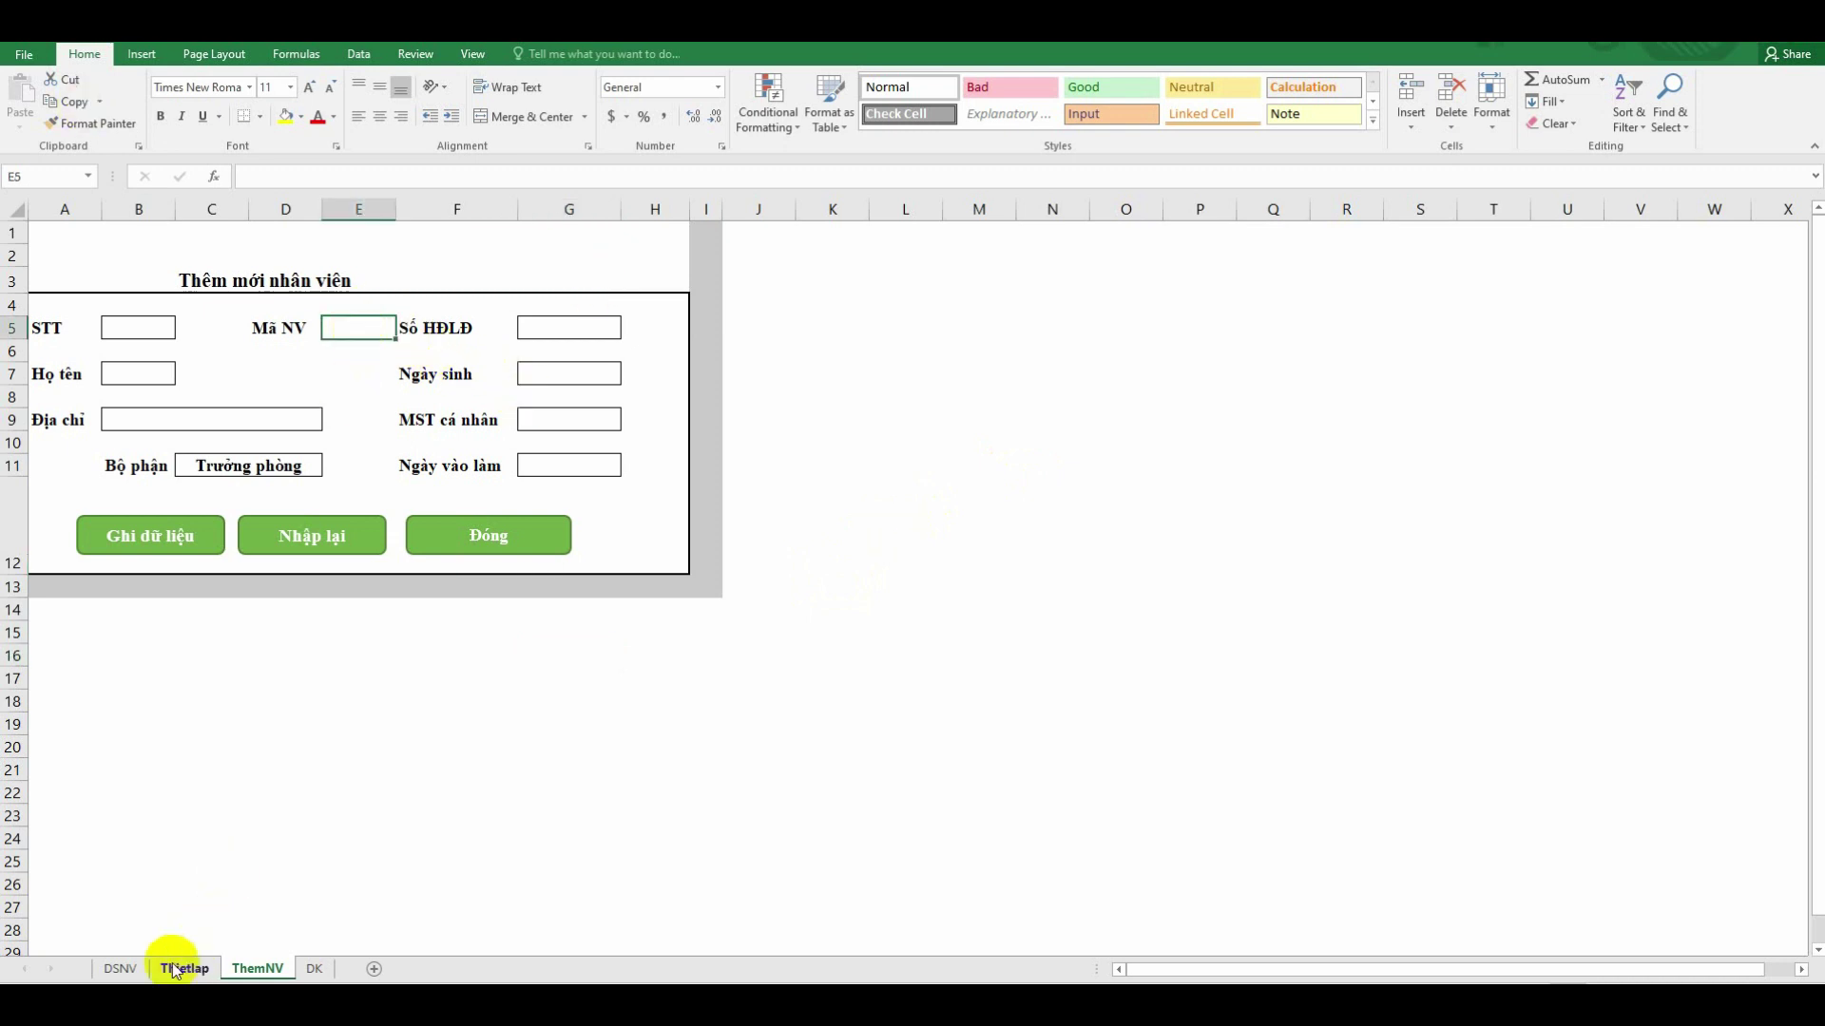
click(120, 968)
drag(67, 342, 948, 716)
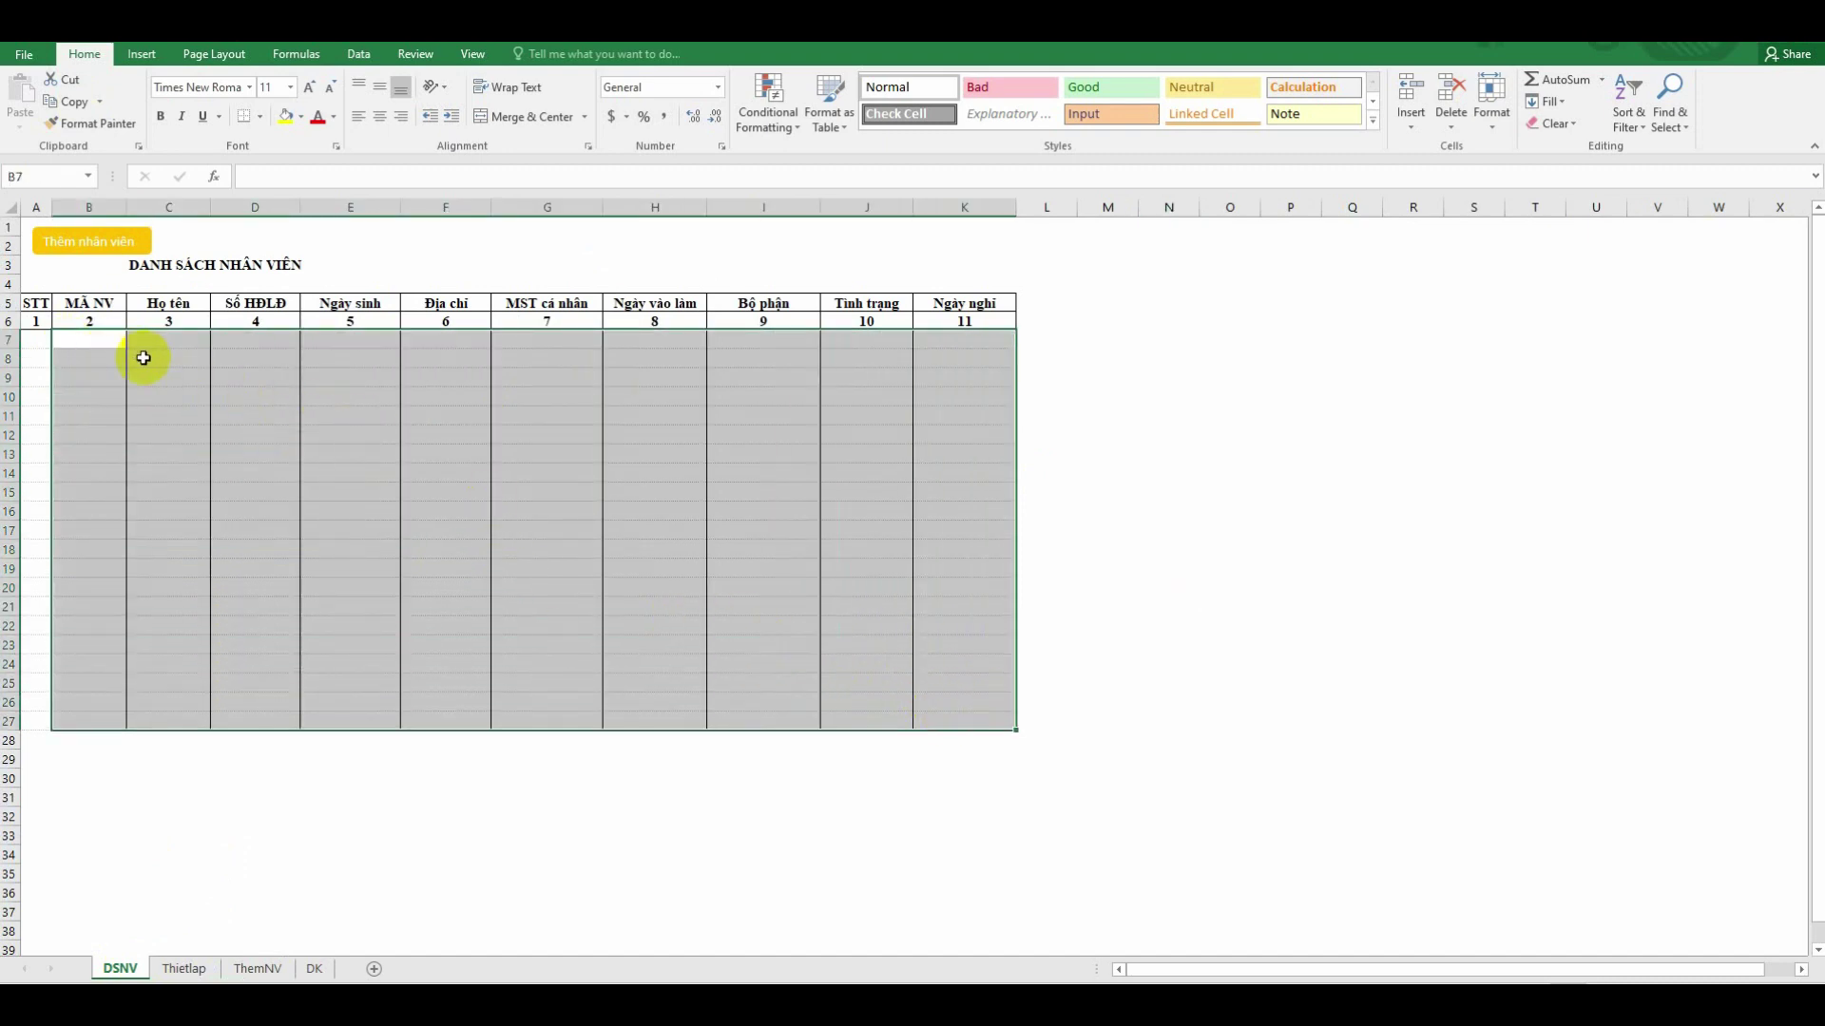
click(150, 358)
click(313, 968)
mouse_move(152, 285)
mouse_down()
mouse_move(1080, 392)
mouse_move(1181, 359)
mouse_up()
drag(1064, 582, 1185, 603)
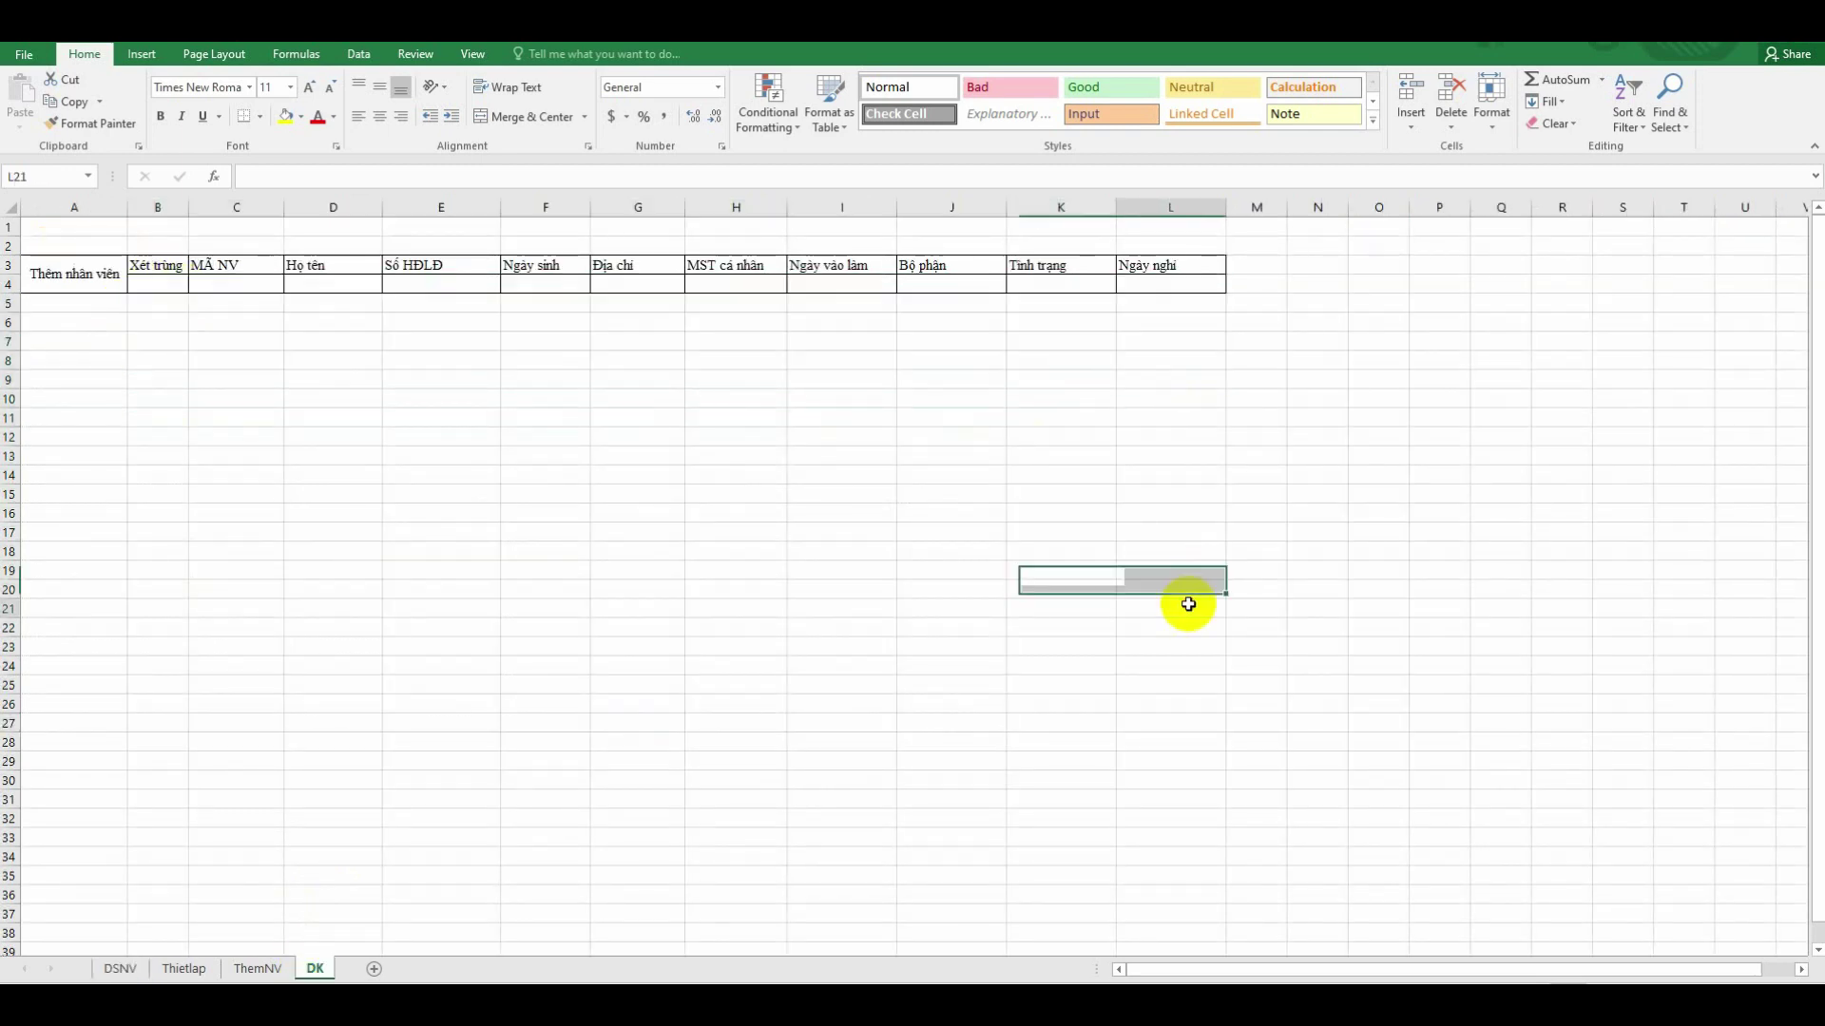
mouse_move(237, 246)
mouse_down()
mouse_move(292, 275)
mouse_move(1178, 271)
mouse_up()
Check the DSNV list headings against DK, then select DK cell C4 under MÃ NV
click(121, 968)
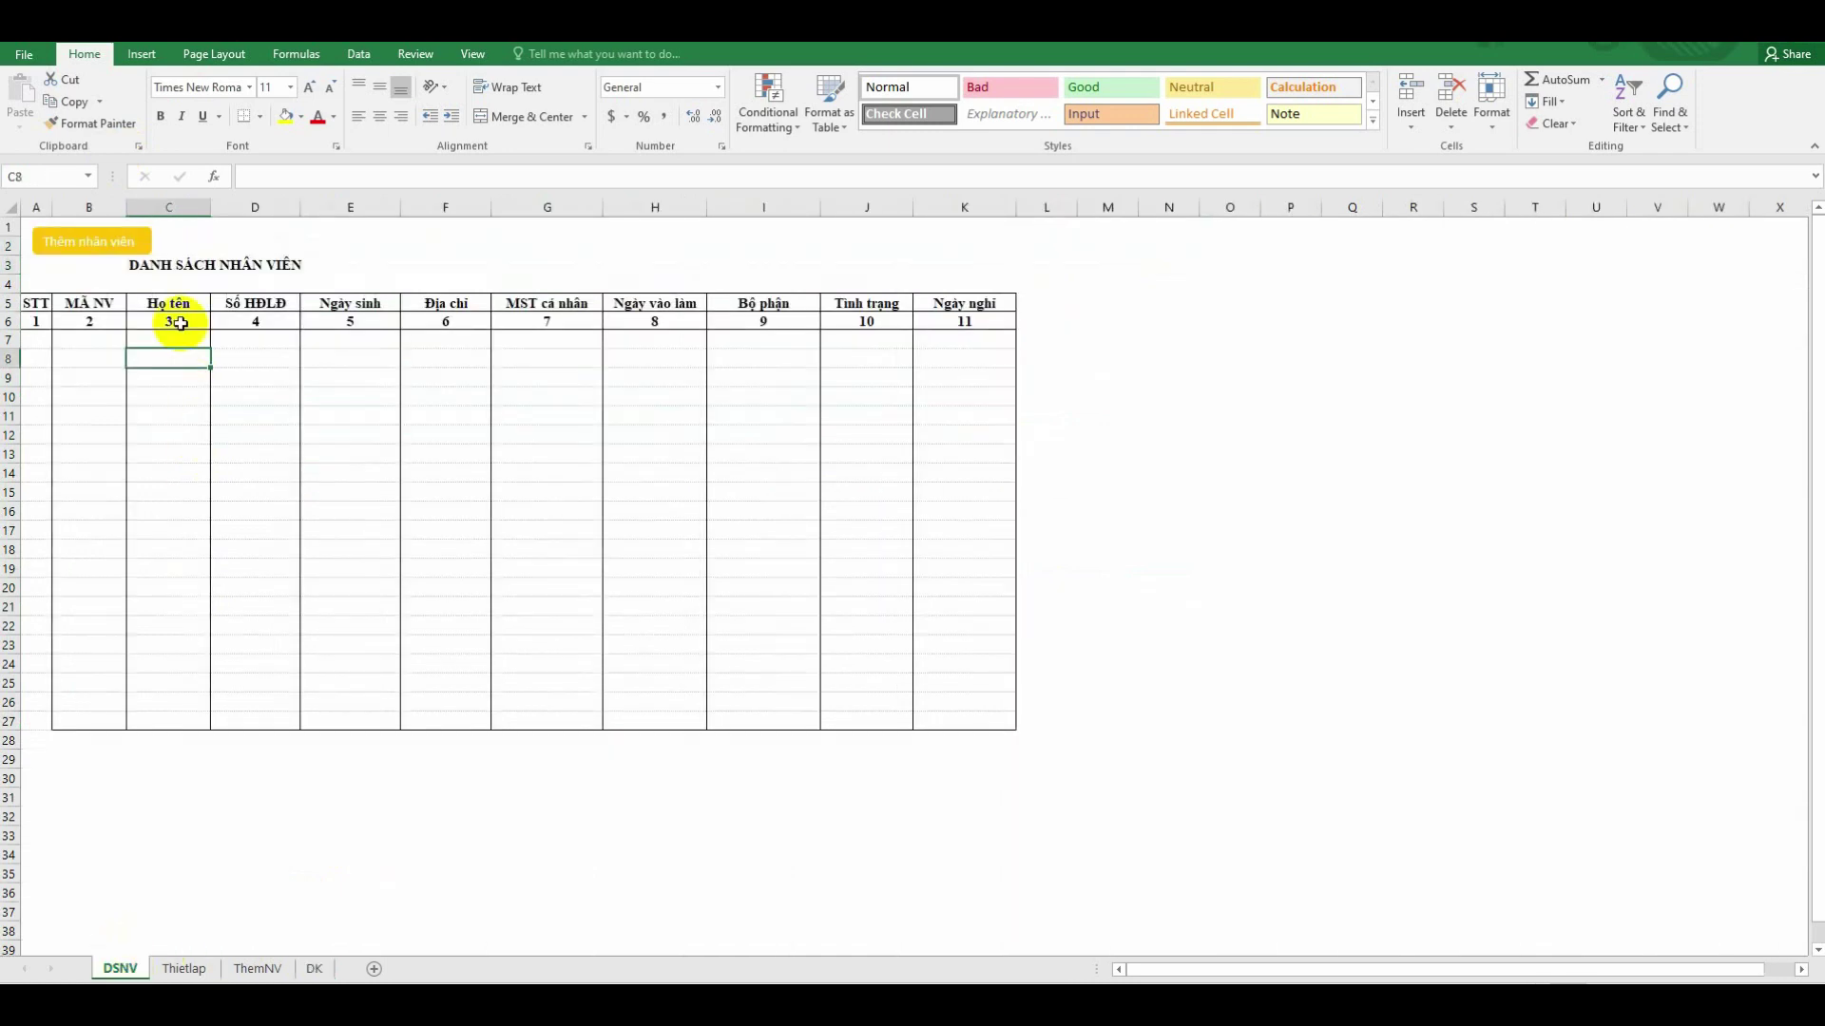
click(108, 300)
drag(109, 299, 957, 339)
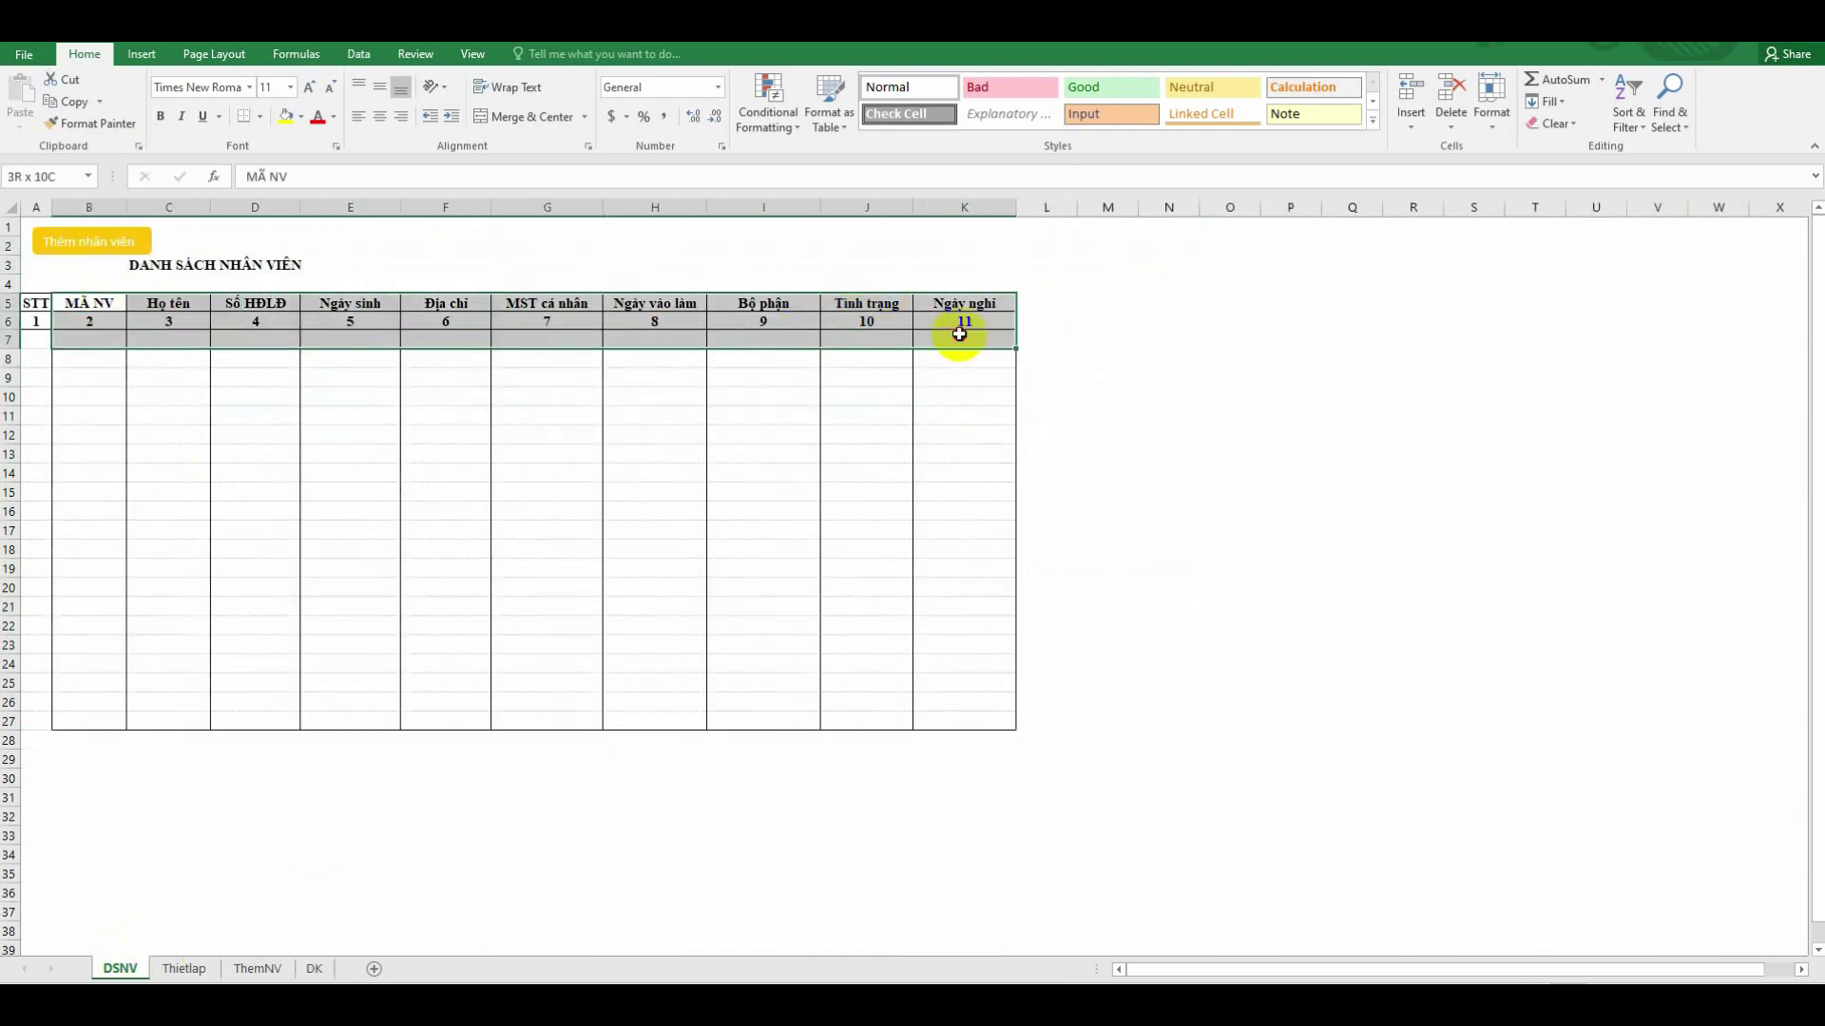
click(309, 968)
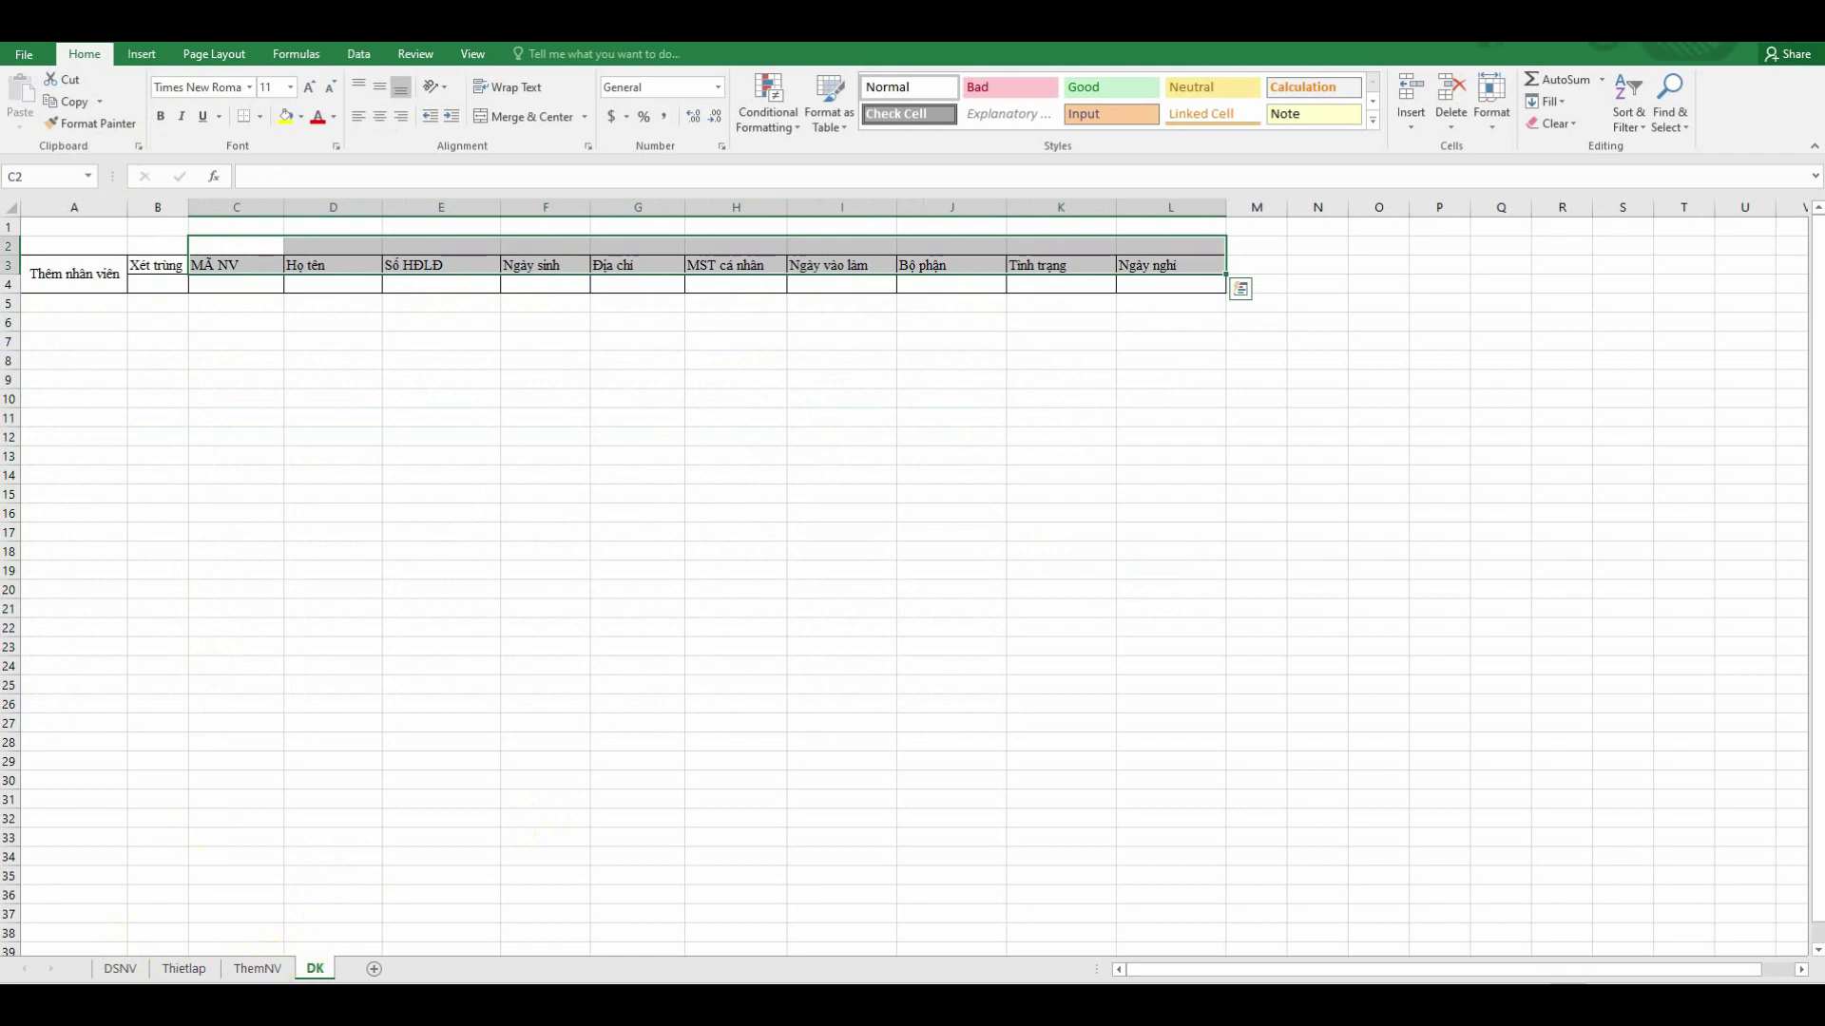
click(302, 420)
click(211, 282)
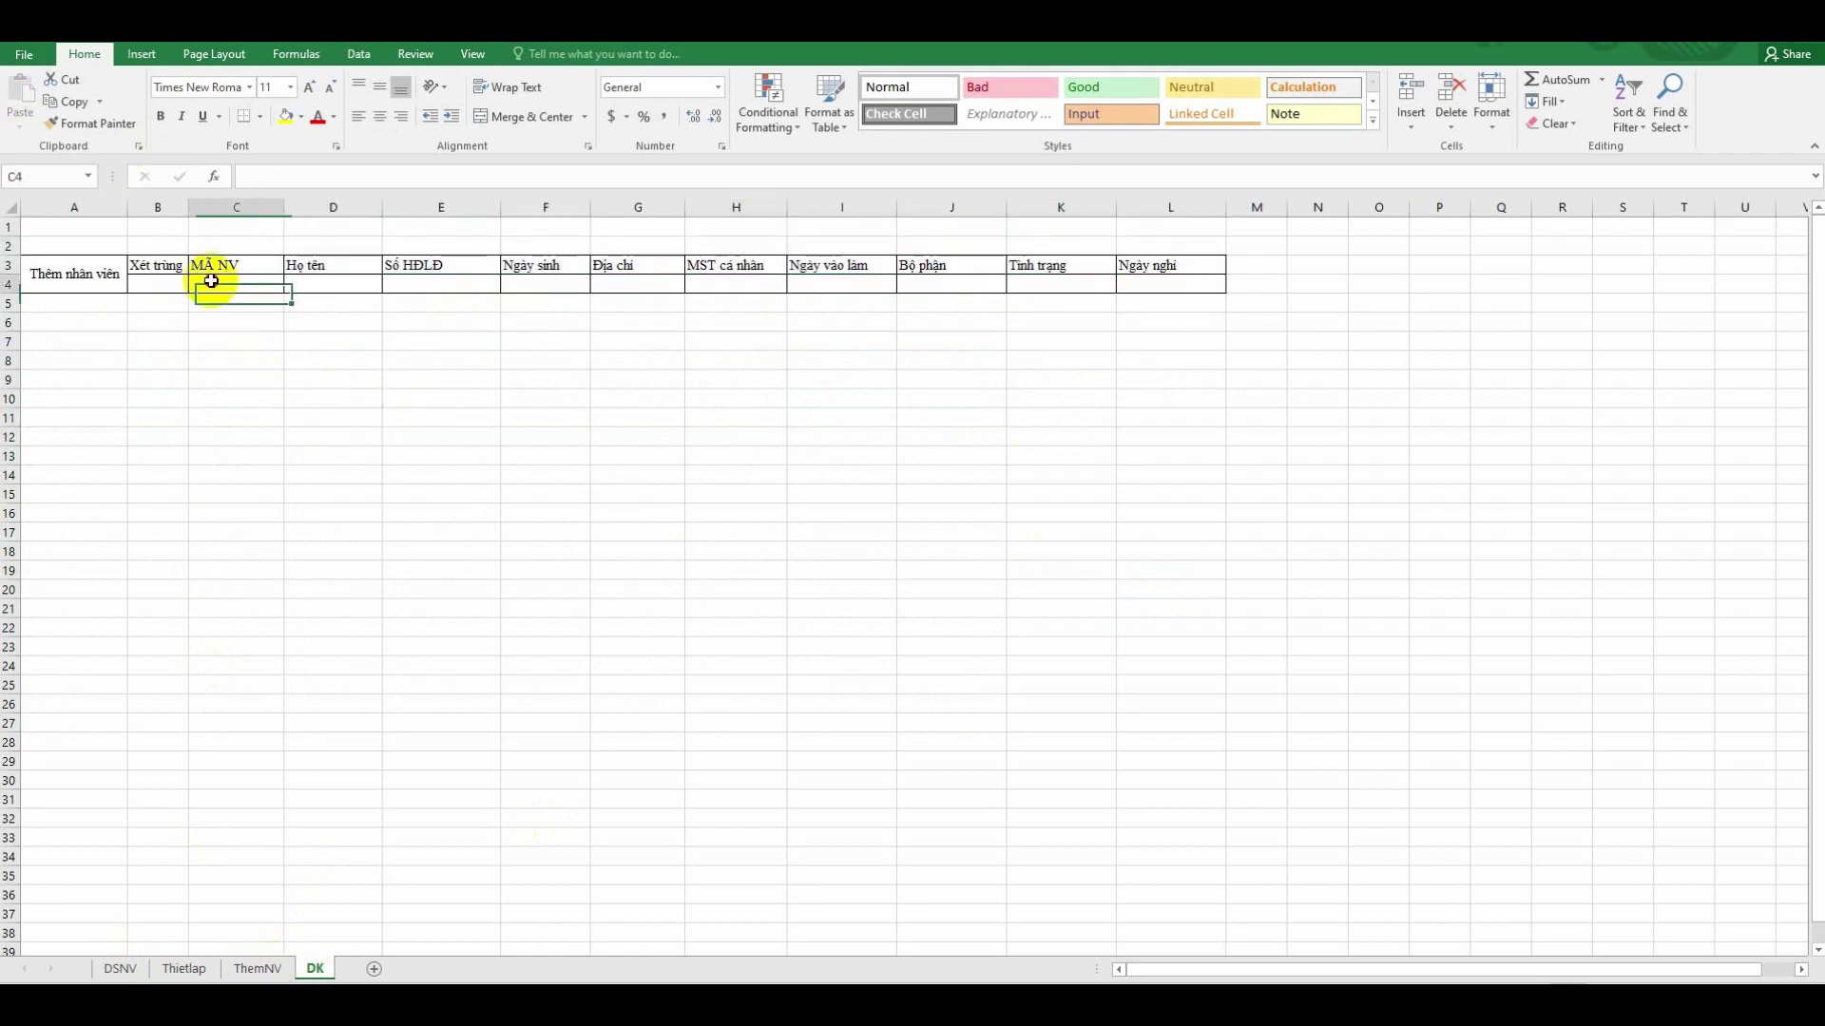
click(266, 966)
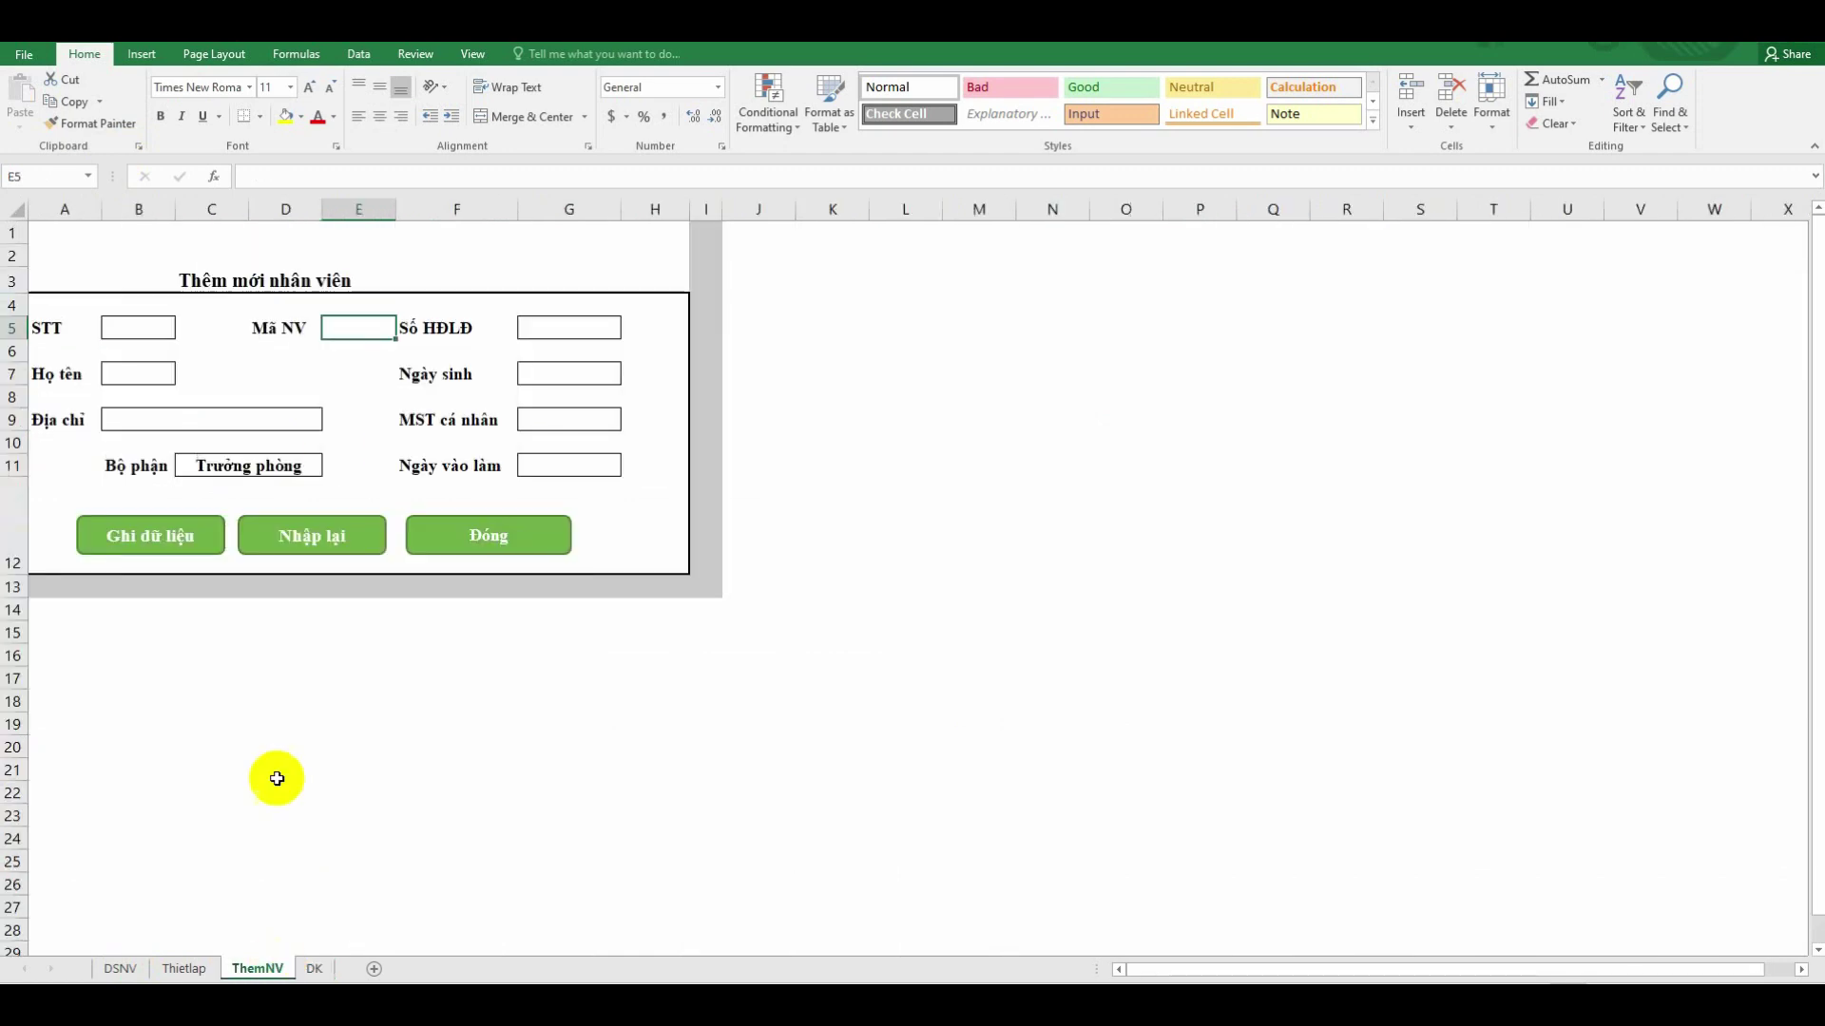
click(314, 969)
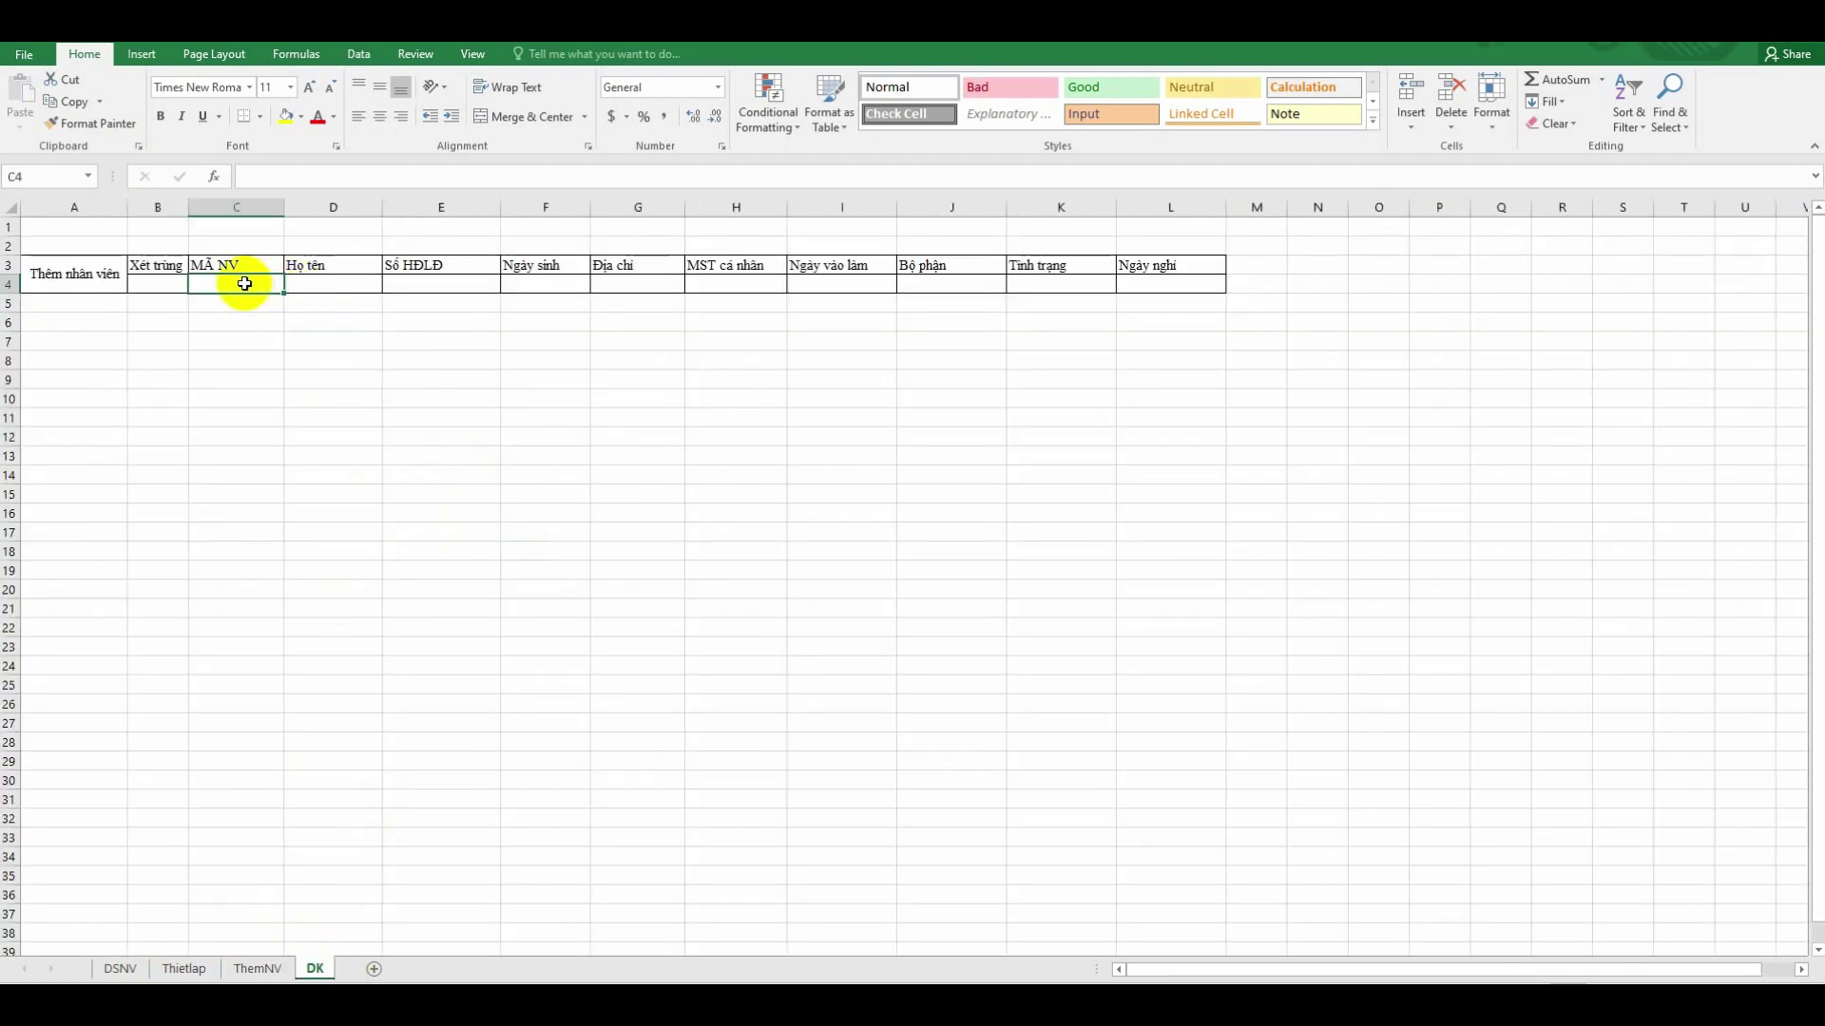
Link DK cells C4 and D4 to the ThemNV Mã NV (E5) and Họ tên (B7) boxes
text(=)
click(256, 968)
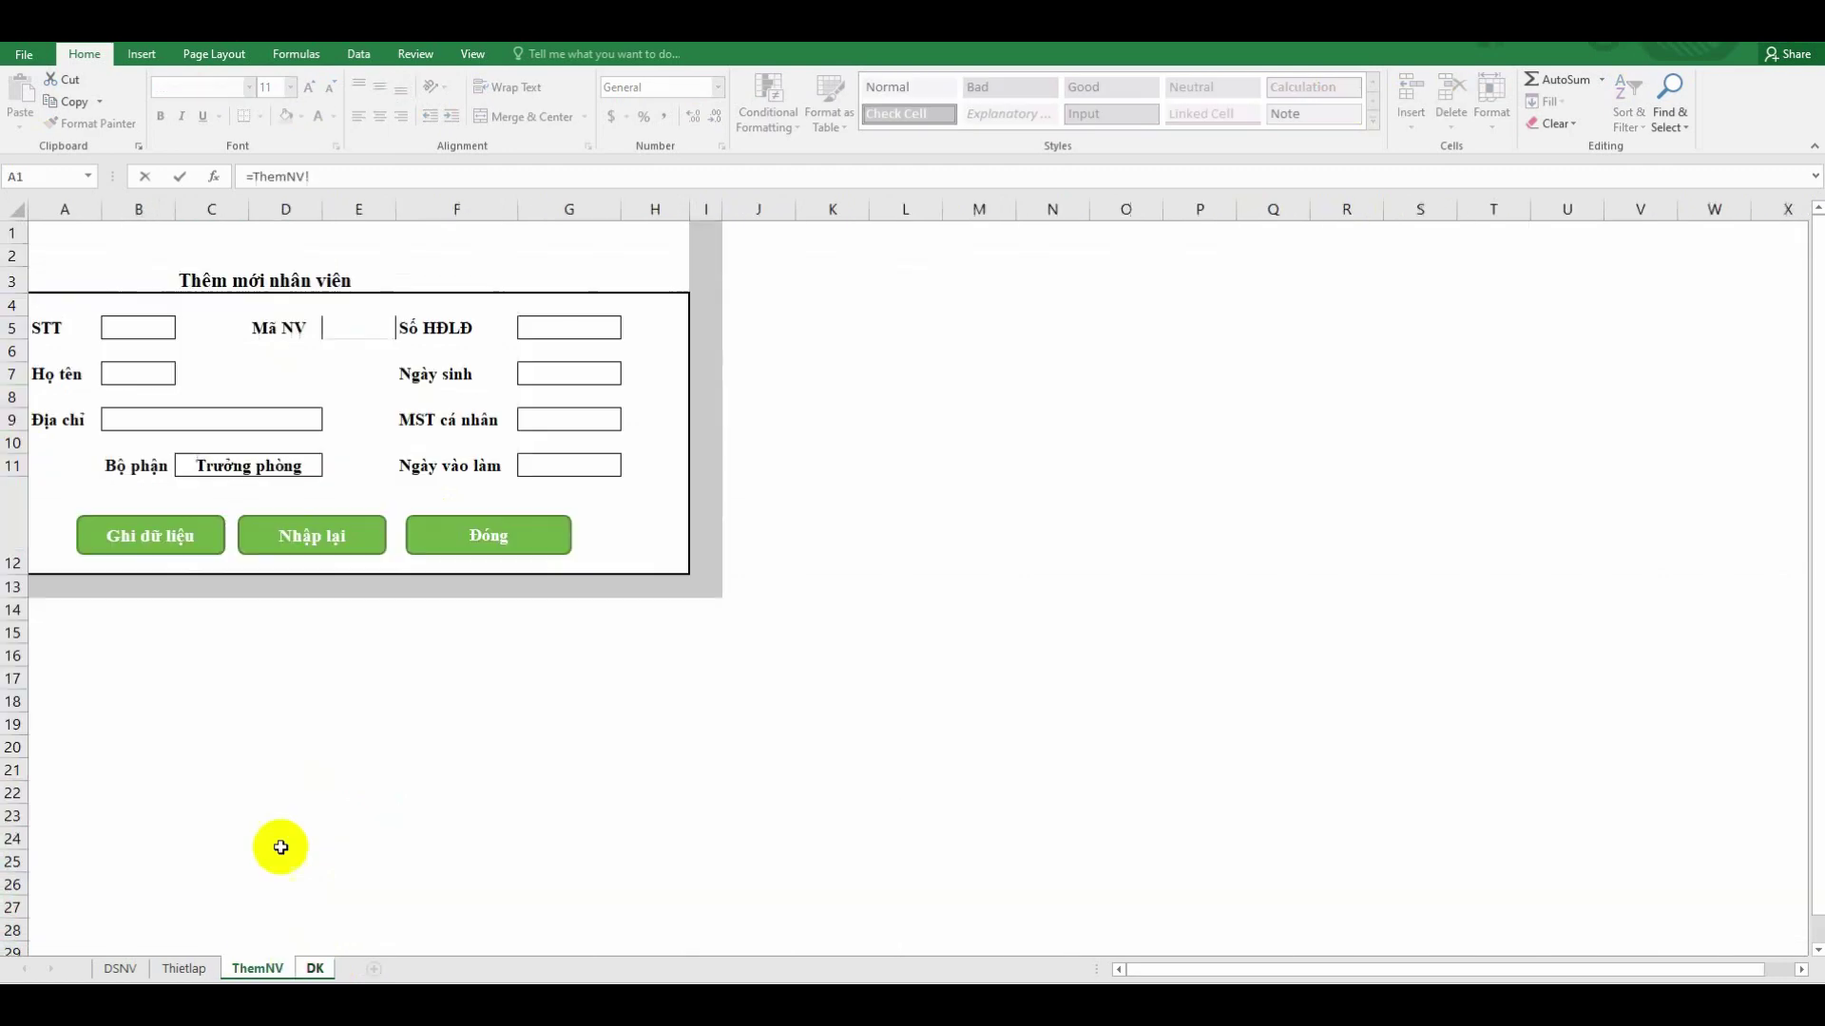
click(345, 326)
key(Return)
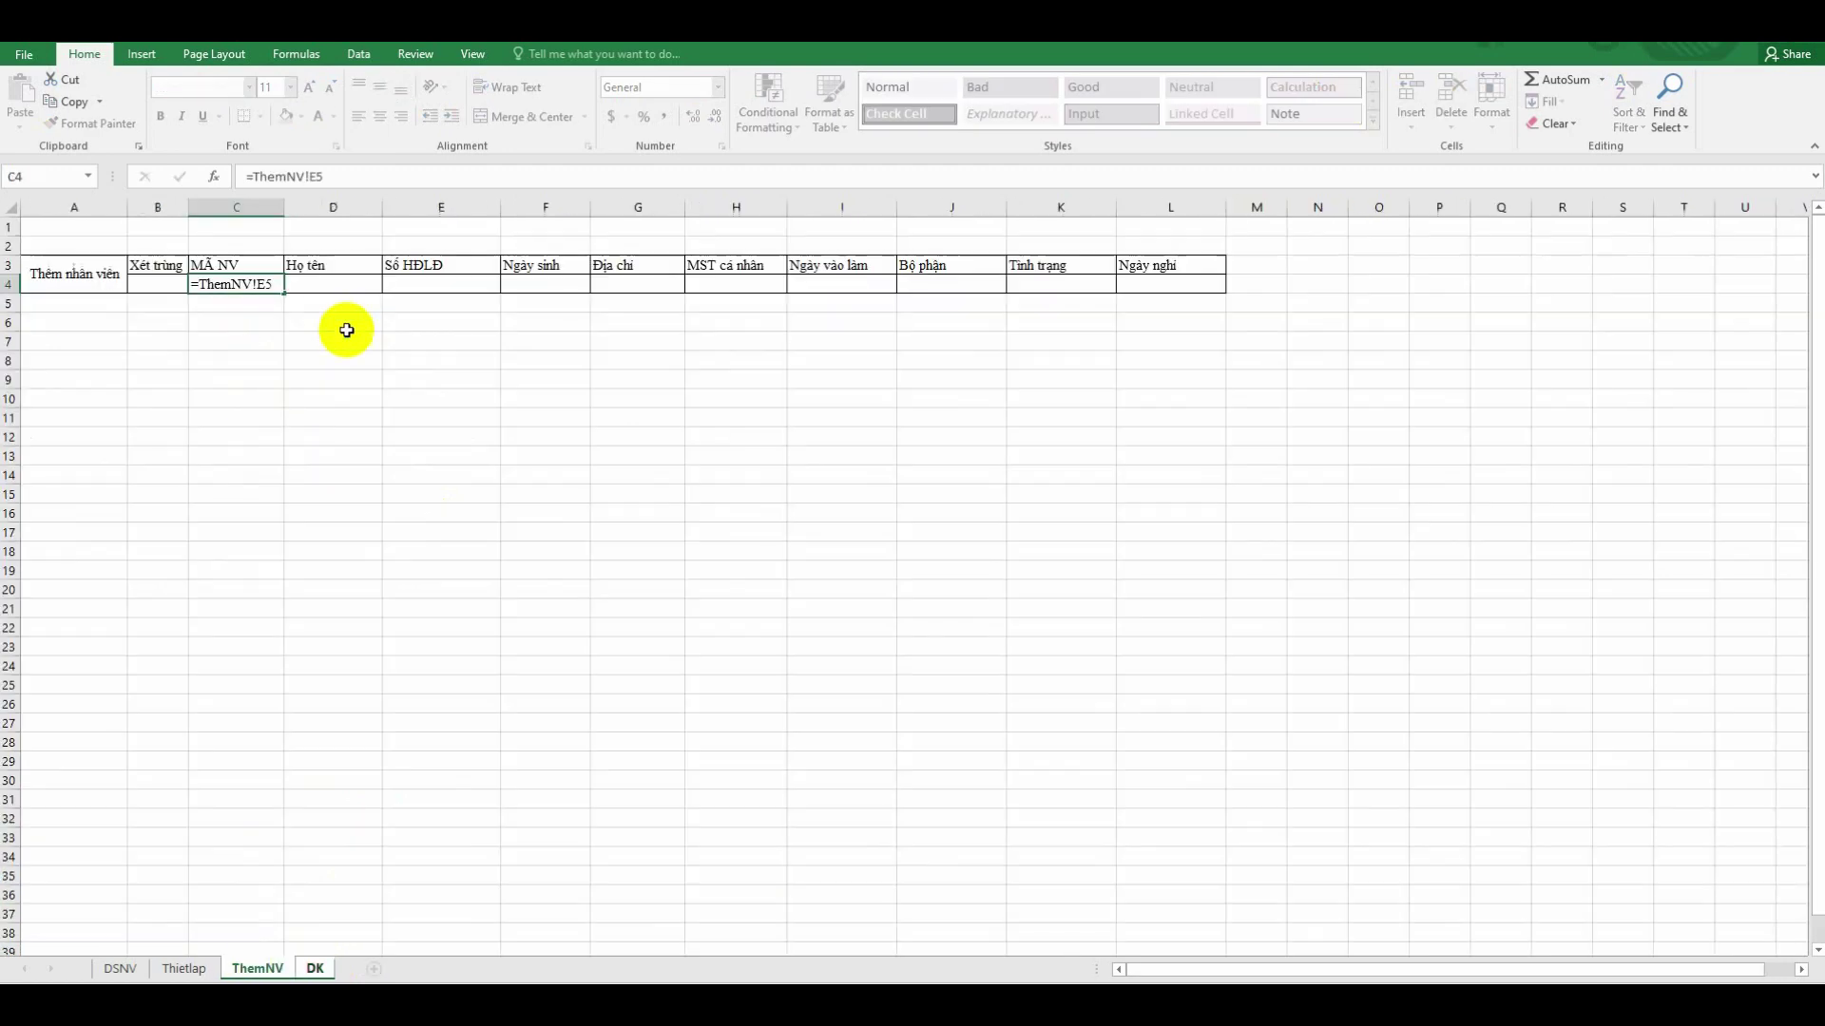
click(362, 283)
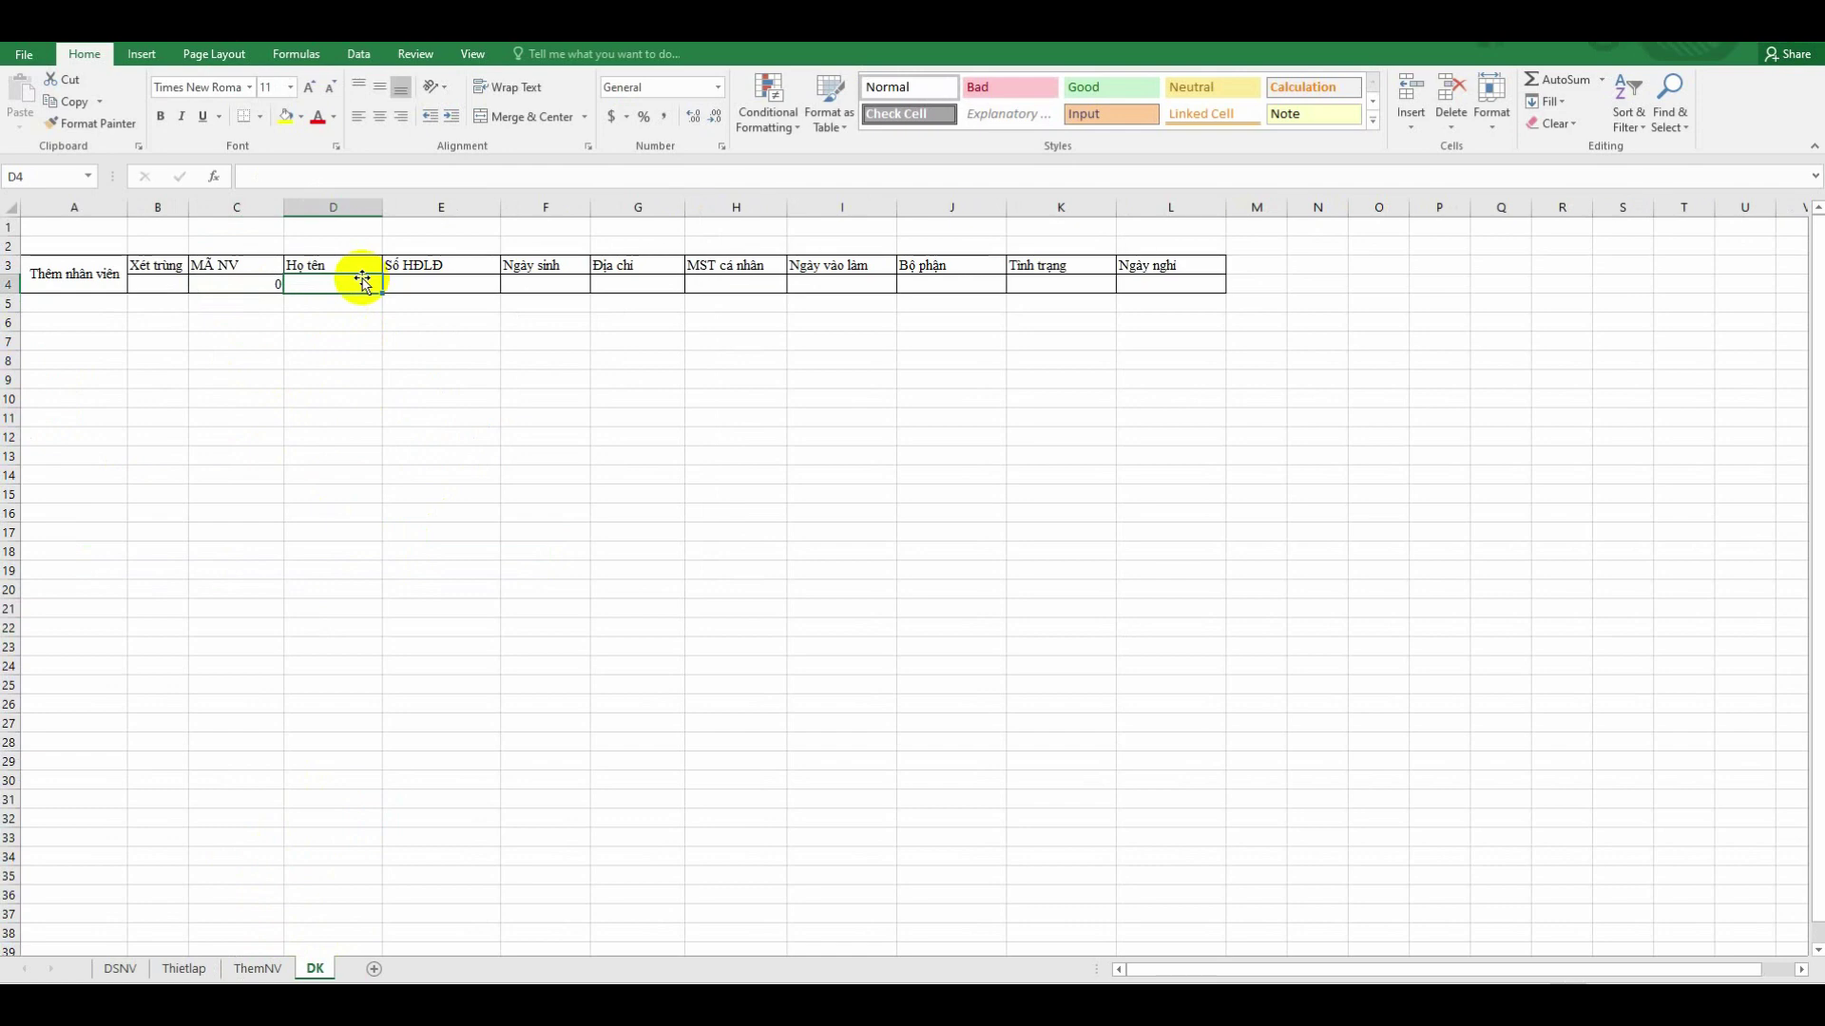
text(=)
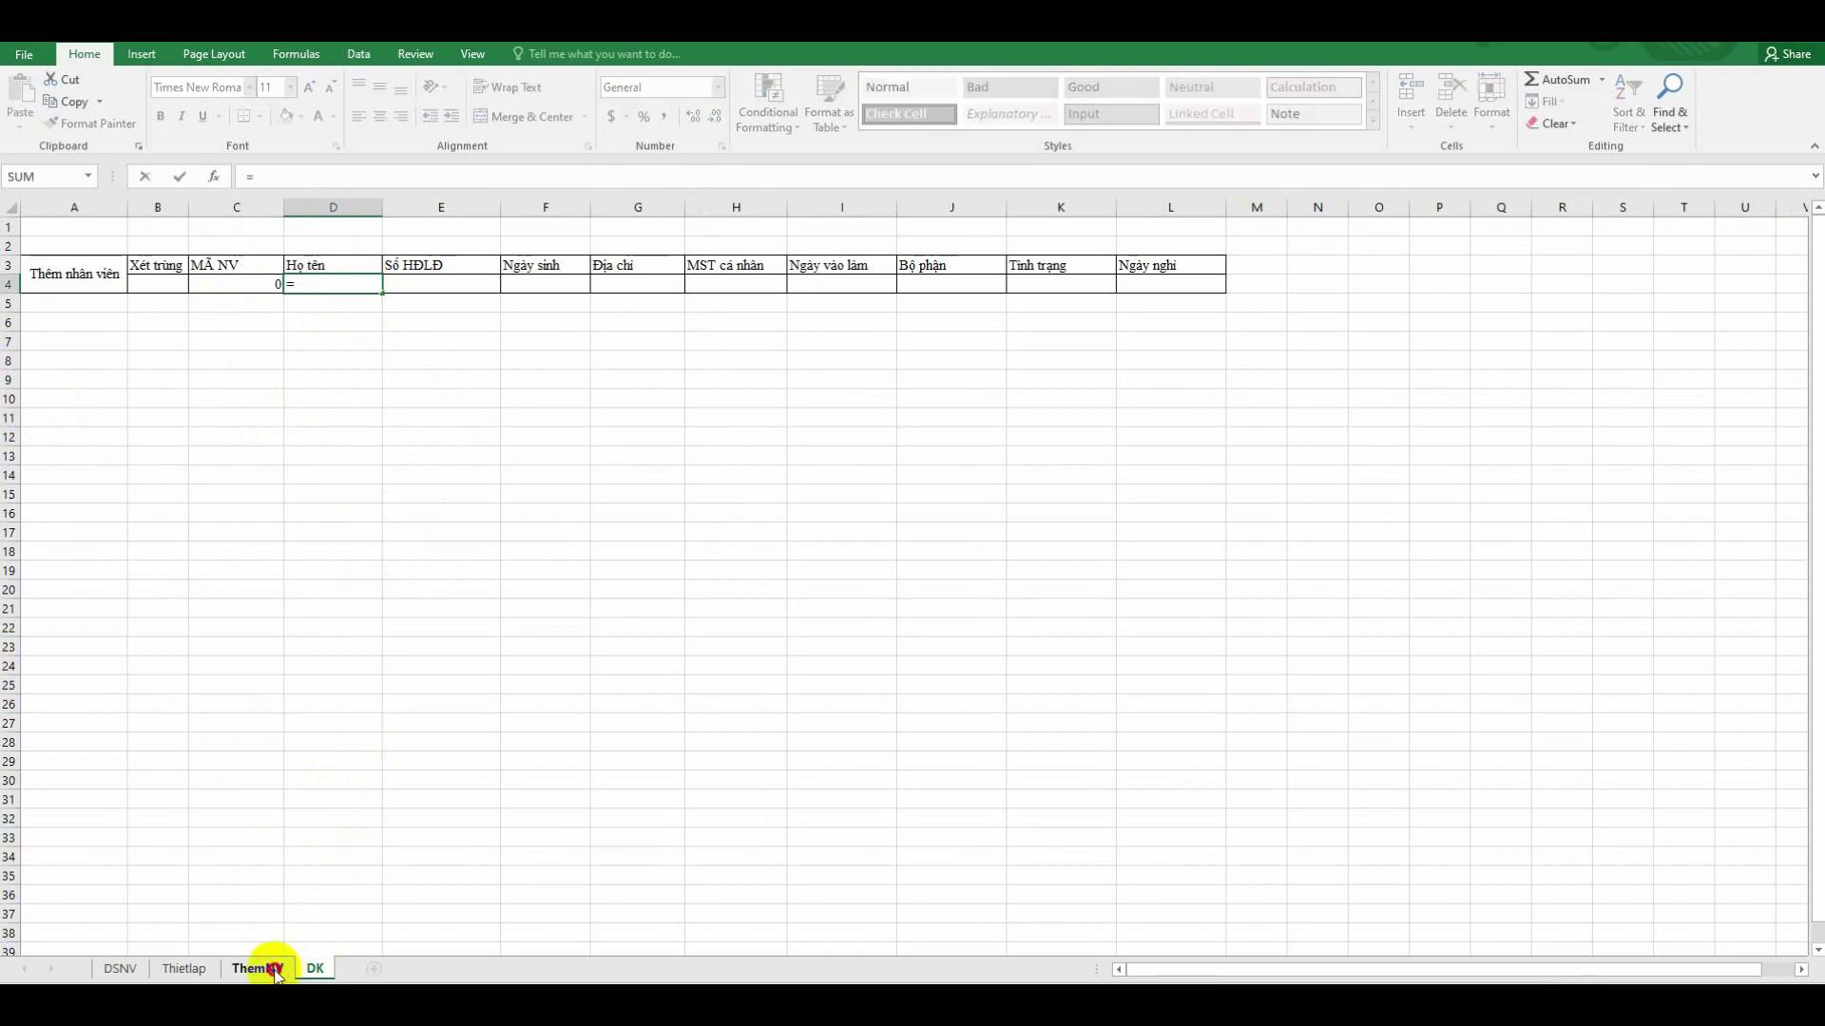
click(258, 968)
click(123, 372)
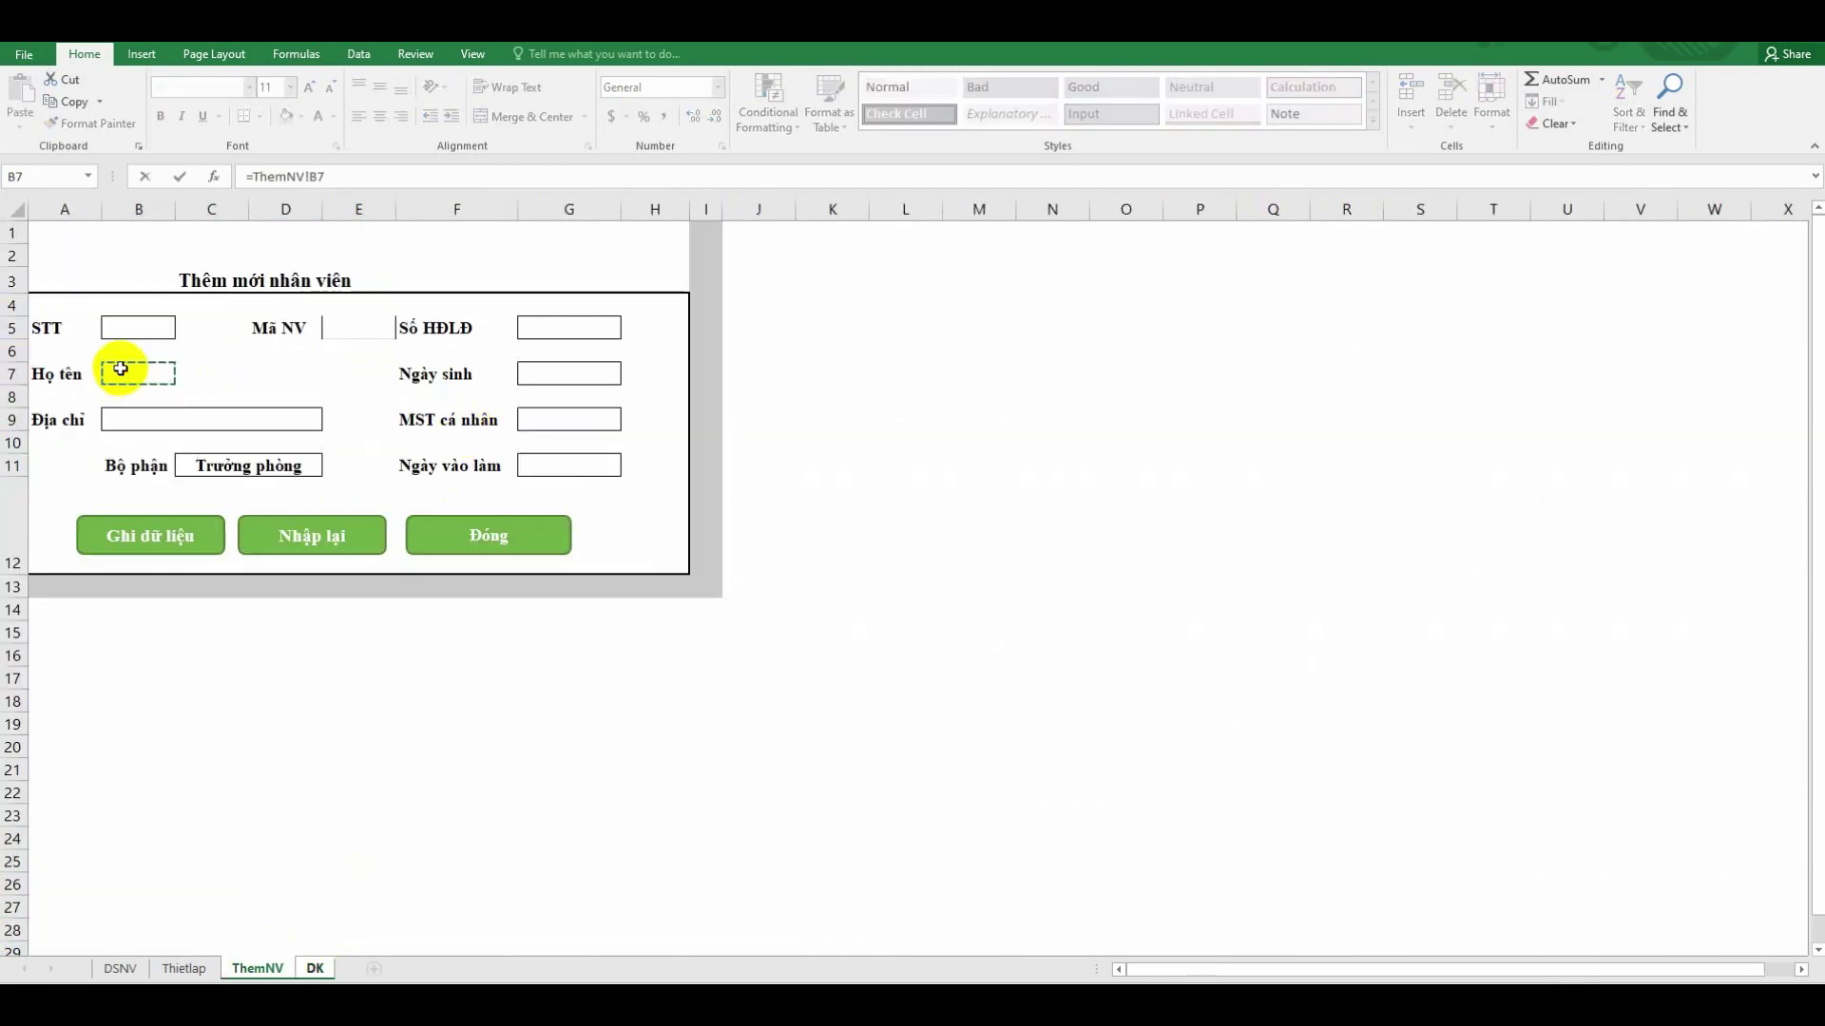
key(Return)
Link E4 and F4 to the form's Số HĐLĐ (G5) and Ngày sinh (G7) boxes
click(408, 286)
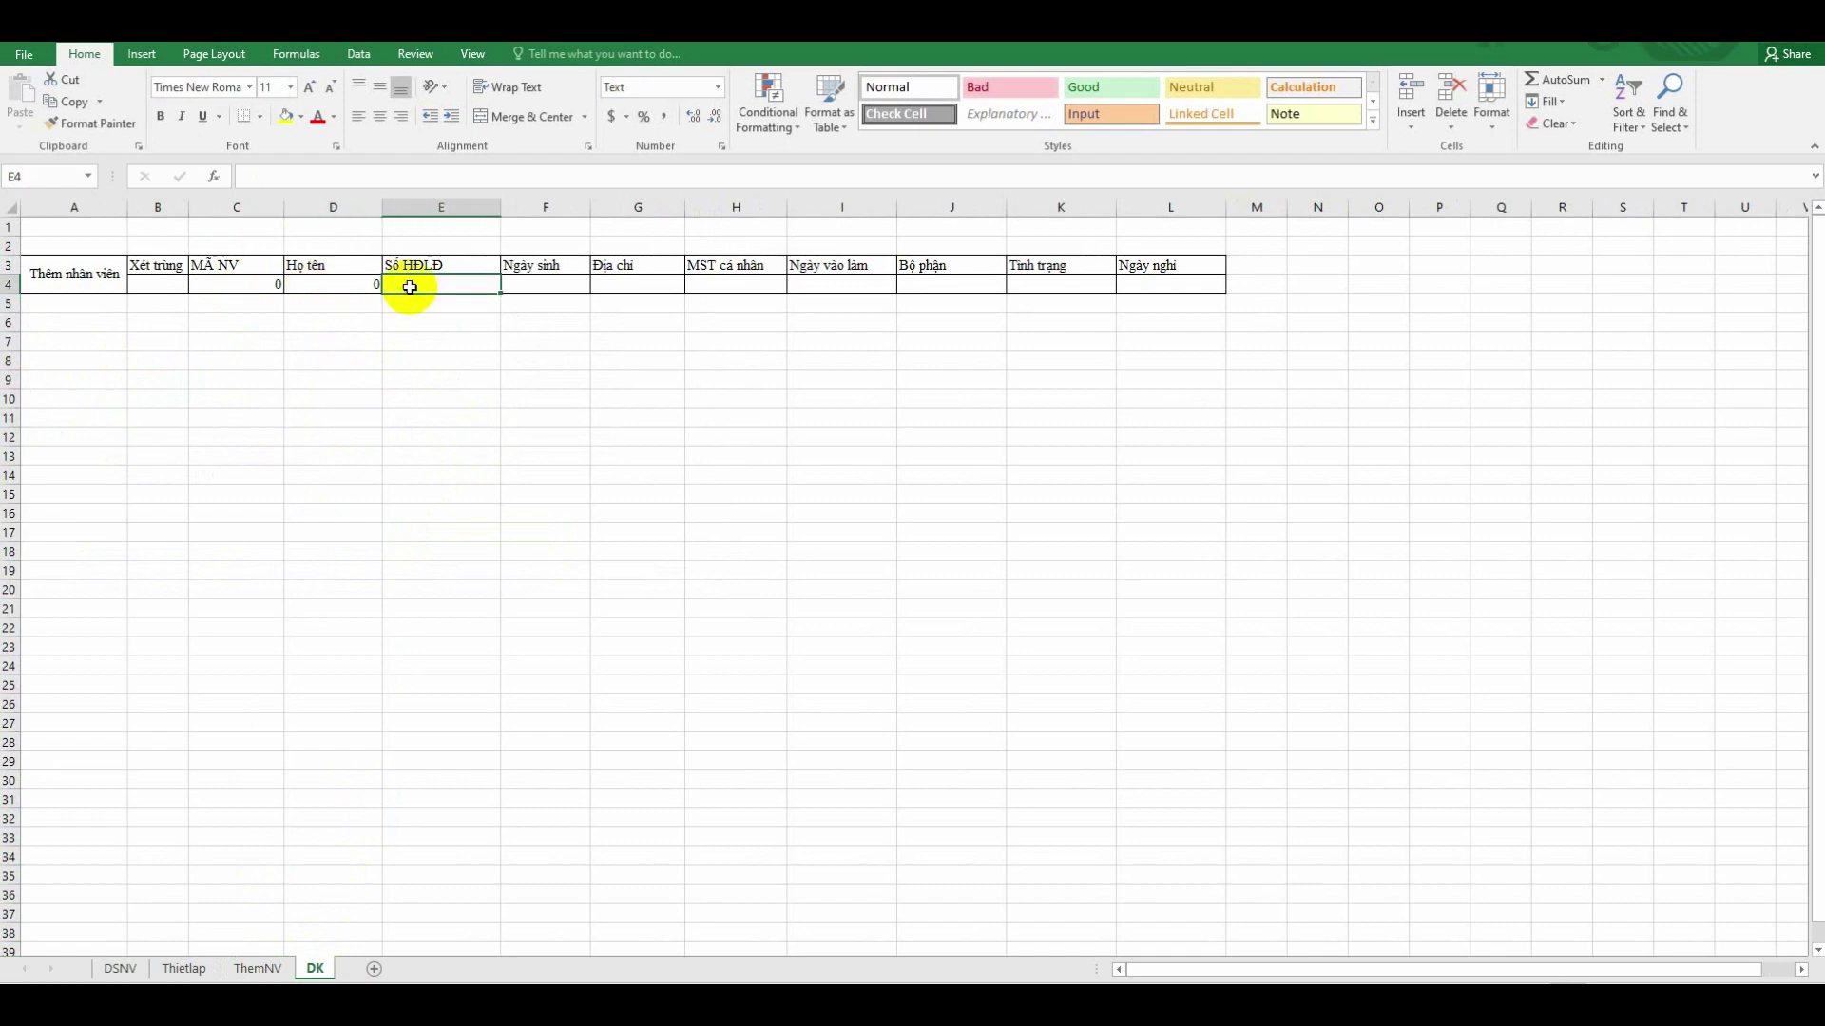
text(=)
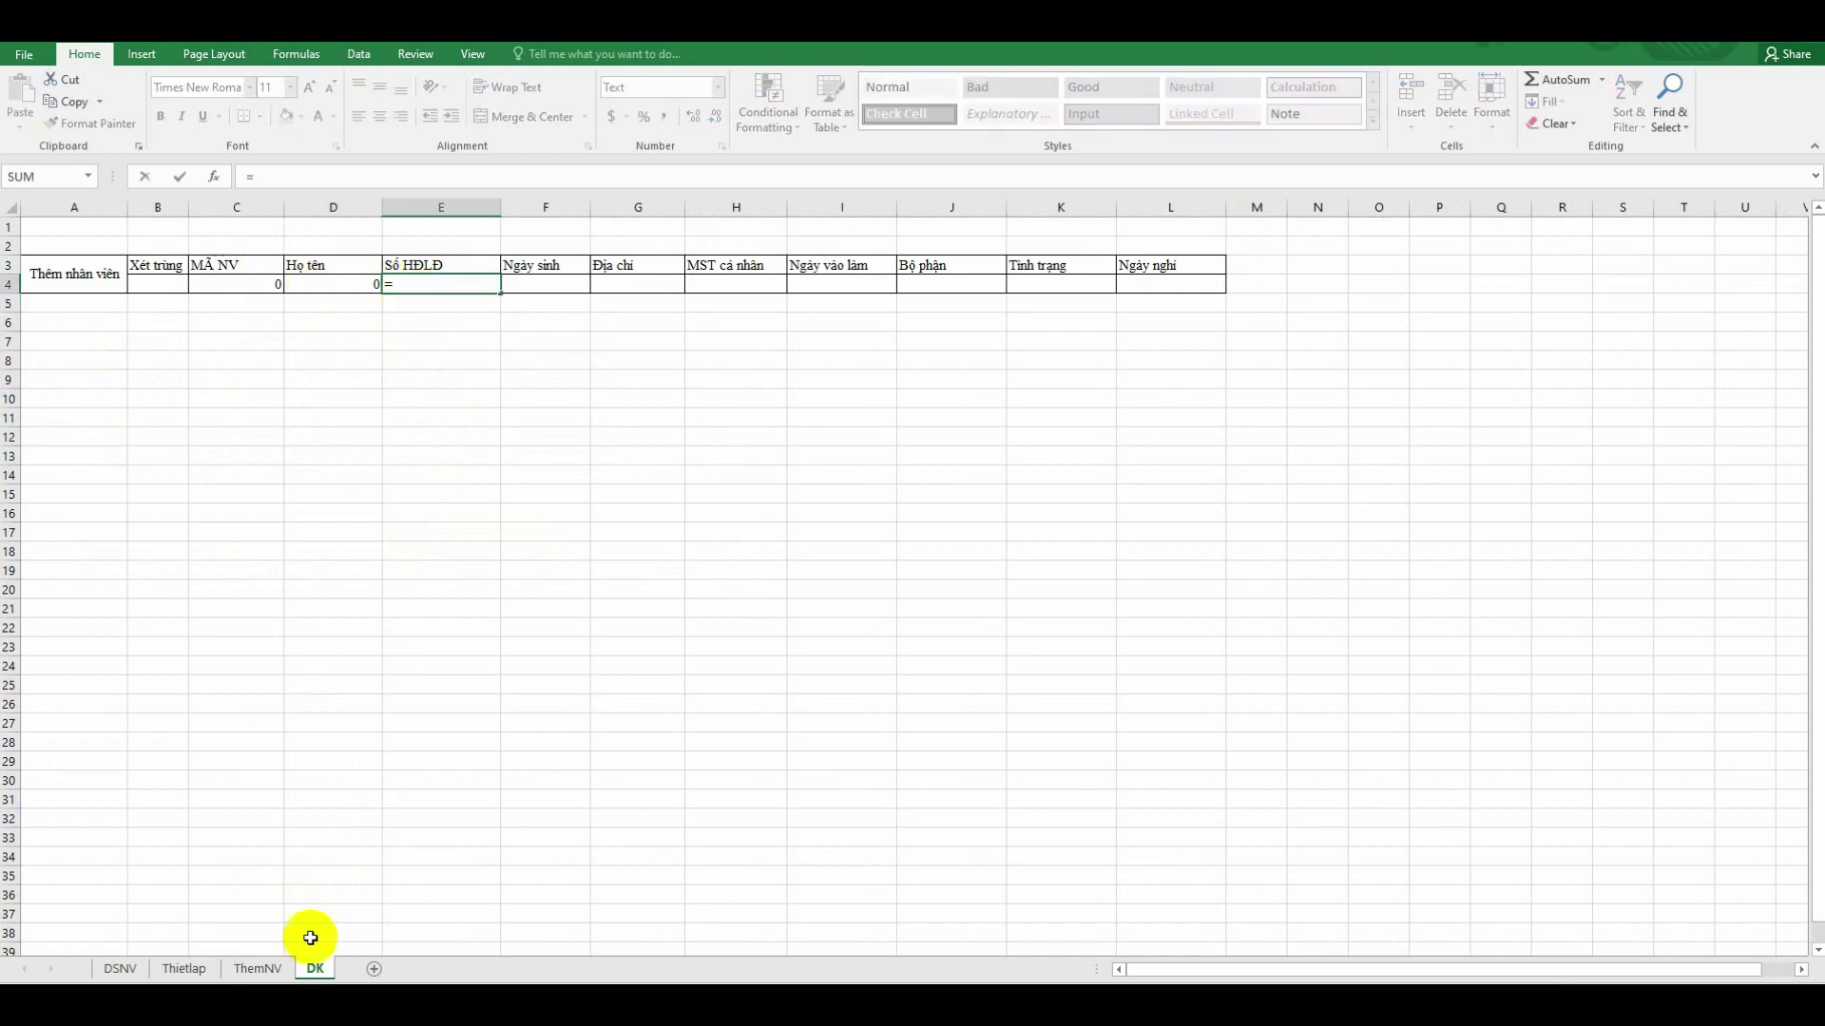
click(258, 968)
click(543, 334)
key(Return)
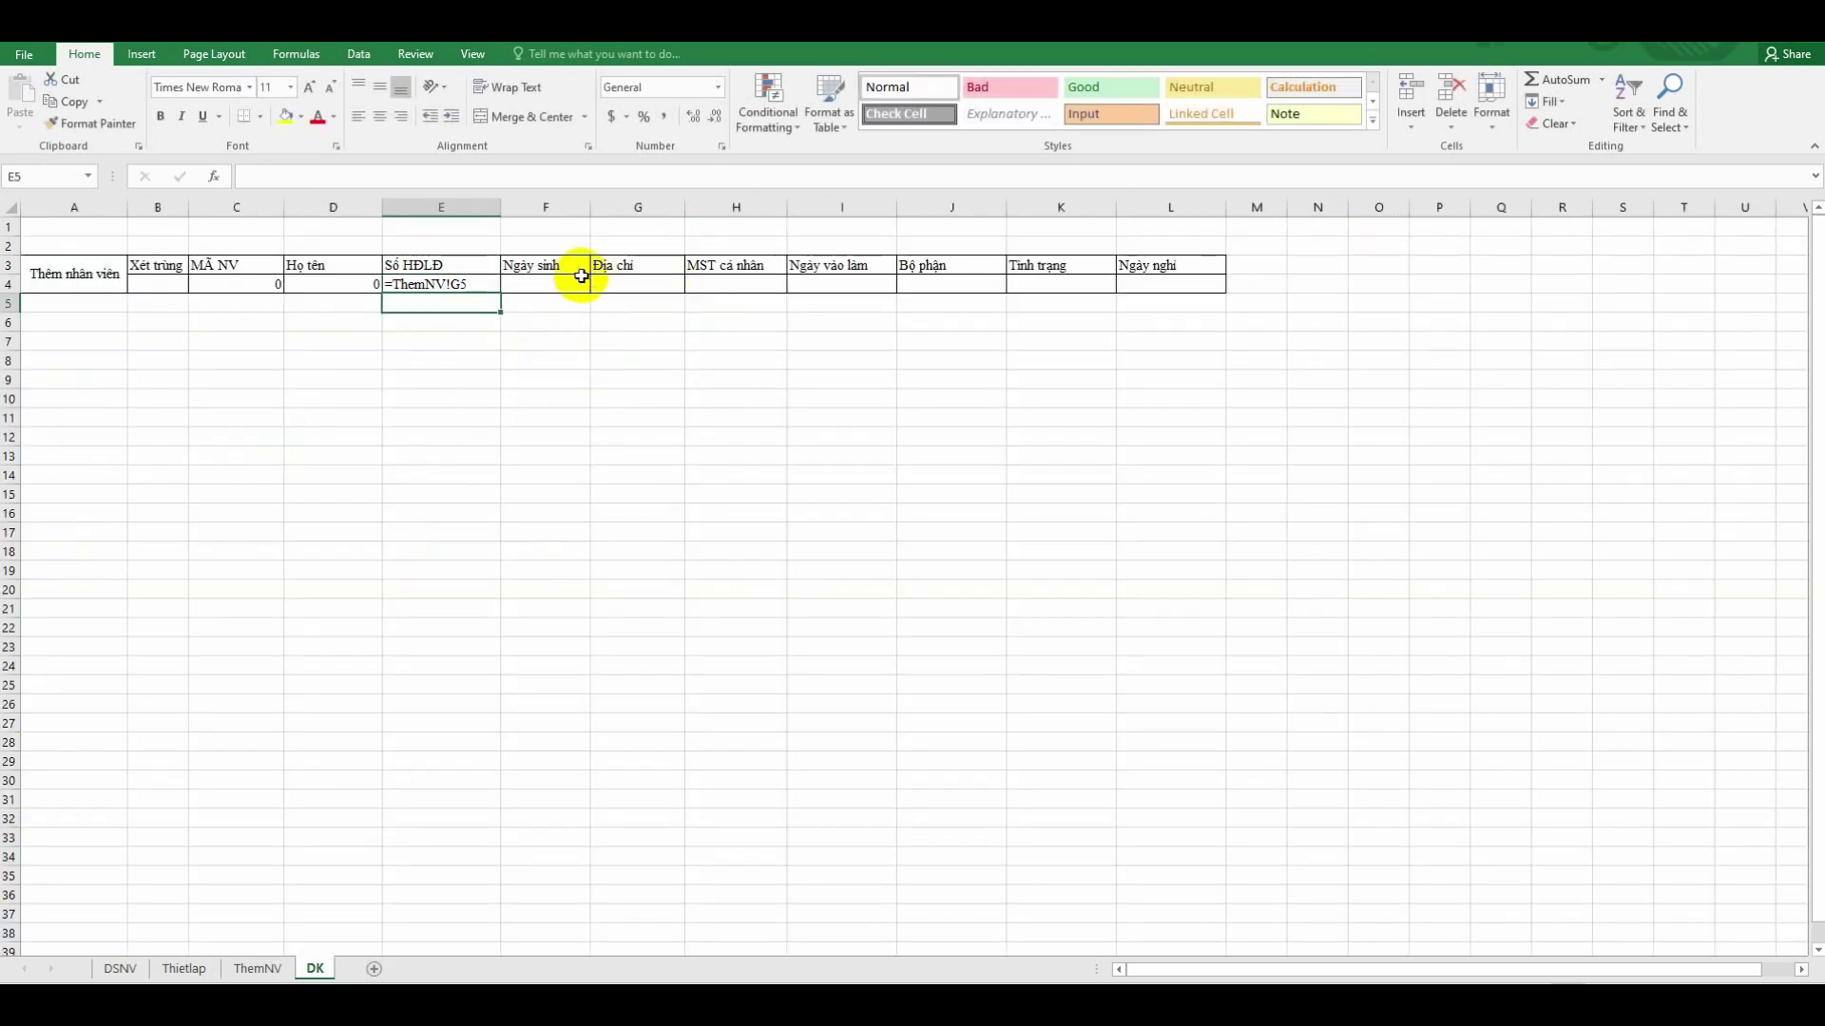
click(556, 285)
text(=)
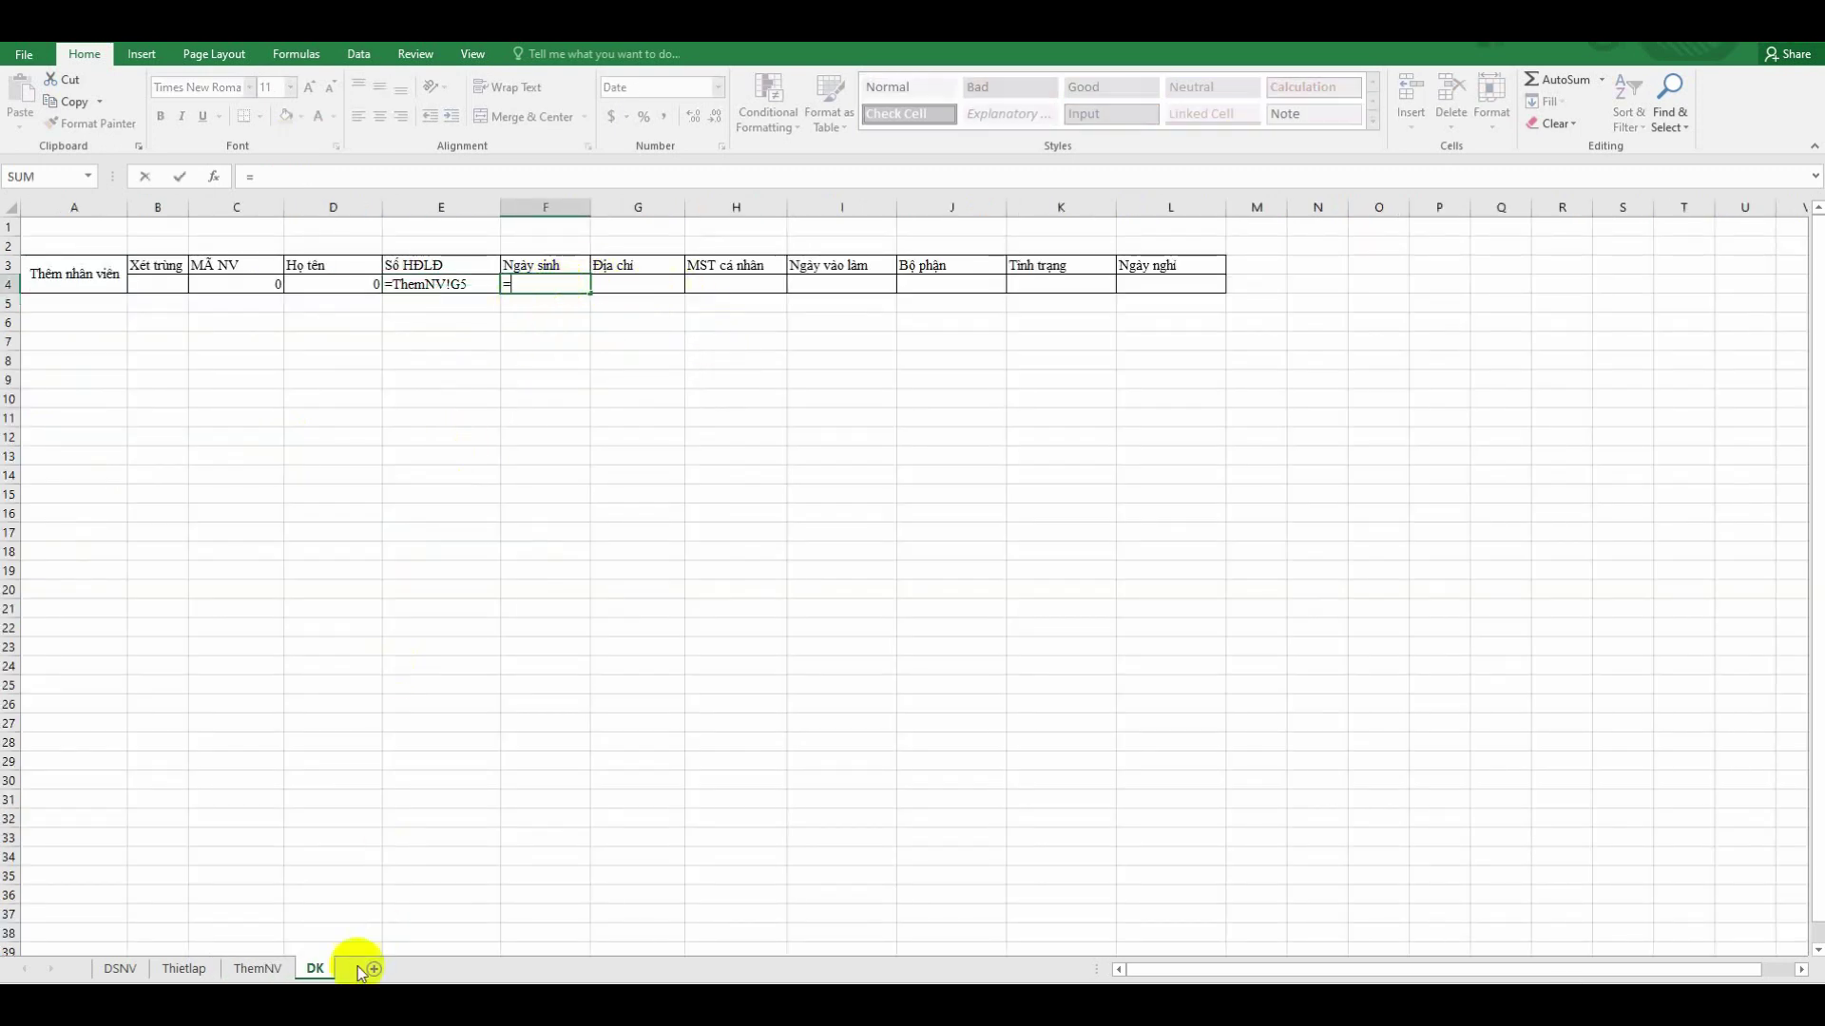
click(258, 969)
click(551, 373)
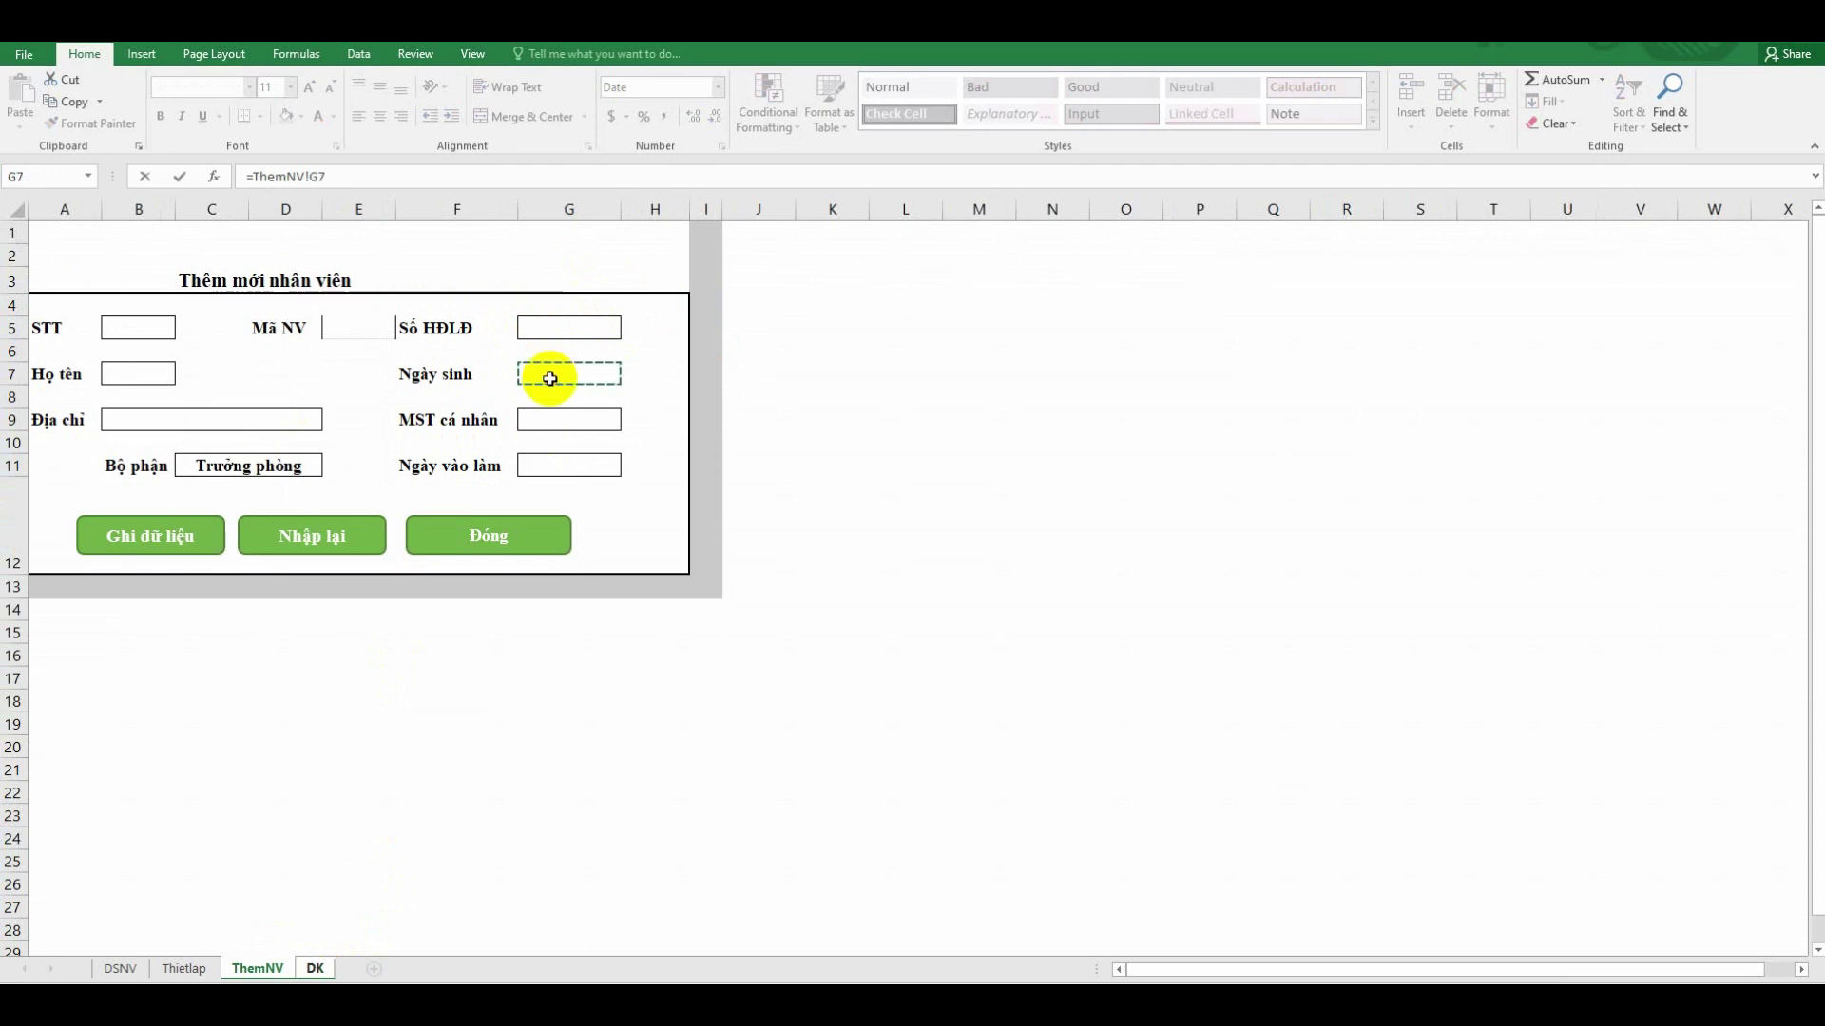
key(Return)
Link G4 and H4 to the form's Địa chỉ (B9) and MST cá nhân (G9) boxes
click(672, 278)
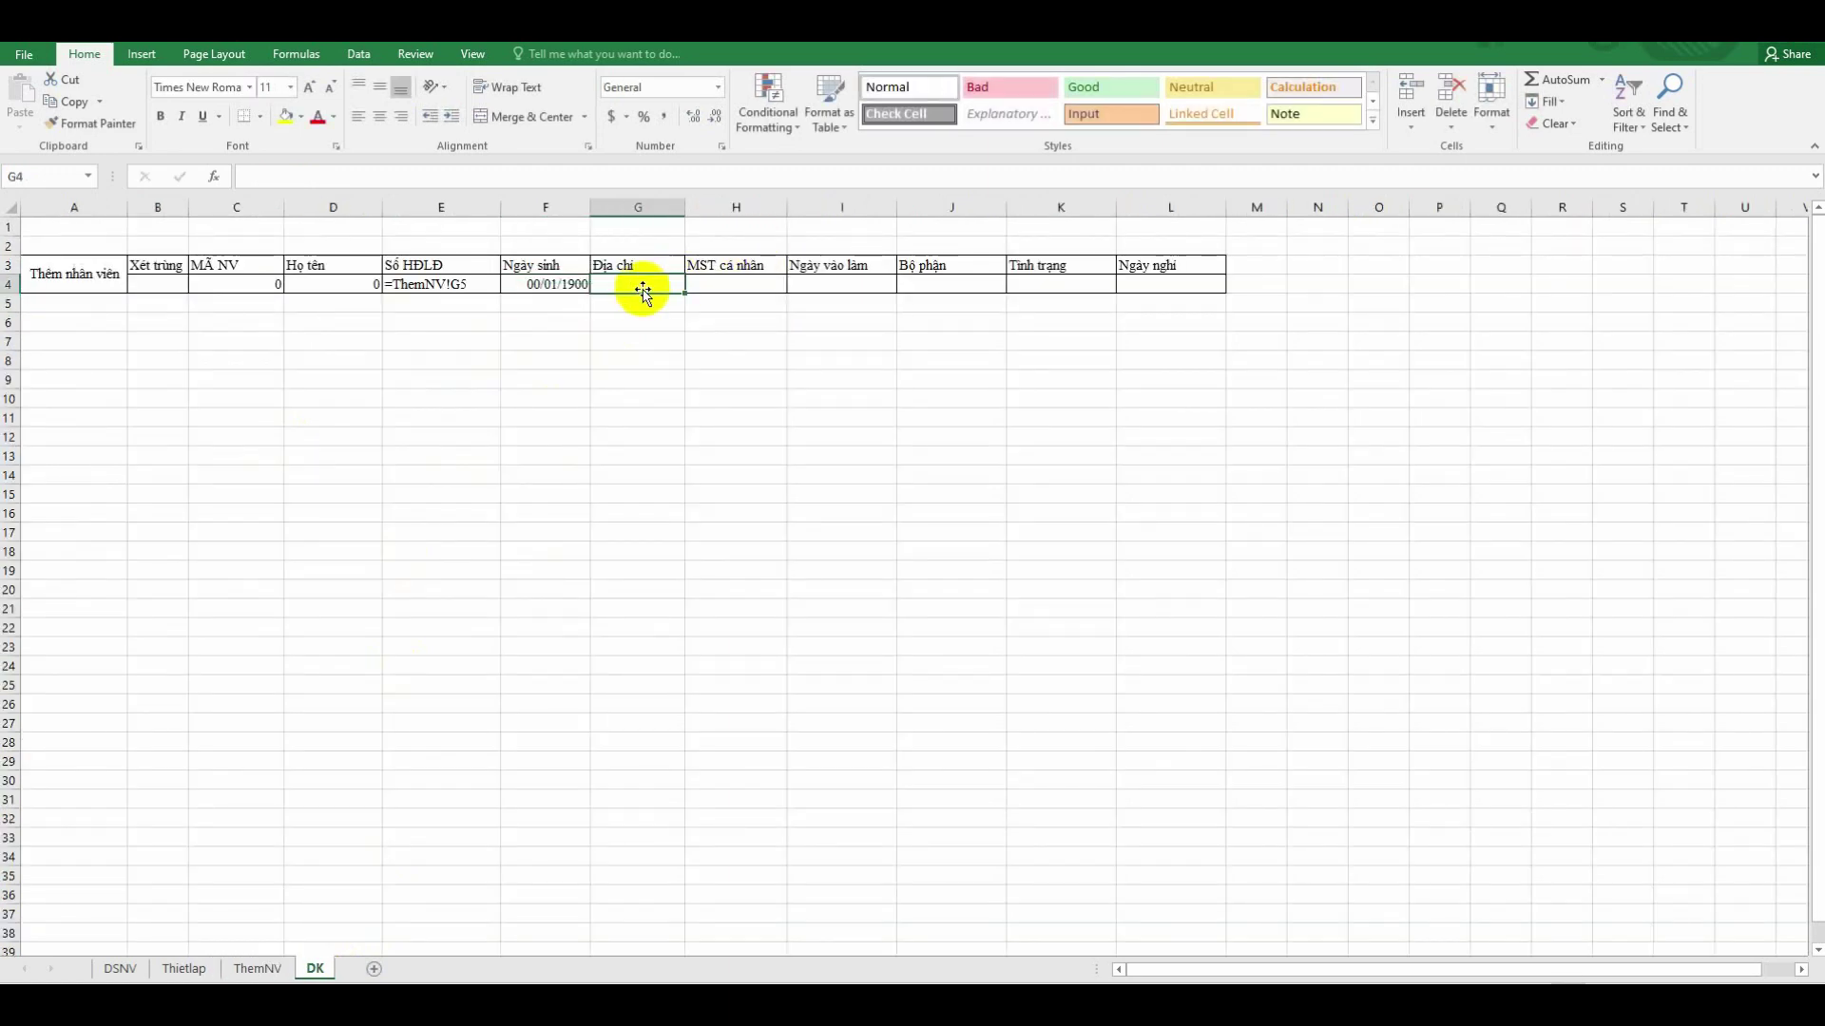
text(=)
click(238, 970)
click(134, 420)
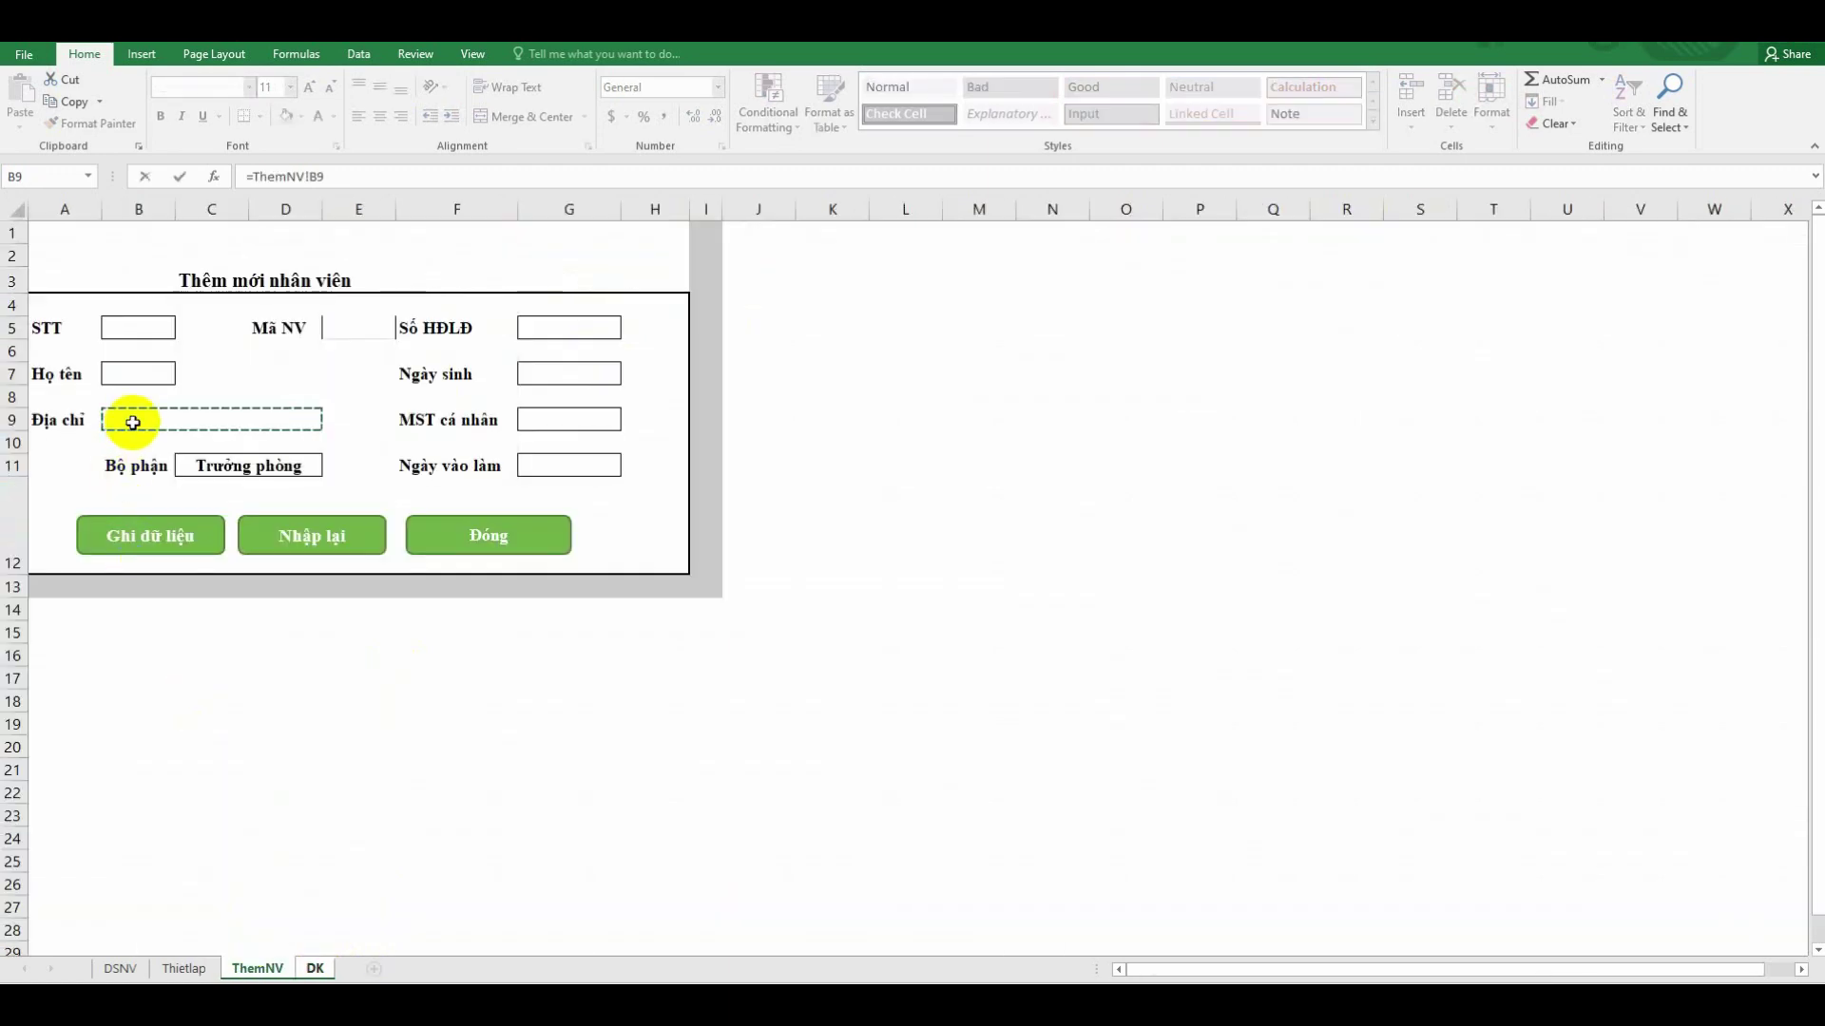
key(Return)
click(743, 285)
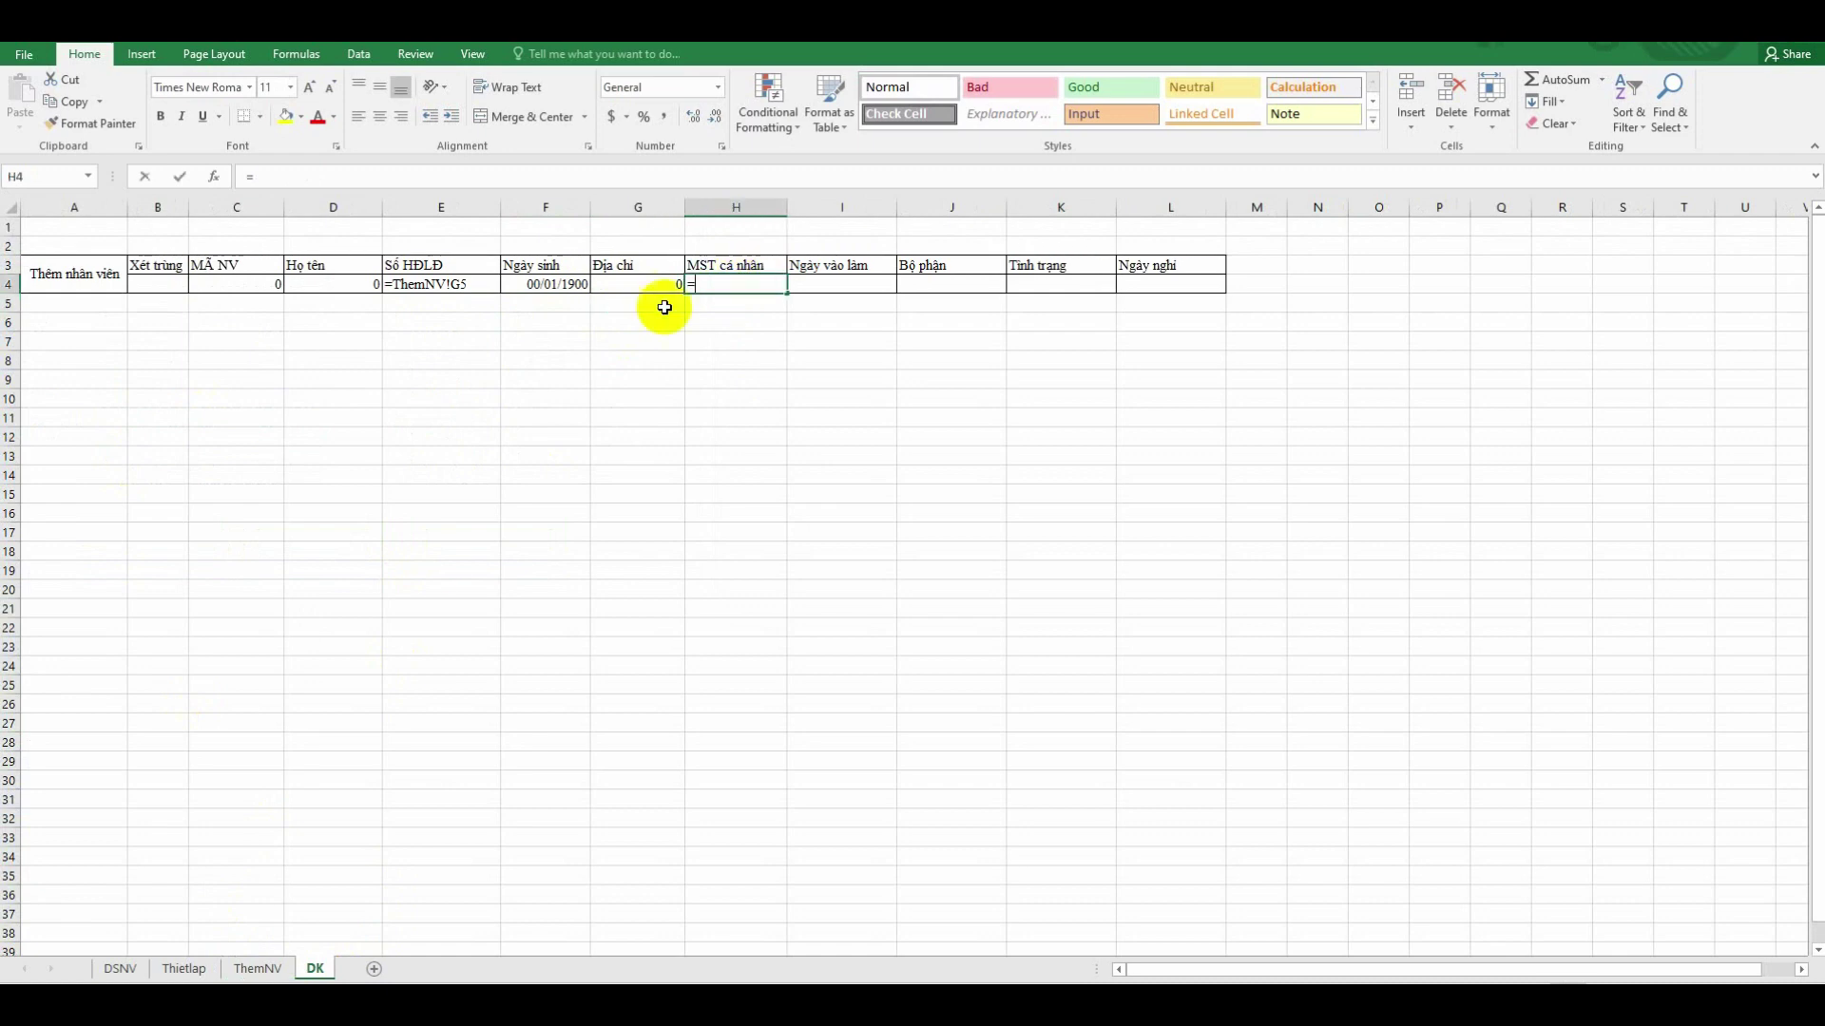
text(=)
click(282, 969)
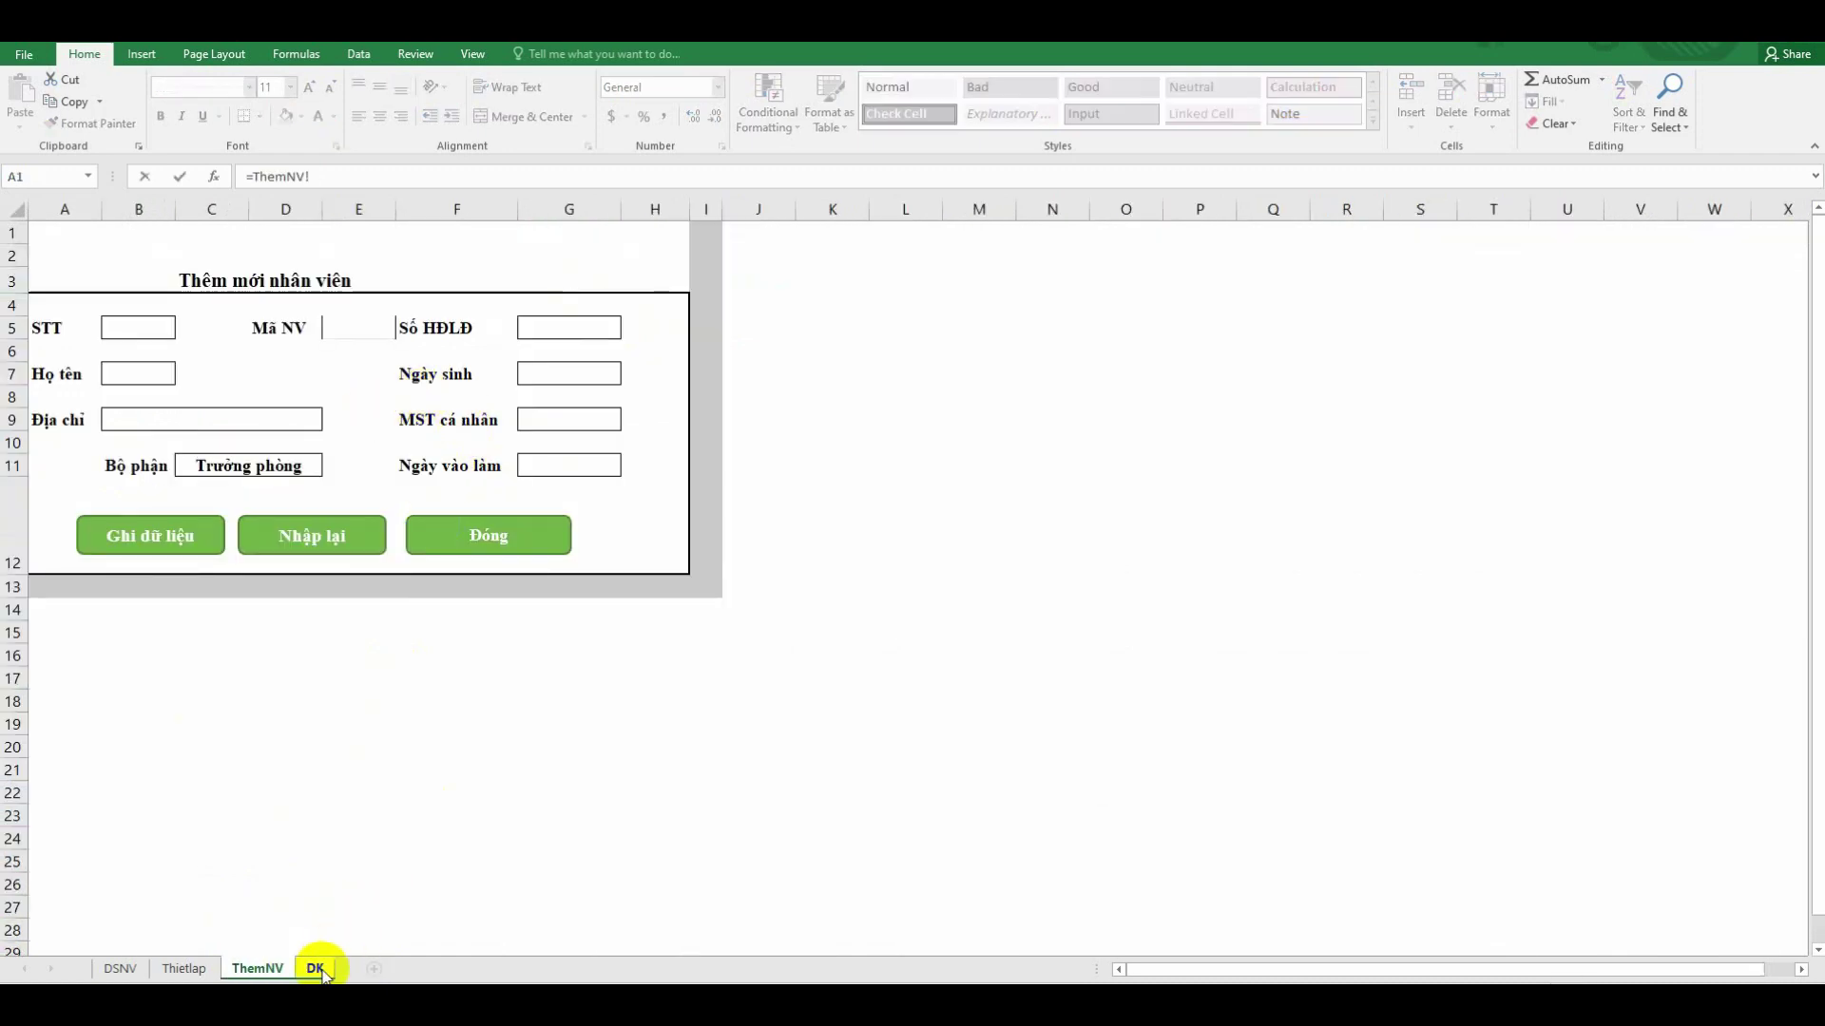
click(539, 418)
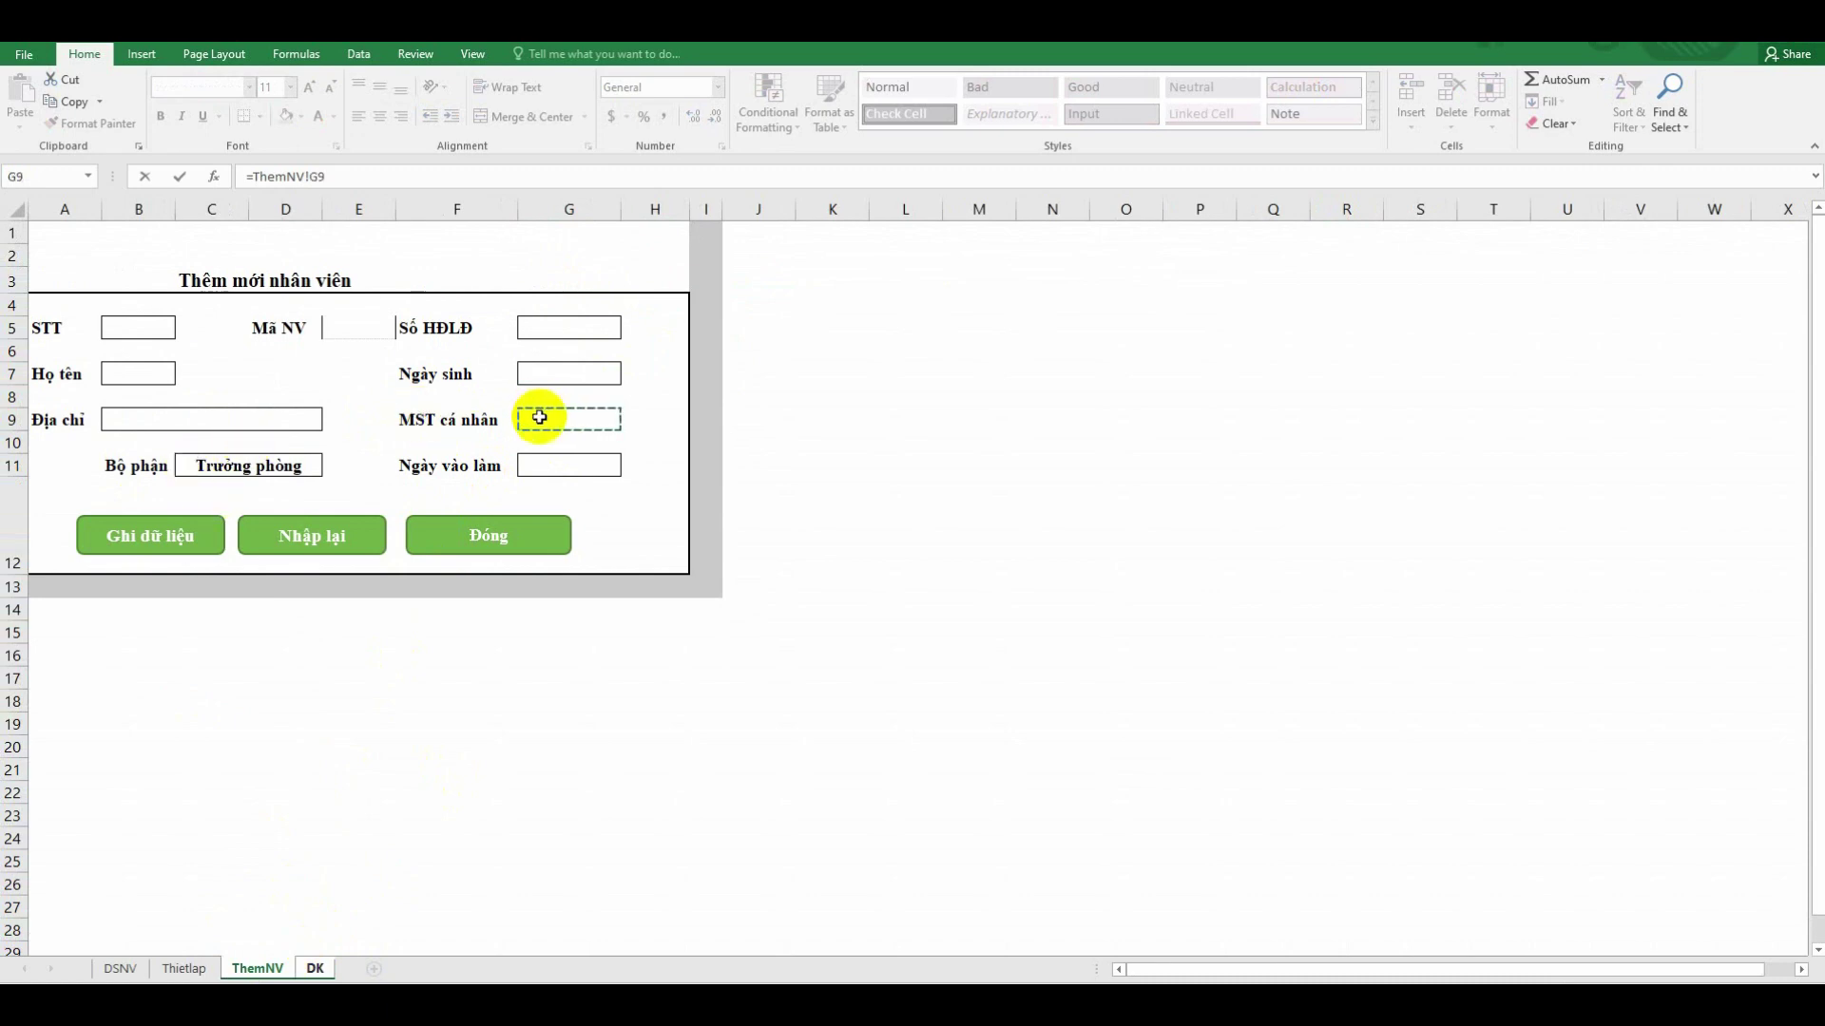
key(Return)
Link I4 and J4 to the form's Ngày vào làm (G11) and Bộ phận boxes
click(858, 285)
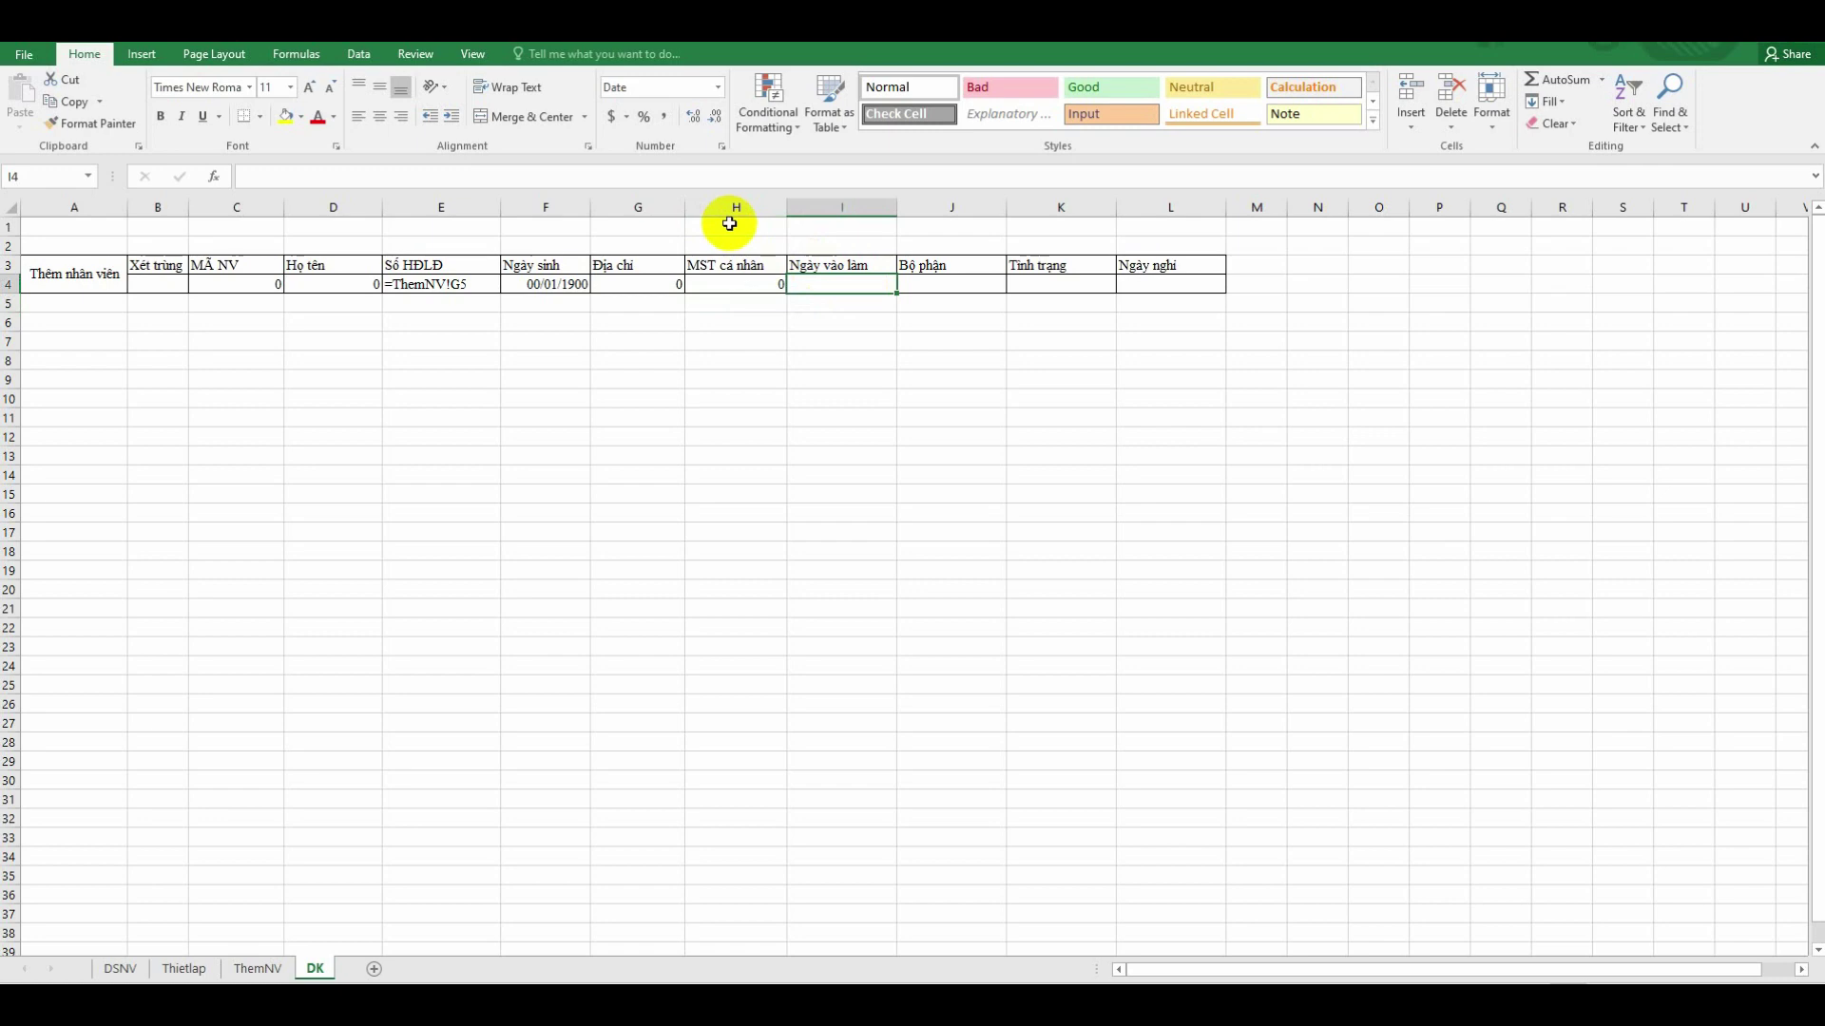
text(=)
click(257, 968)
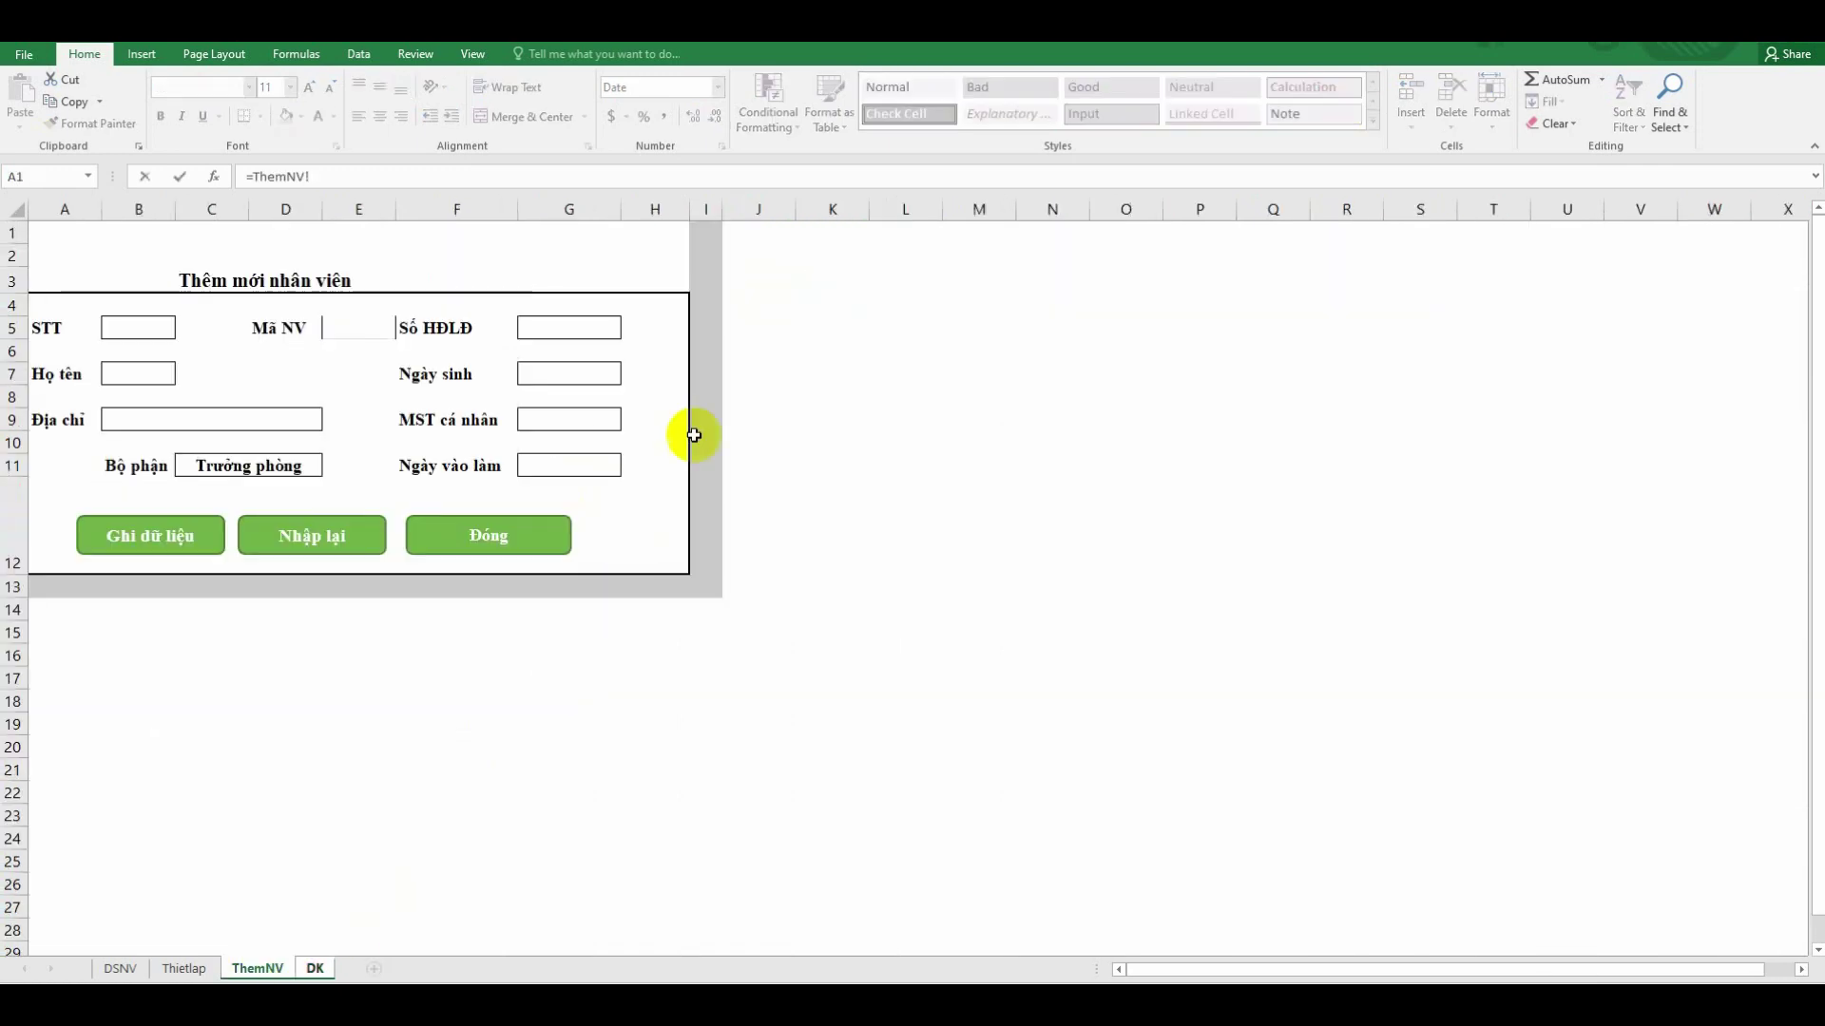
click(566, 465)
key(Return)
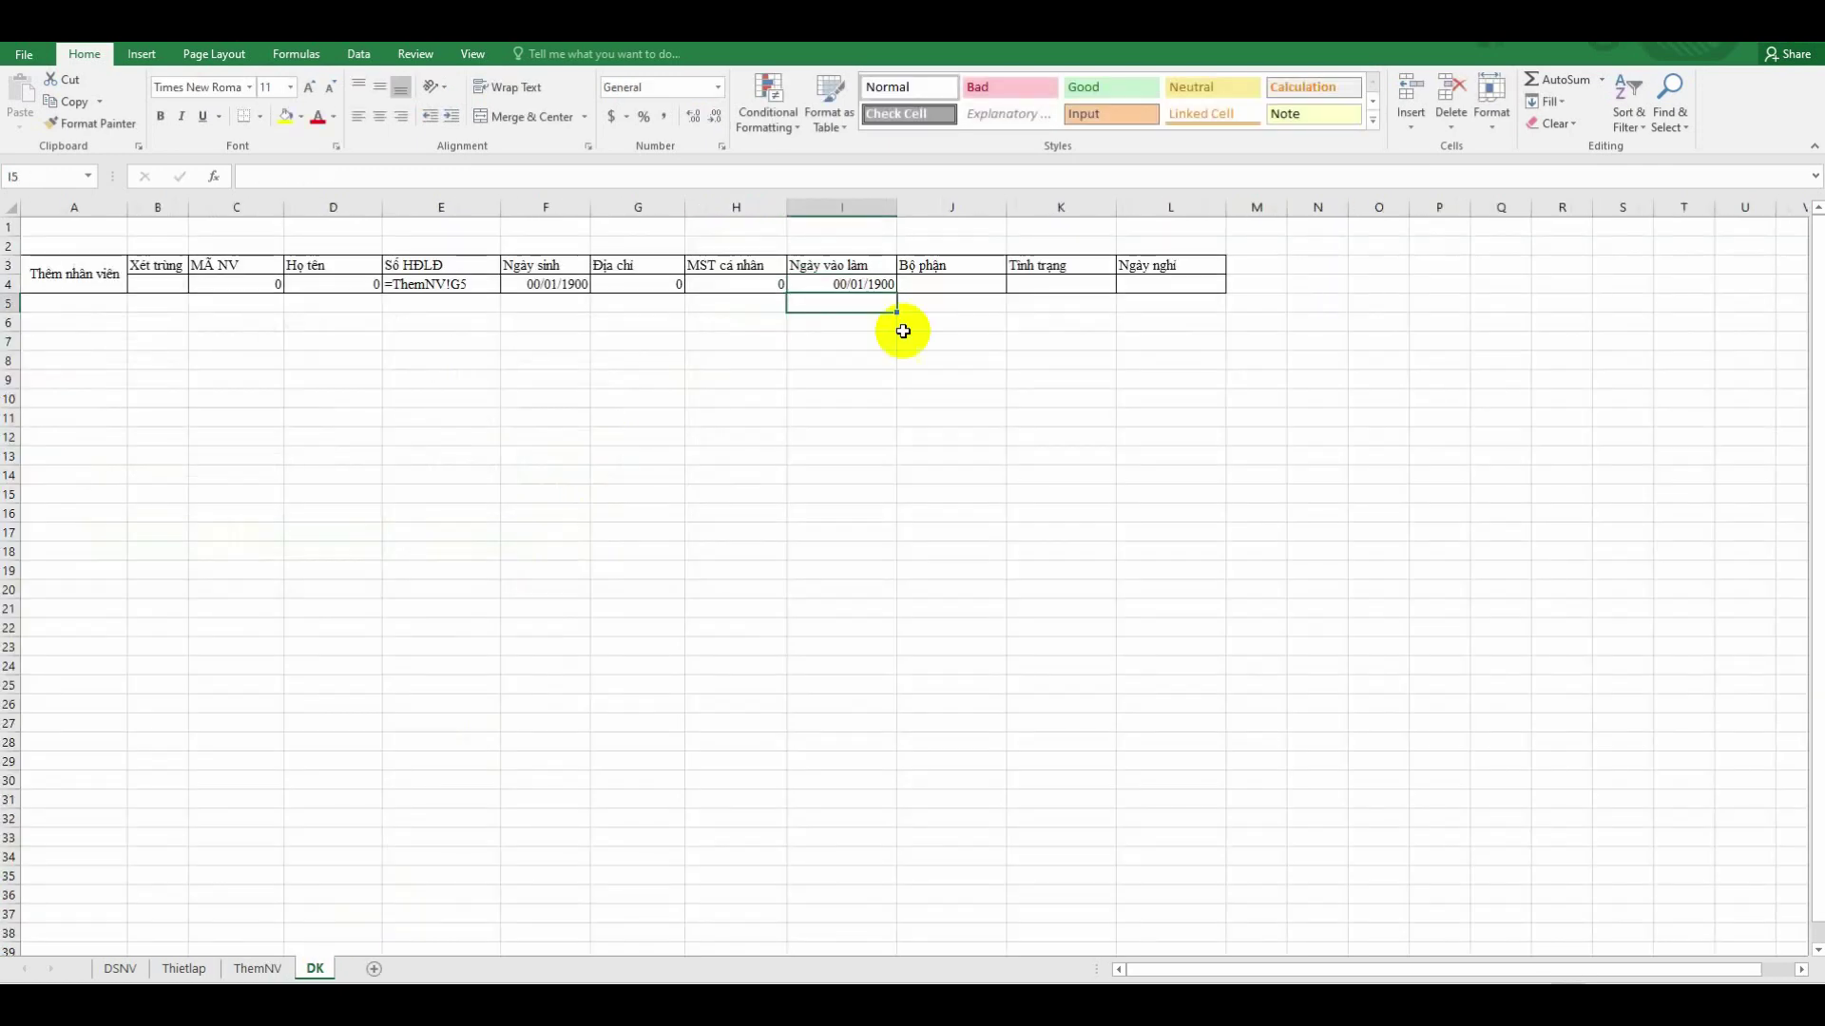
click(920, 283)
text(=)
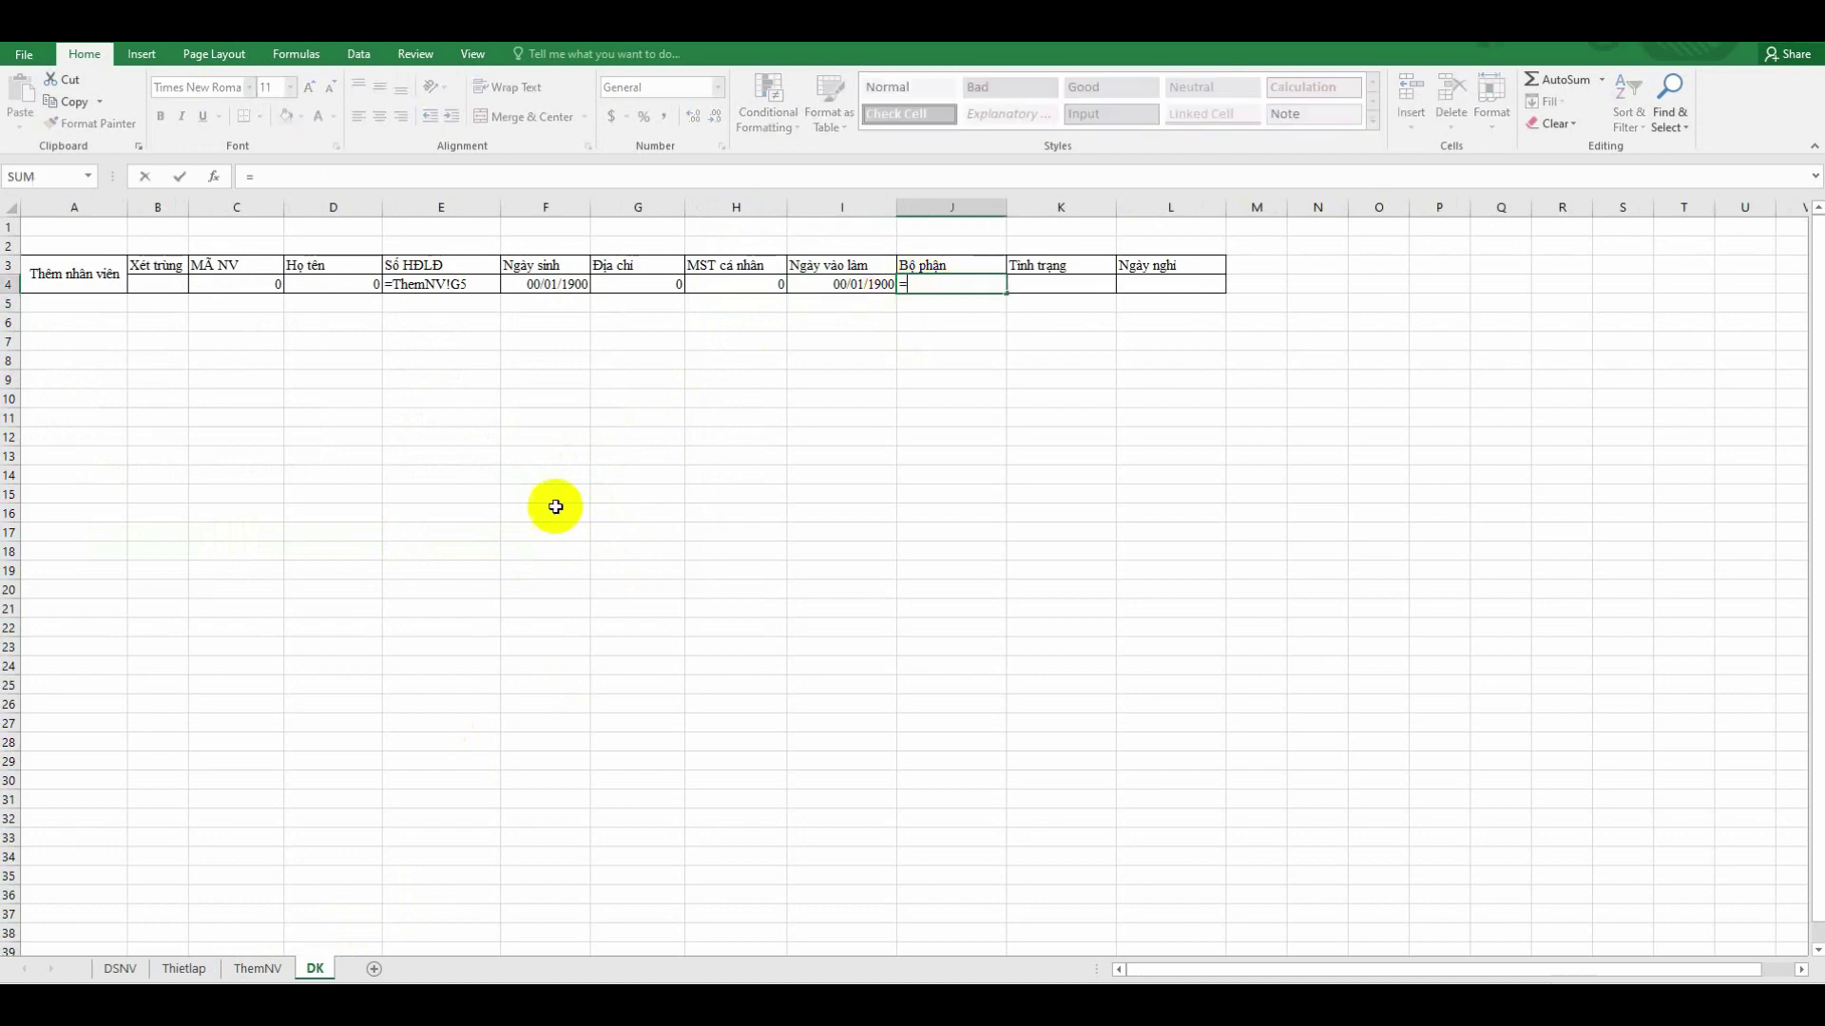
click(256, 968)
click(241, 467)
key(Return)
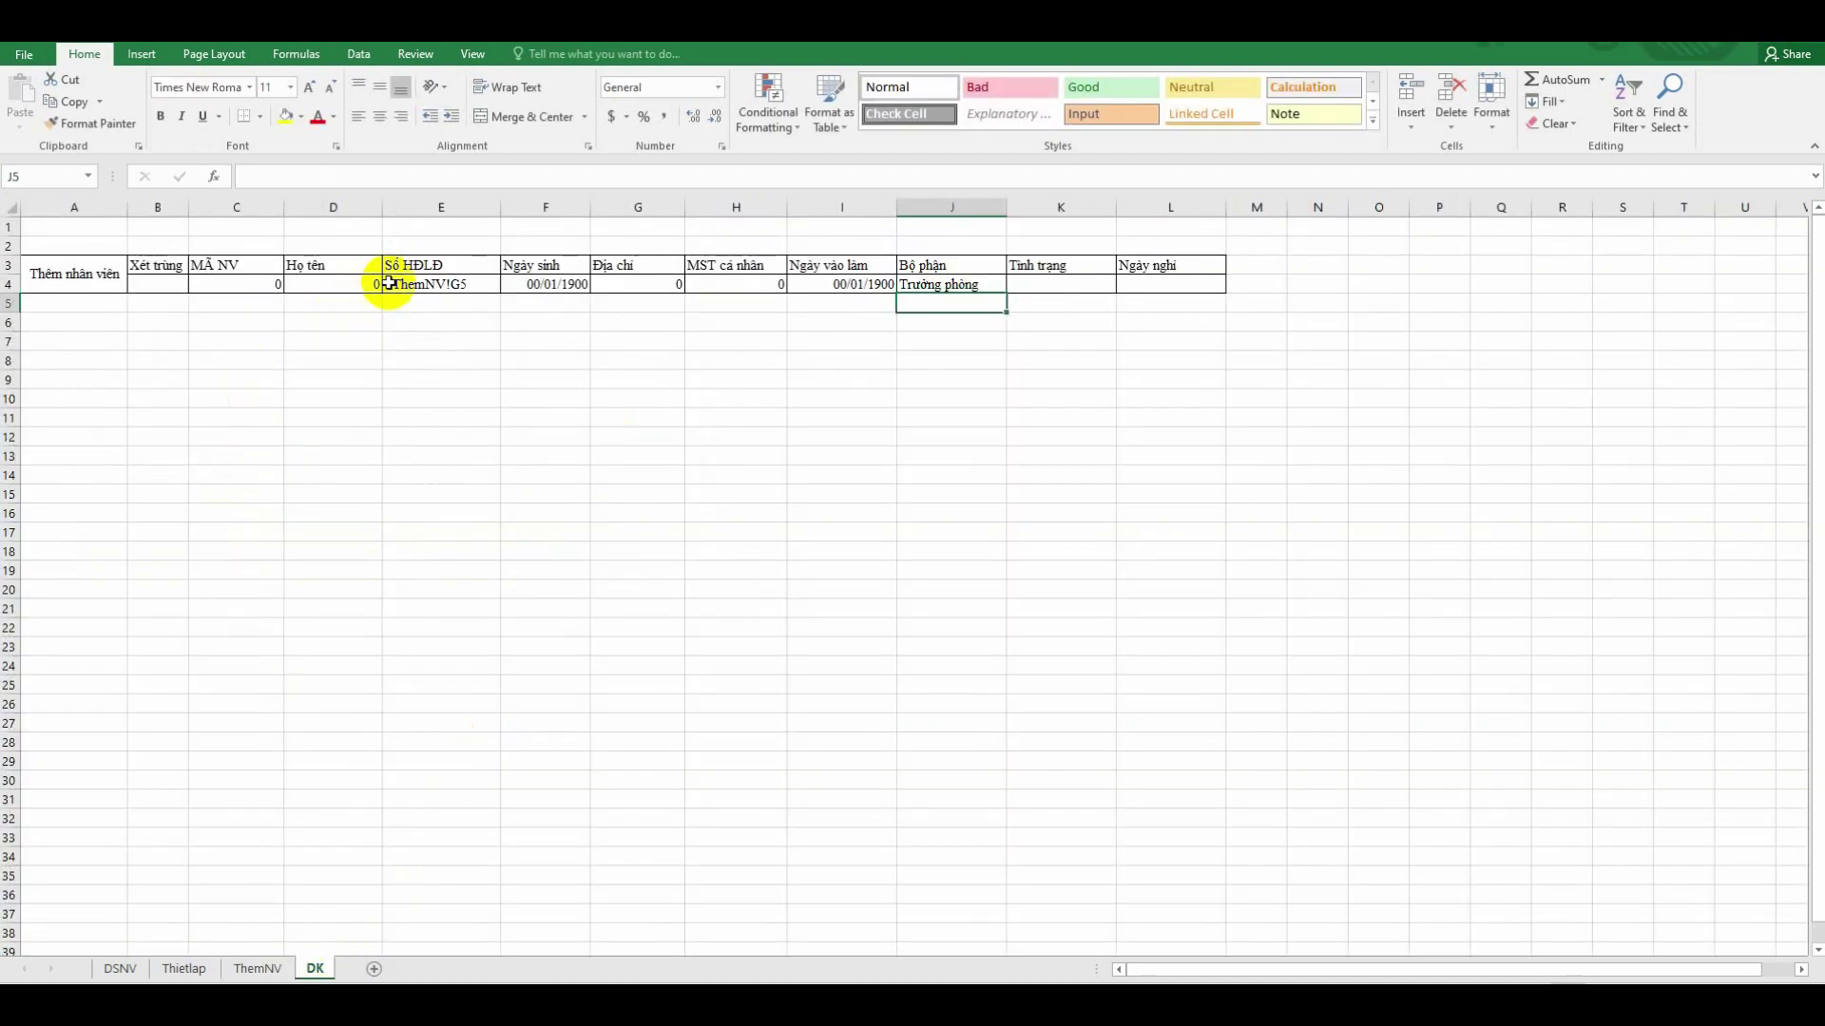
Give E4 the General number format and re-enter it so its formula calculates
click(399, 283)
click(718, 86)
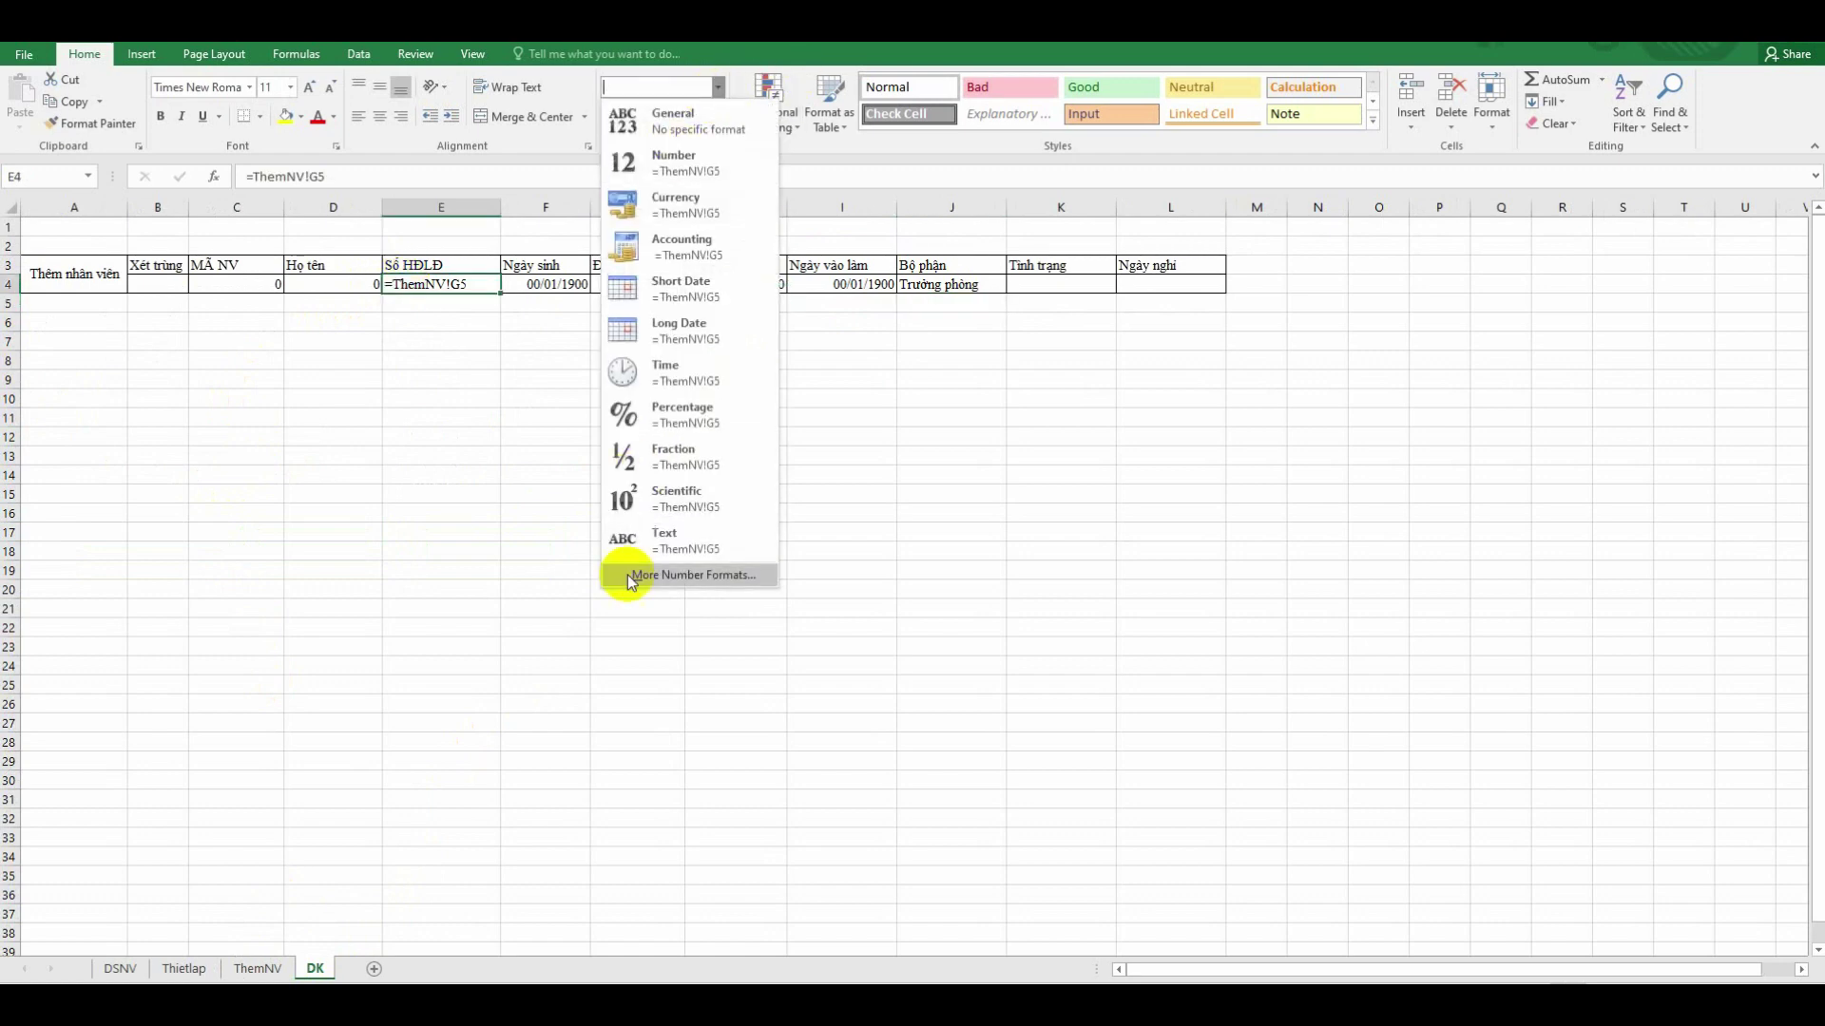
click(691, 118)
double_click(471, 285)
key(Return)
click(855, 323)
click(1107, 290)
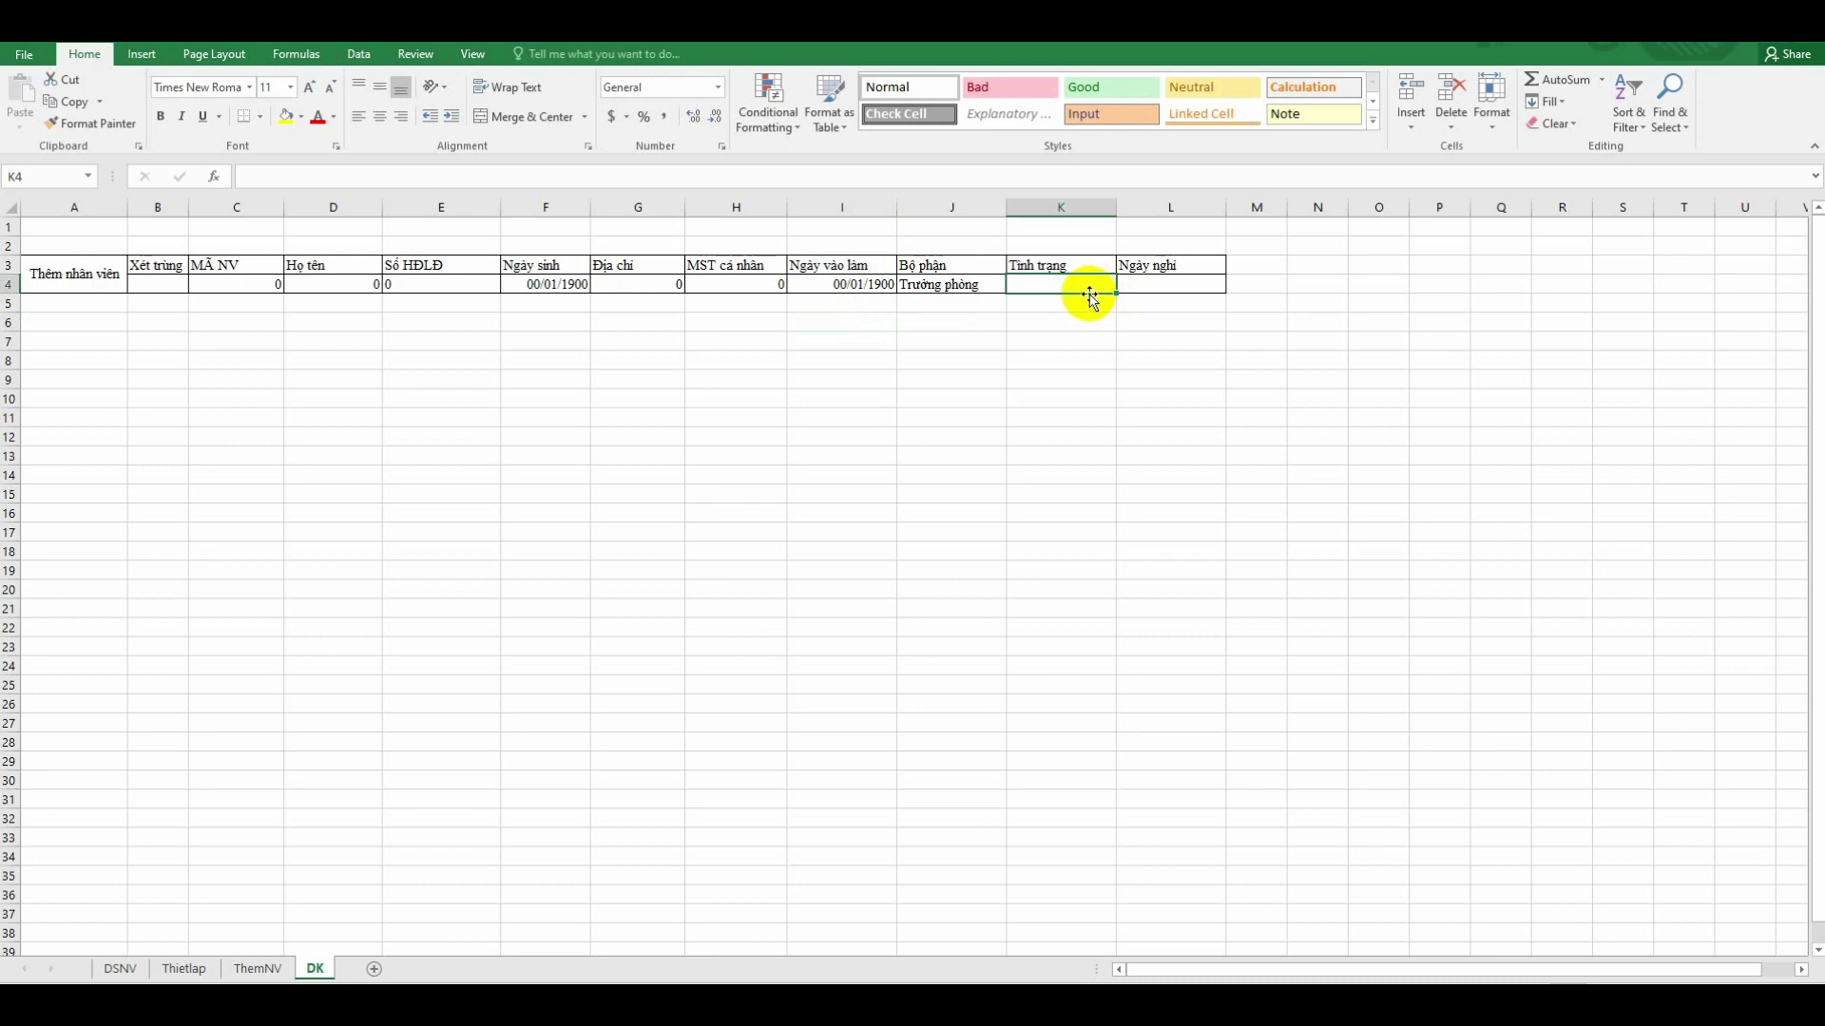
Enter =IF(TODAY()-I4>=60,"Chính thức","Thử việc") in K4 for the Tình trạng status
text(=if()
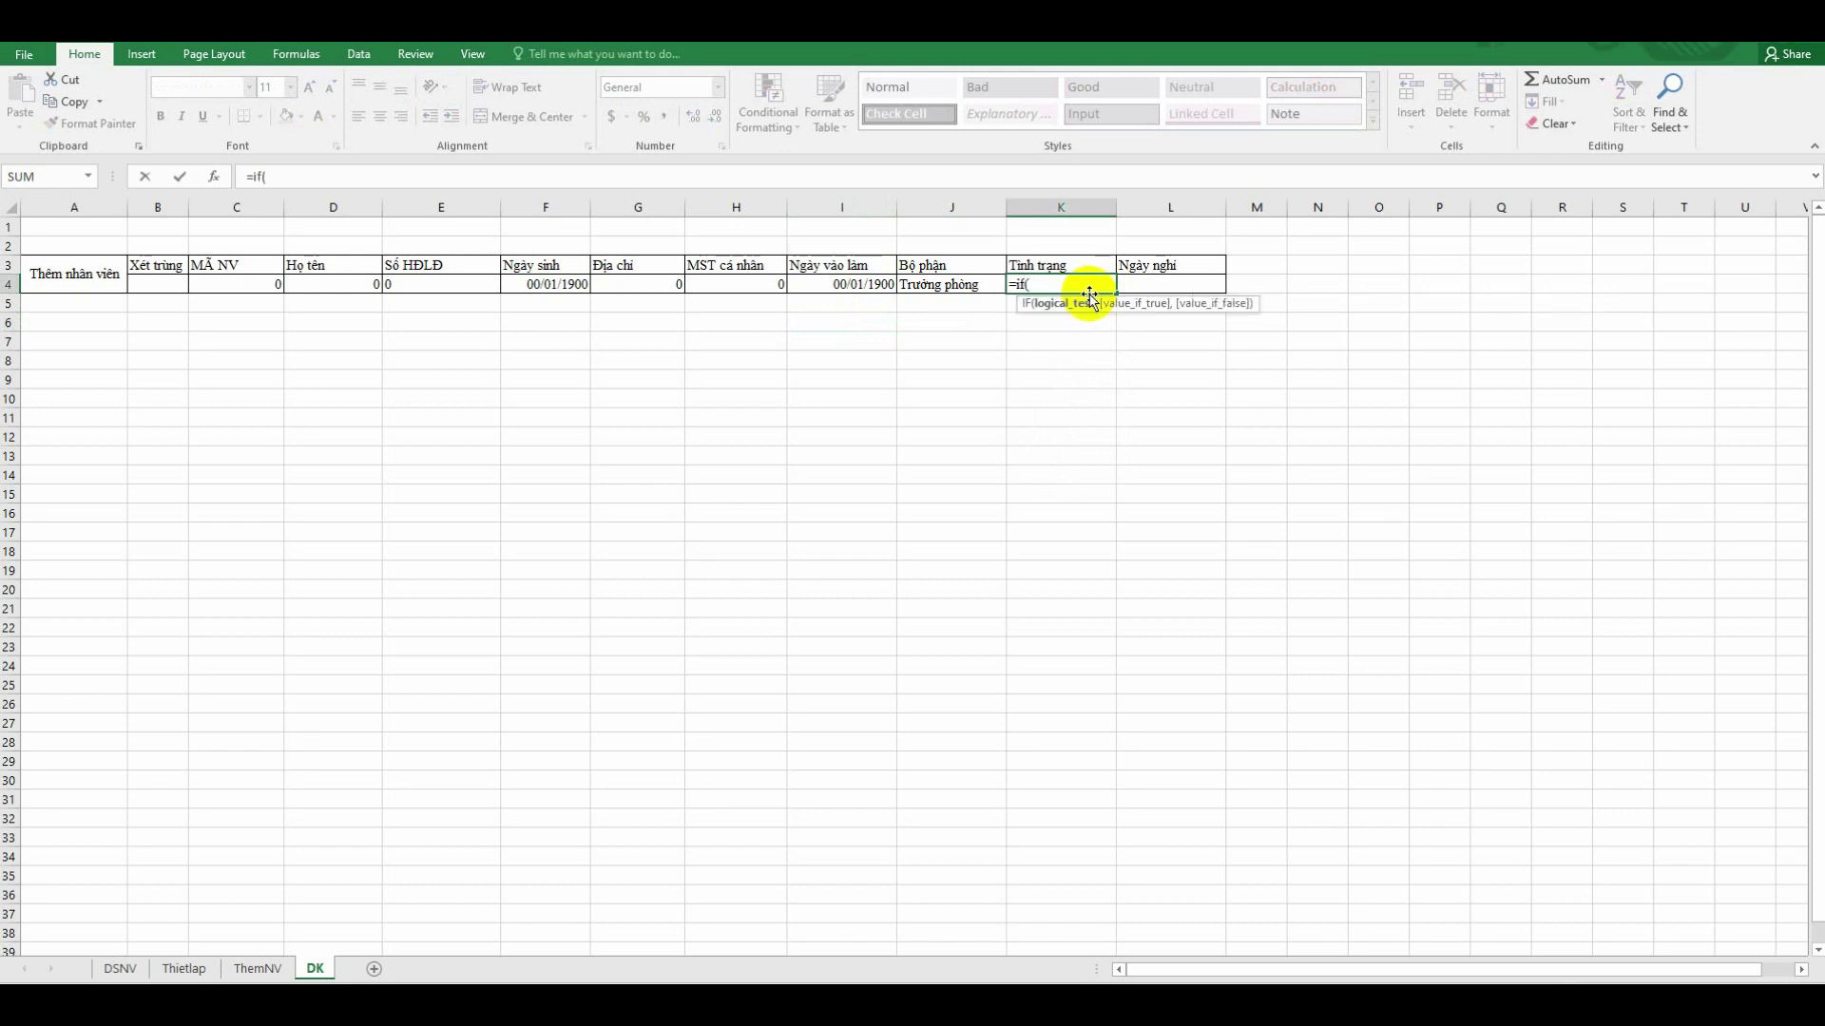
text(toda)
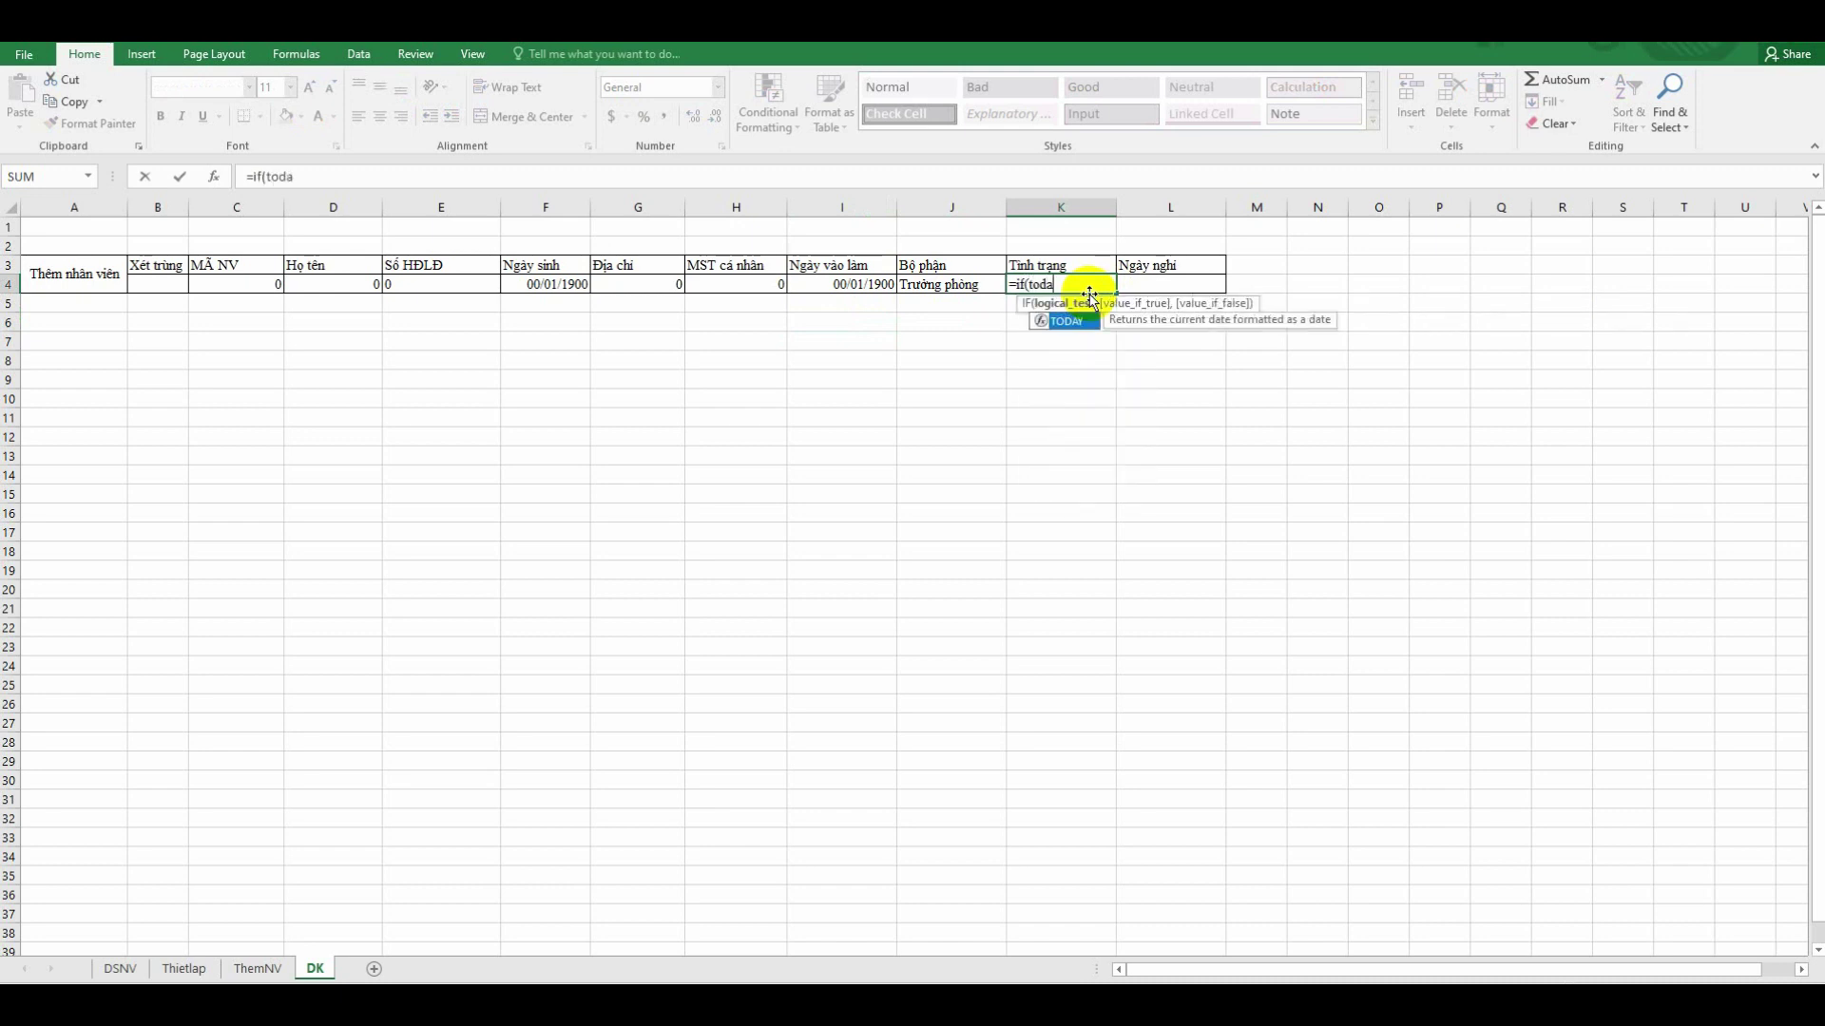
text(y()
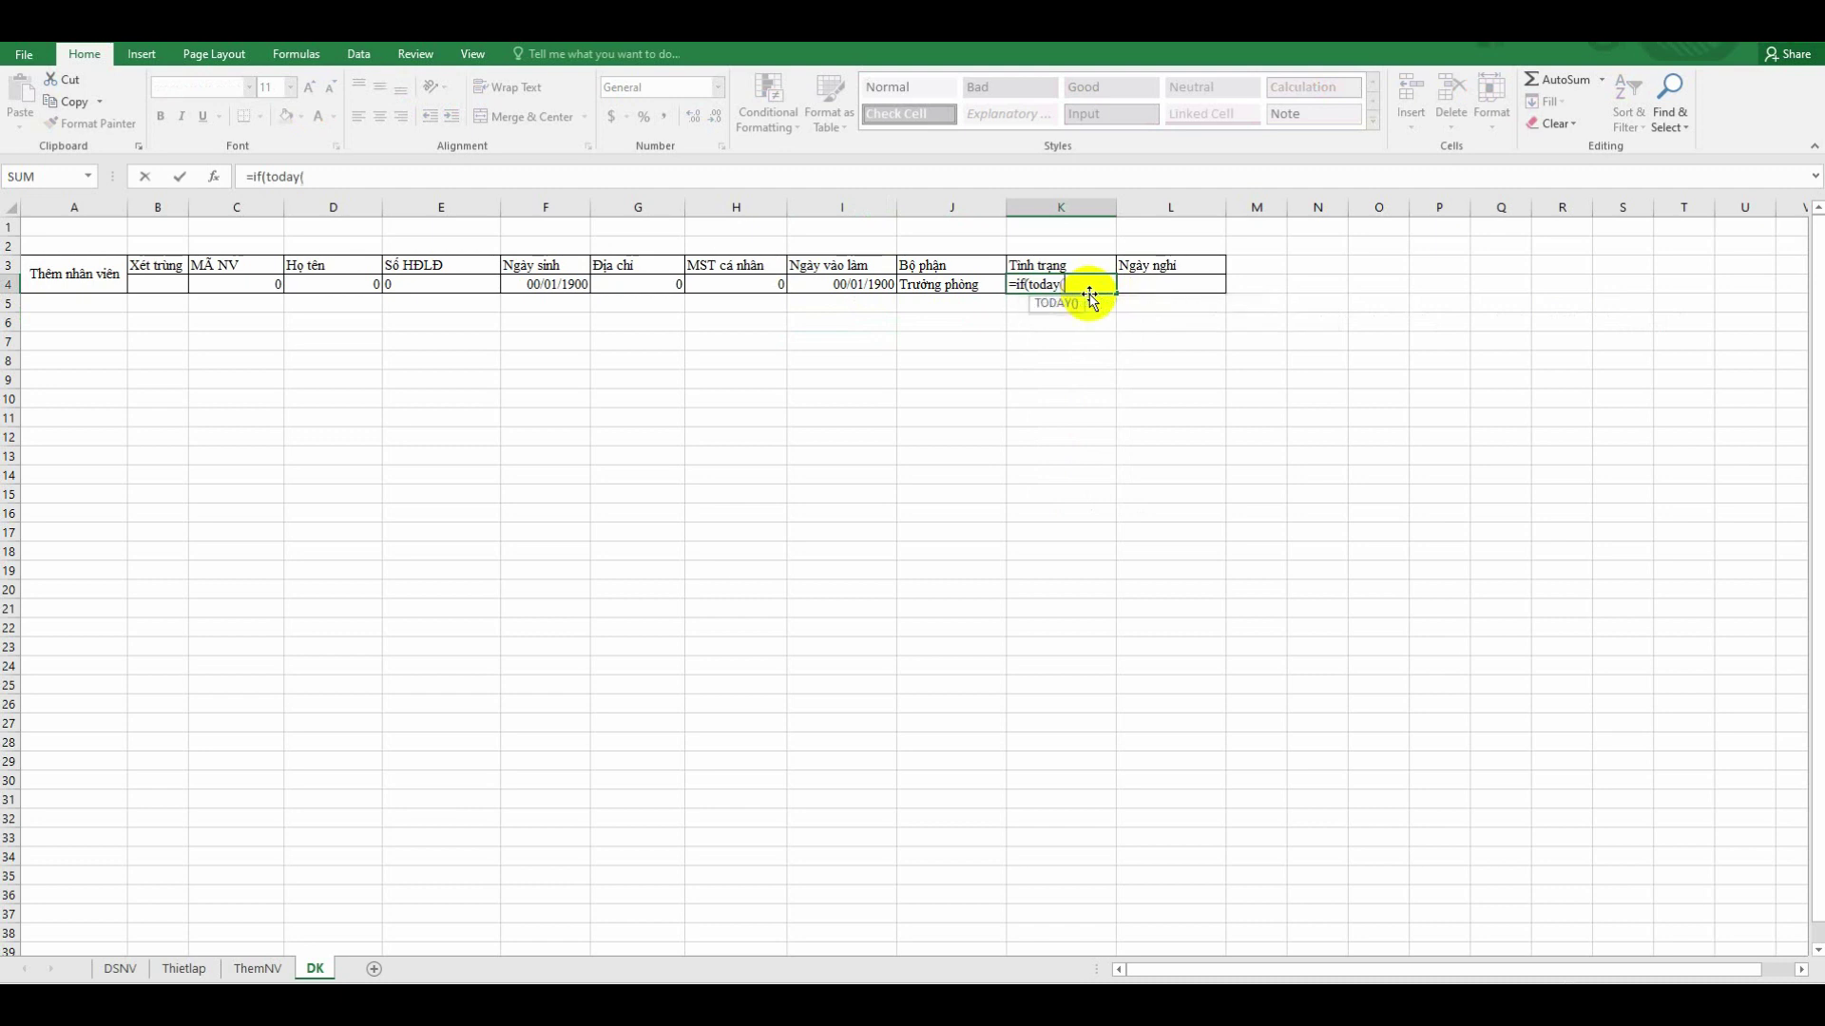
text()-)
key(Left)
key(Left)
key(Left)
key(Right)
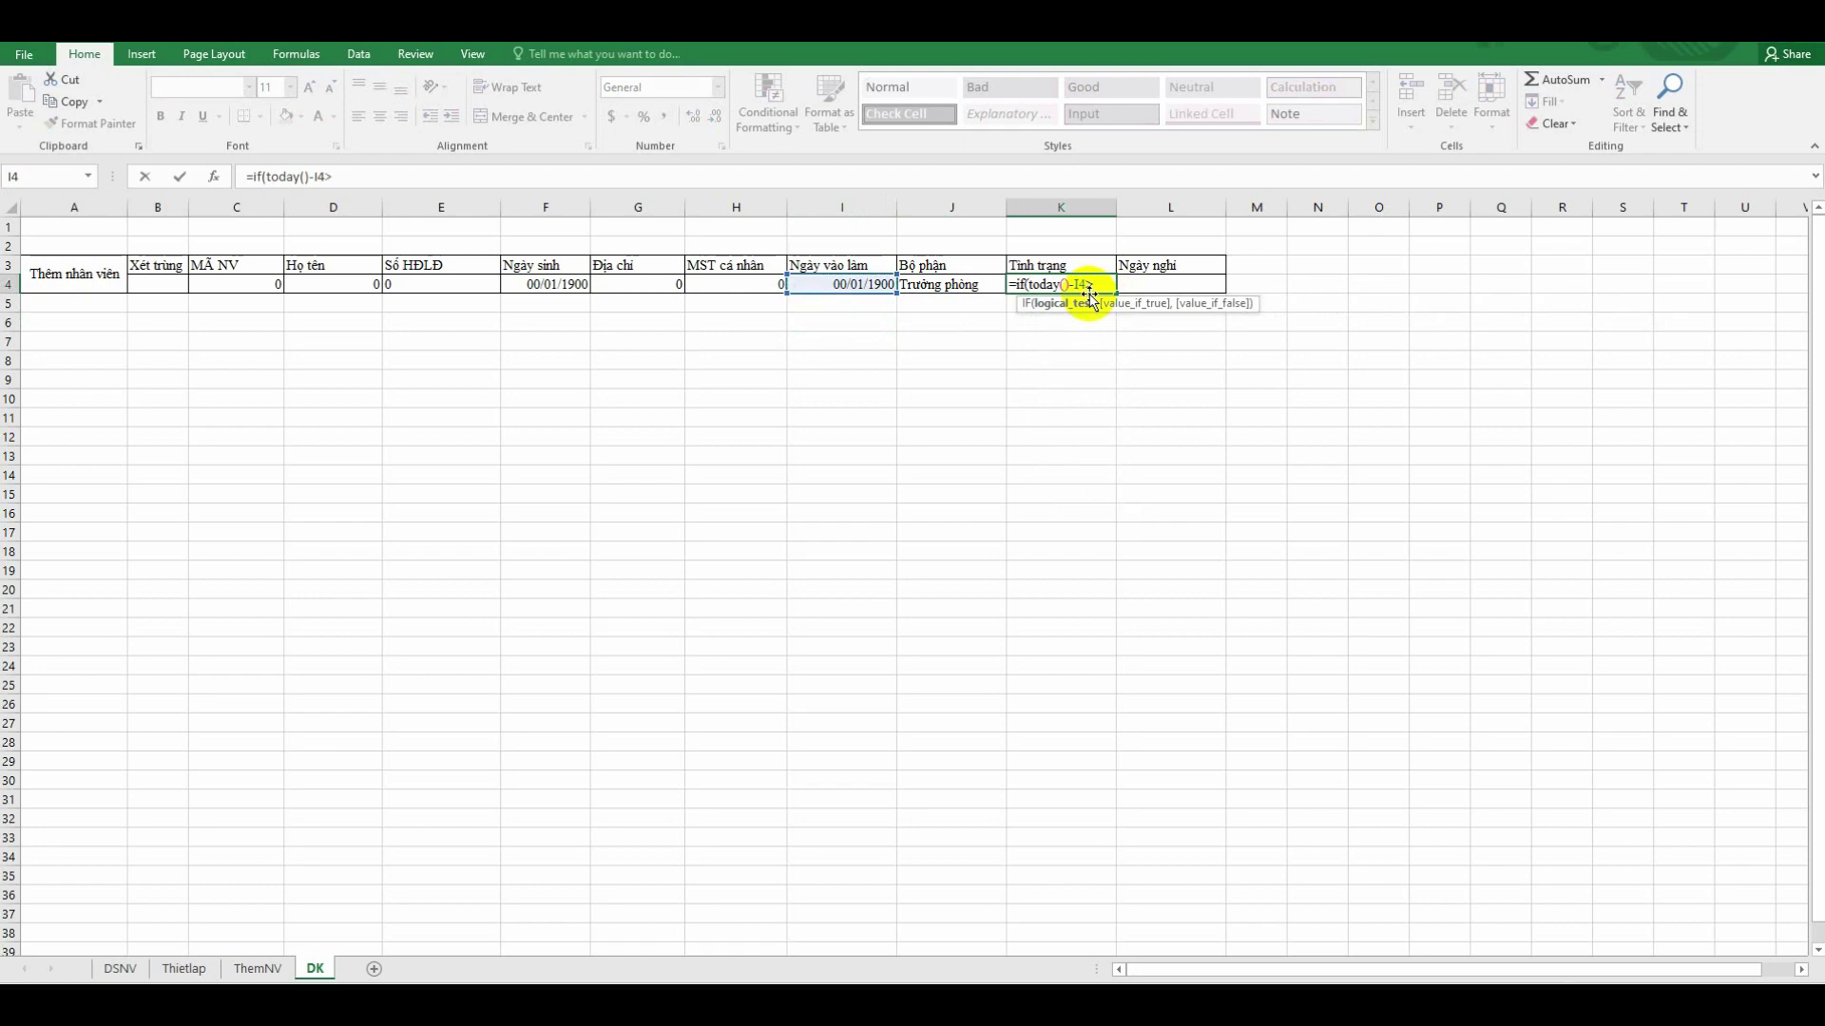
text(,"Chin)
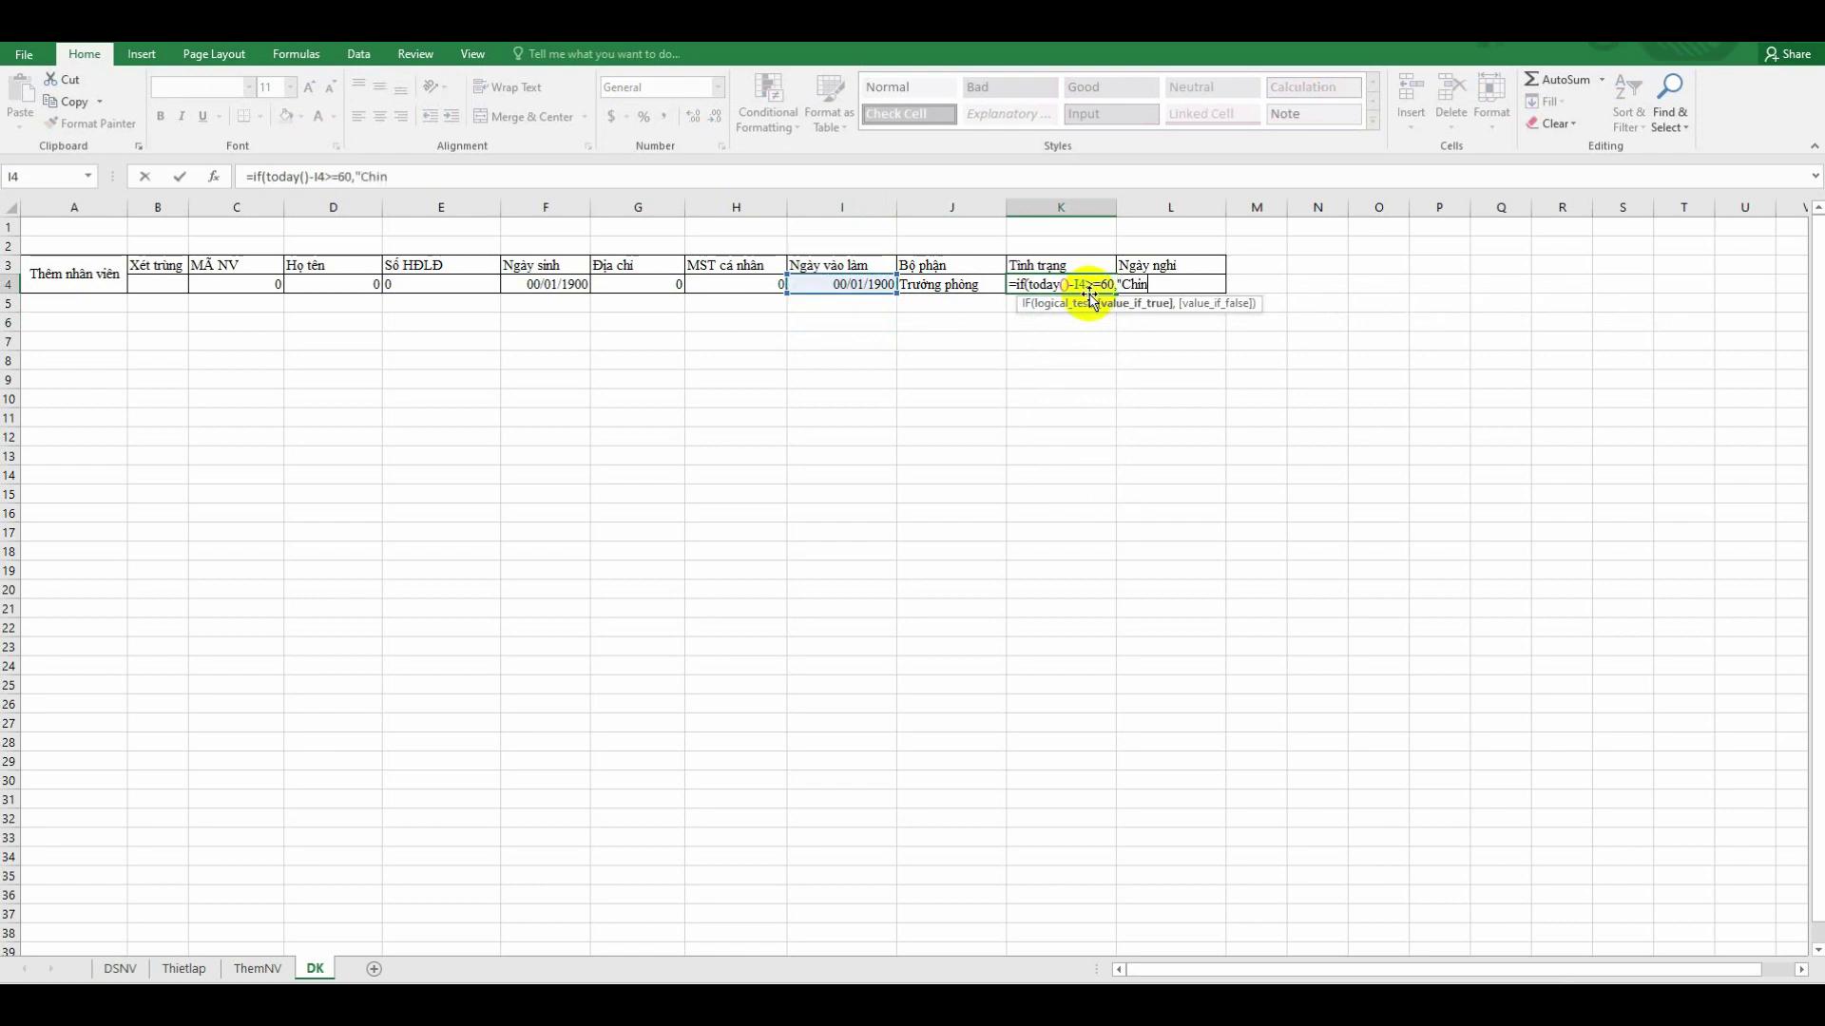
key(BackSpace)
key(BackSpace)
text(ính thức","Thử việc)
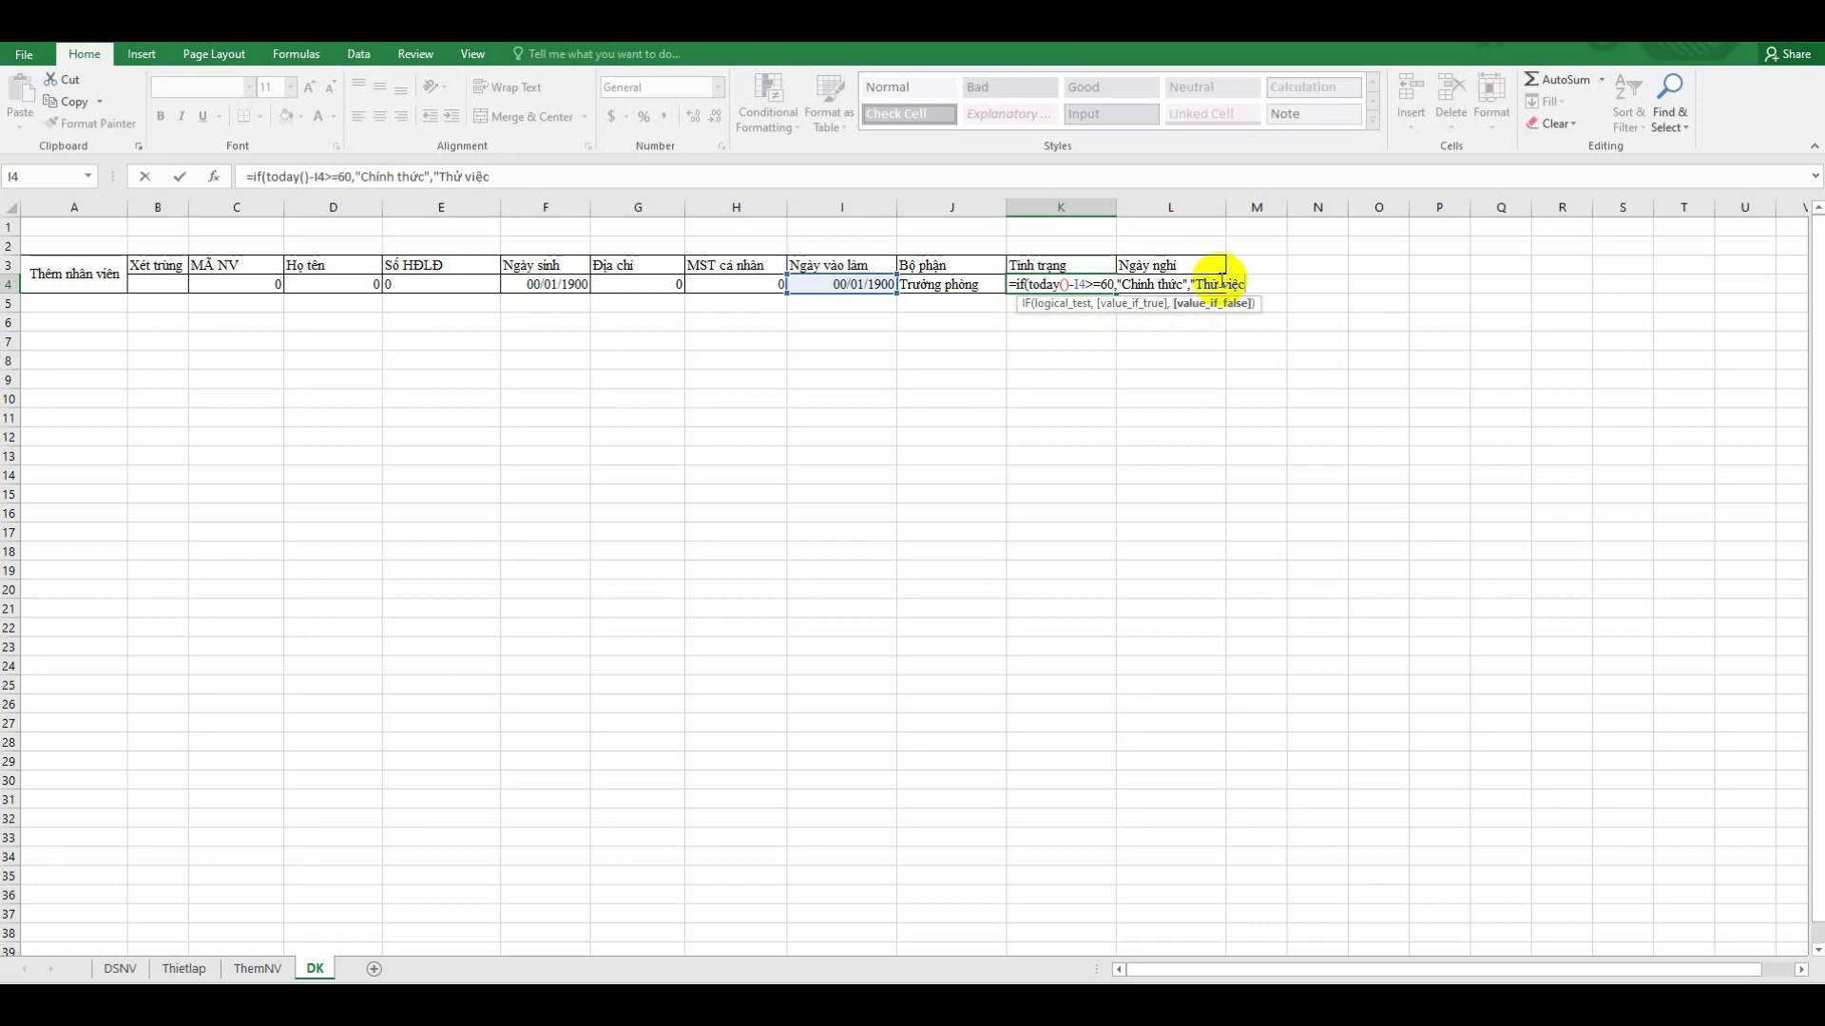
key(Return)
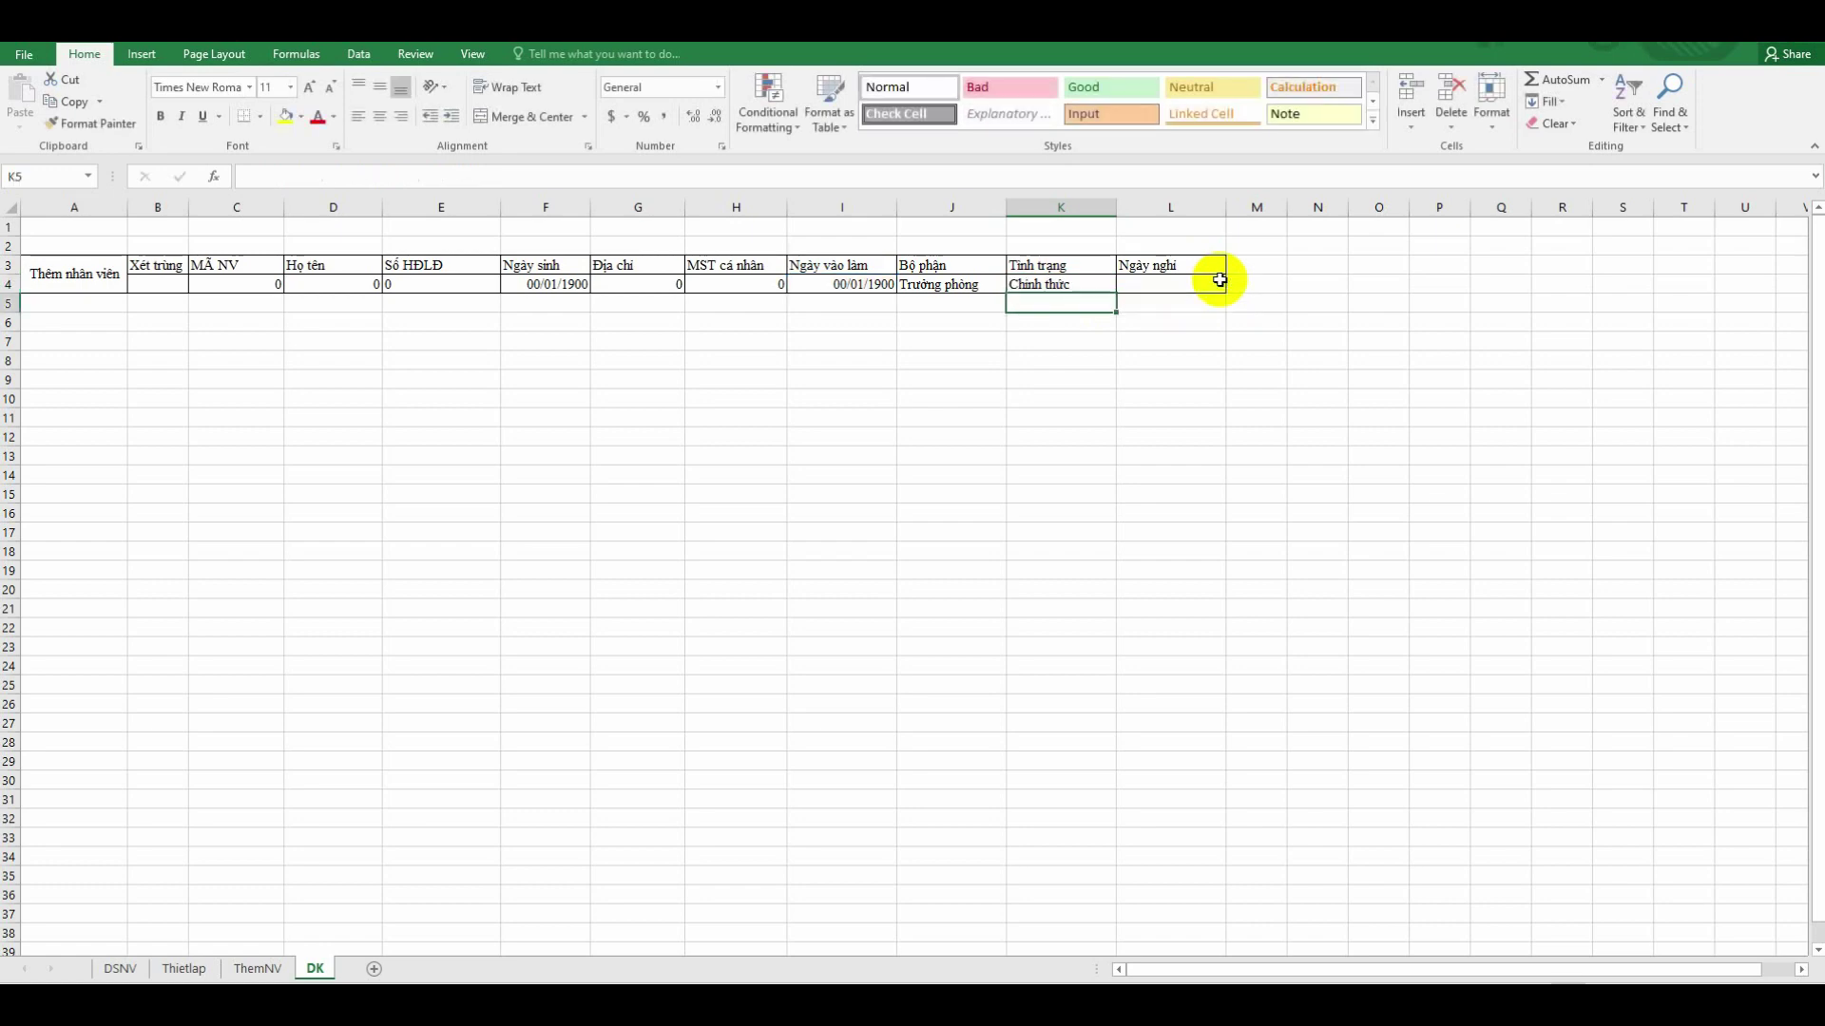
click(262, 967)
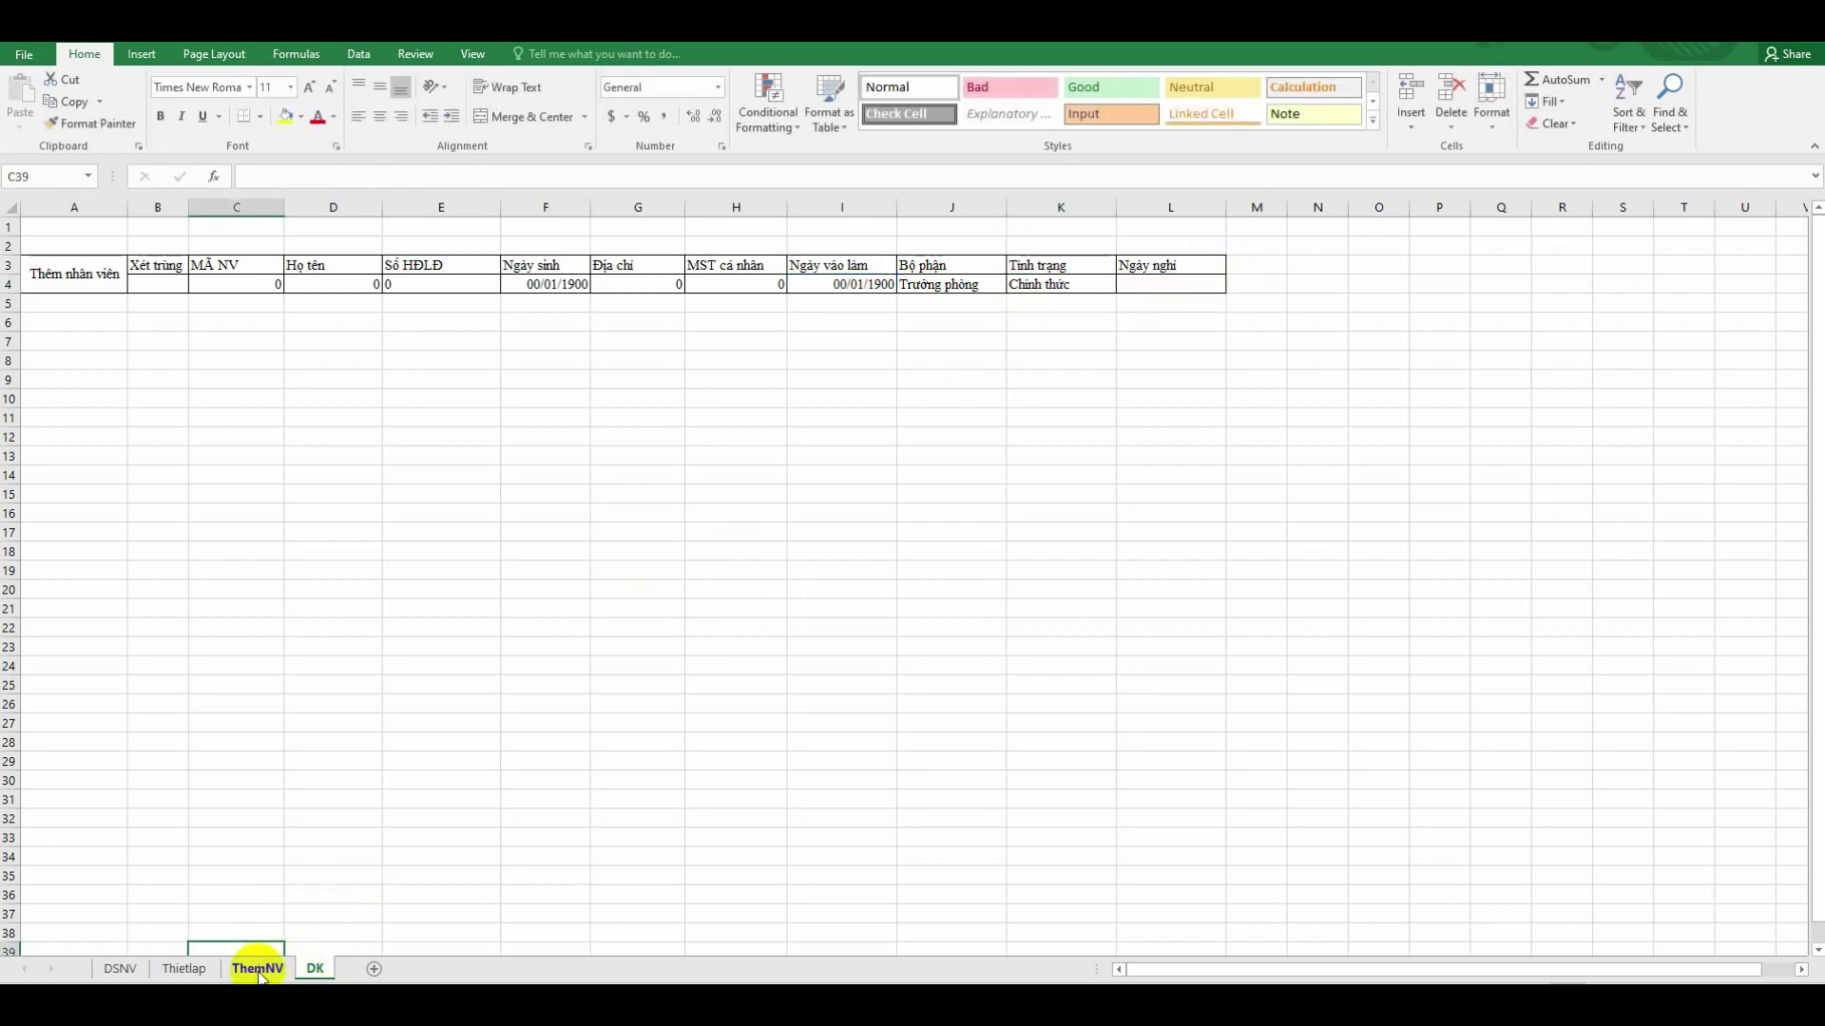
Enter code MS01, contract number 023 and birth date 01/01/2000 on the ThemNV form
click(365, 333)
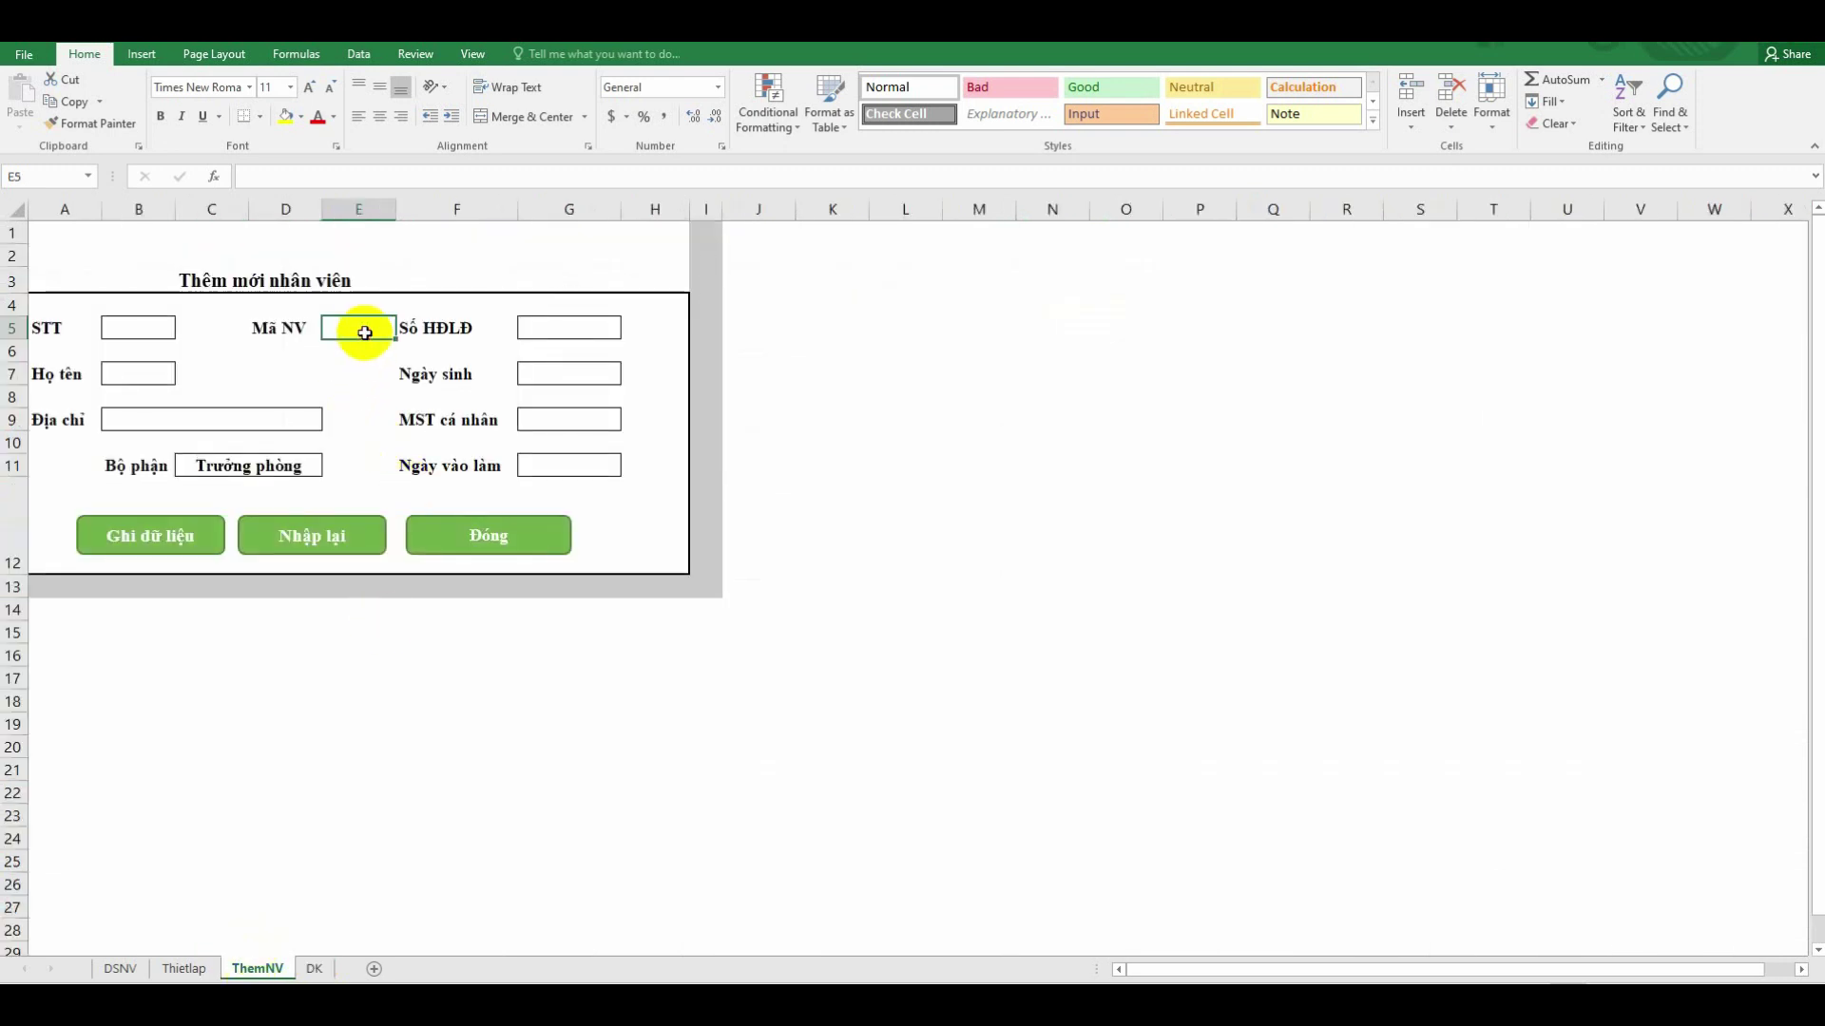
text(MS02)
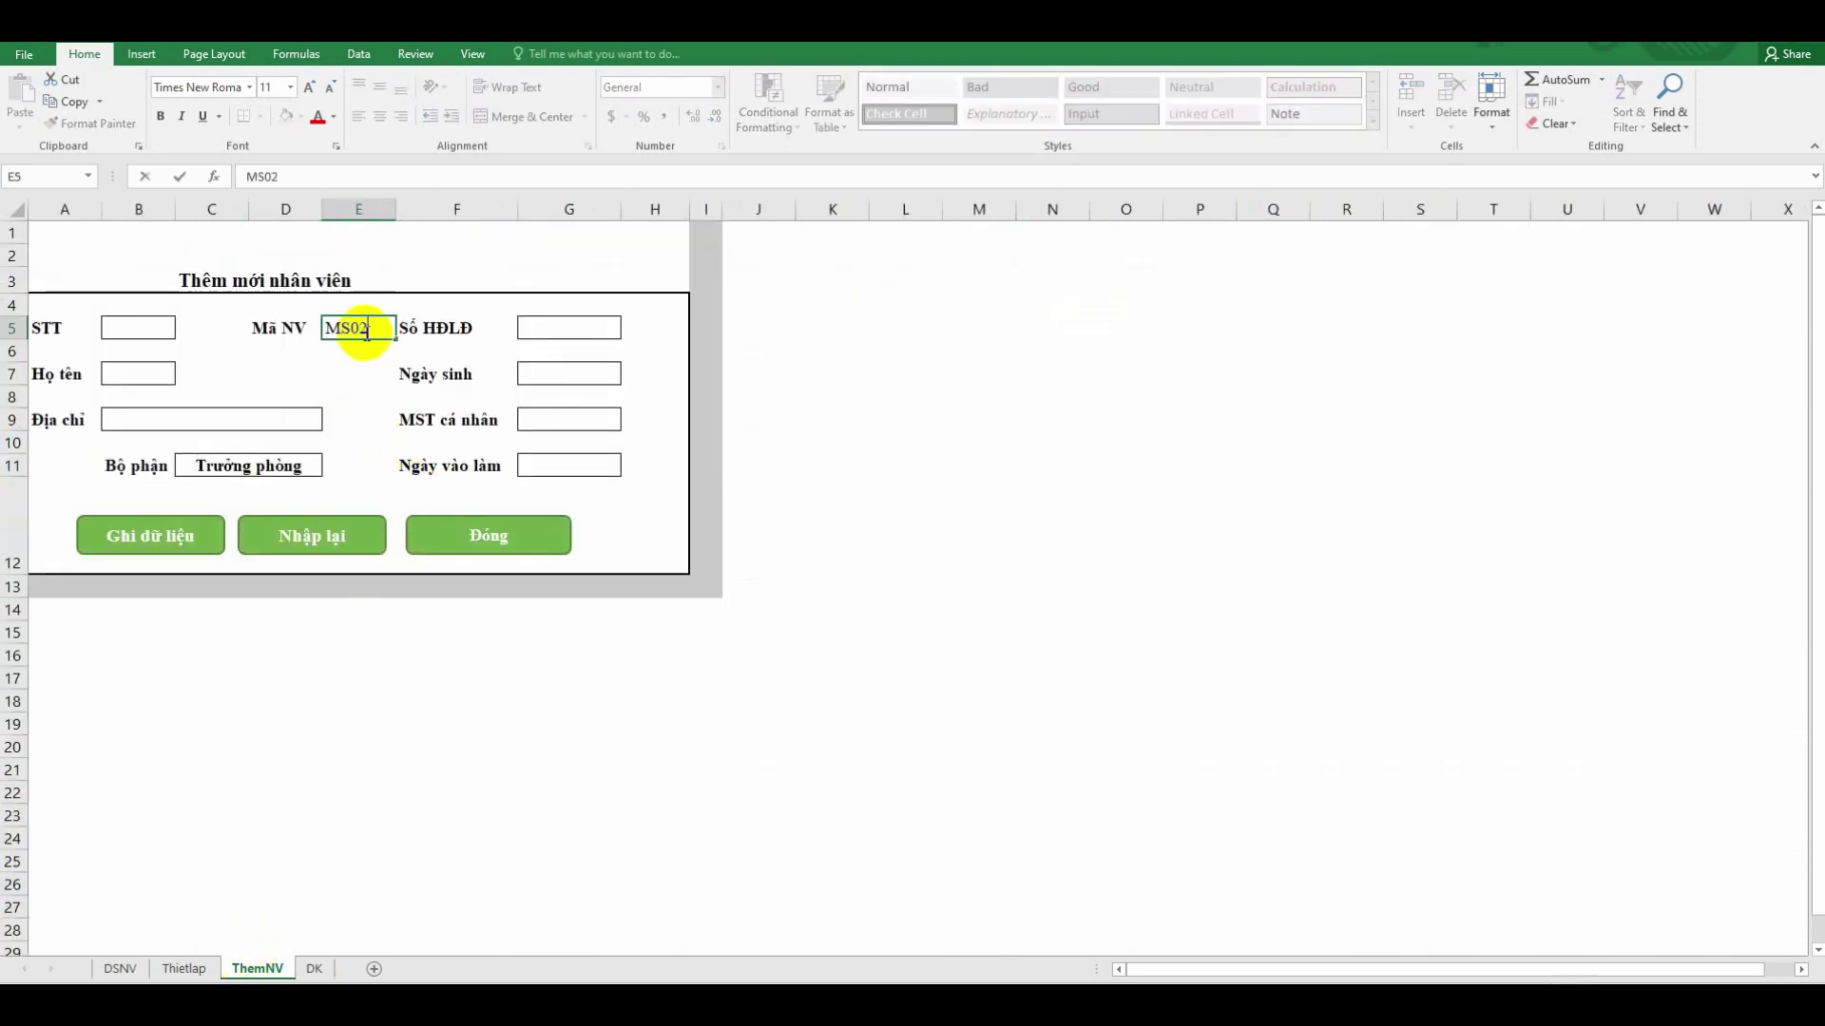
text(1)
key(Tab)
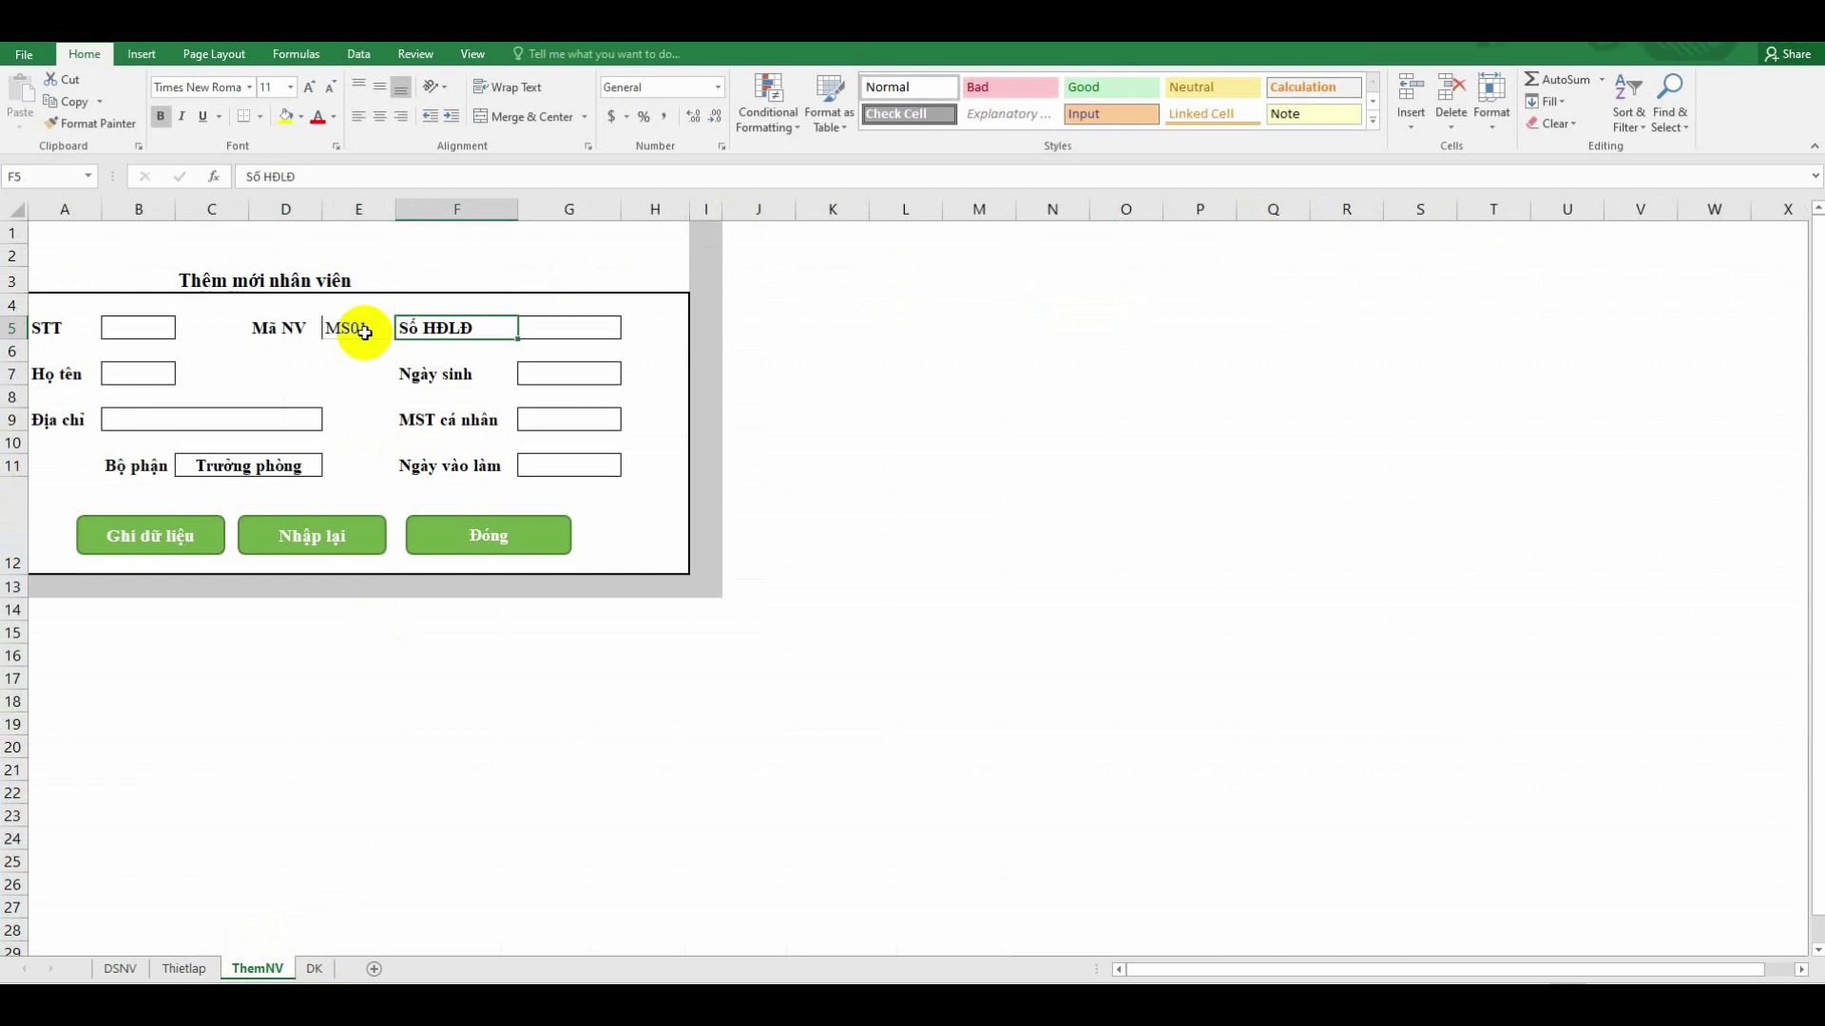
key(Tab)
text(023)
key(Tab)
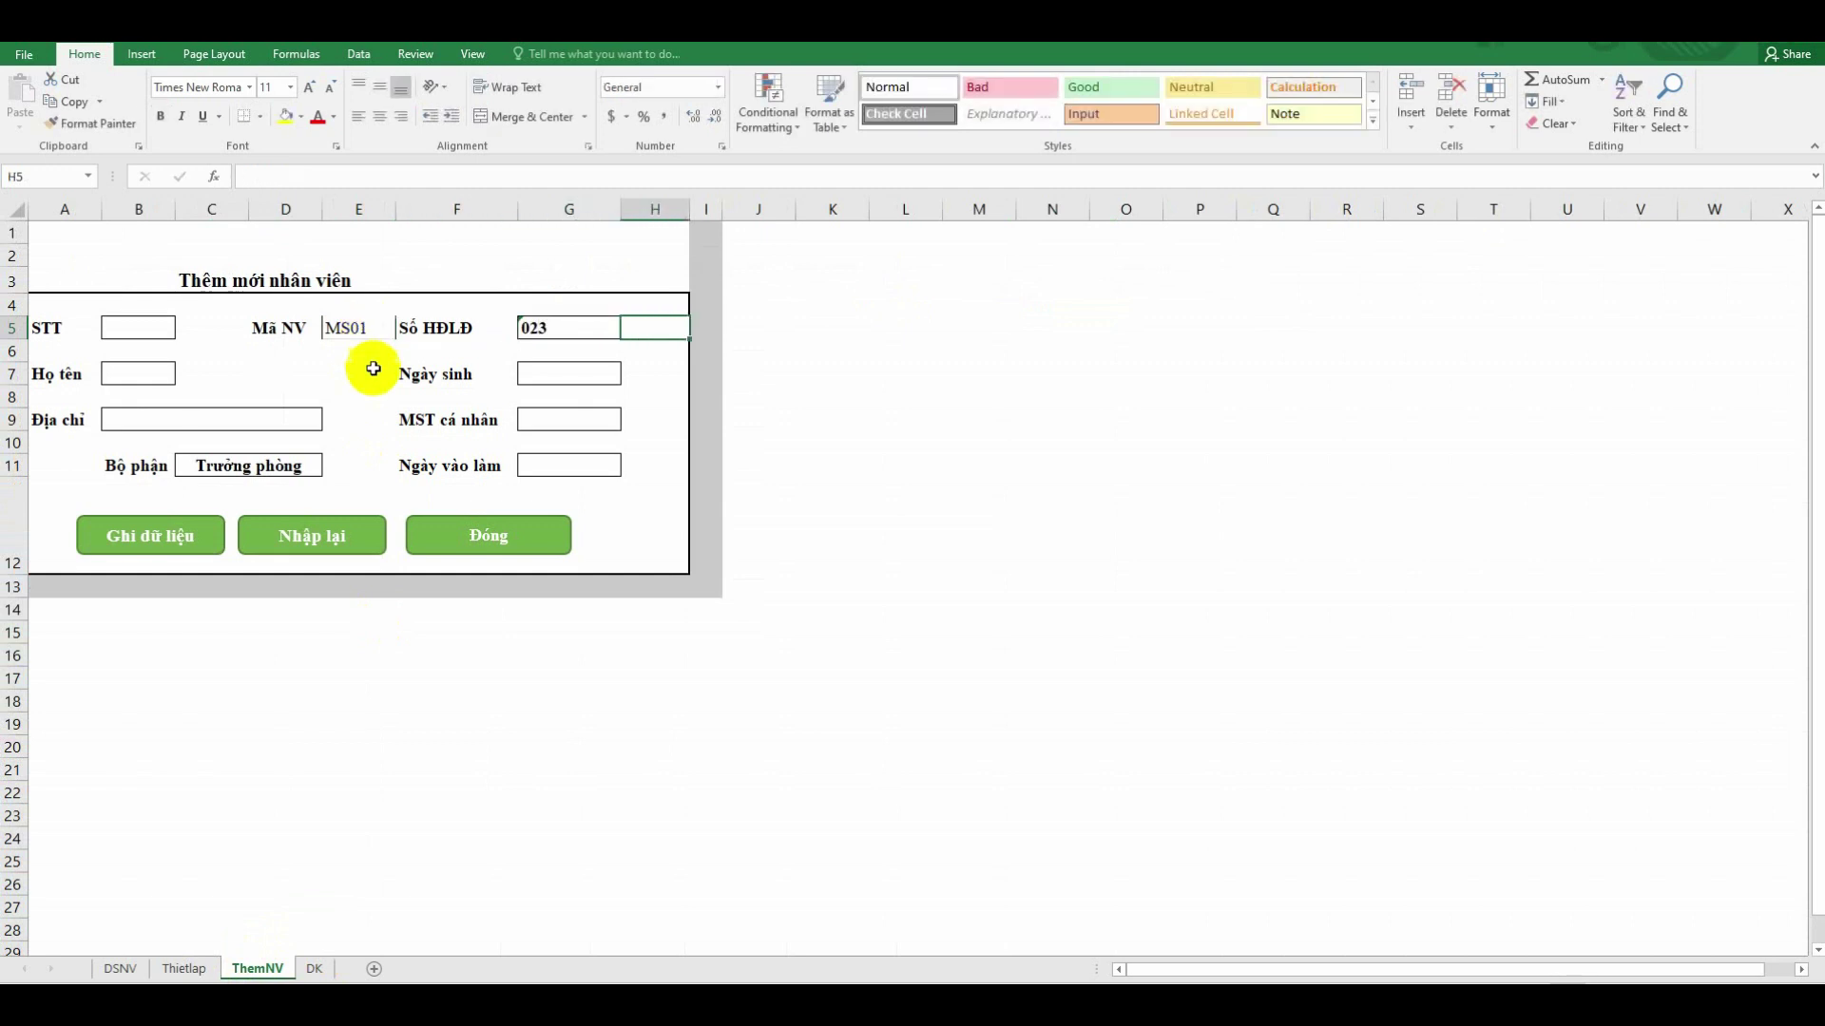
click(550, 377)
text(1-1-2000)
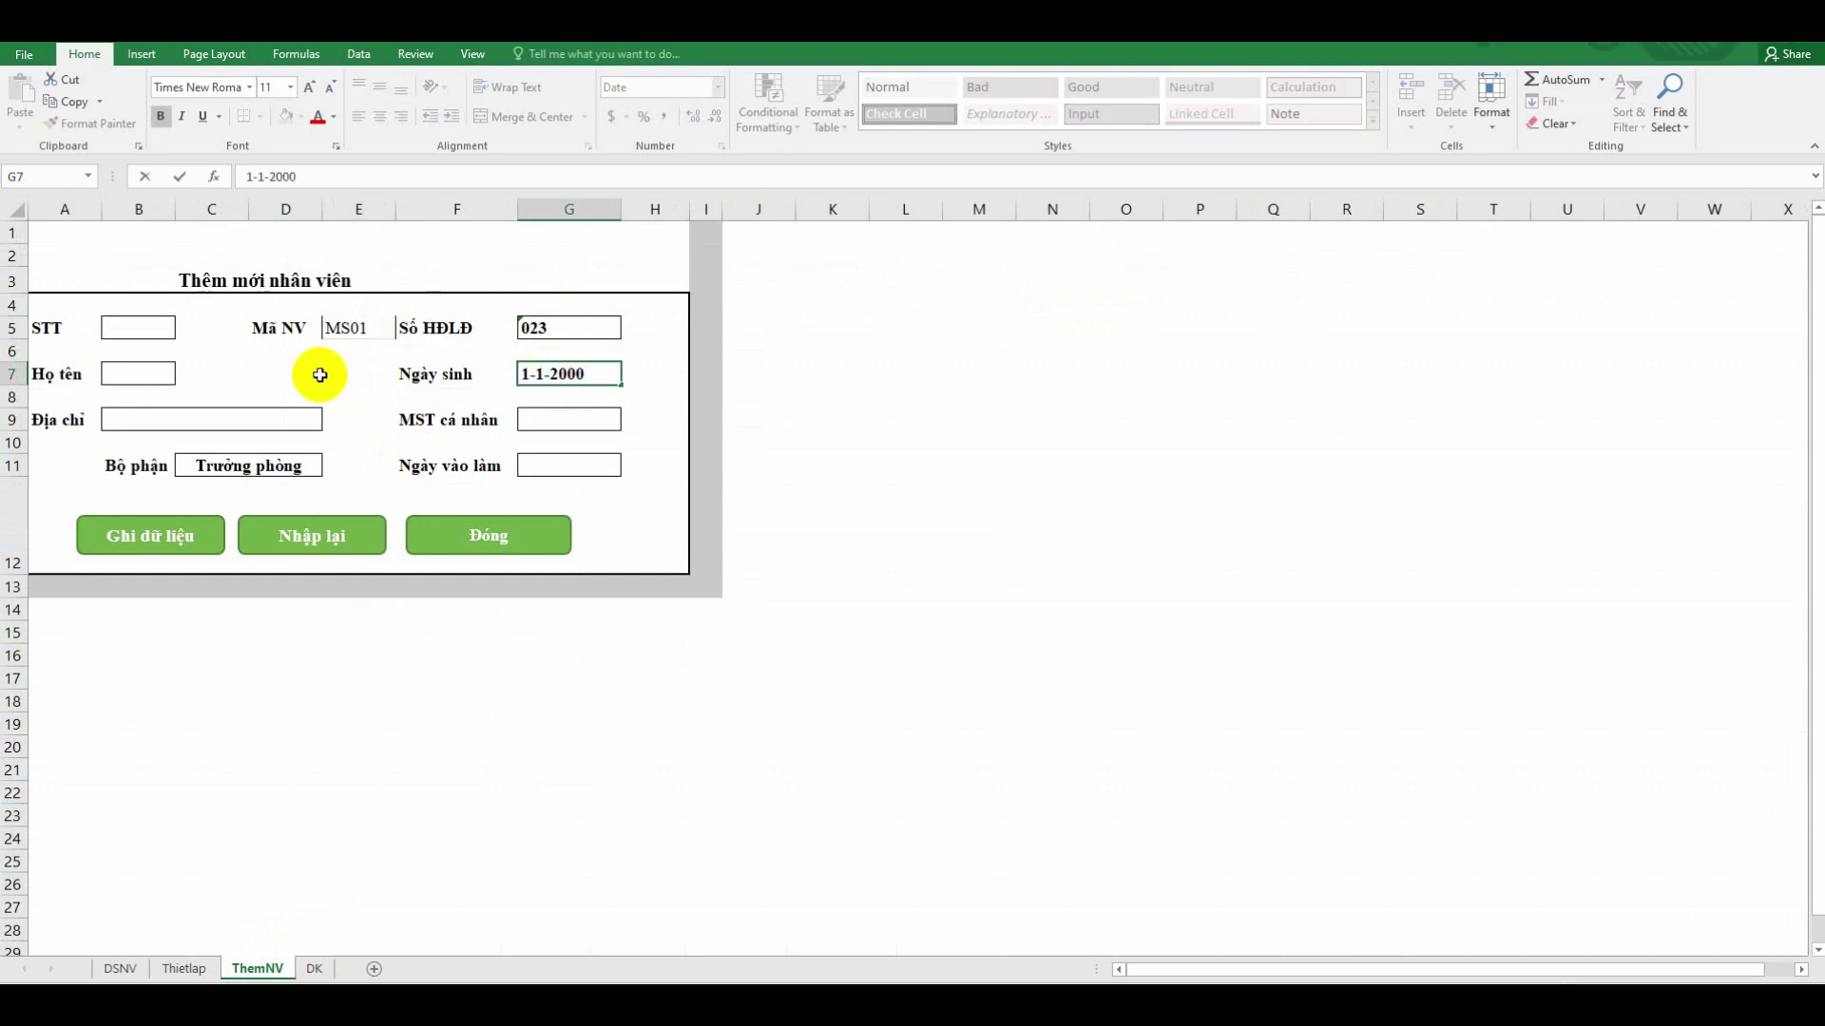
Fill in the employee's name, address Hà Nội, tax code 23 and start date 01/02/2020
click(145, 370)
text(Lan)
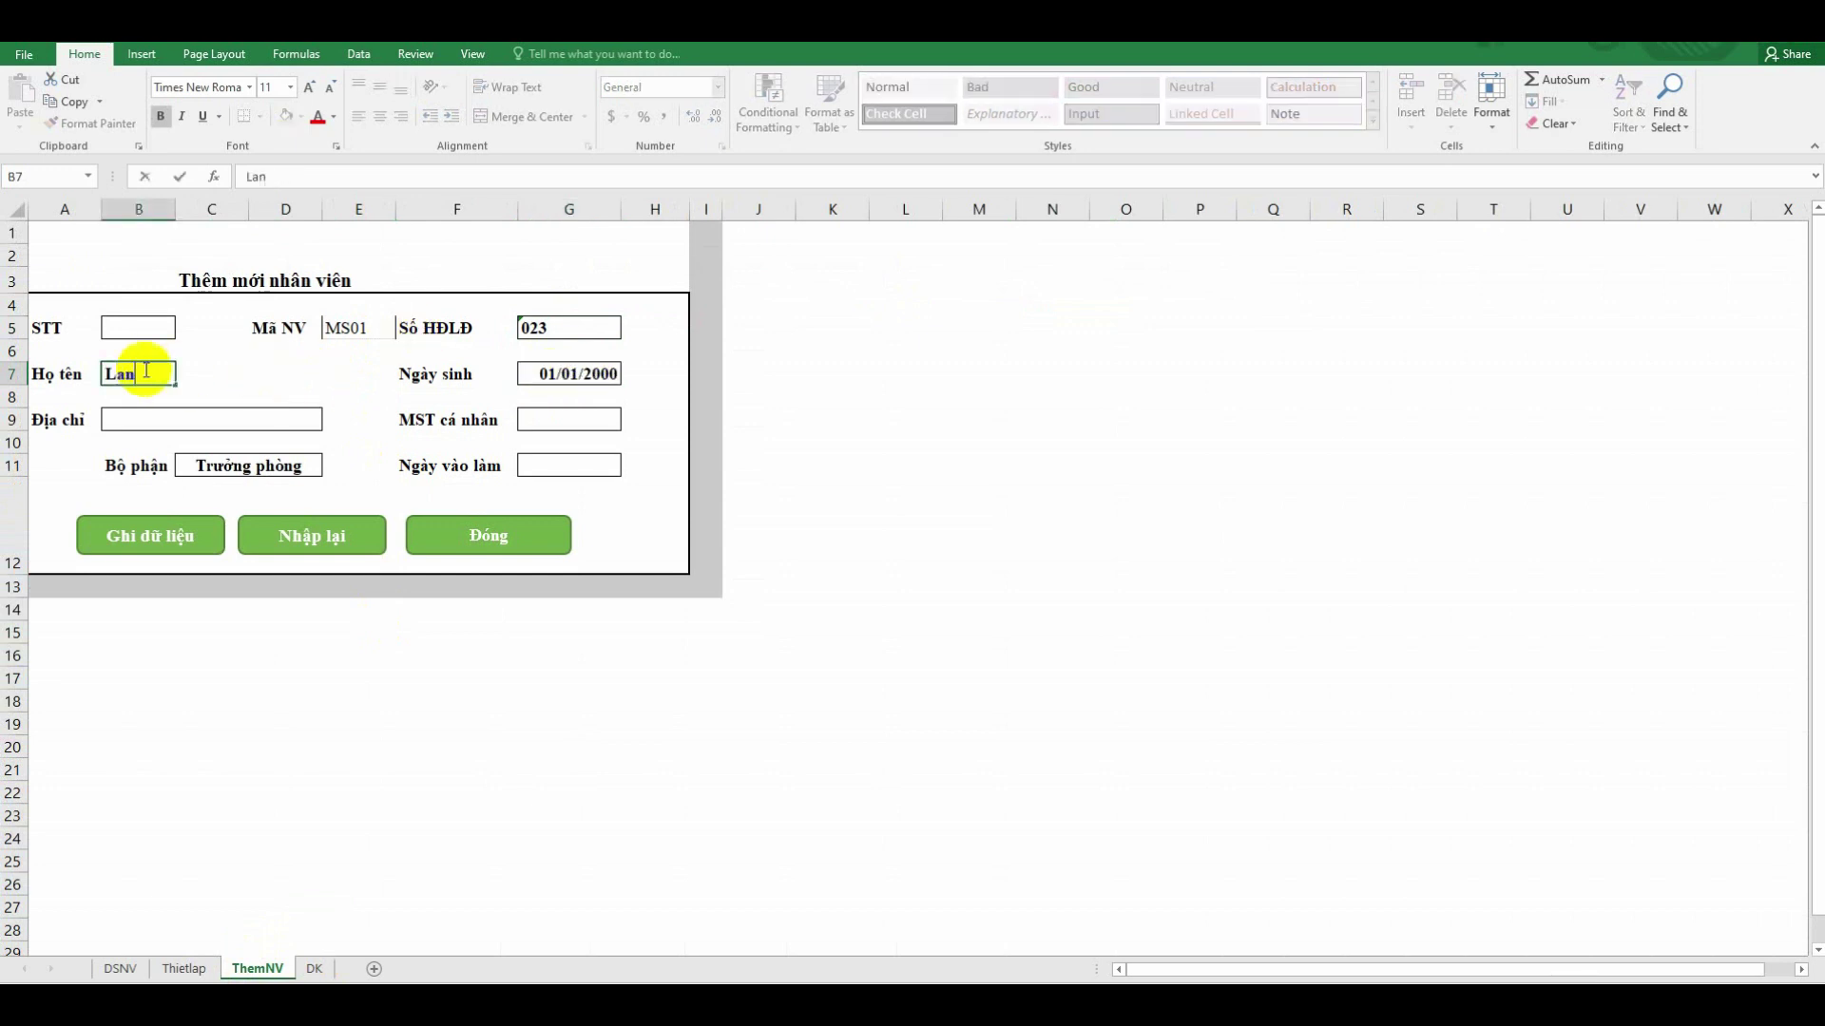
click(172, 420)
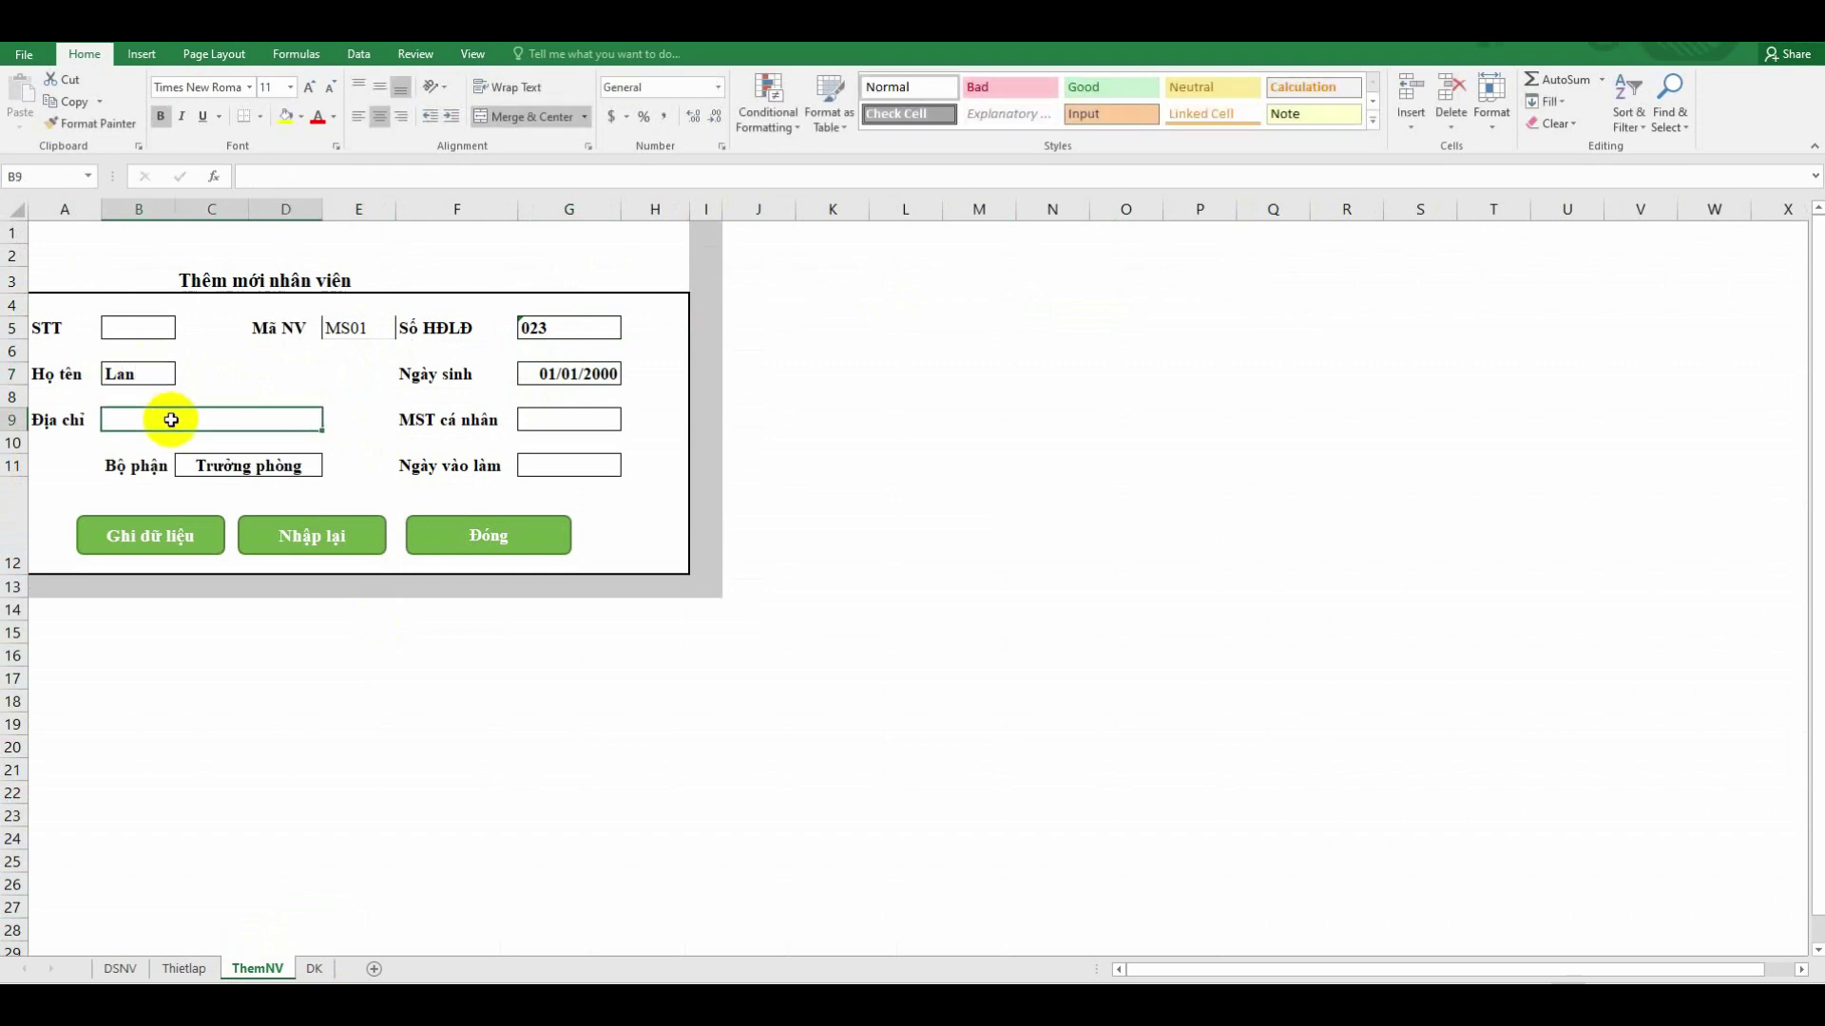
text(Ha)
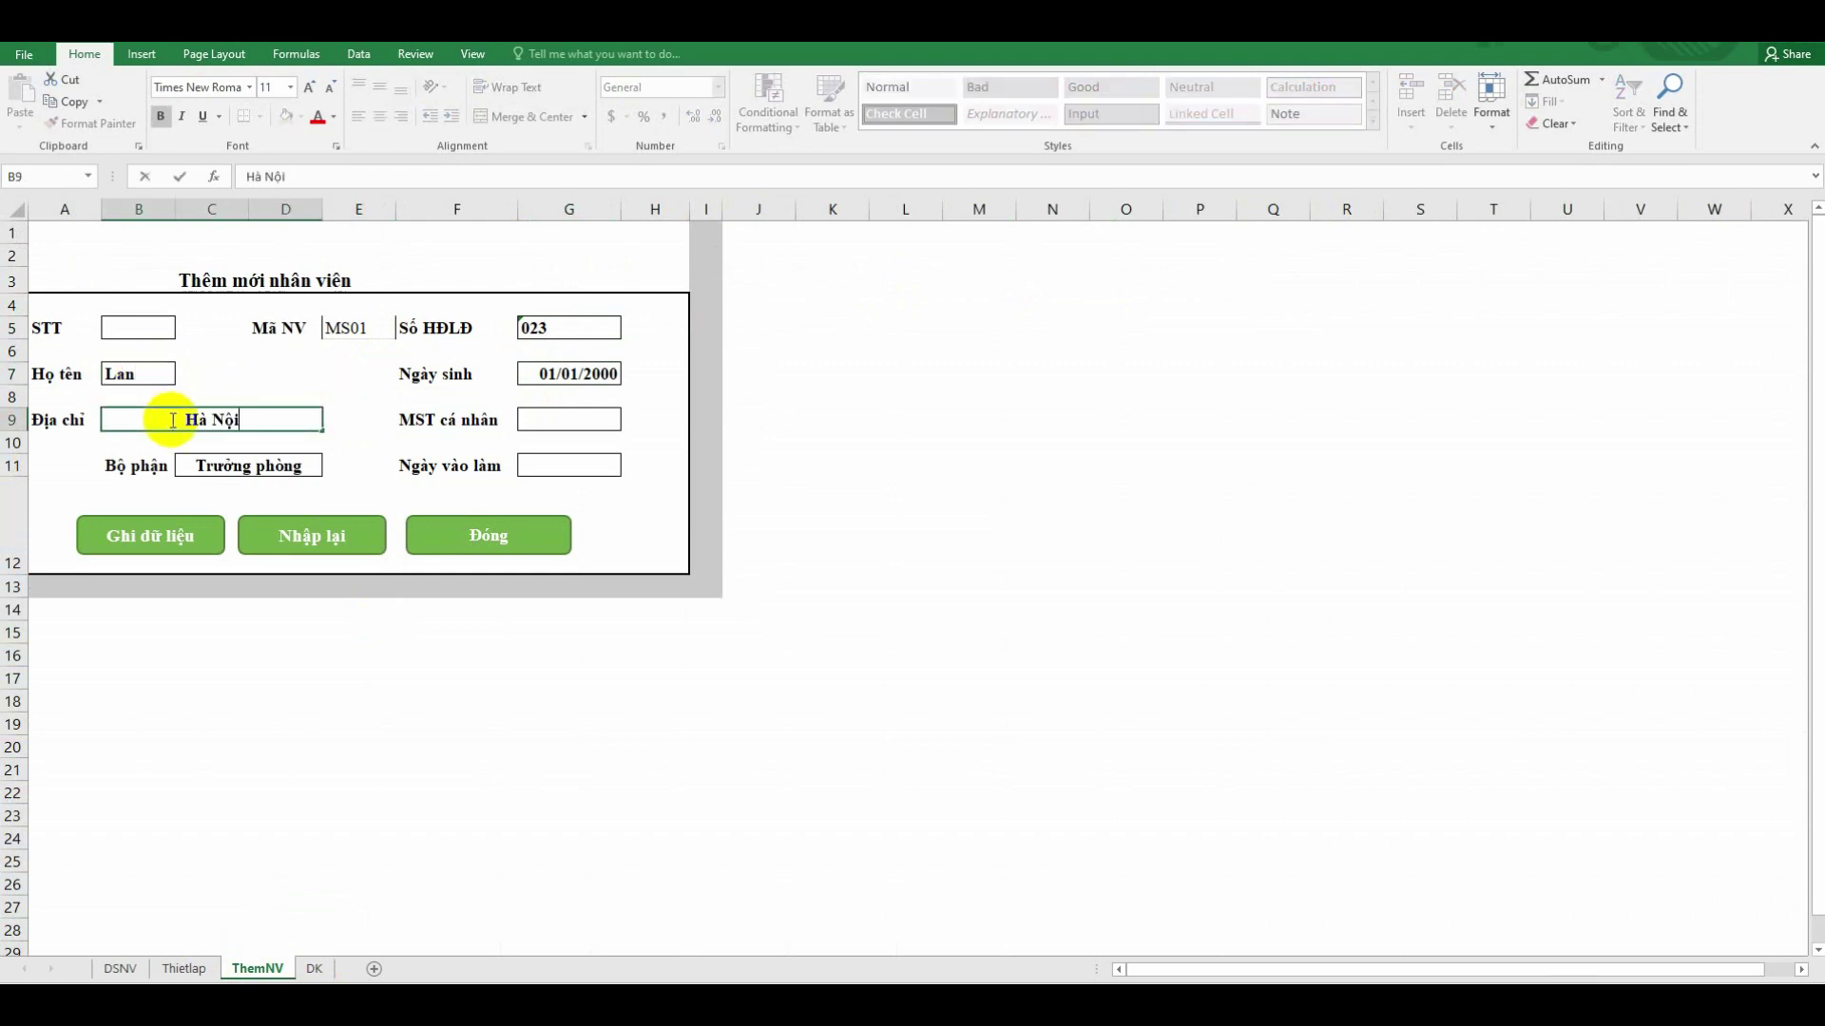
click(565, 419)
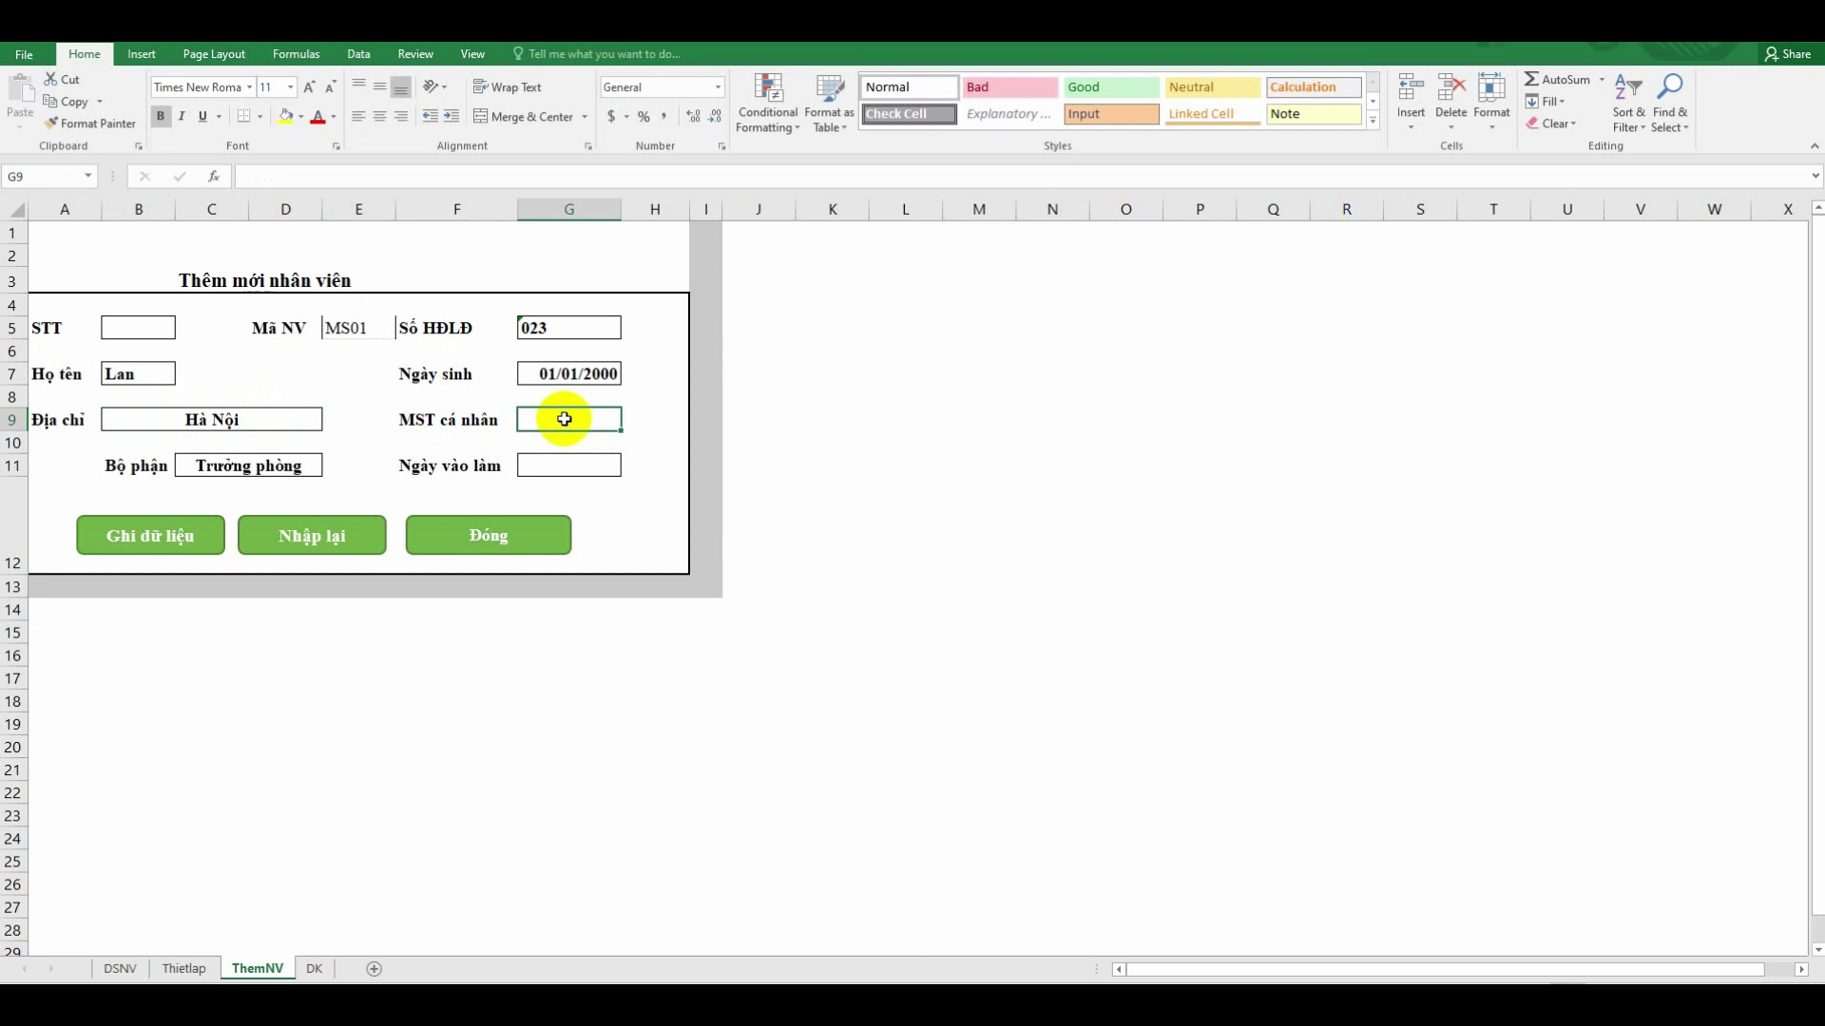
text(023)
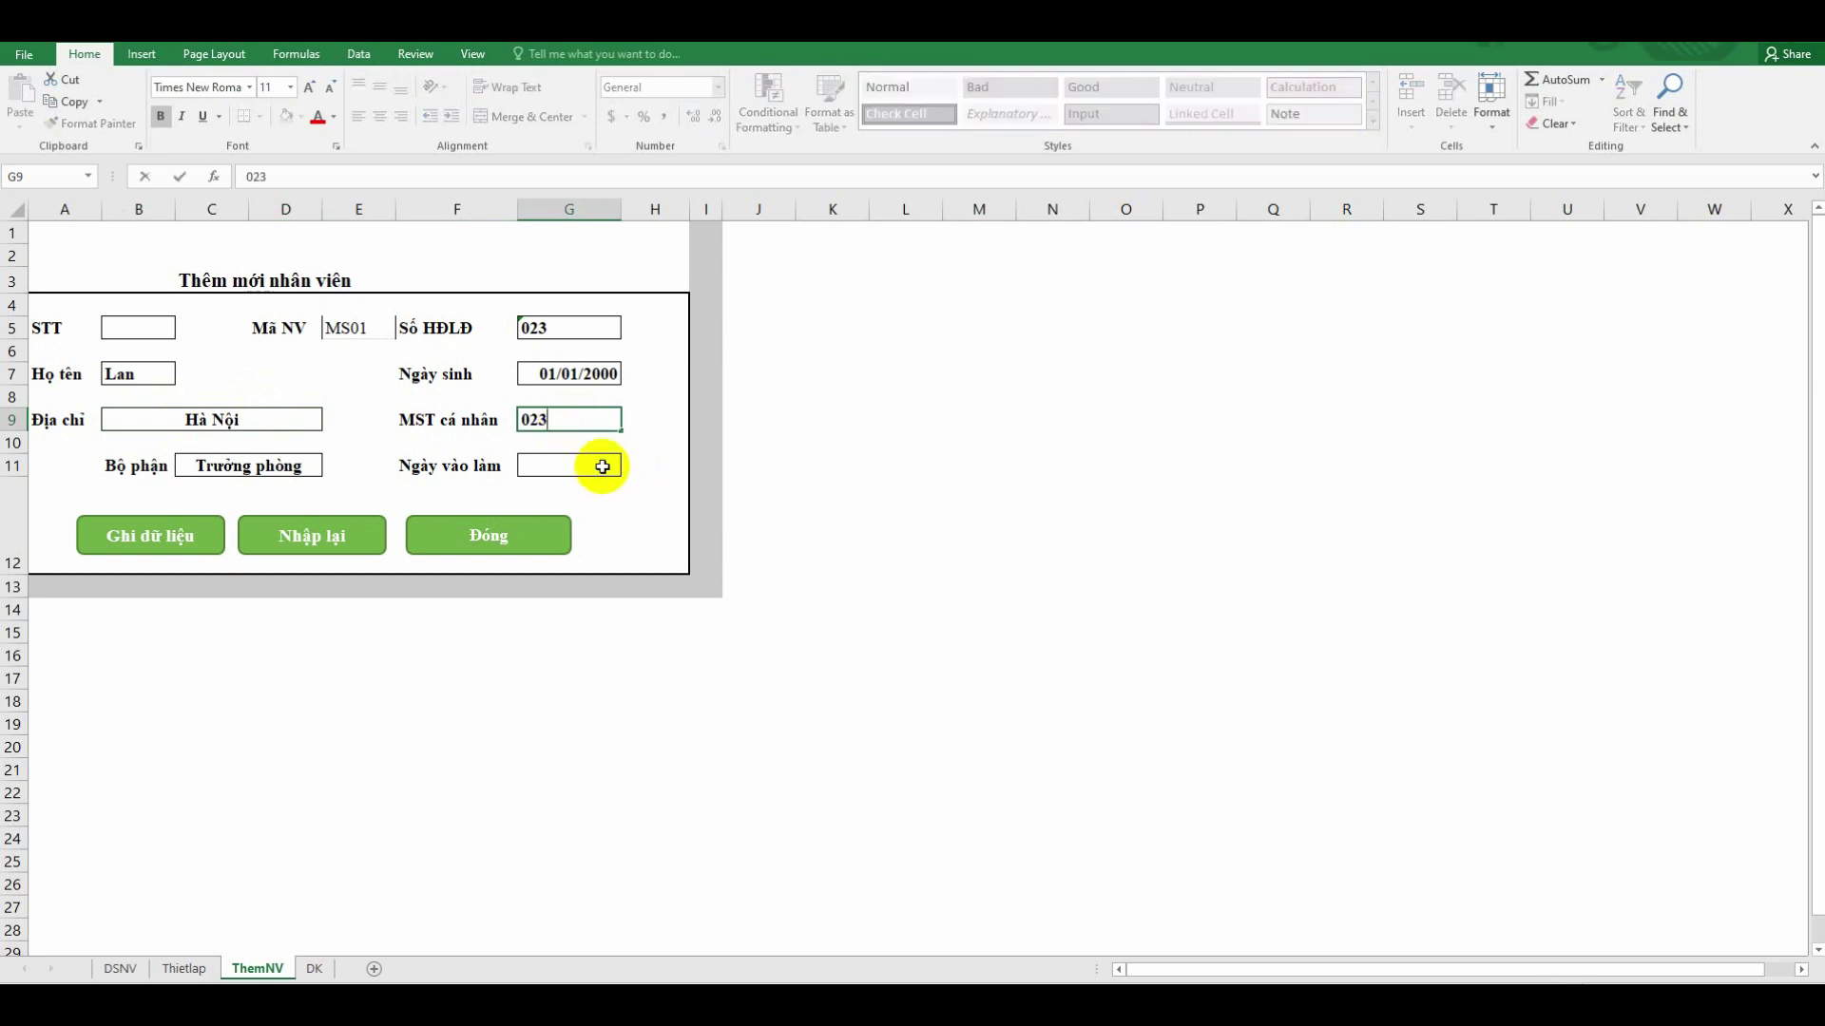
click(603, 466)
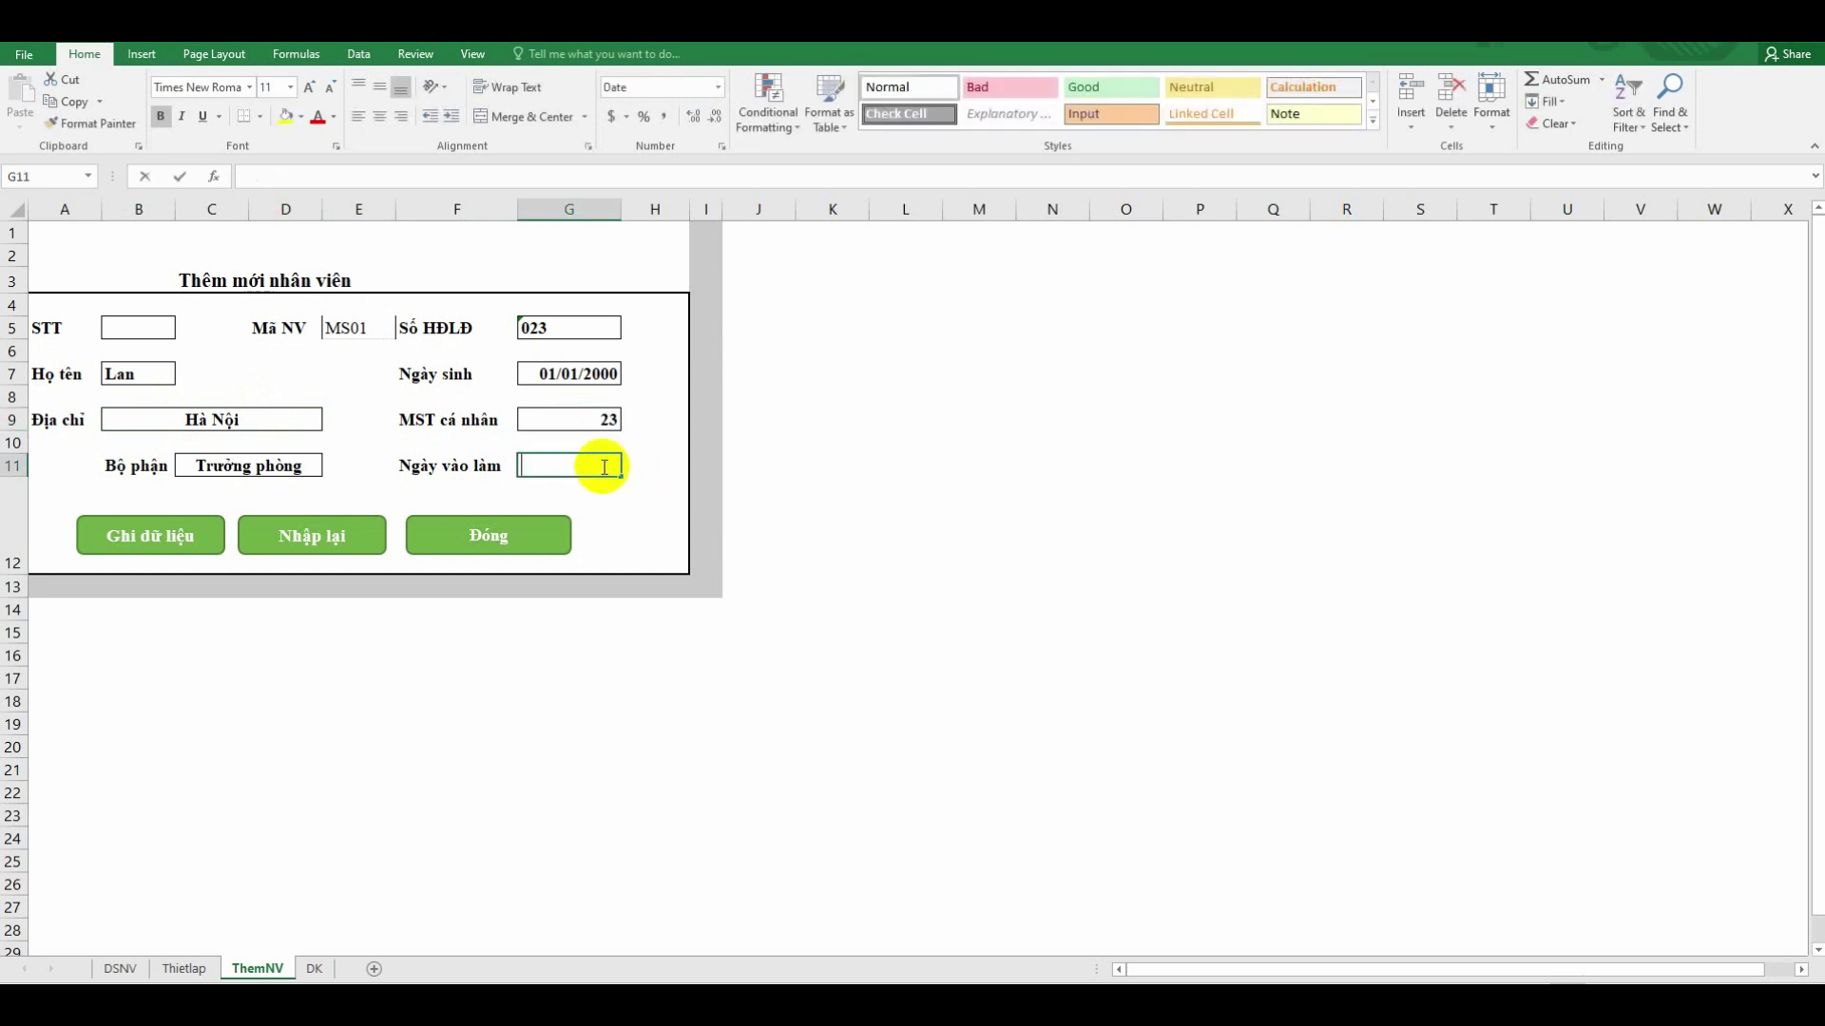
text(1-2-2020)
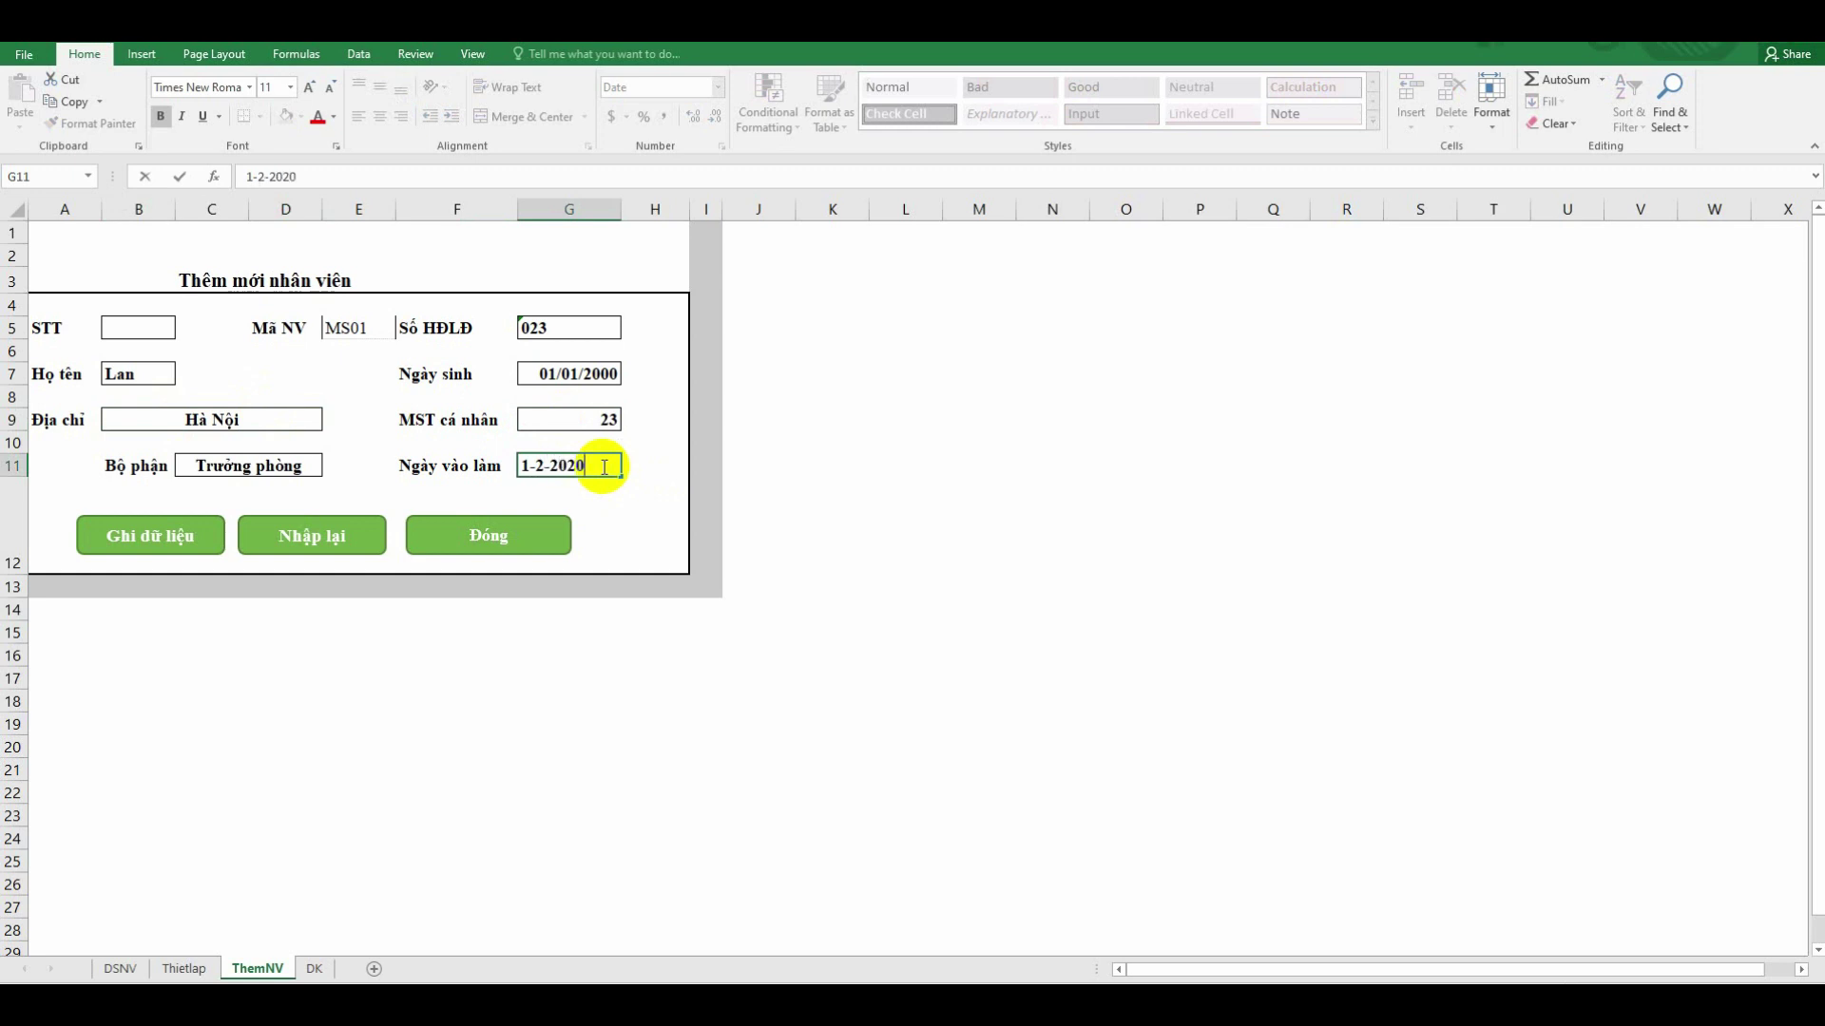
key(Return)
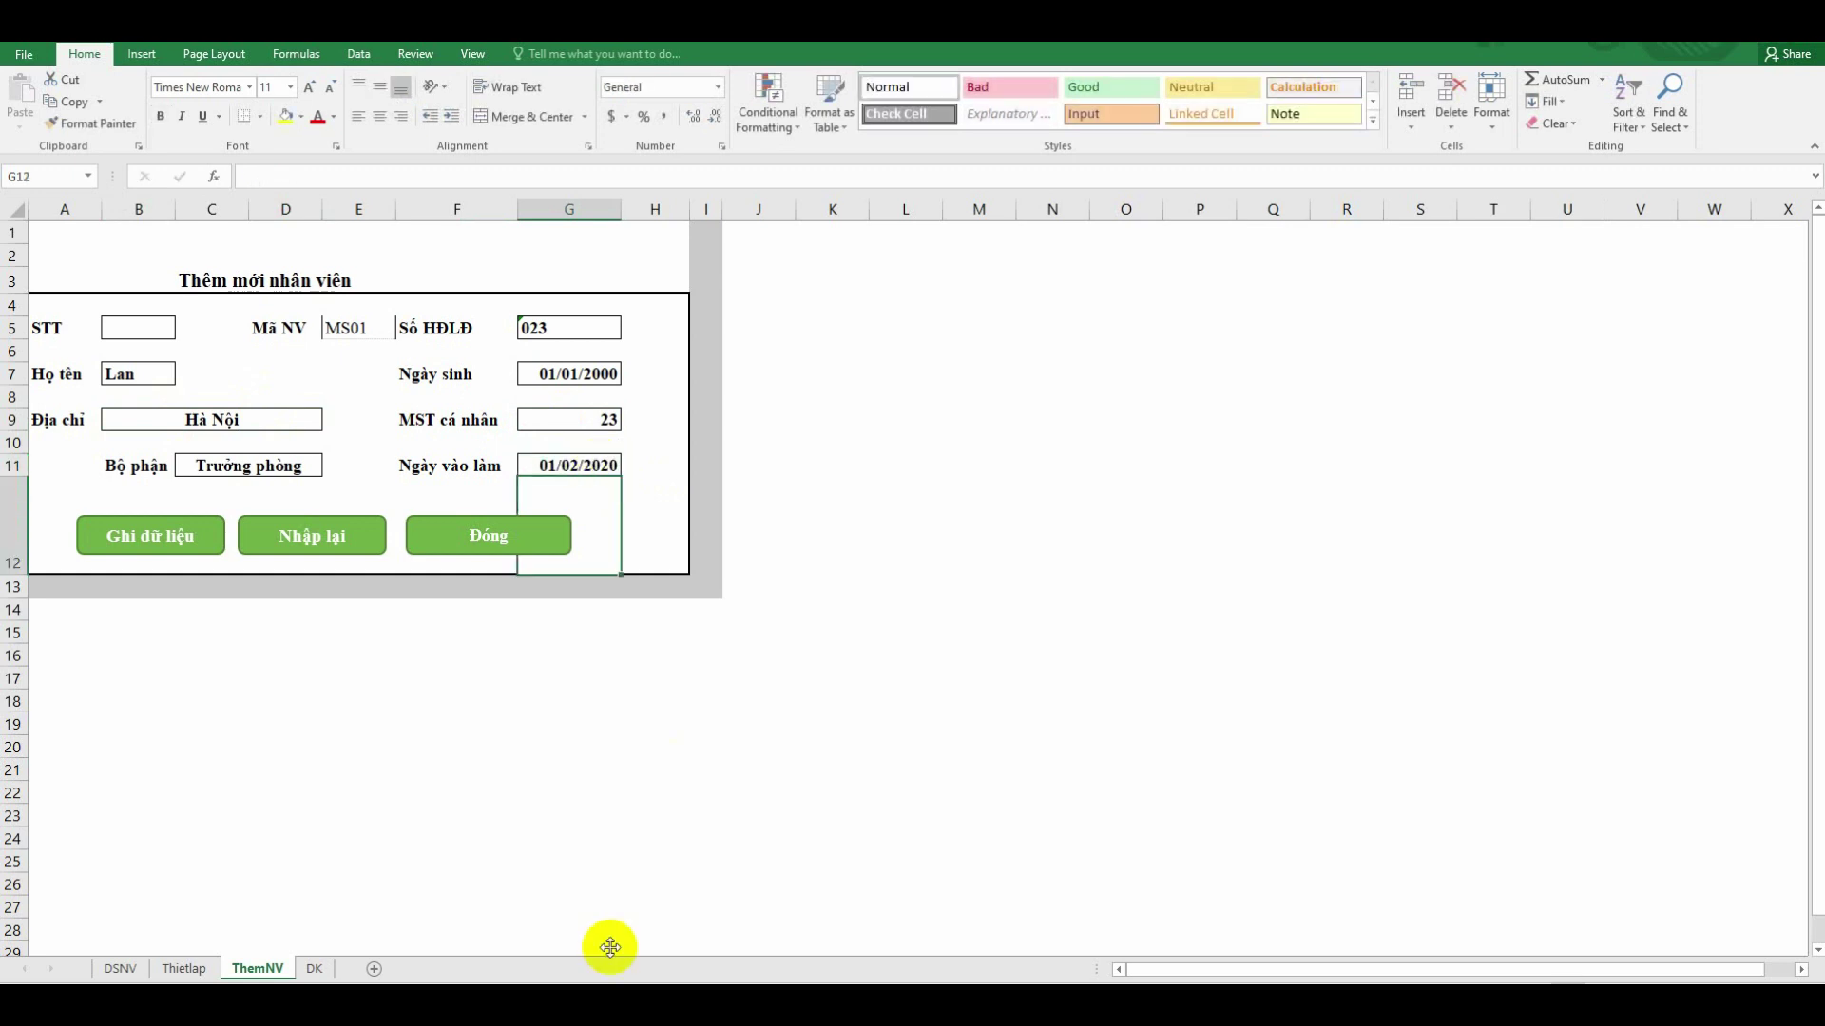
click(315, 968)
Inspect the DK linked row C4:M4 and the Mã NV column of the DSNV list
click(371, 456)
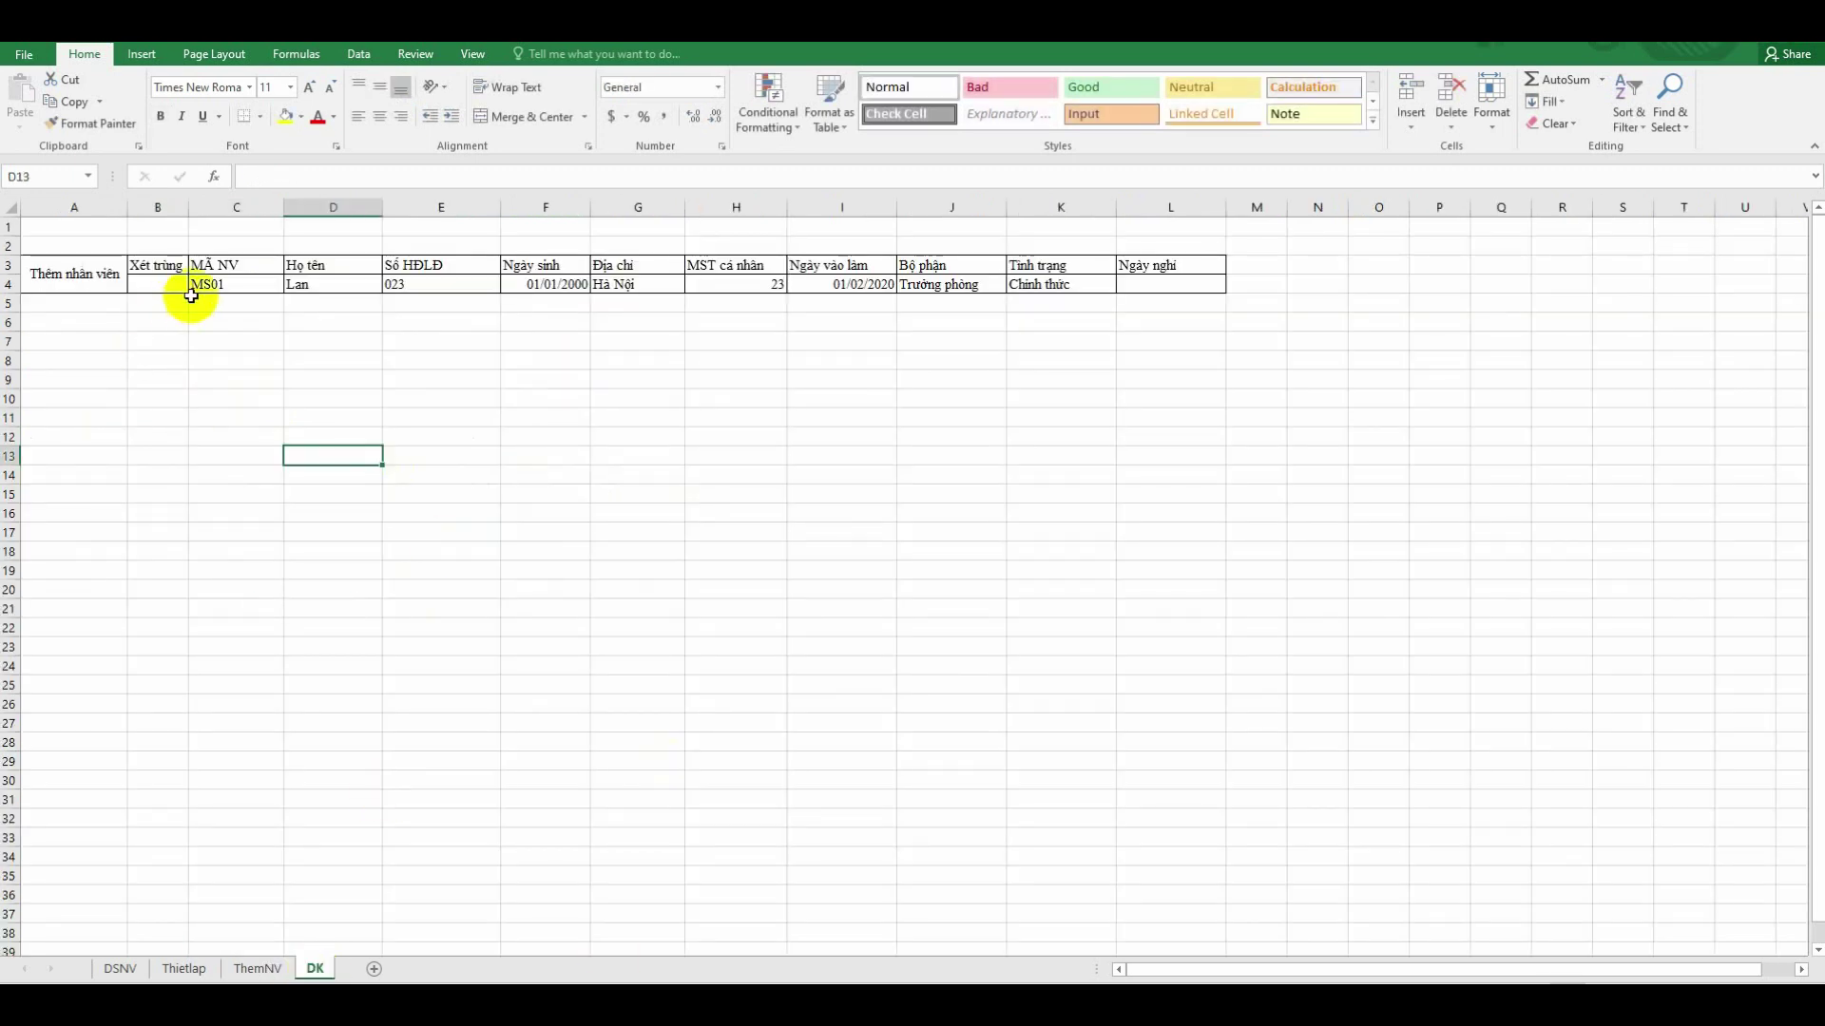
drag(195, 284, 1243, 287)
click(1136, 442)
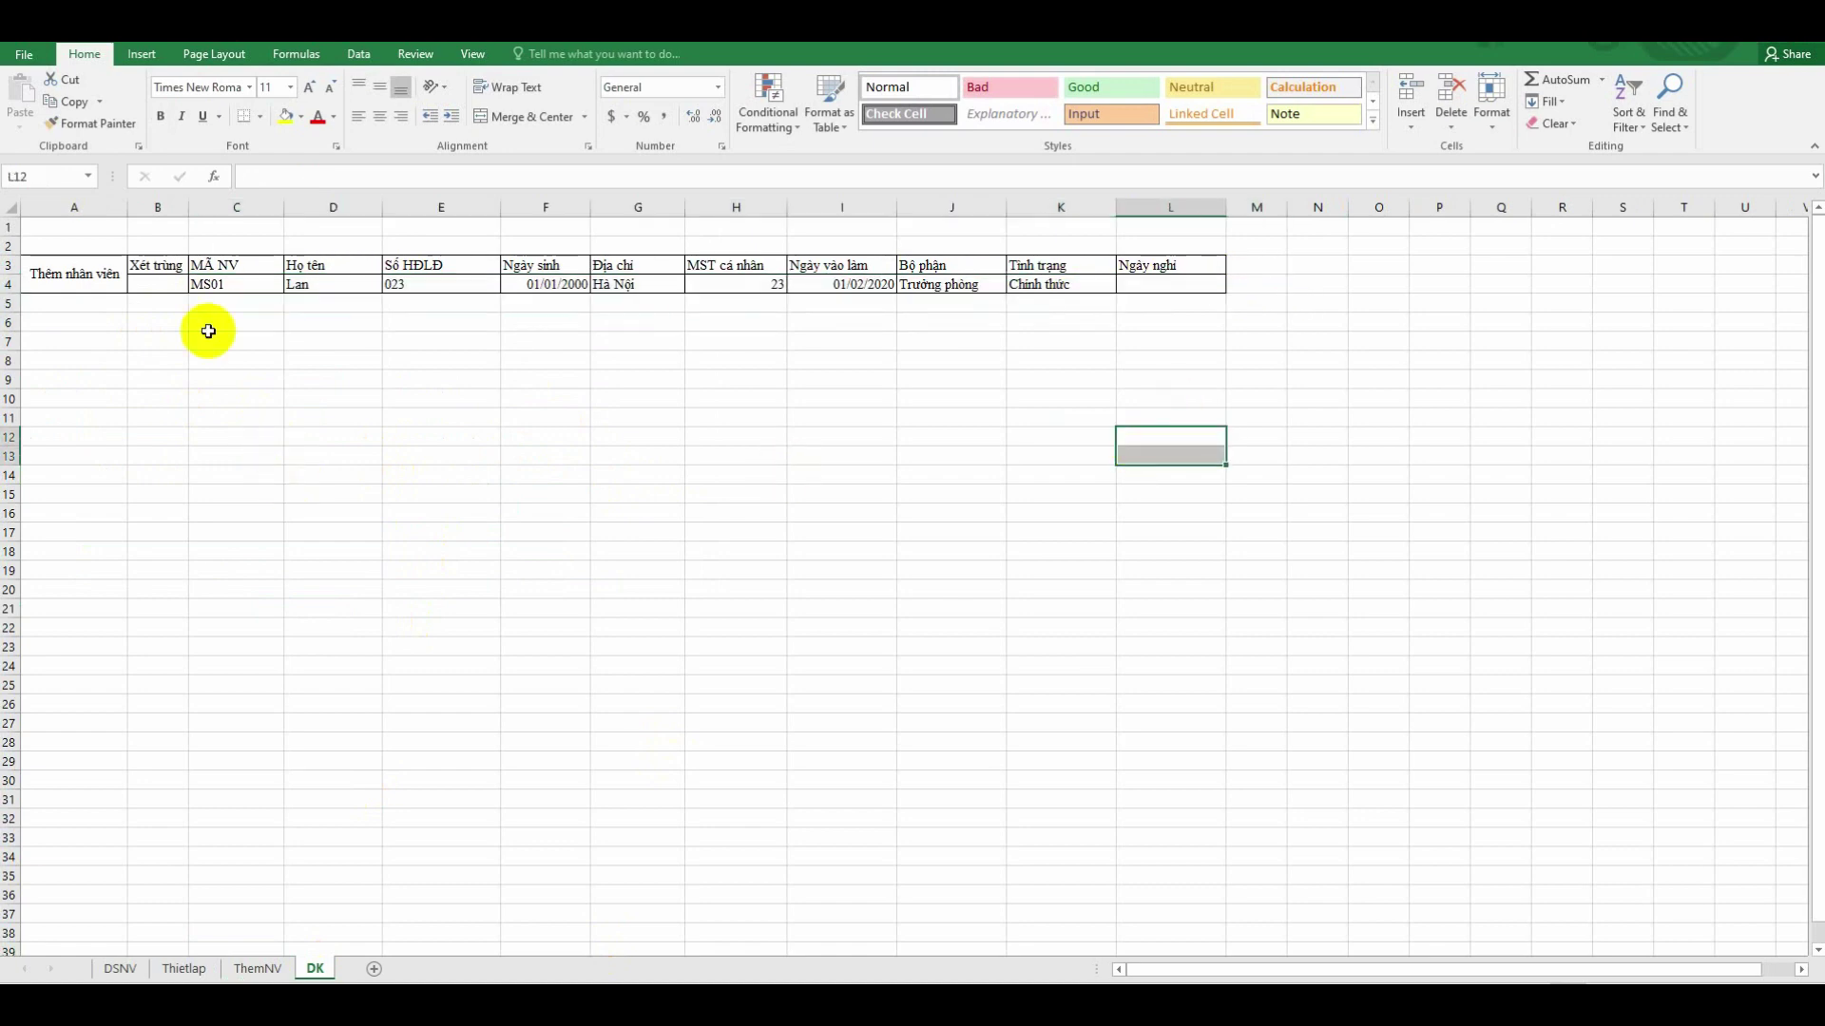
click(155, 269)
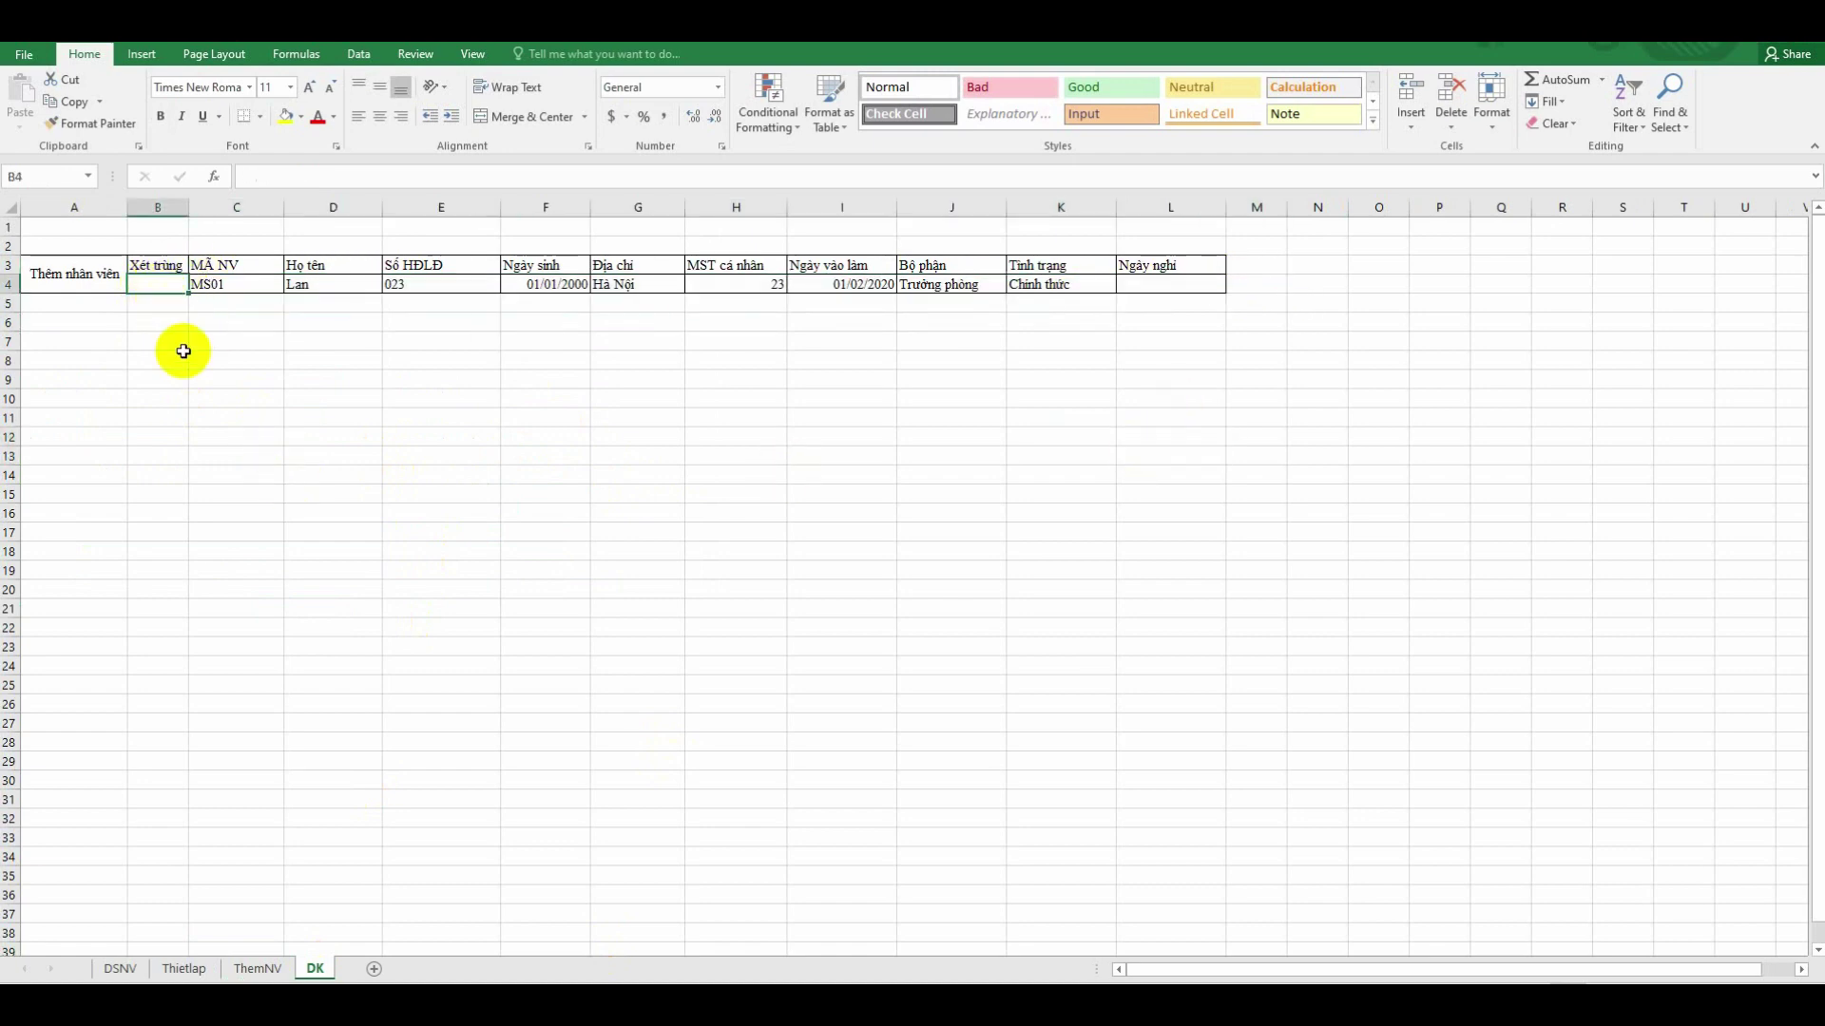
click(224, 290)
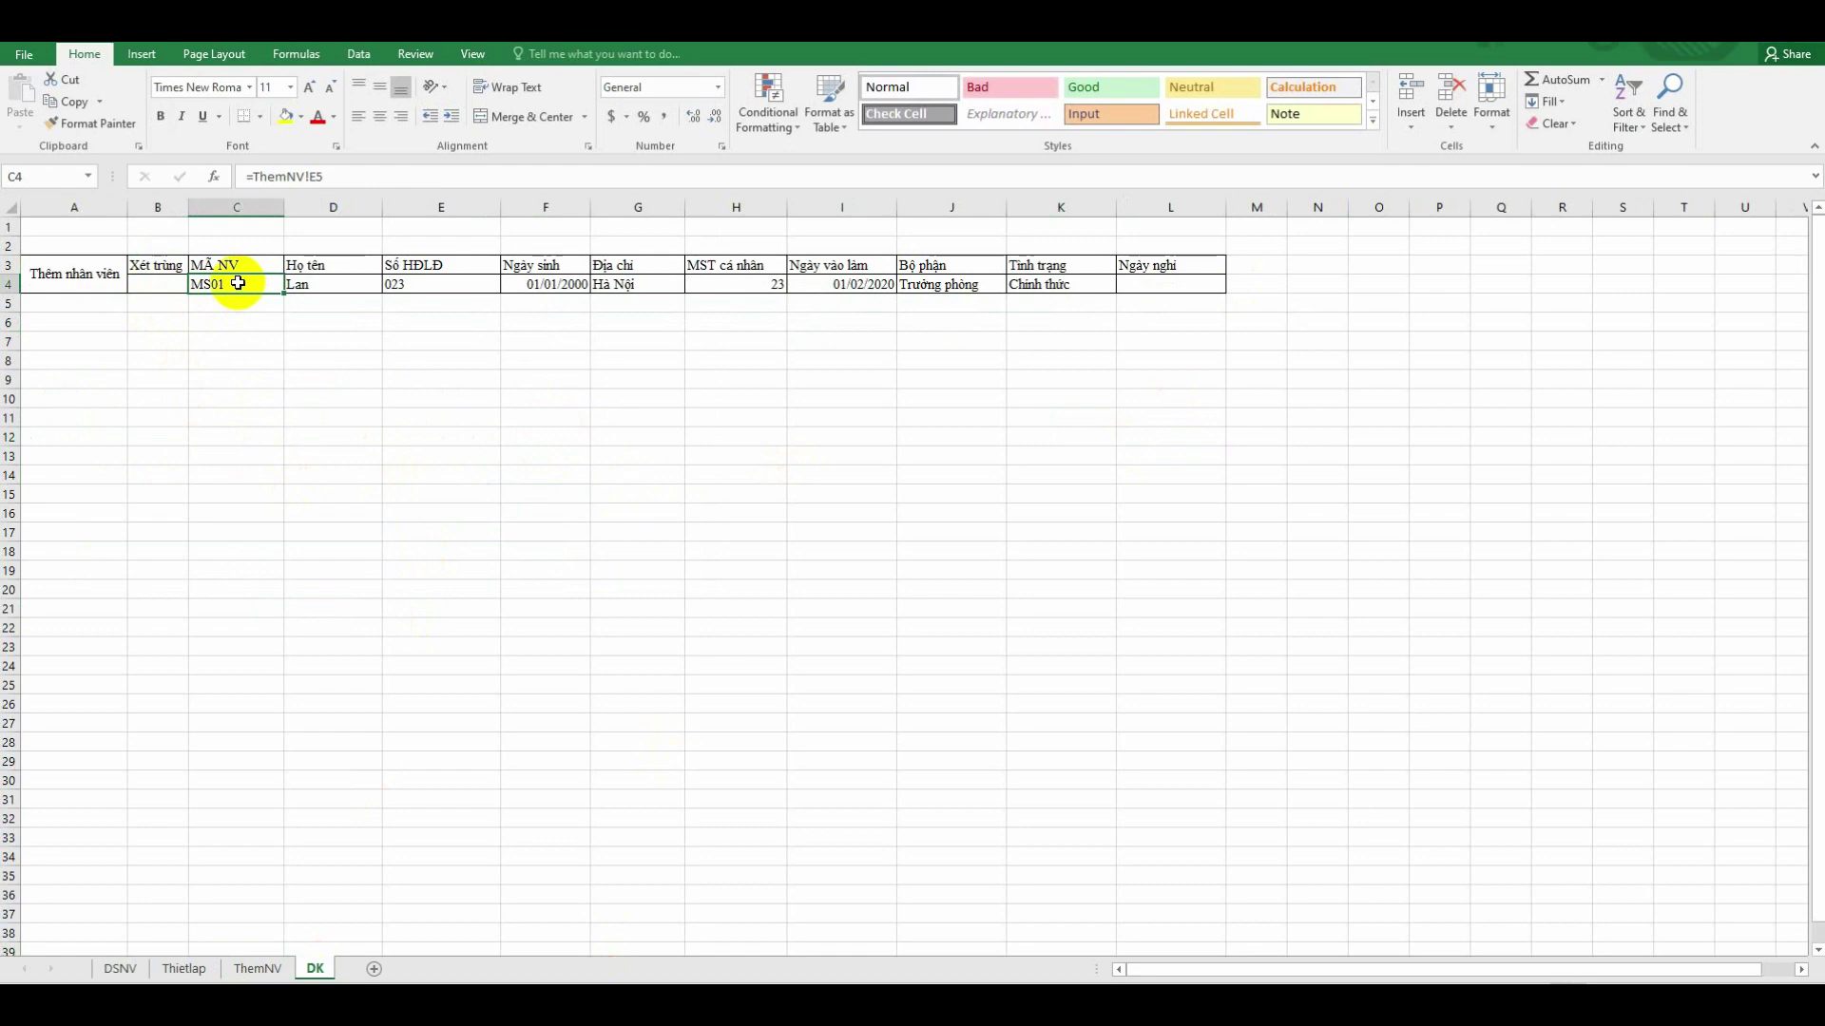
click(121, 970)
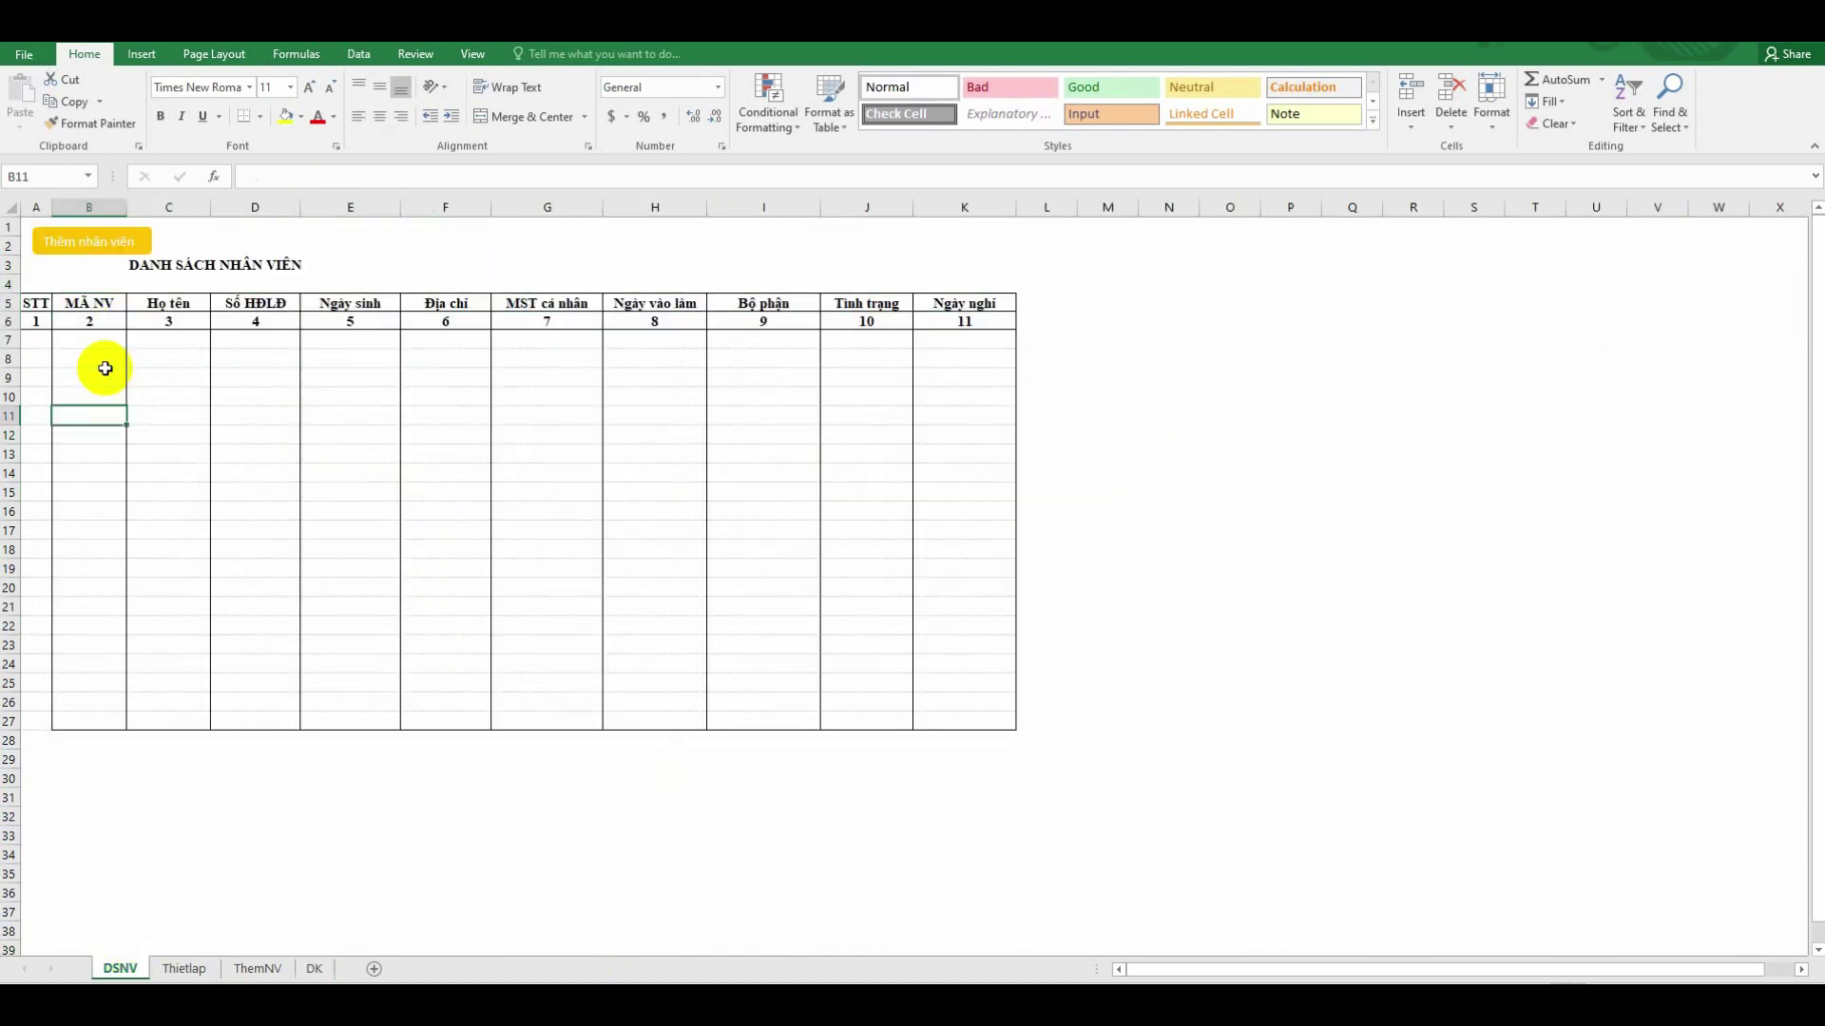
drag(89, 340, 122, 716)
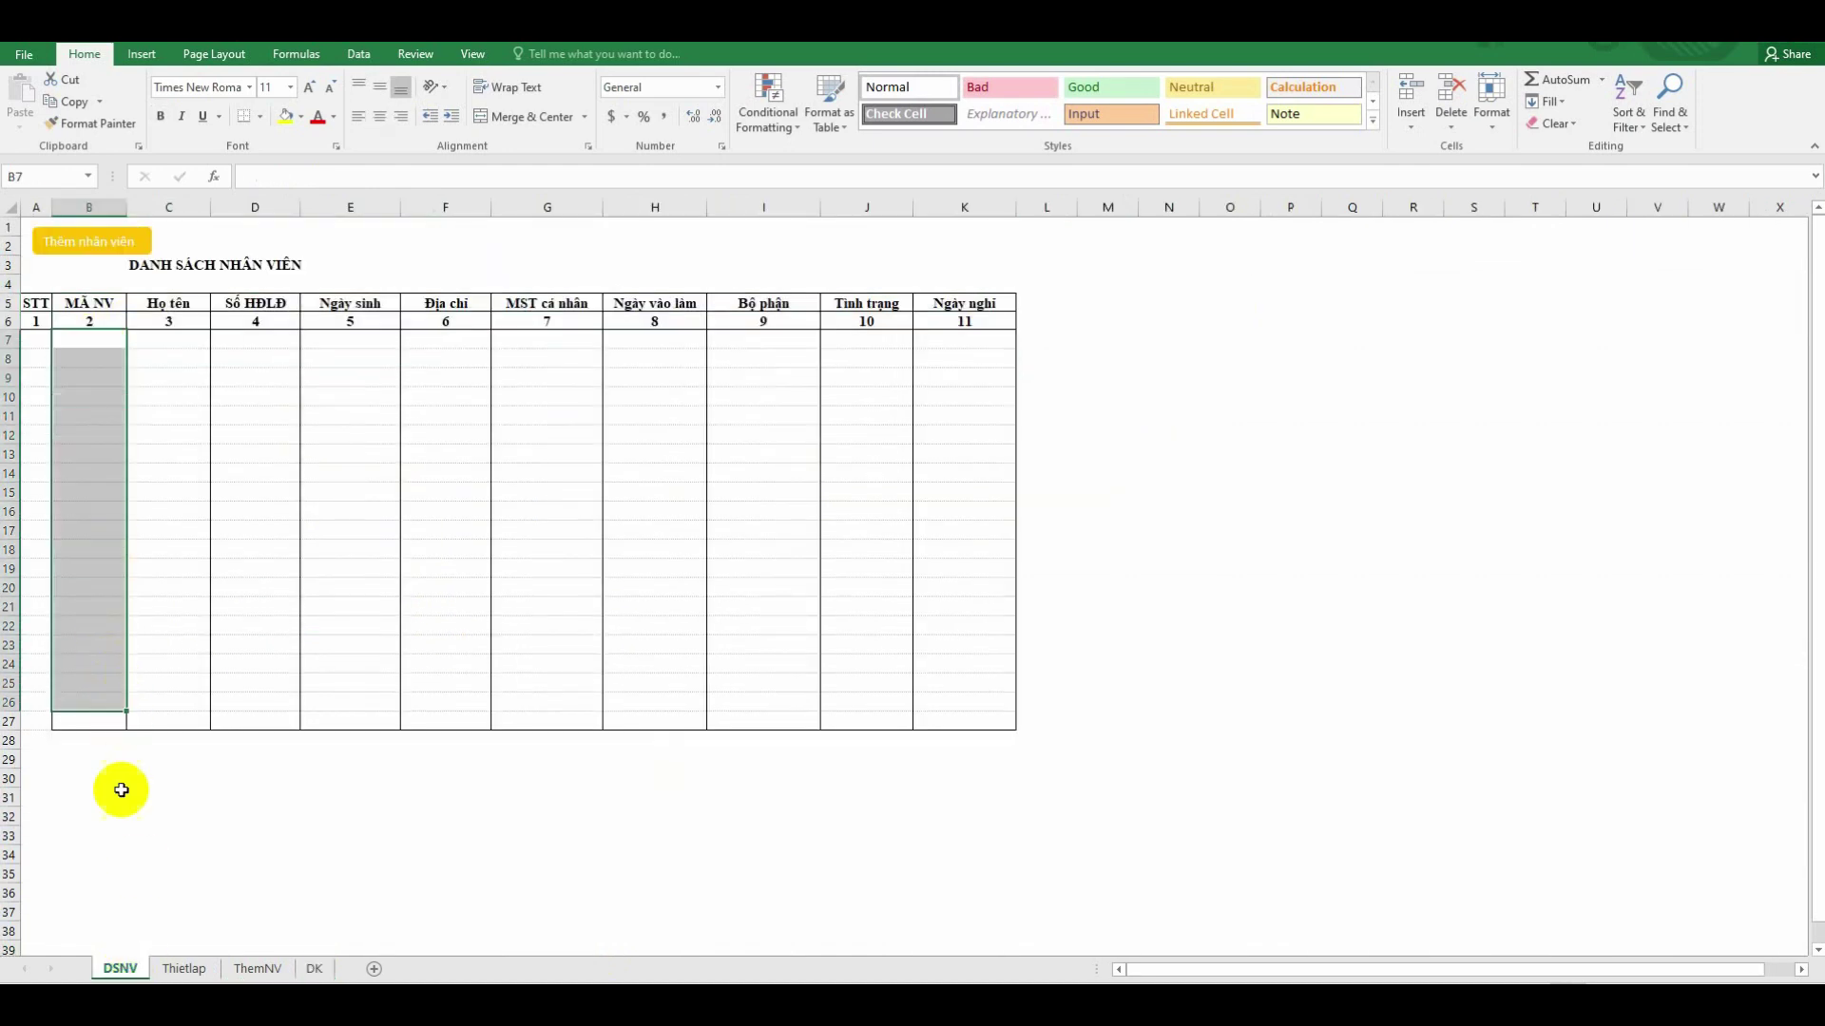
click(139, 835)
click(314, 969)
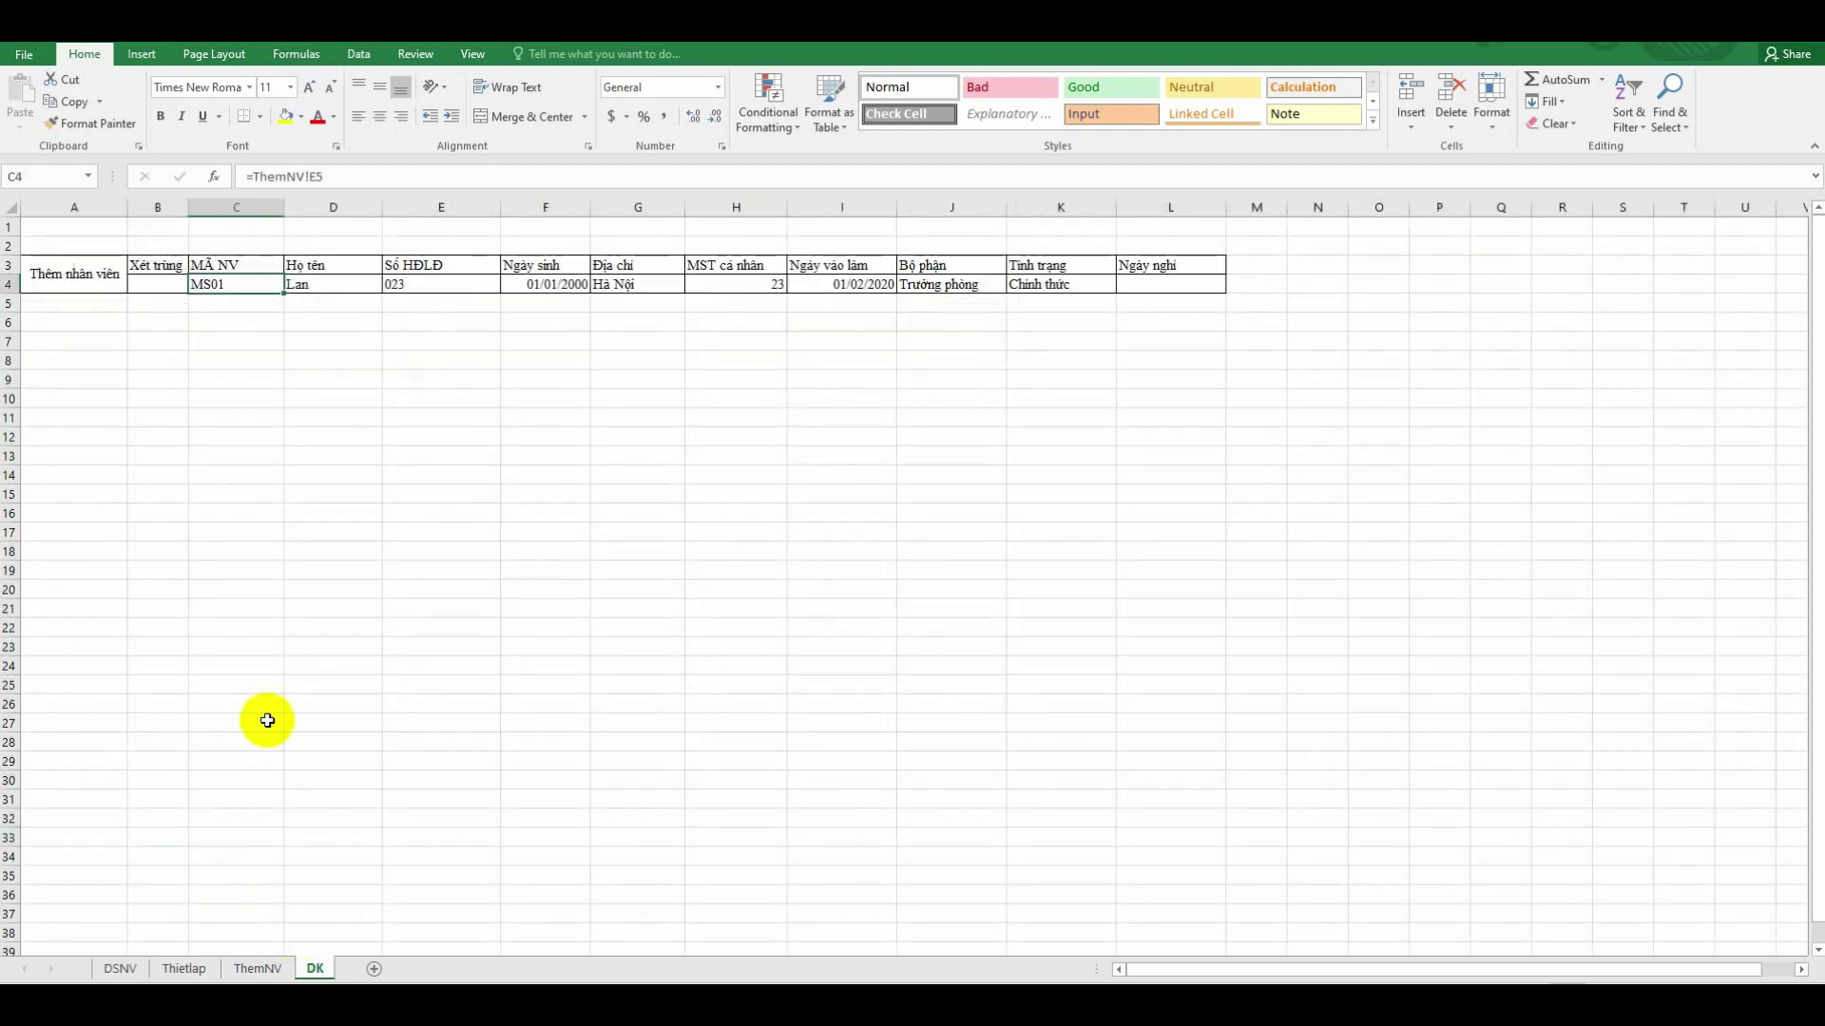
Enter =COUNTIF(DSNV!B7:B27,DK!C4) in DK cell B4
click(152, 278)
text(=countif)
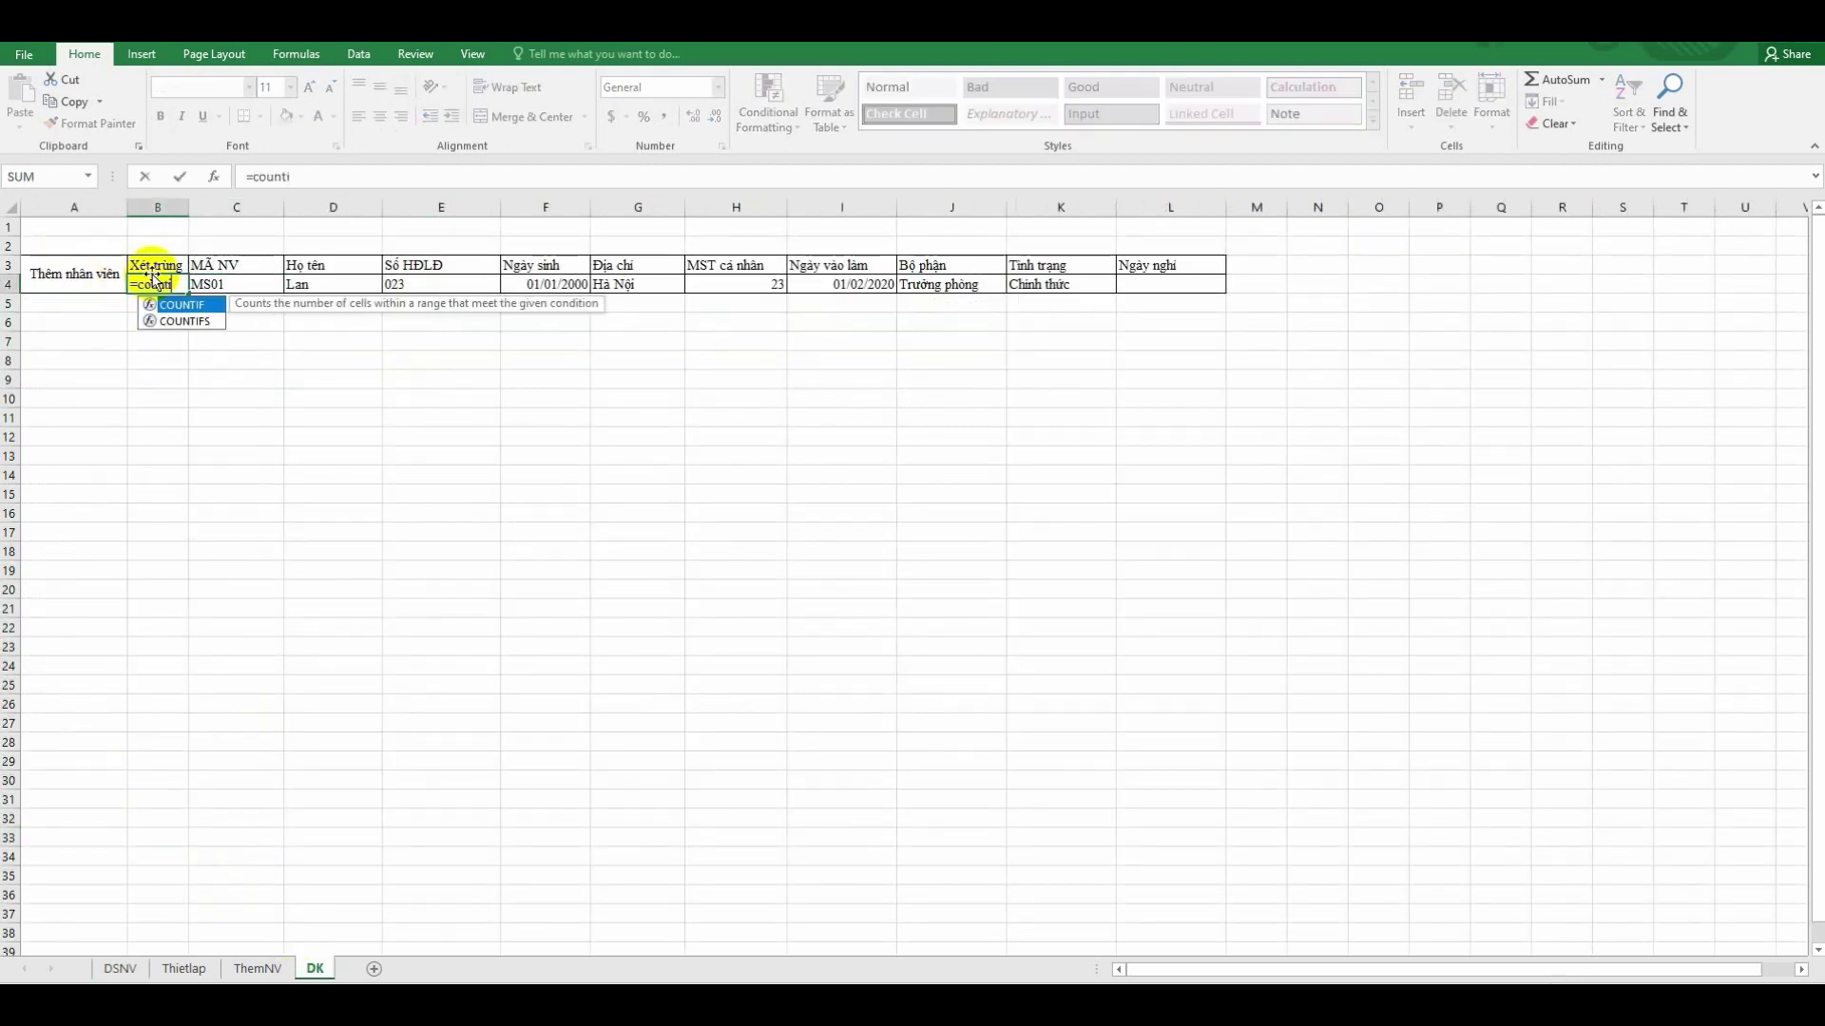
text(()
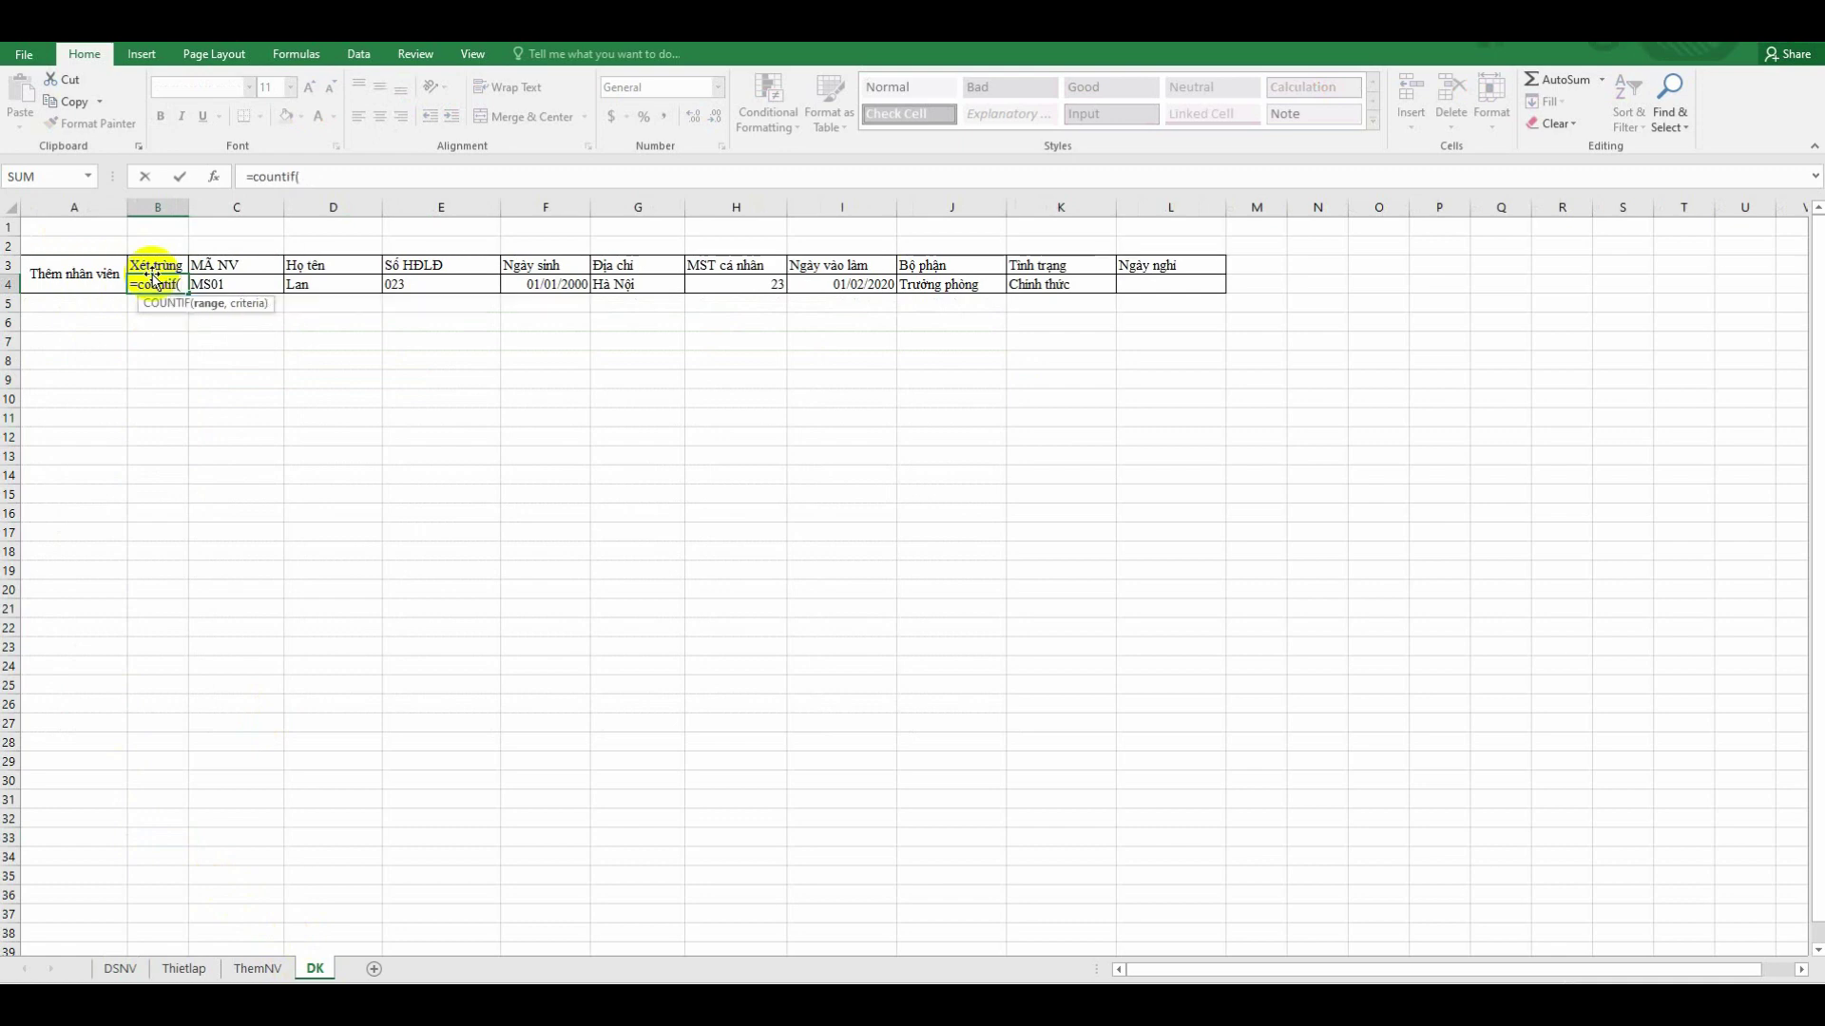
click(120, 969)
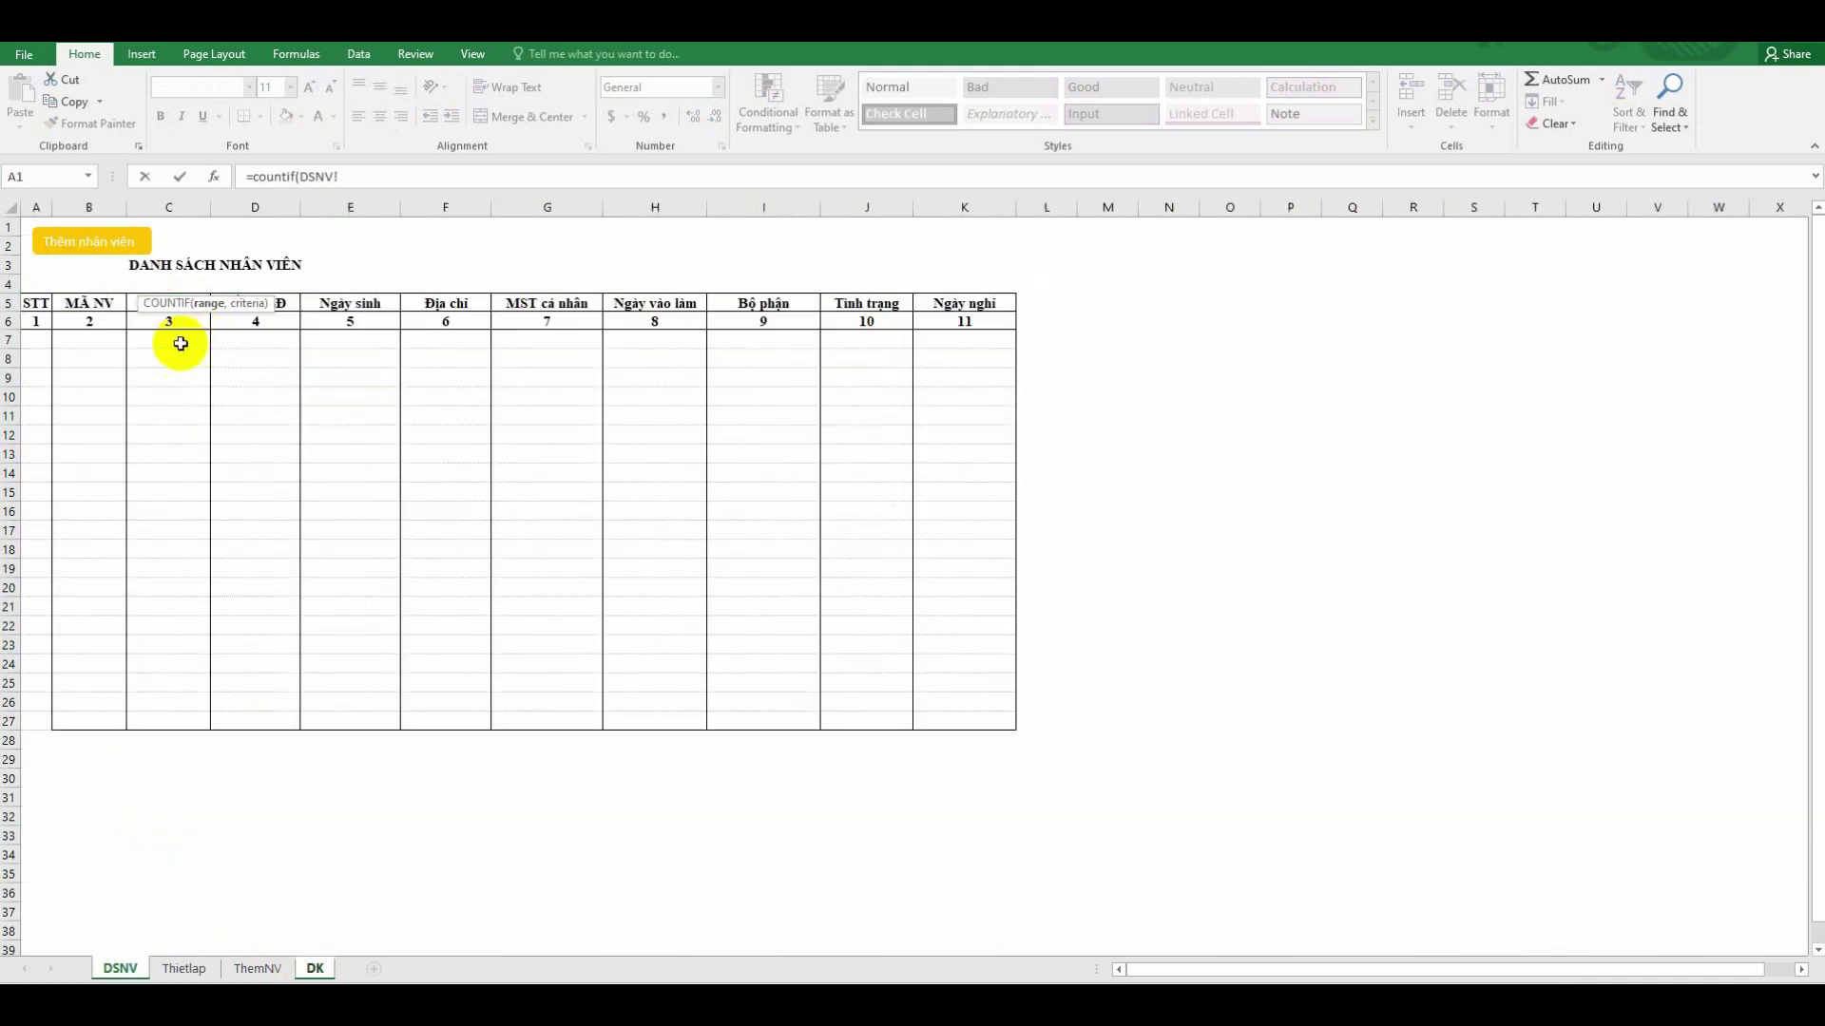
drag(90, 339, 117, 704)
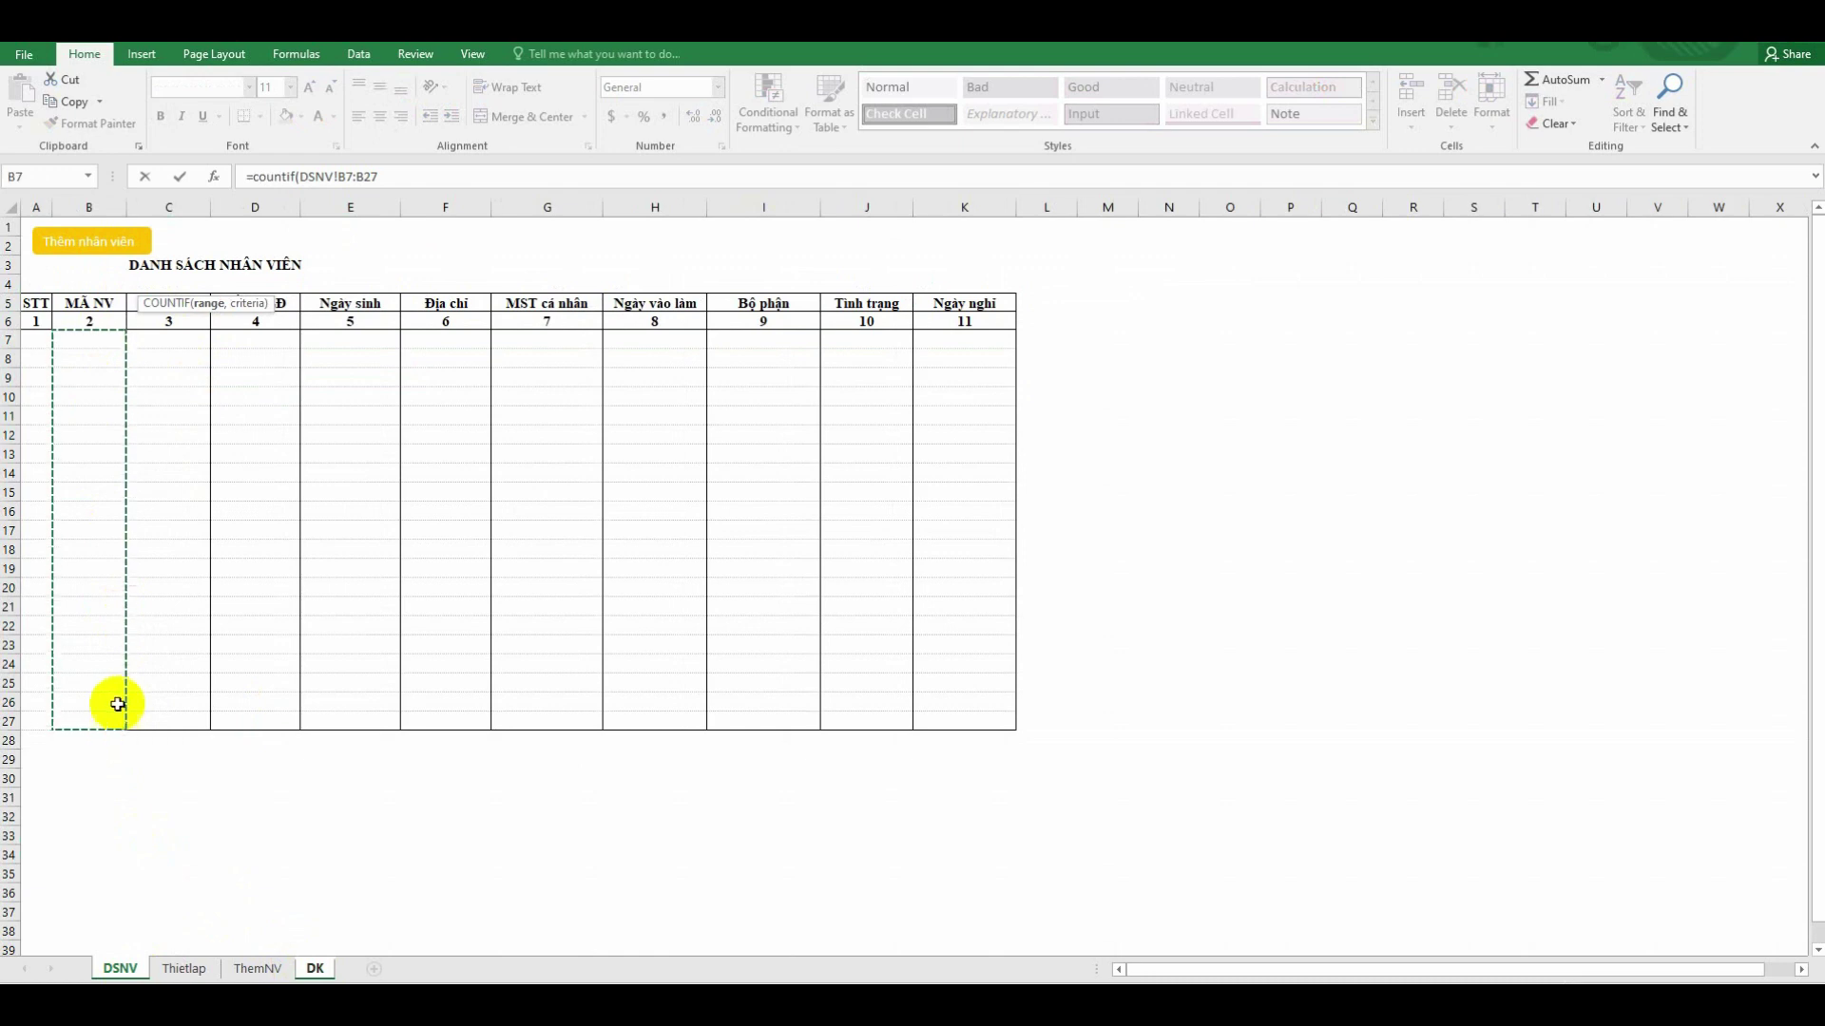
text(,)
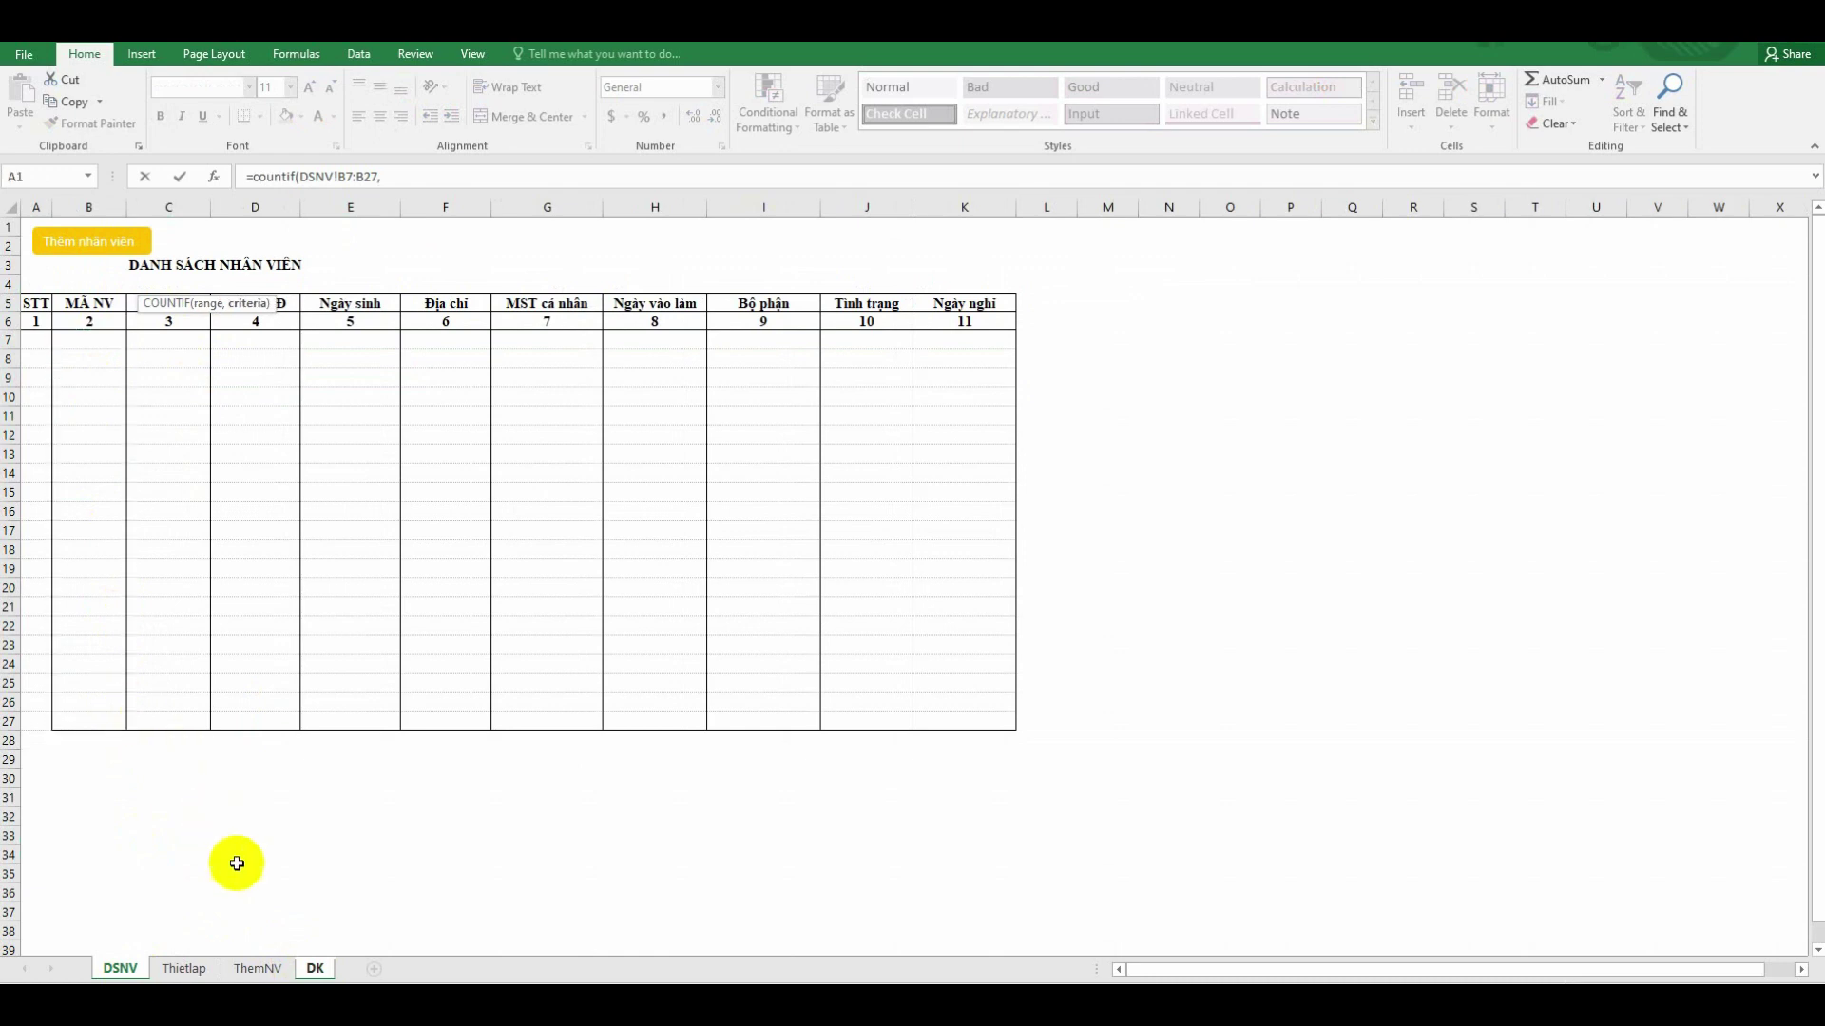
click(314, 968)
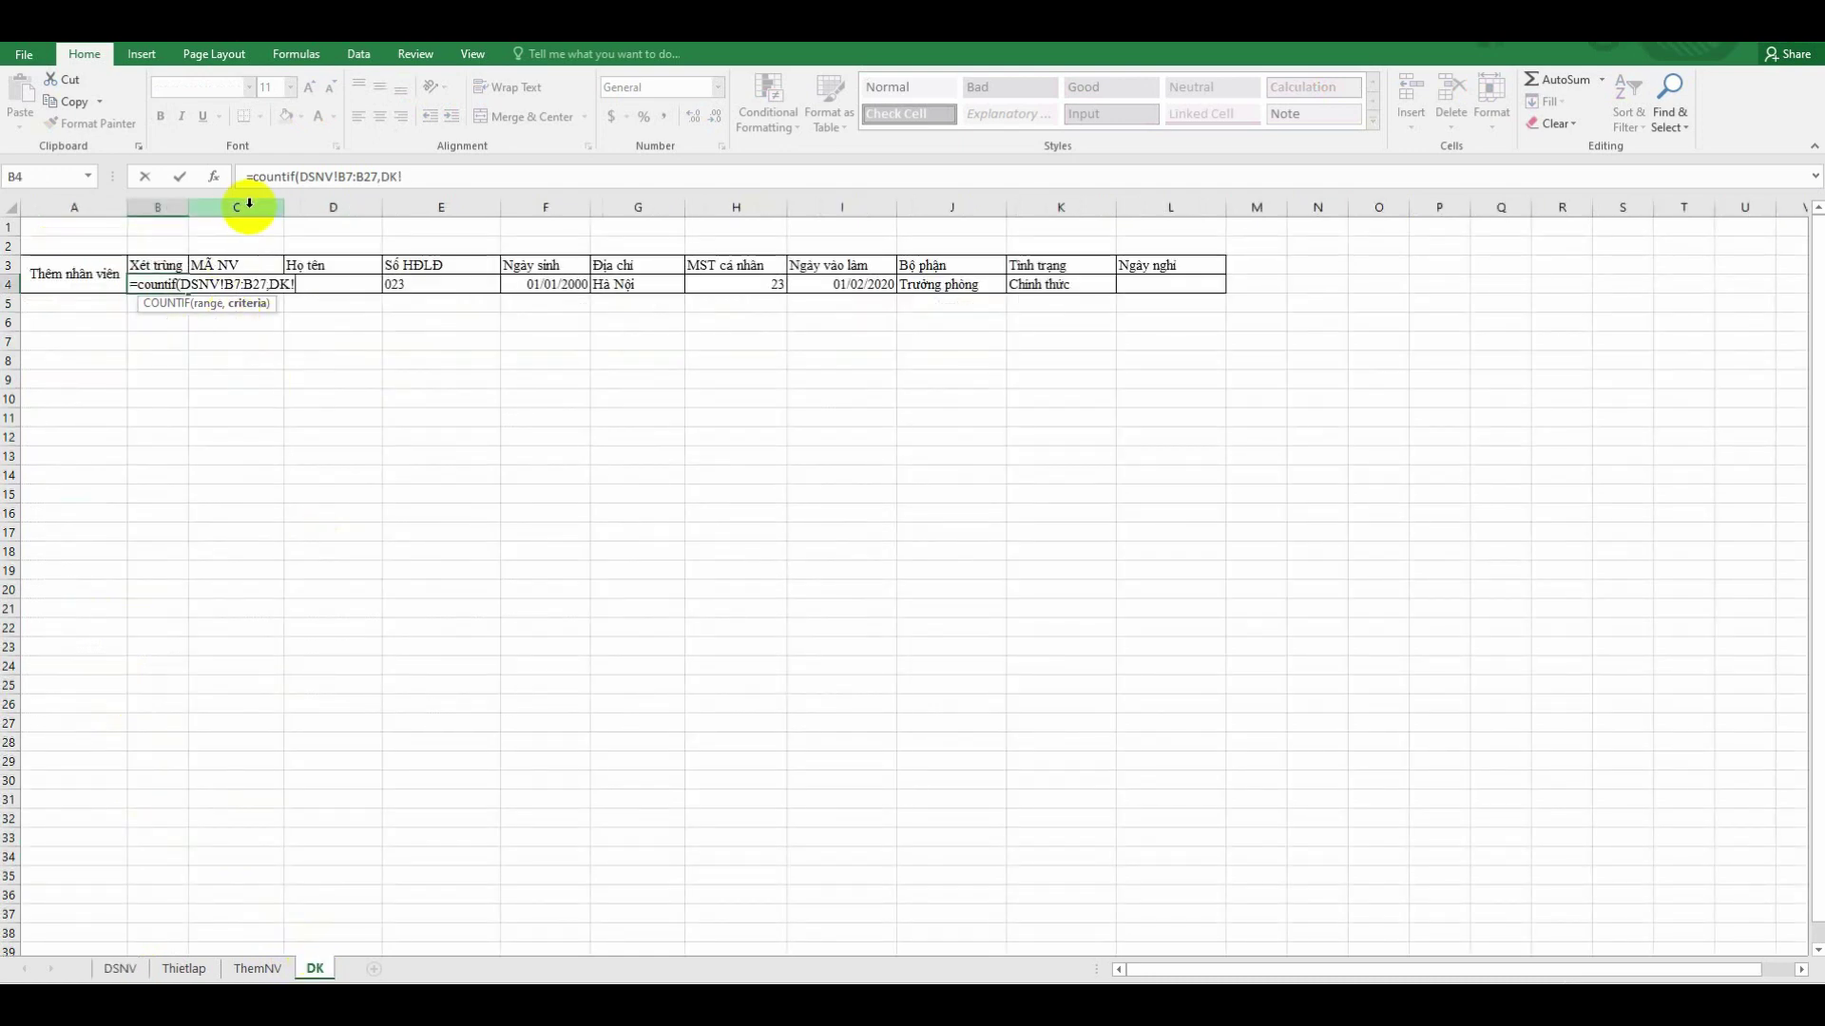
text(c4)
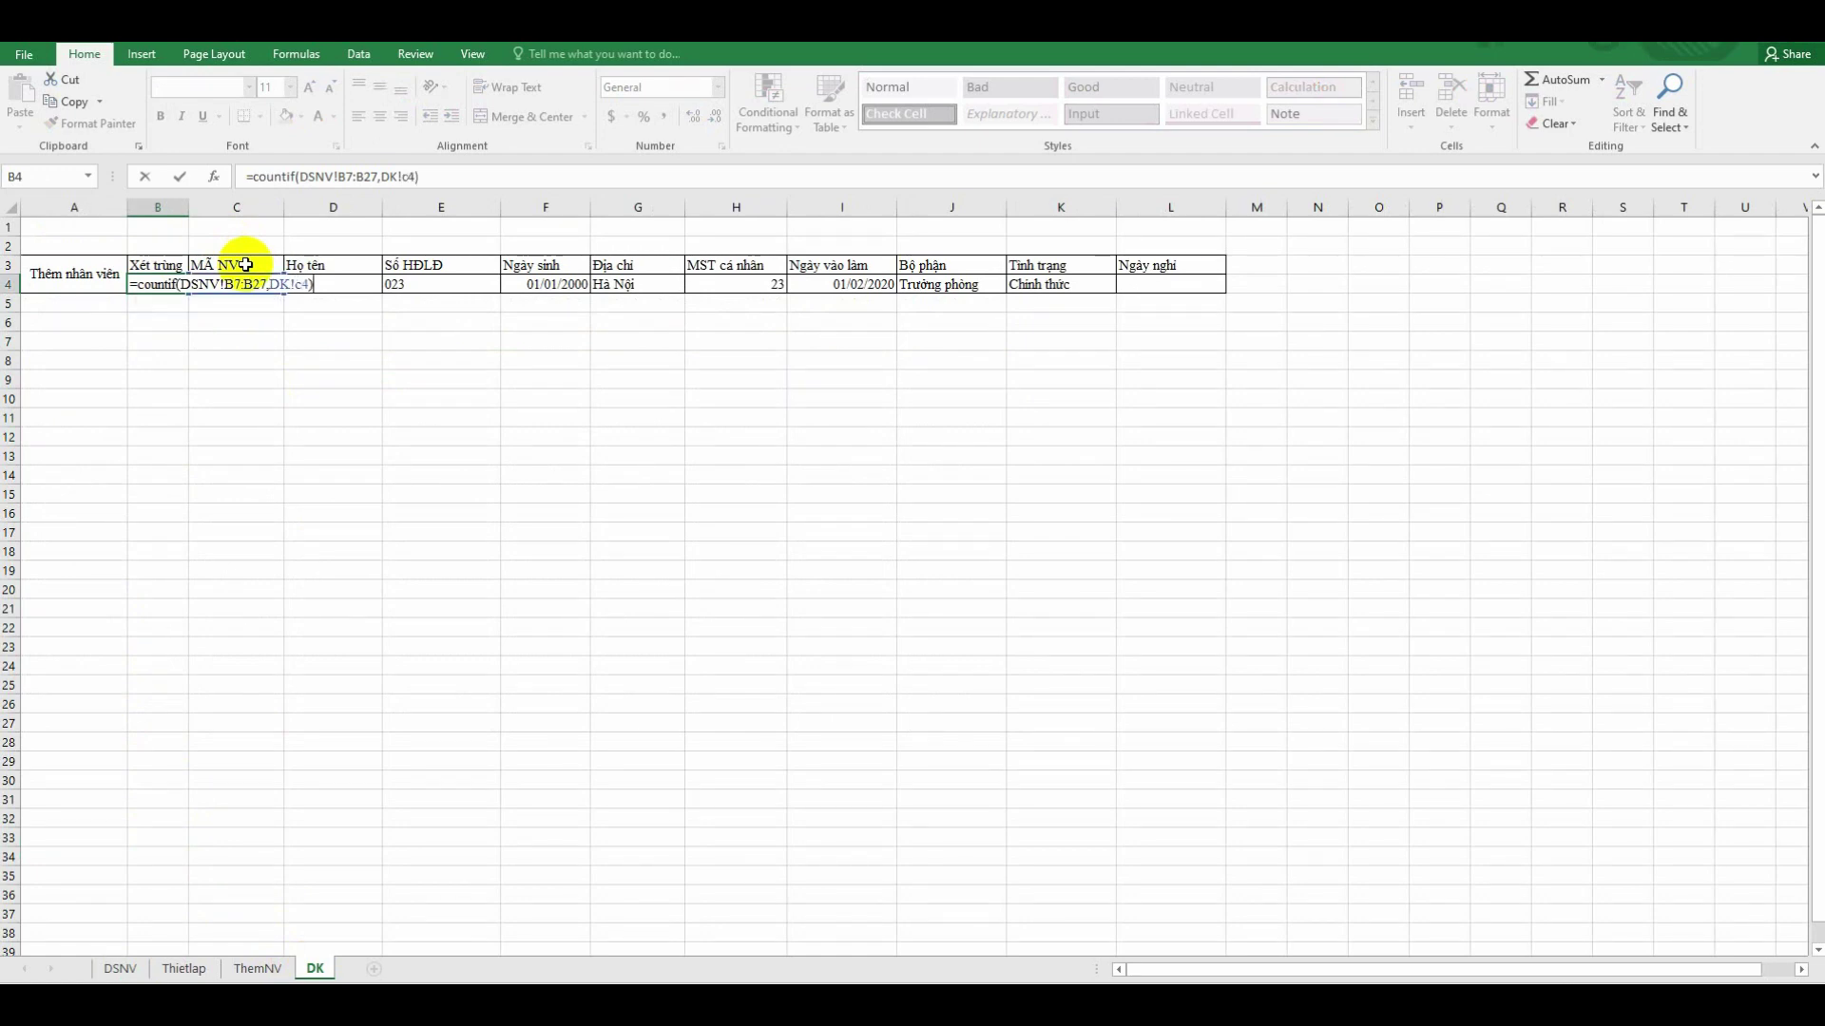
key(Return)
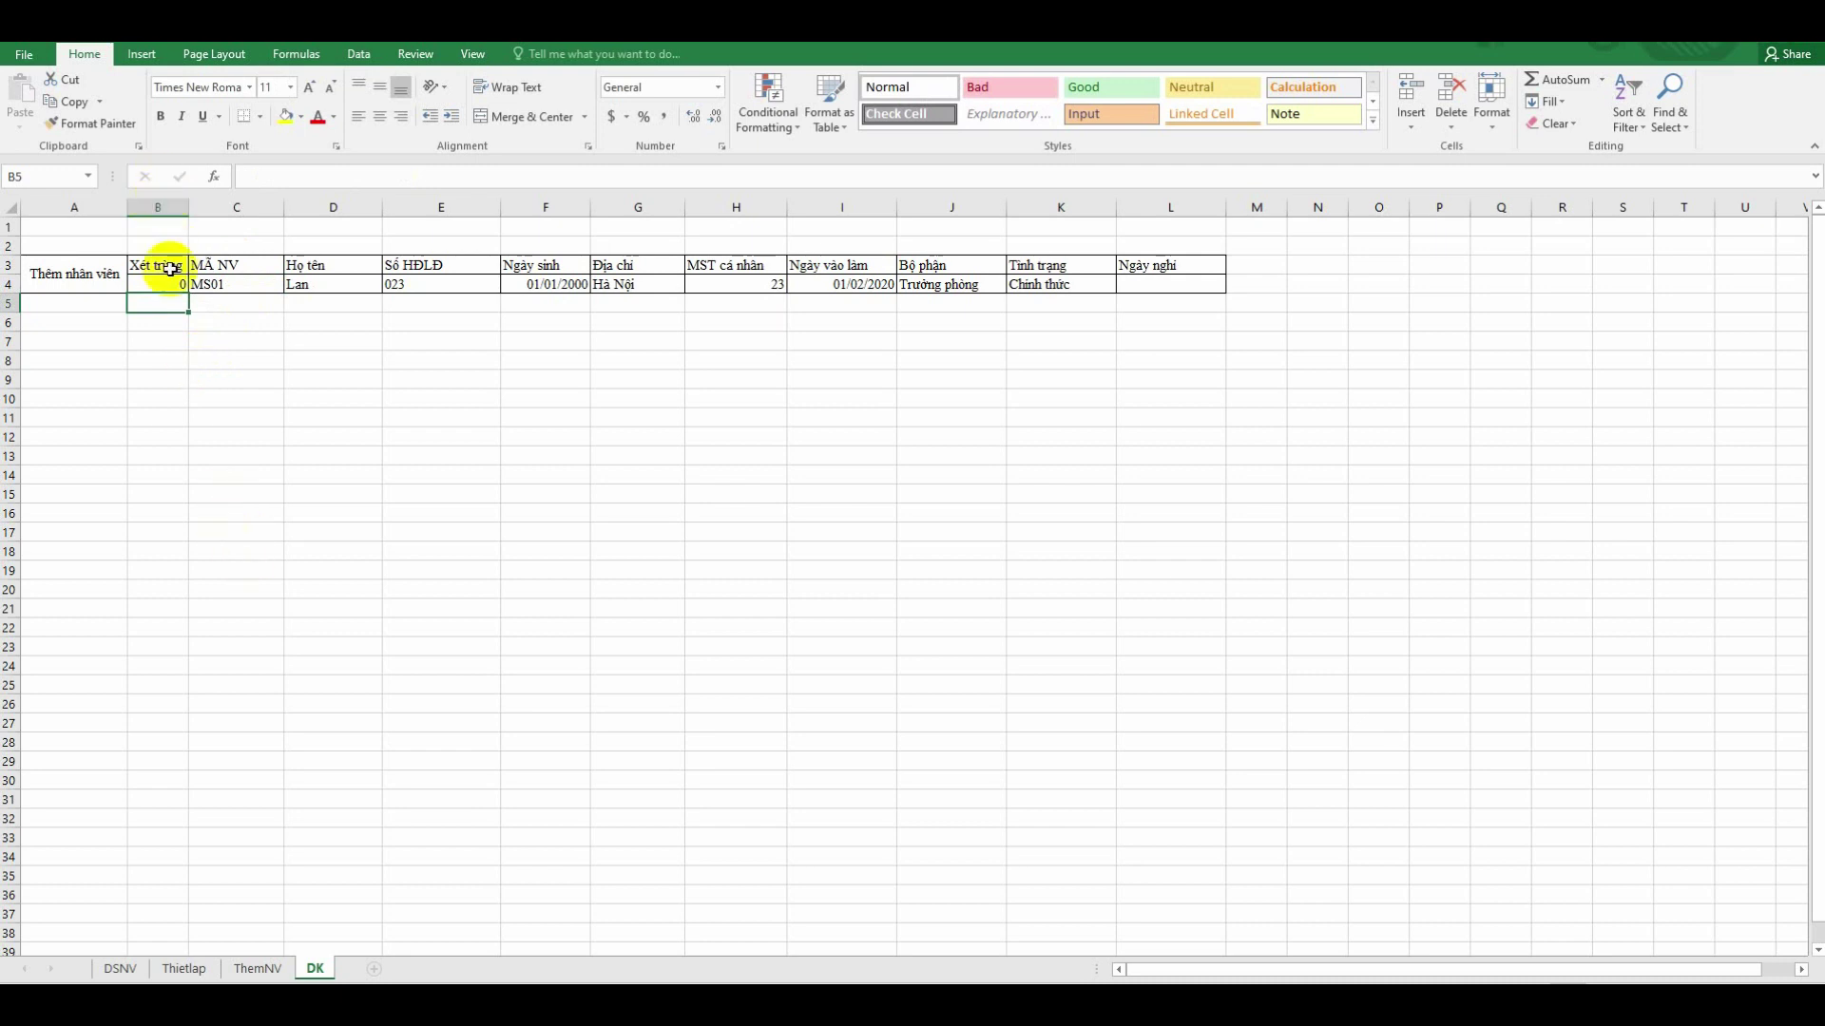
click(169, 282)
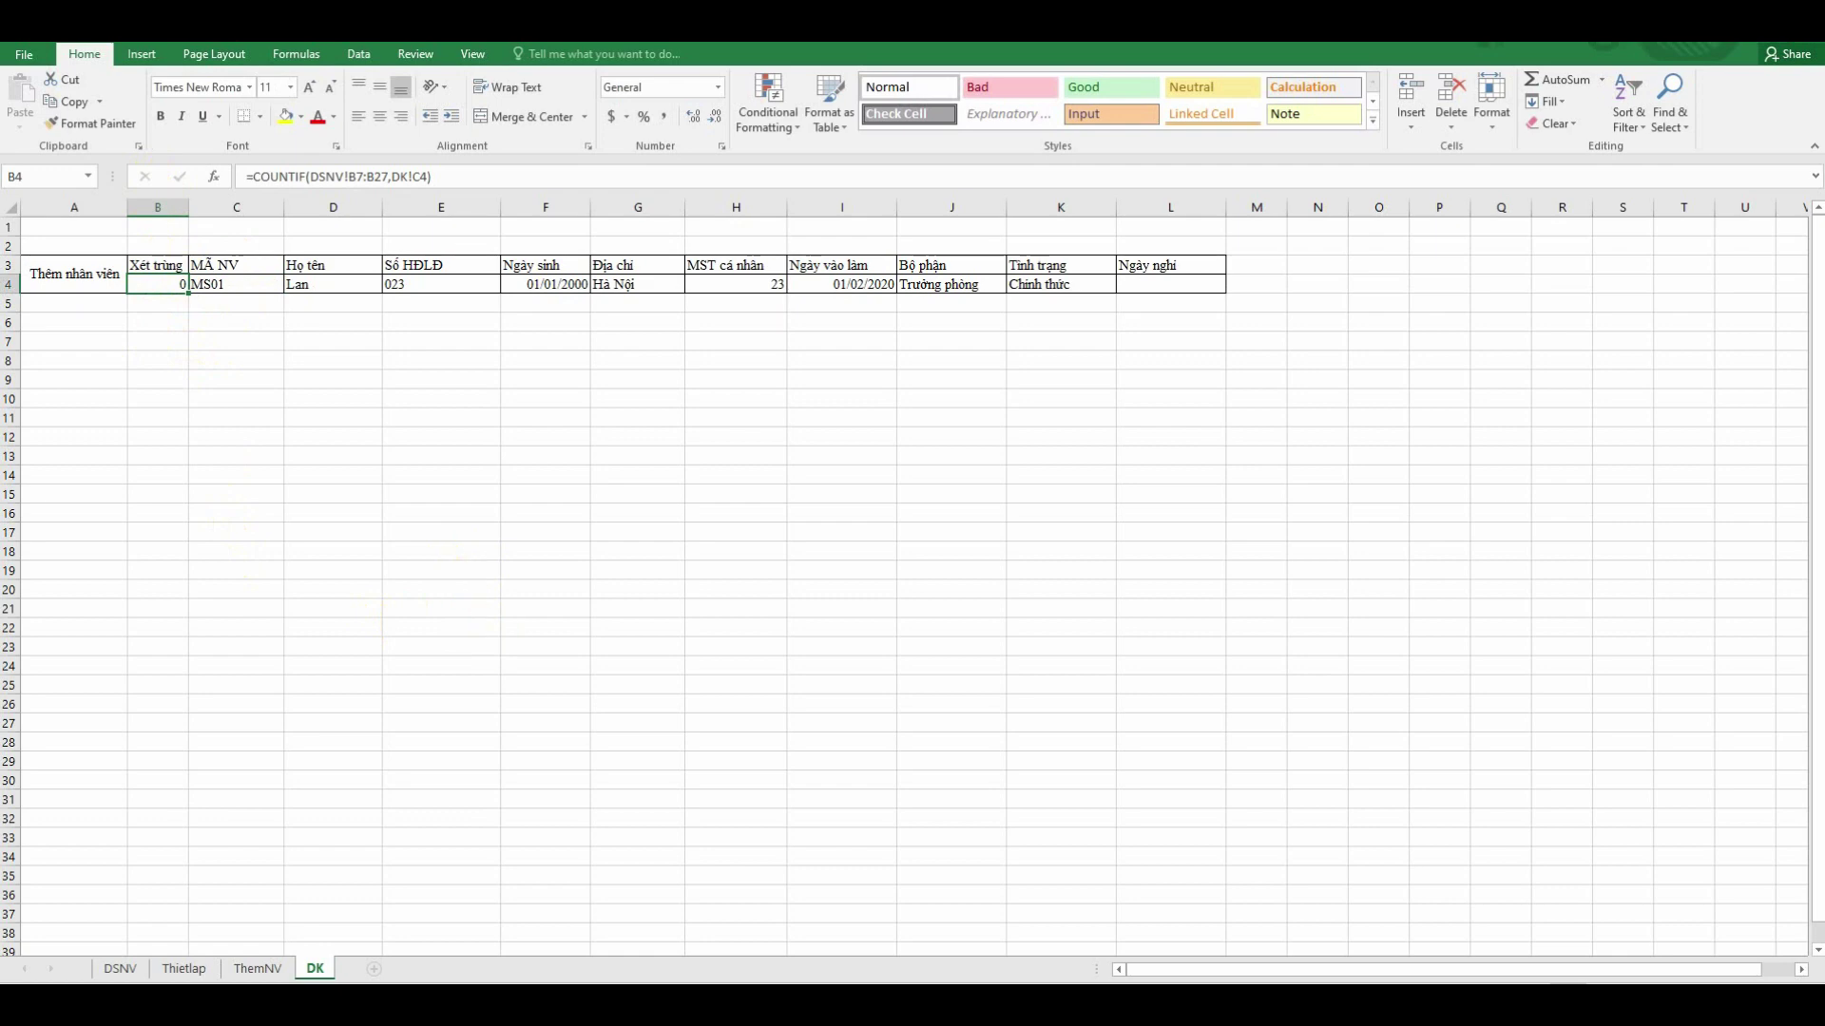
Start the Sub ghidulieu() procedure in the workbook's VBA module
click(724, 935)
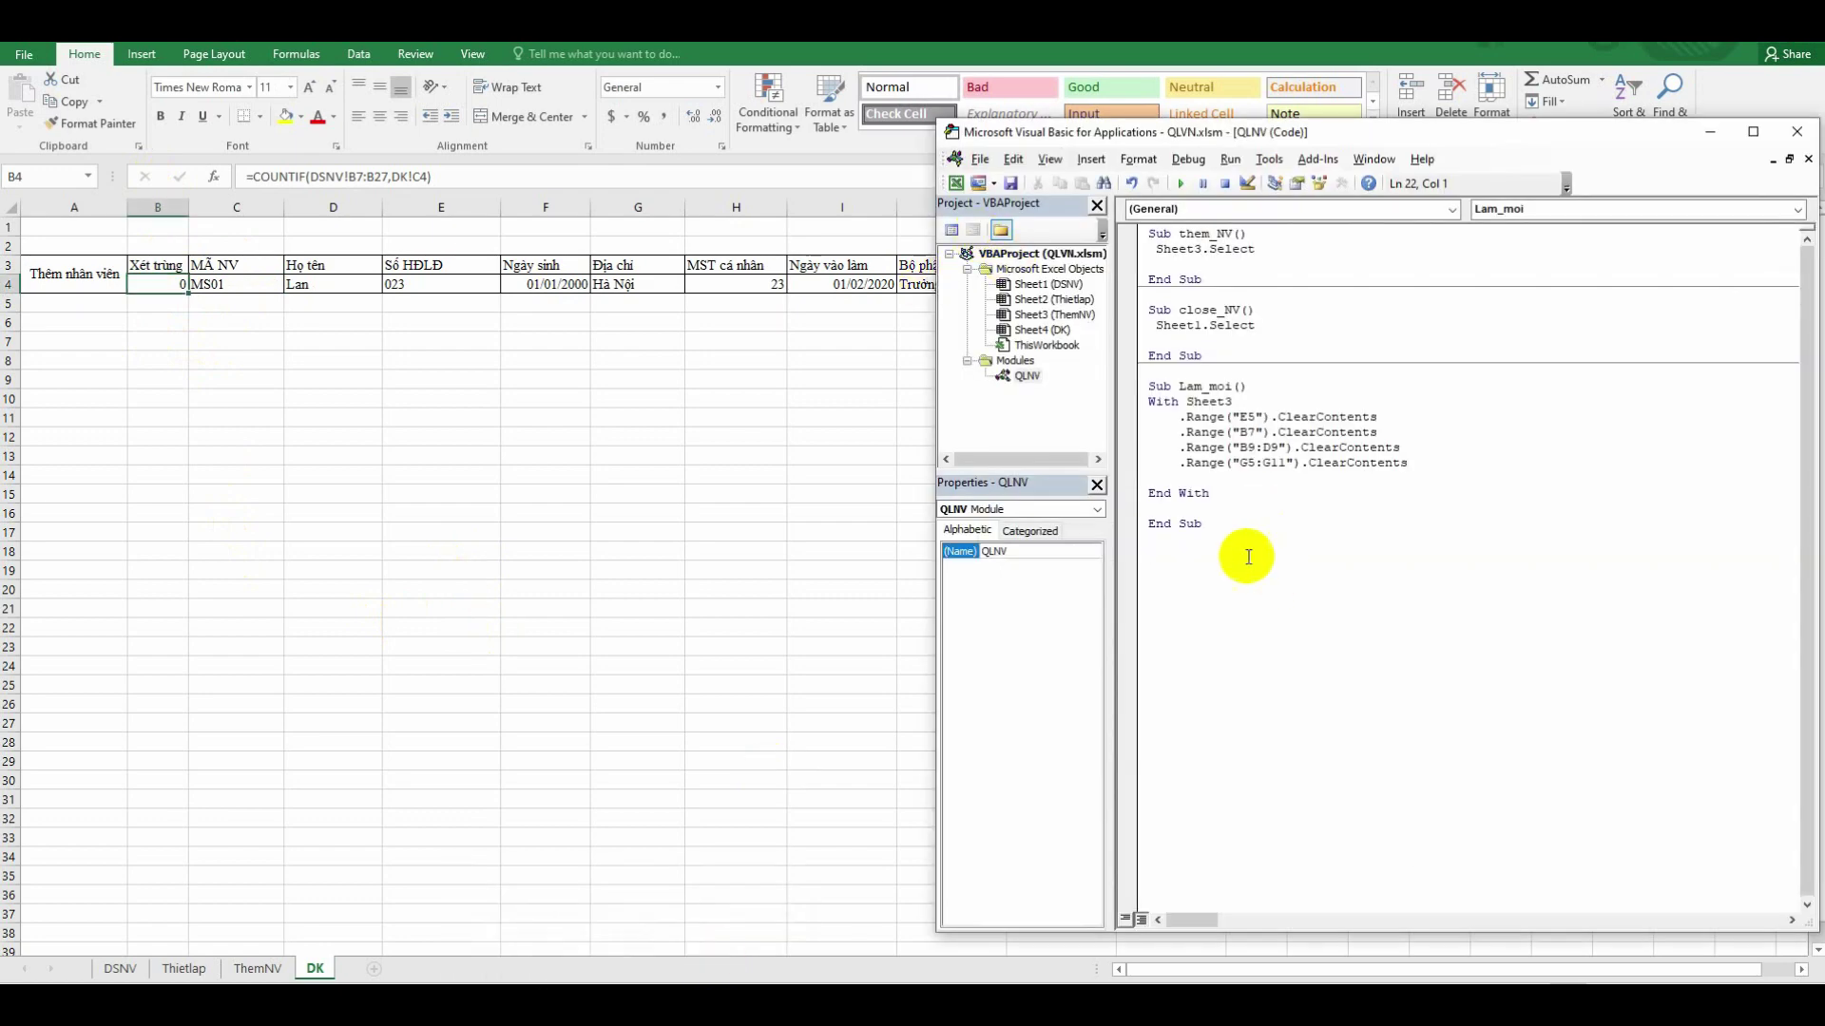
text(sub ghidulieu())
key(Return)
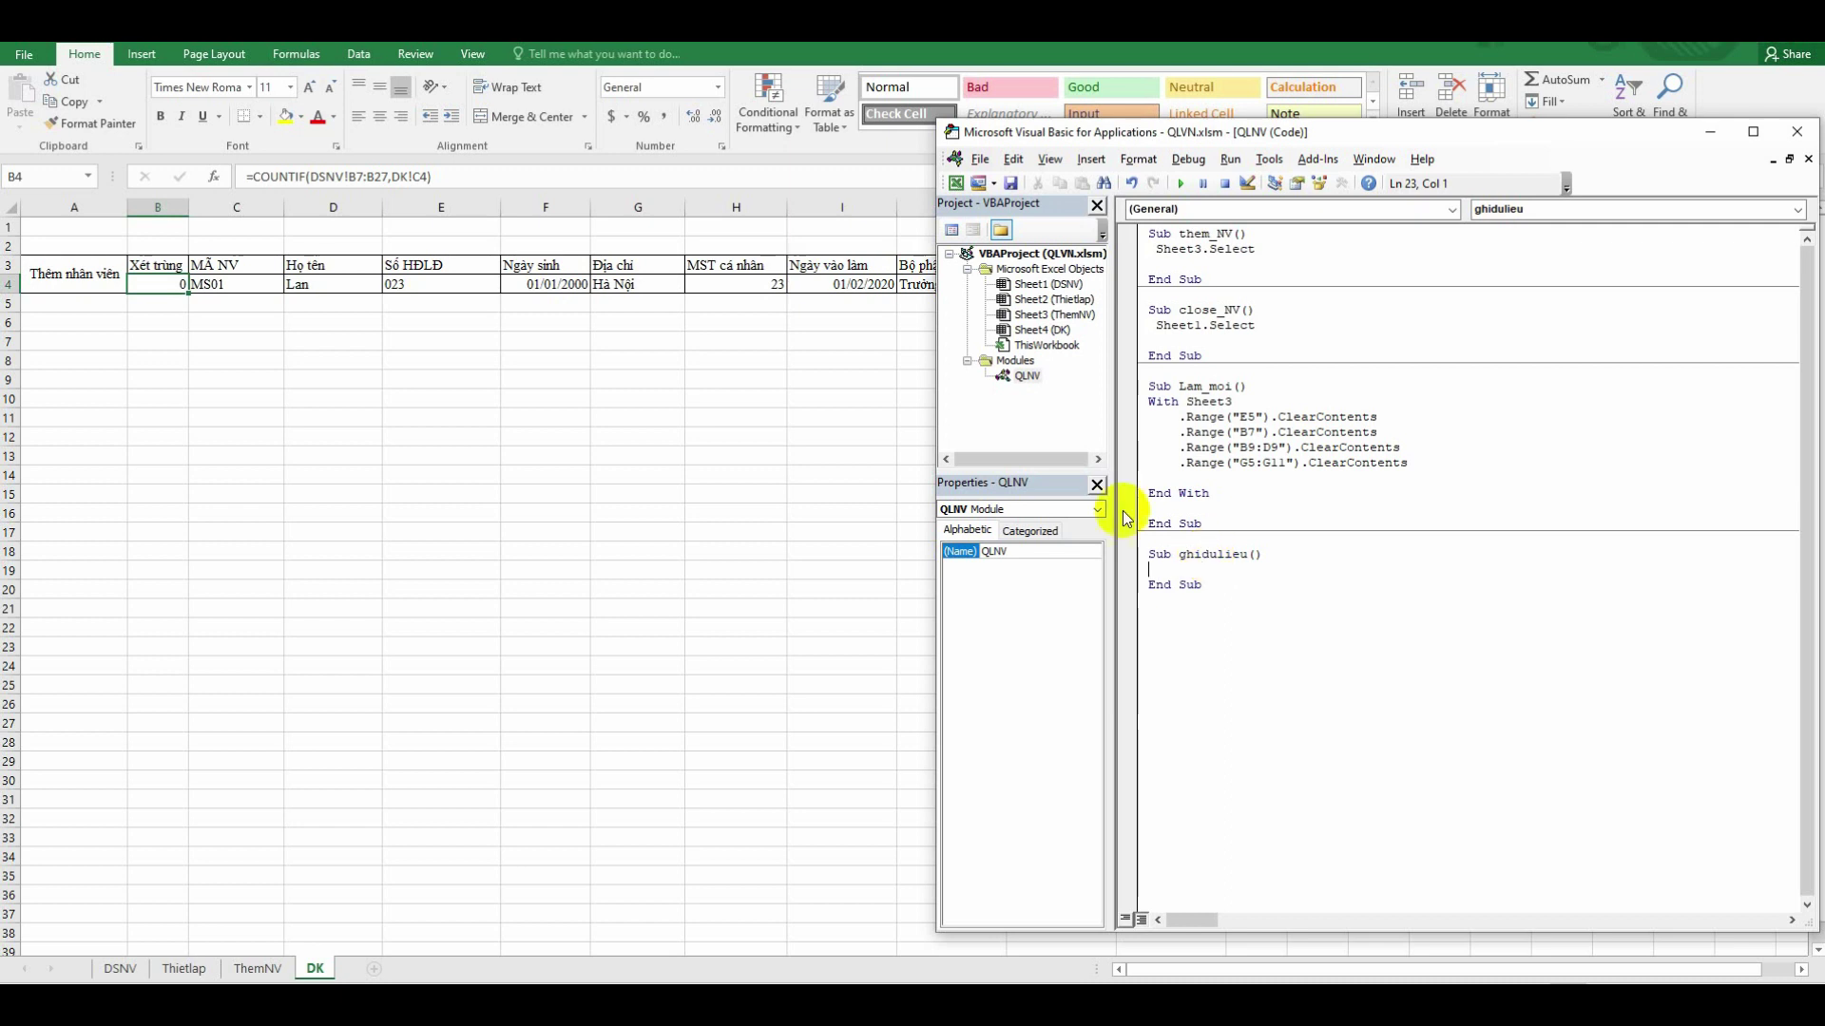
click(1051, 333)
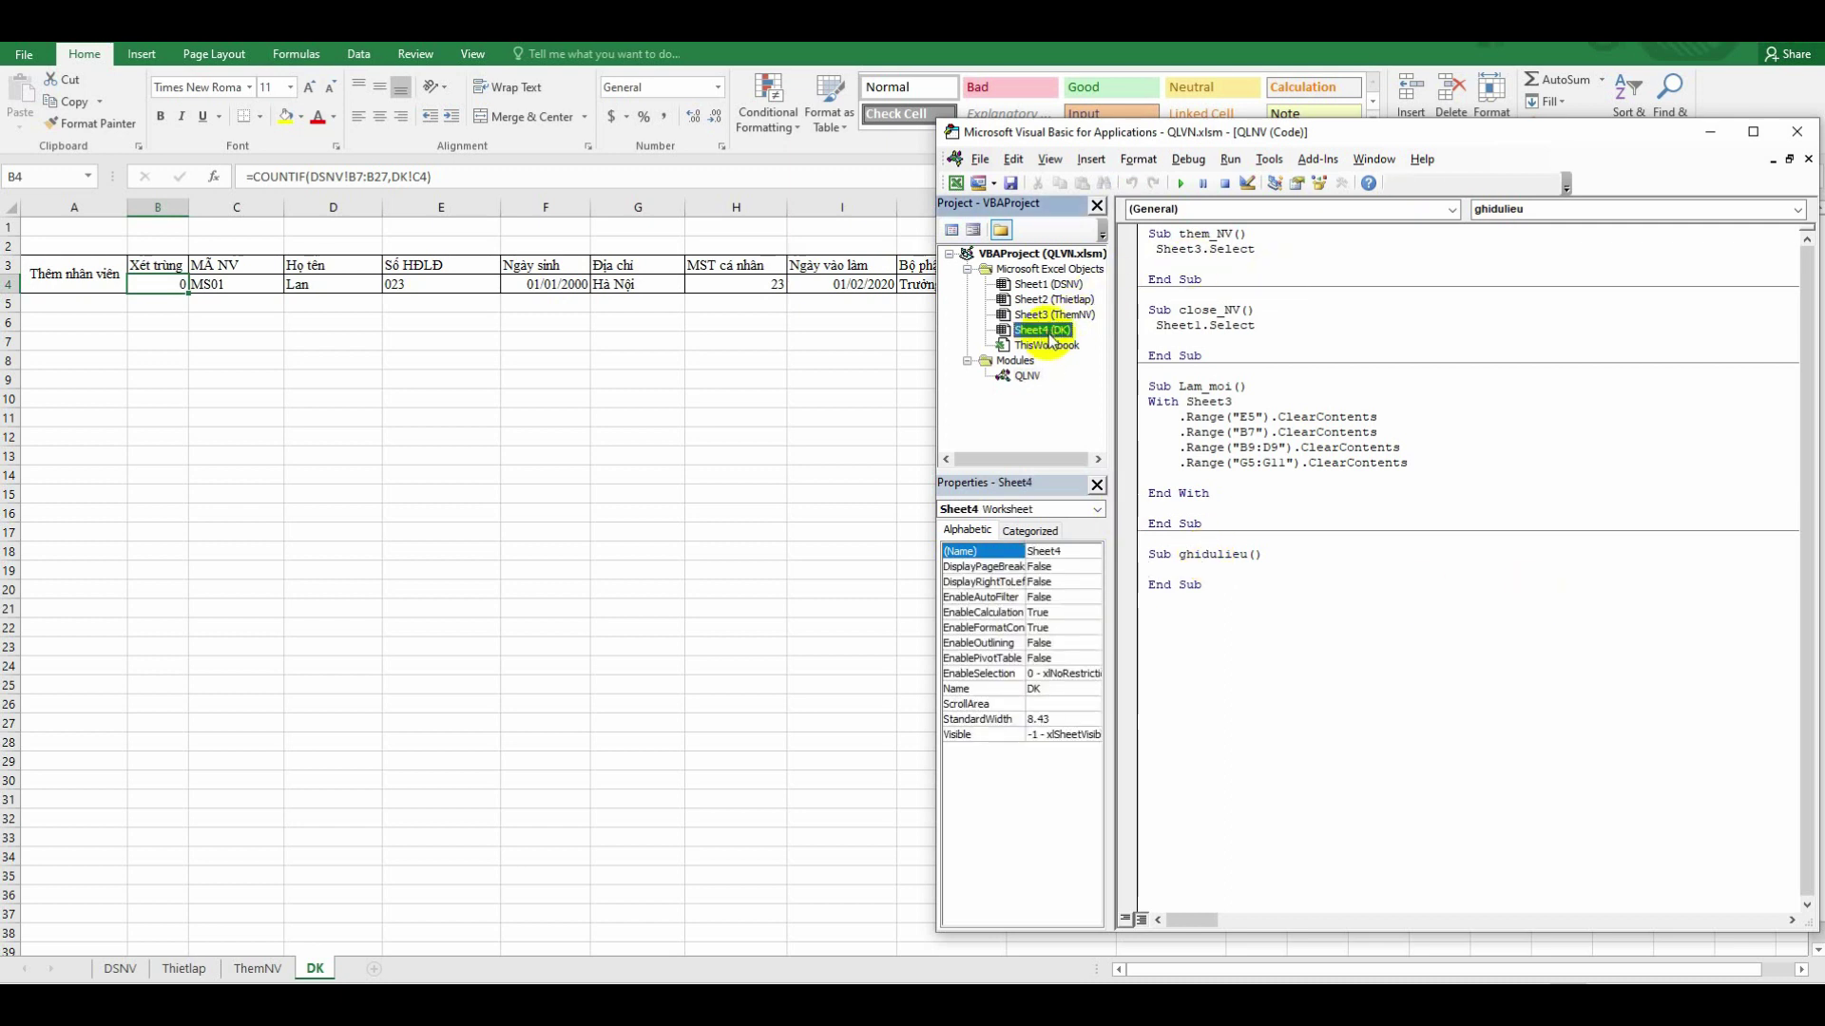
click(1167, 569)
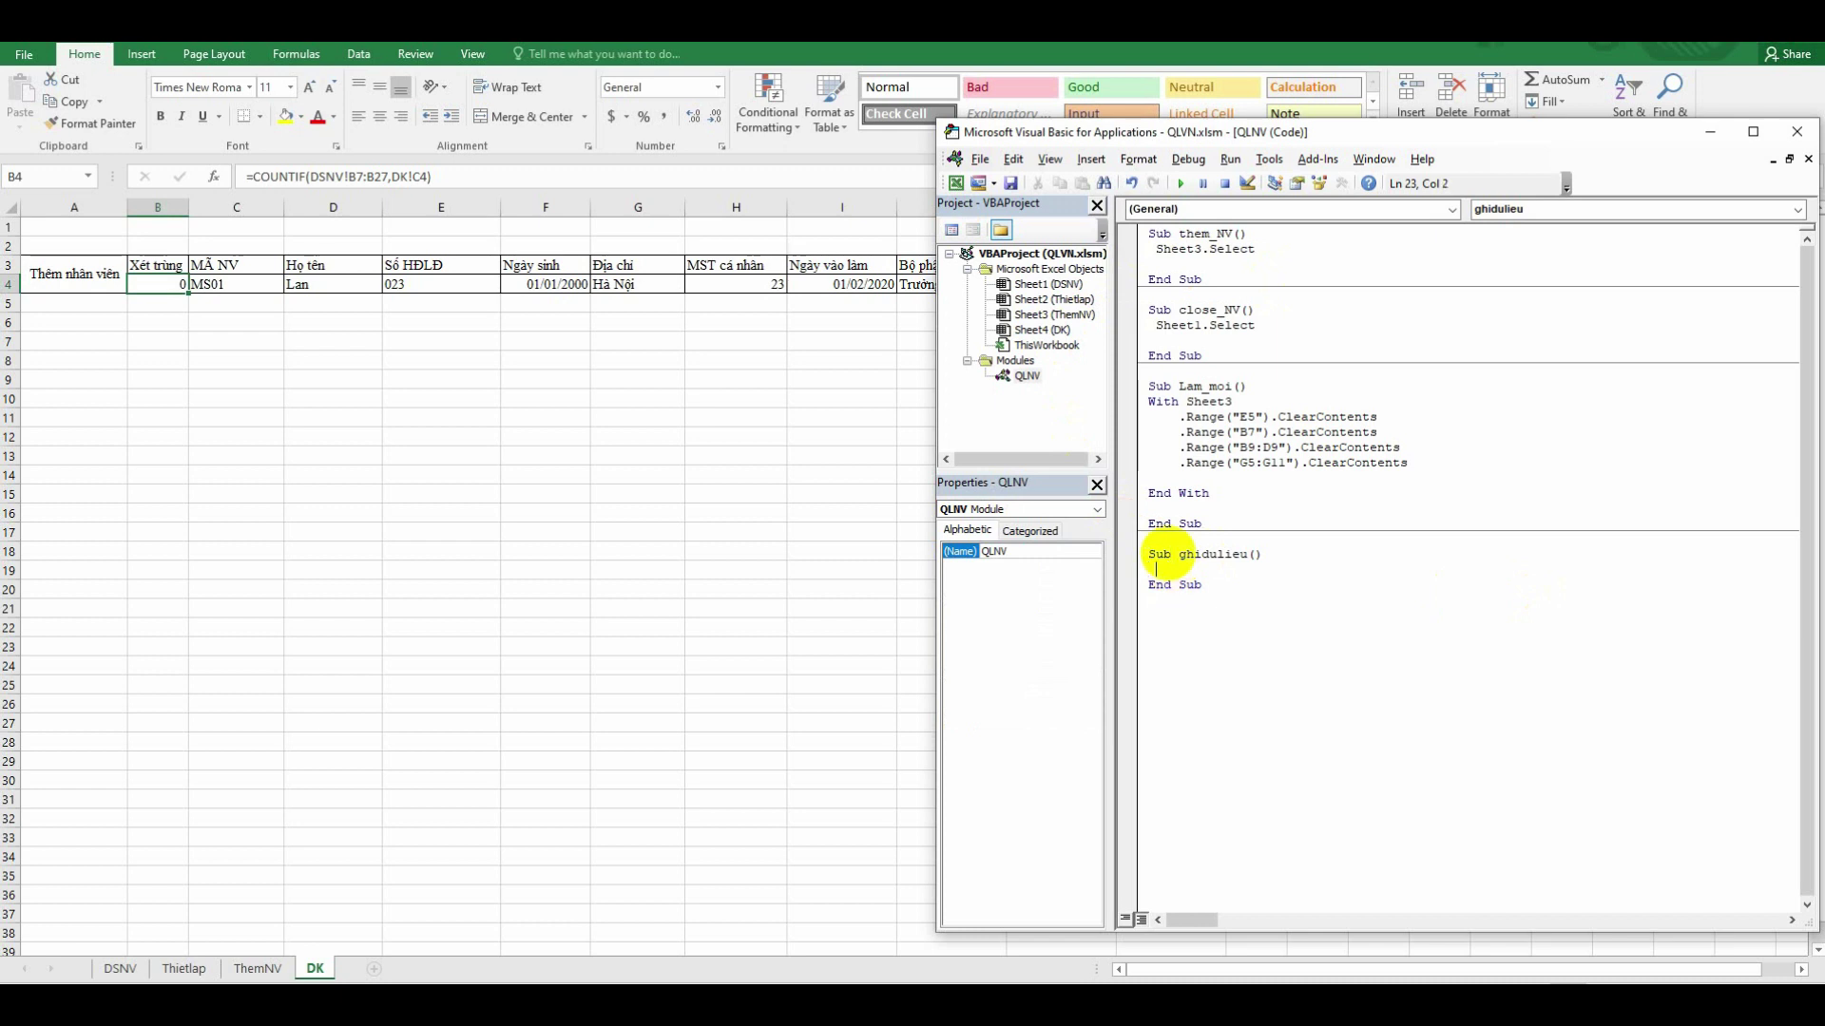
Add If Sheet4.Cells(4,2).Value > 0 Then, MsgBox "Ma da ton tai", Exit Sub and Else
text(ifsheet4)
text(.cell)
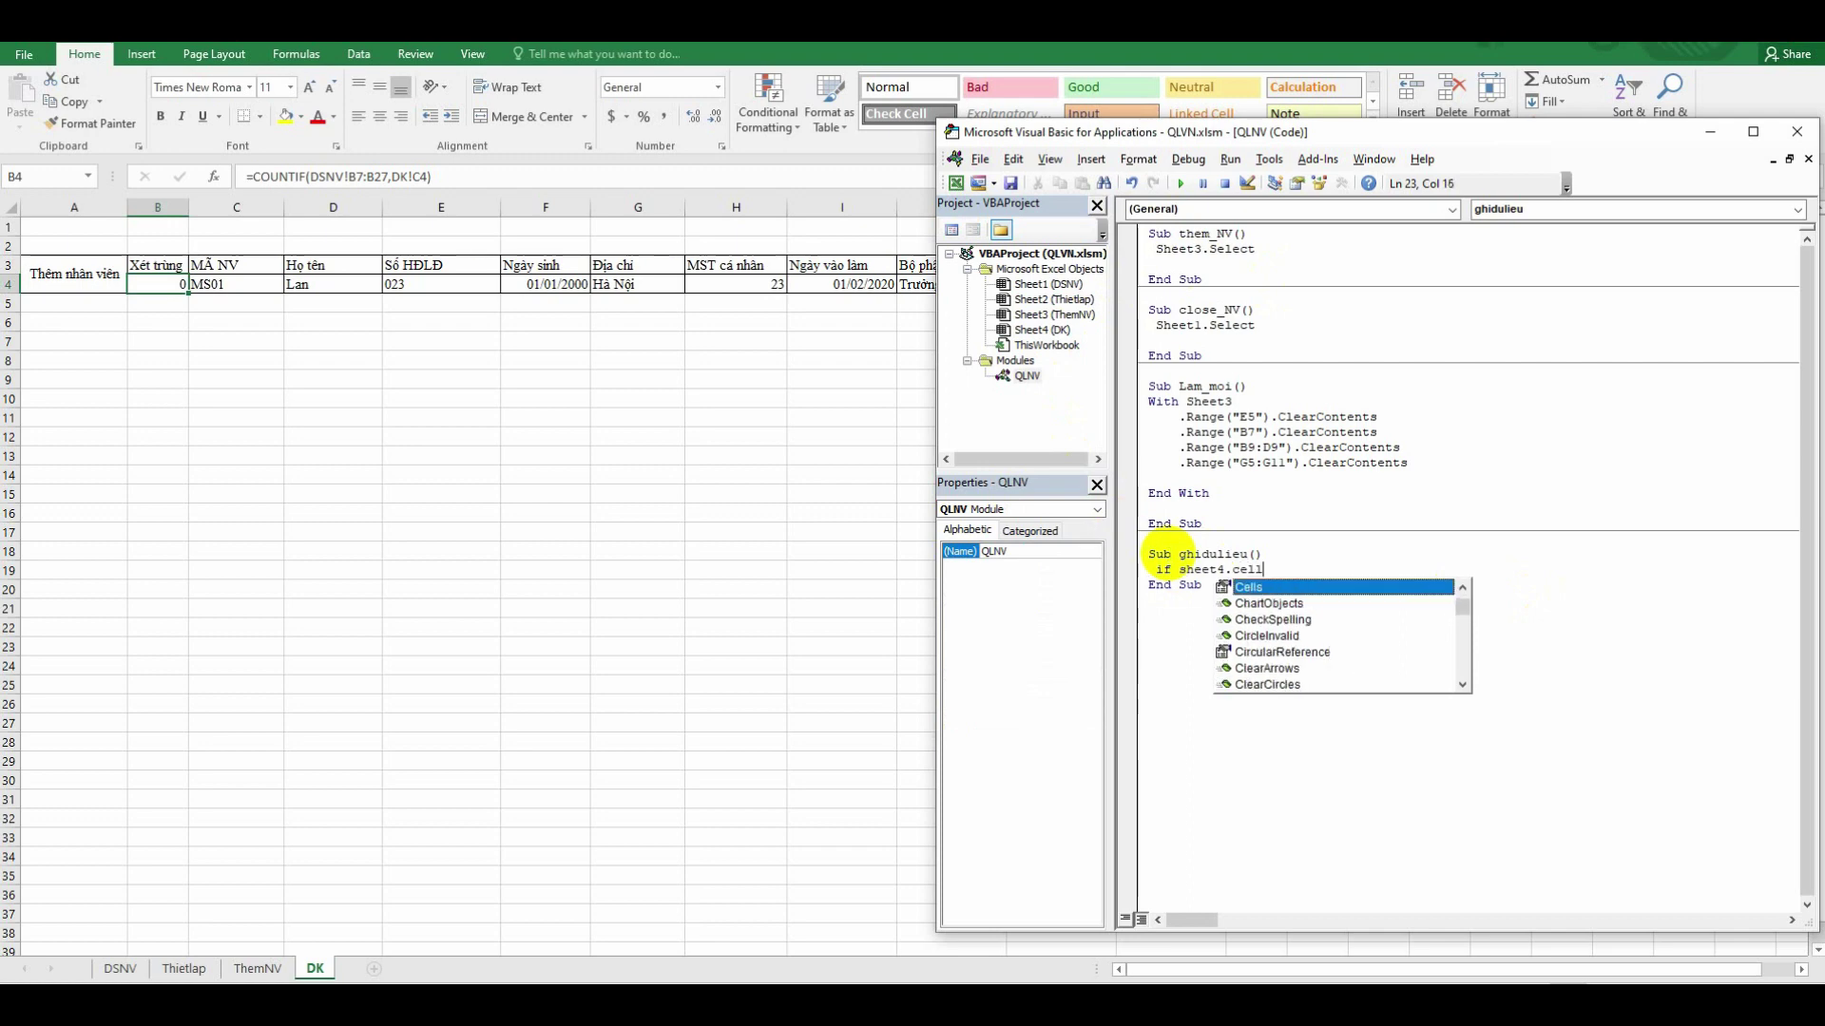
text(s()
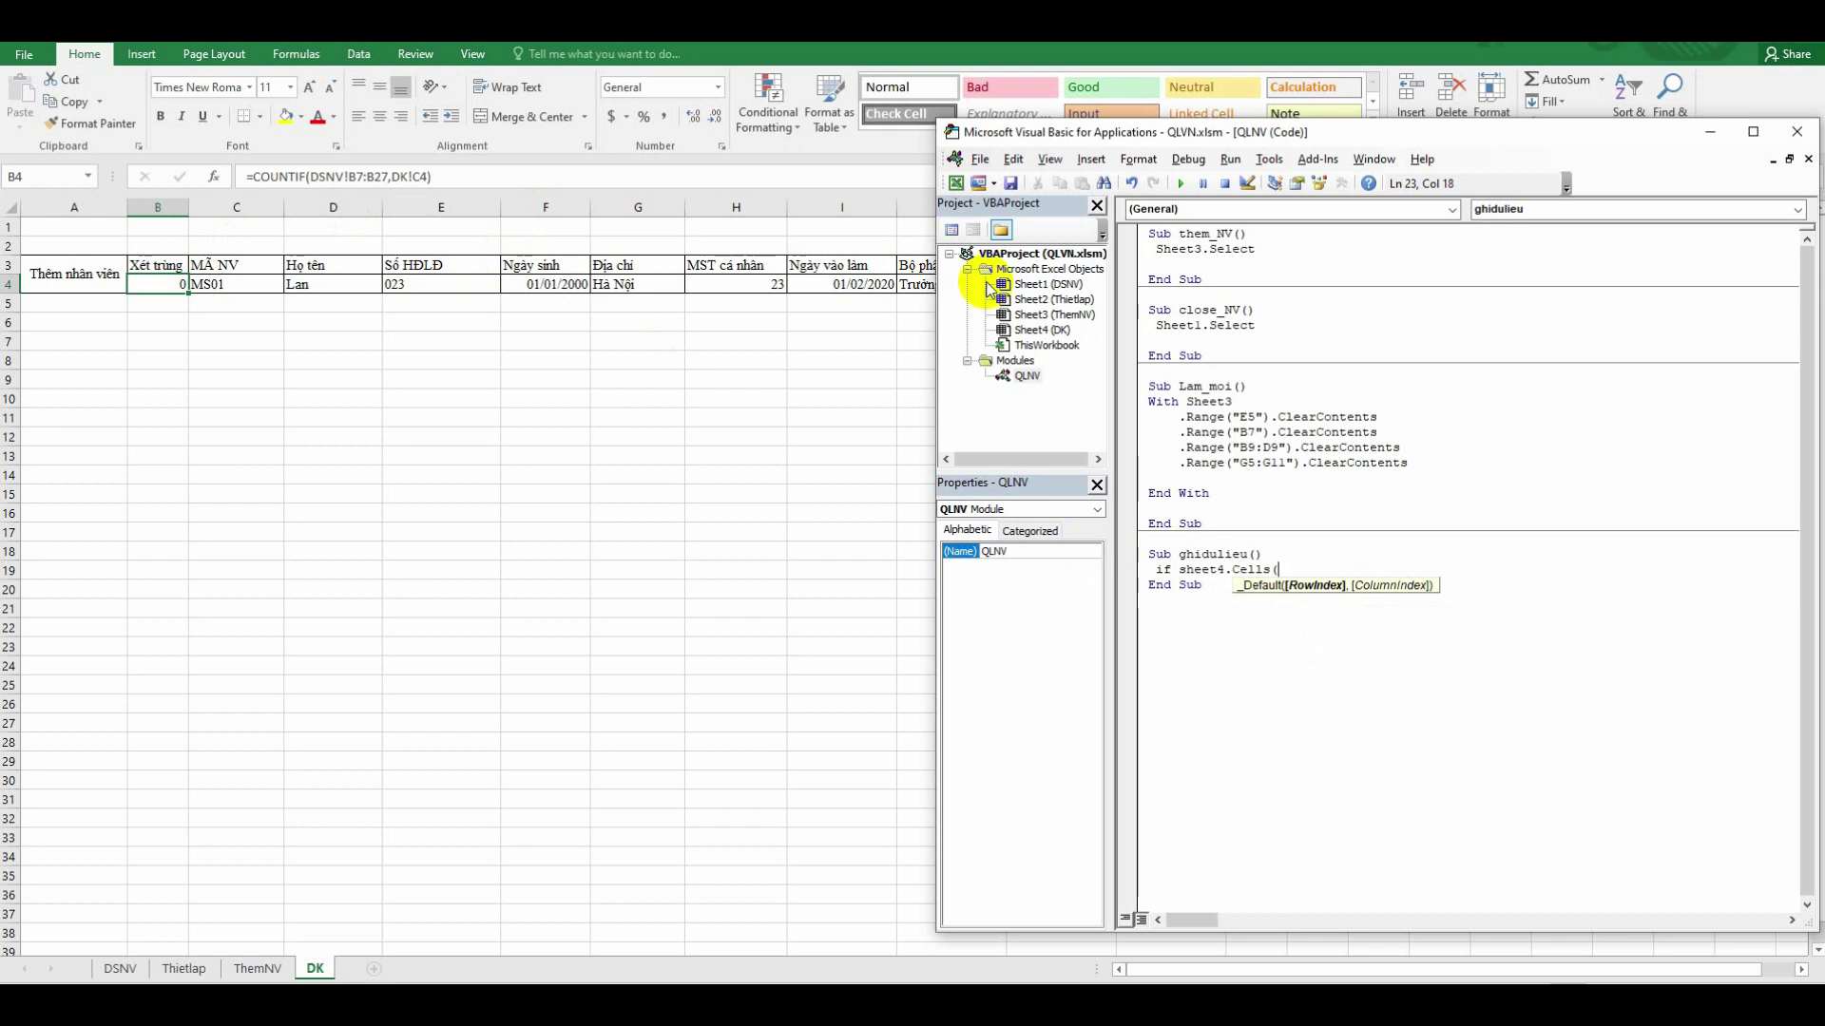
text(4)
text(,2)
text().)
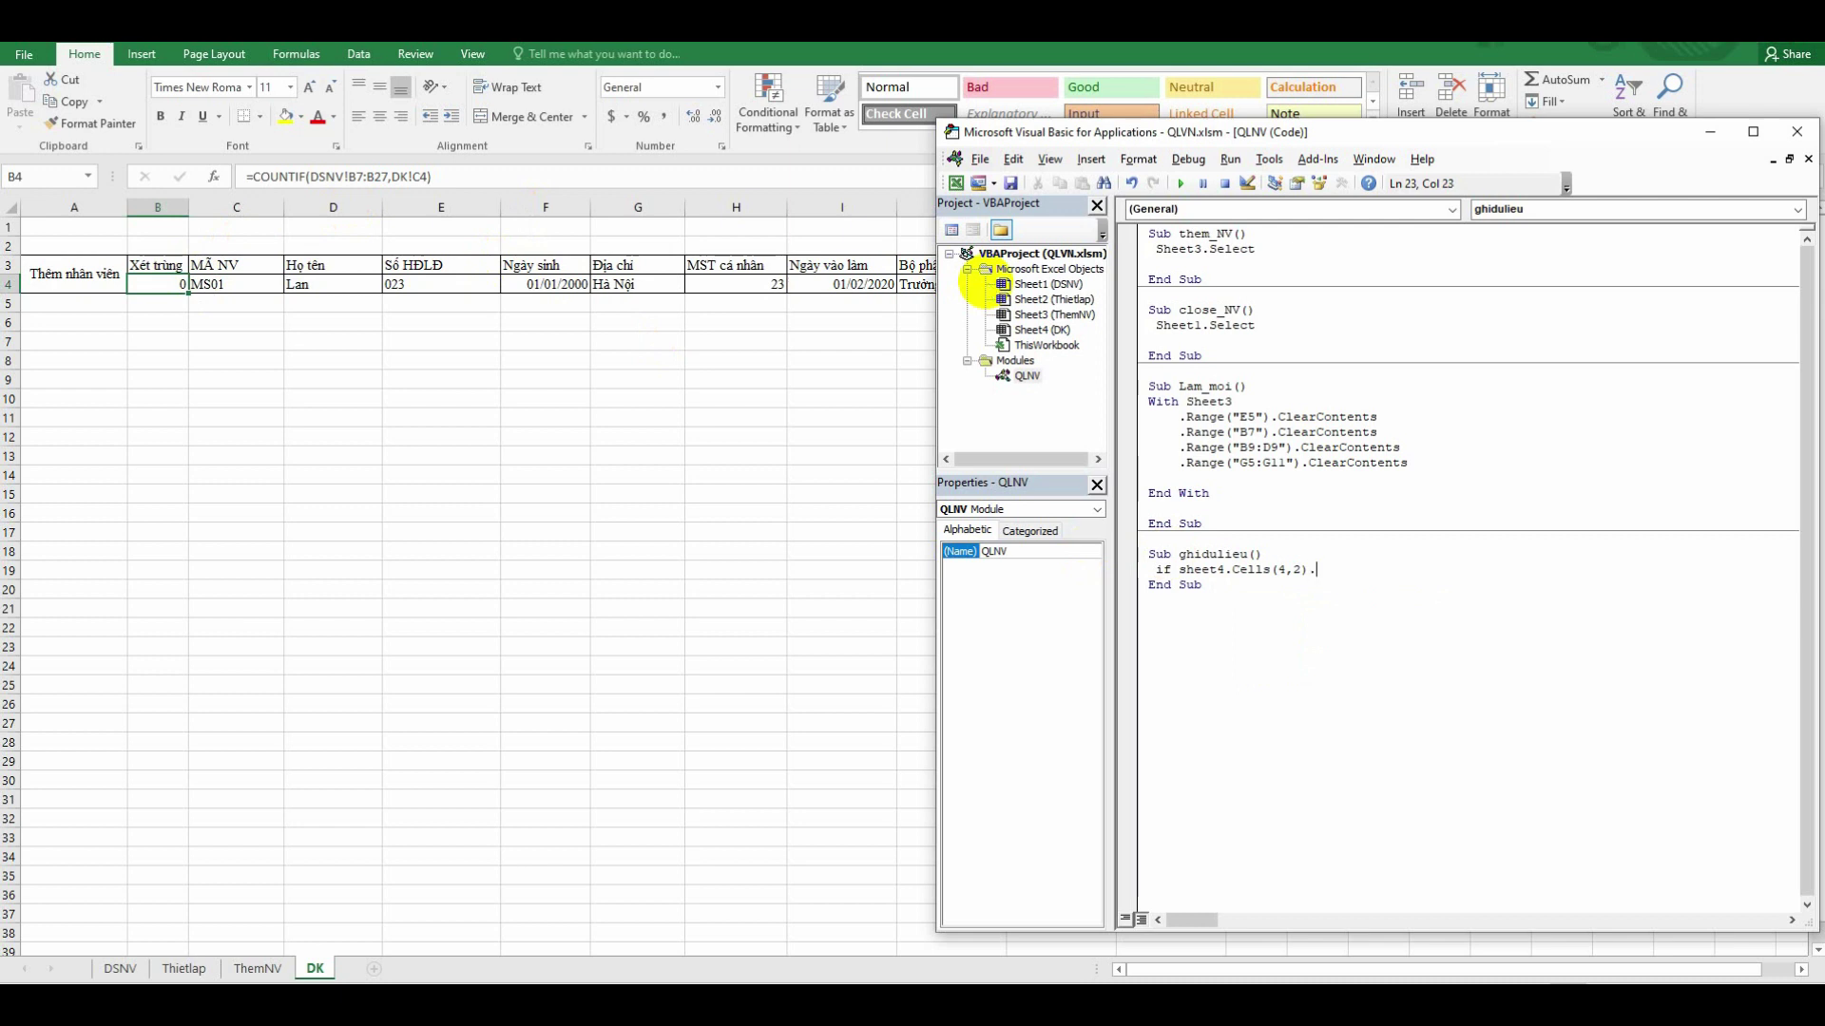
text(value)
text( >)
text(0 them)
key(Return)
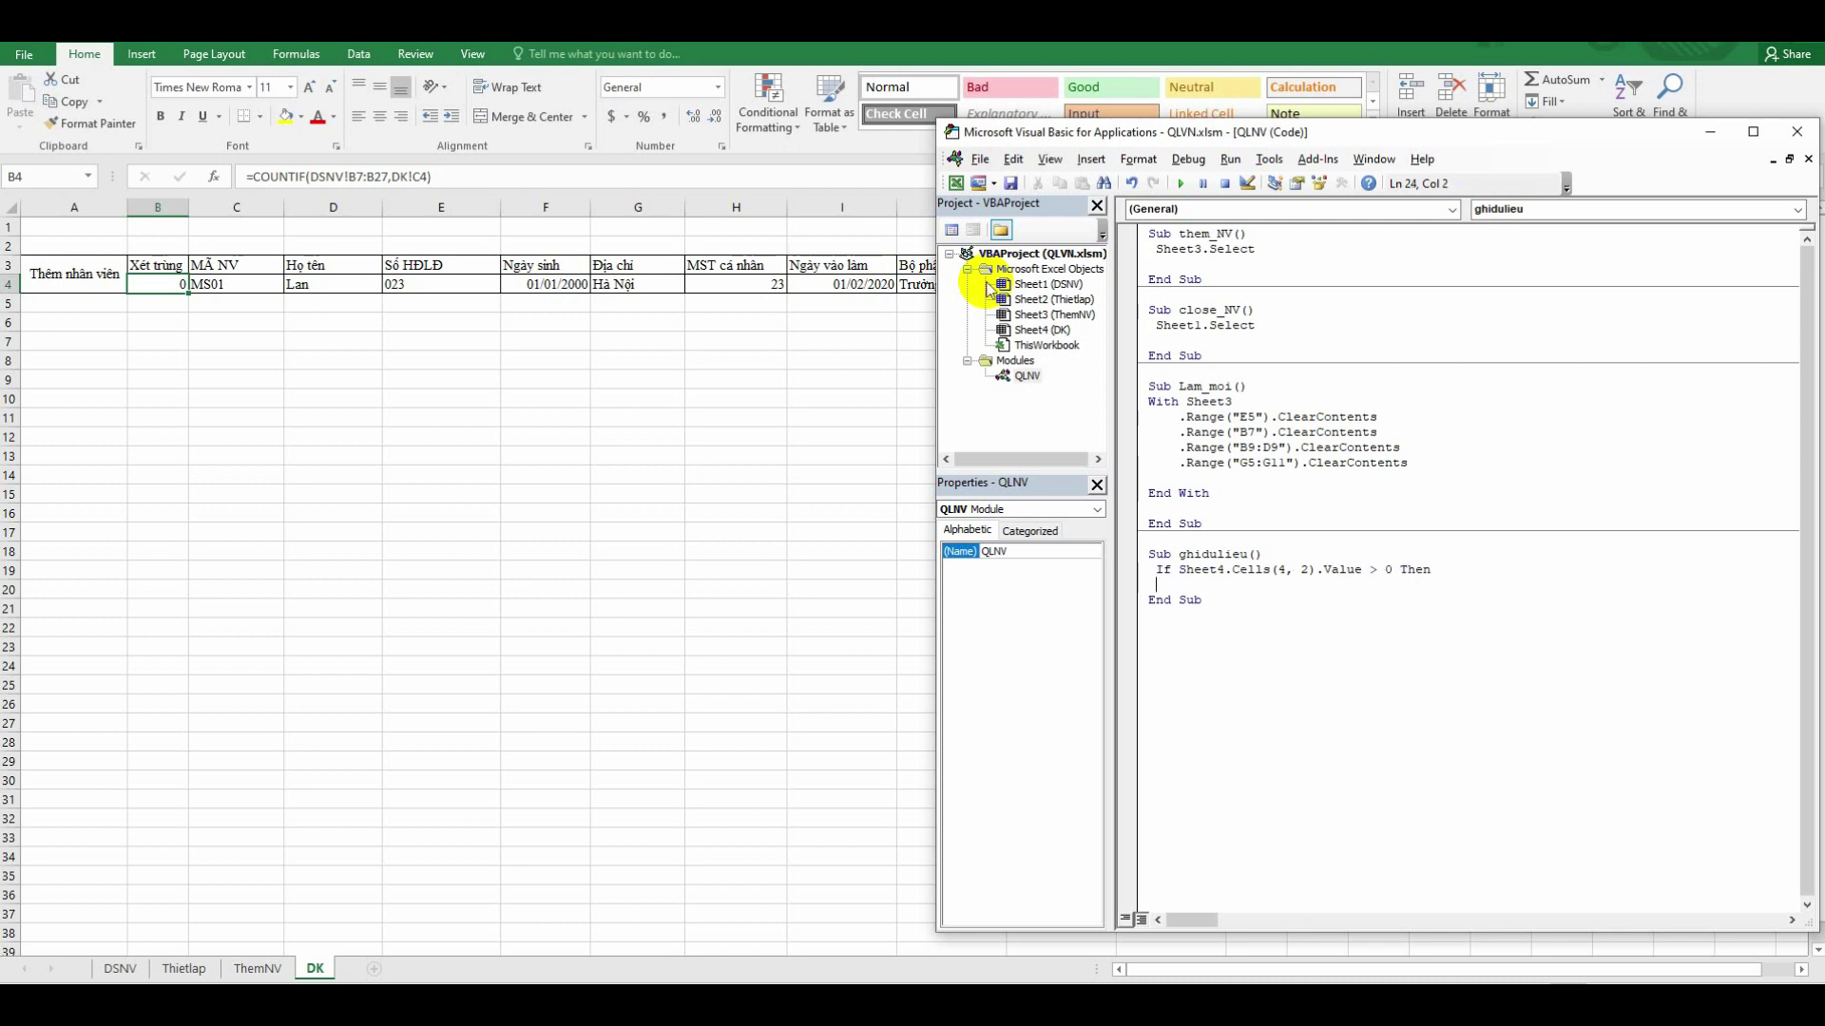
text(msgbox :)
key(BackSpace)
key(BackSpace)
key(BackSpace)
text(")
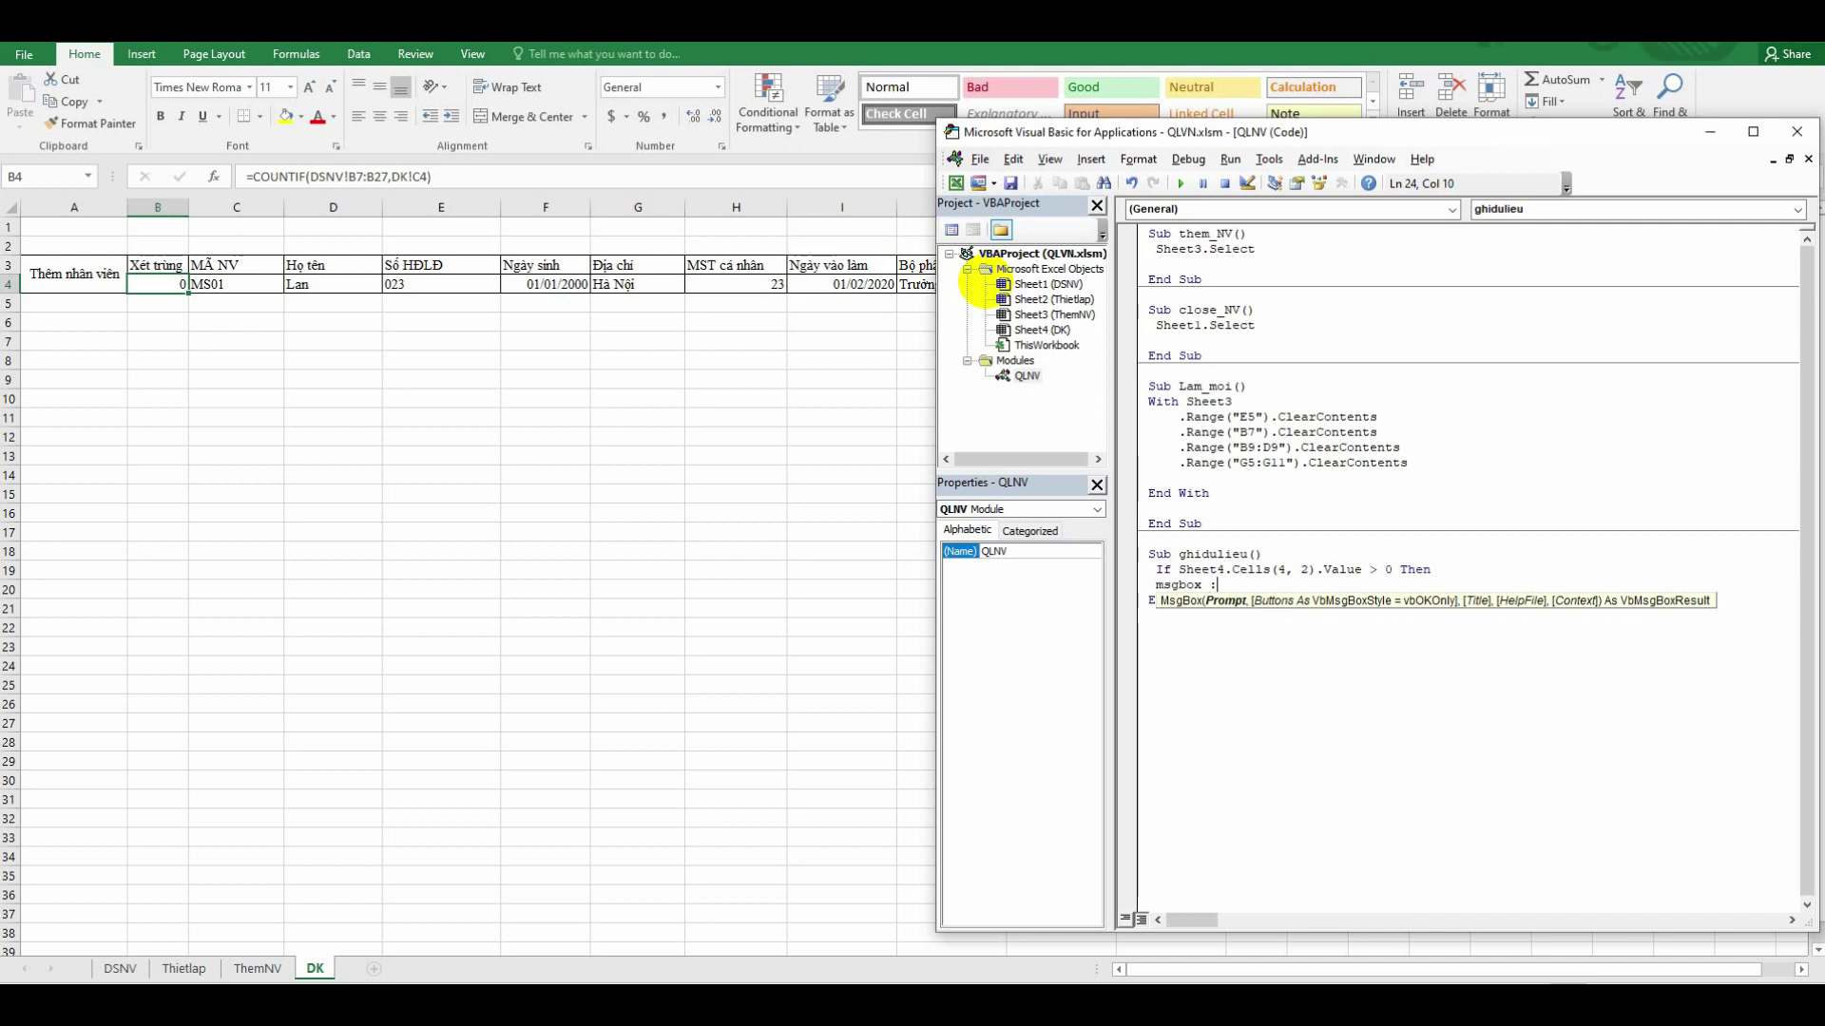
text(Ma da ton tai)
key(Return)
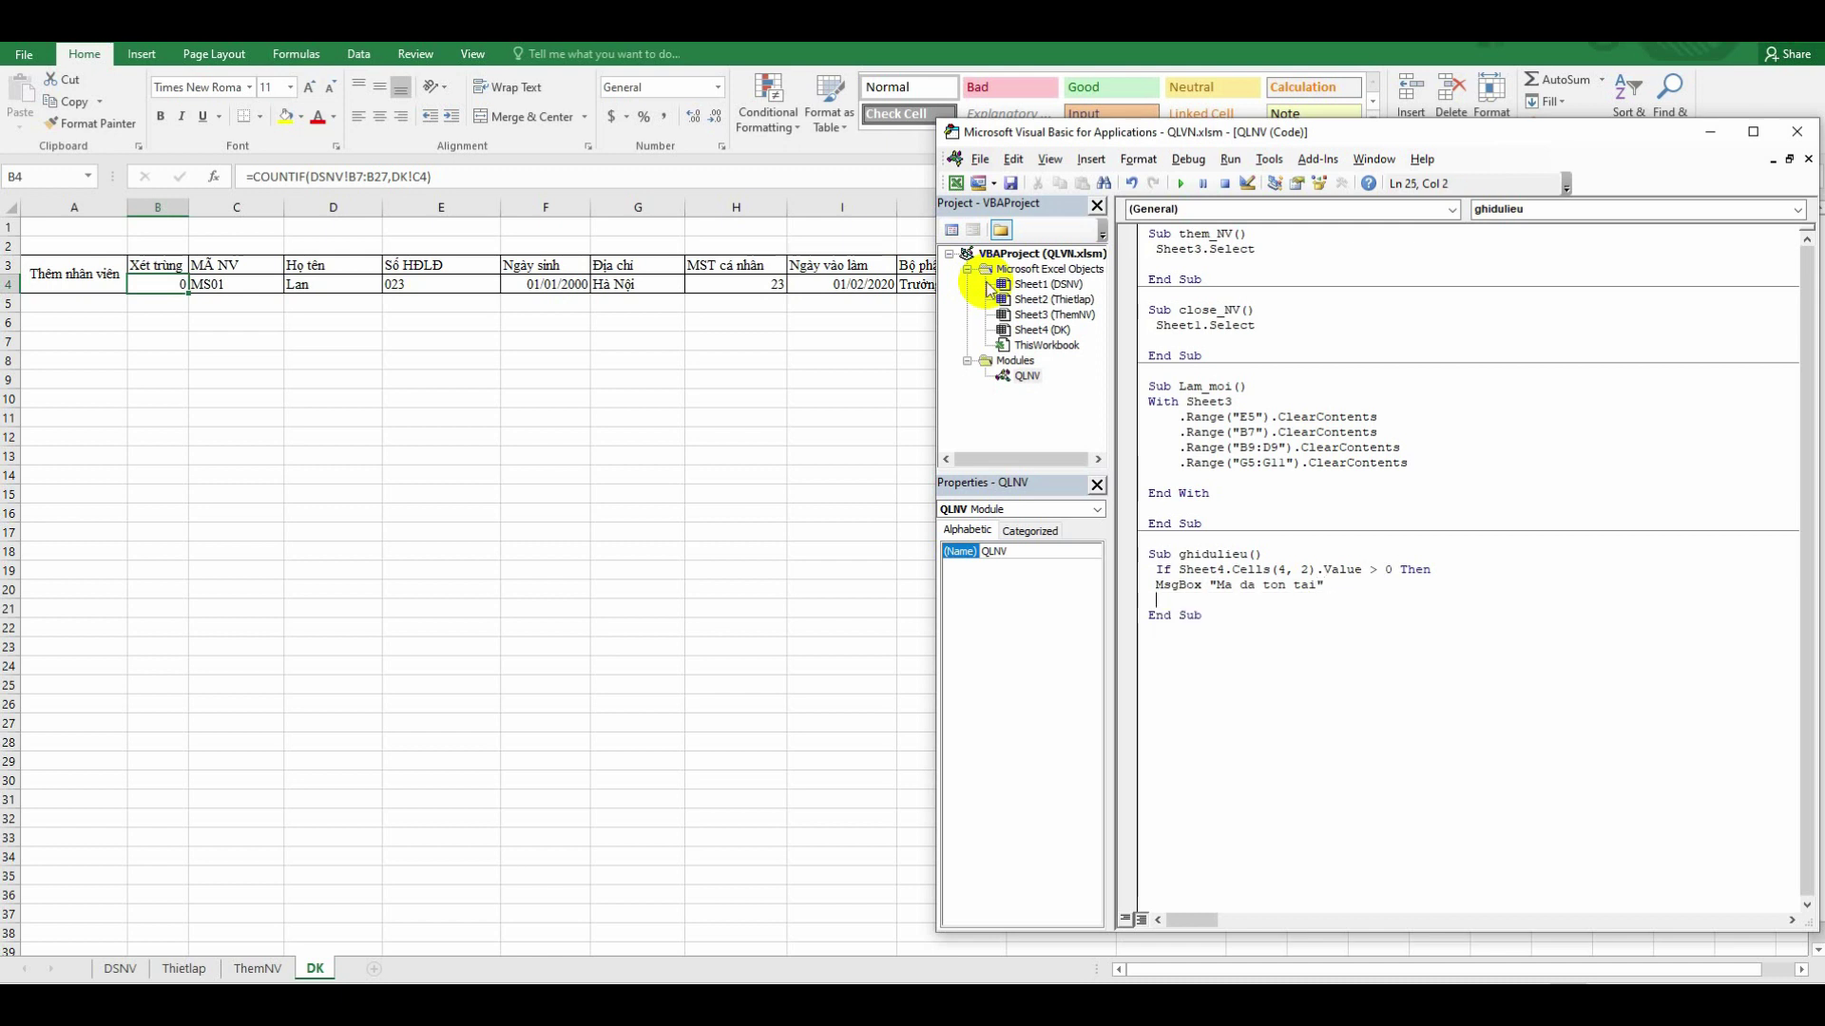
text(exit sub)
key(Return)
text(els)
text(e)
key(Return)
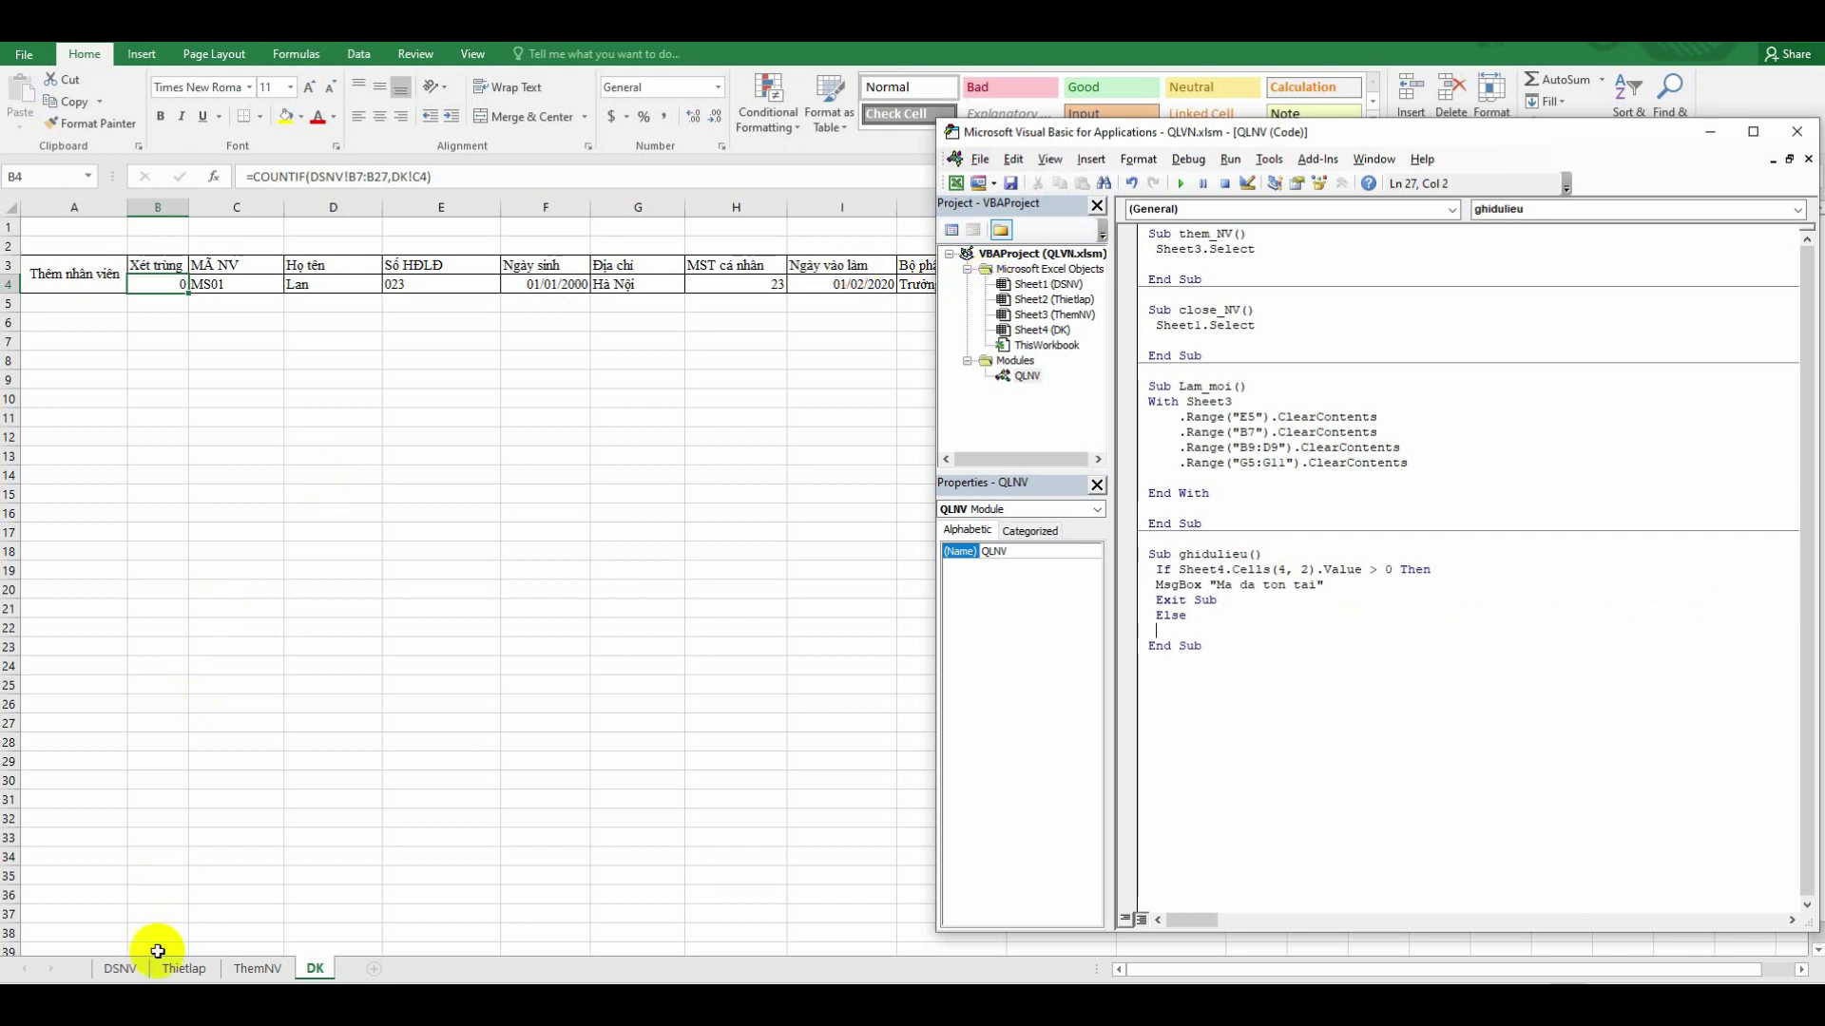
click(128, 967)
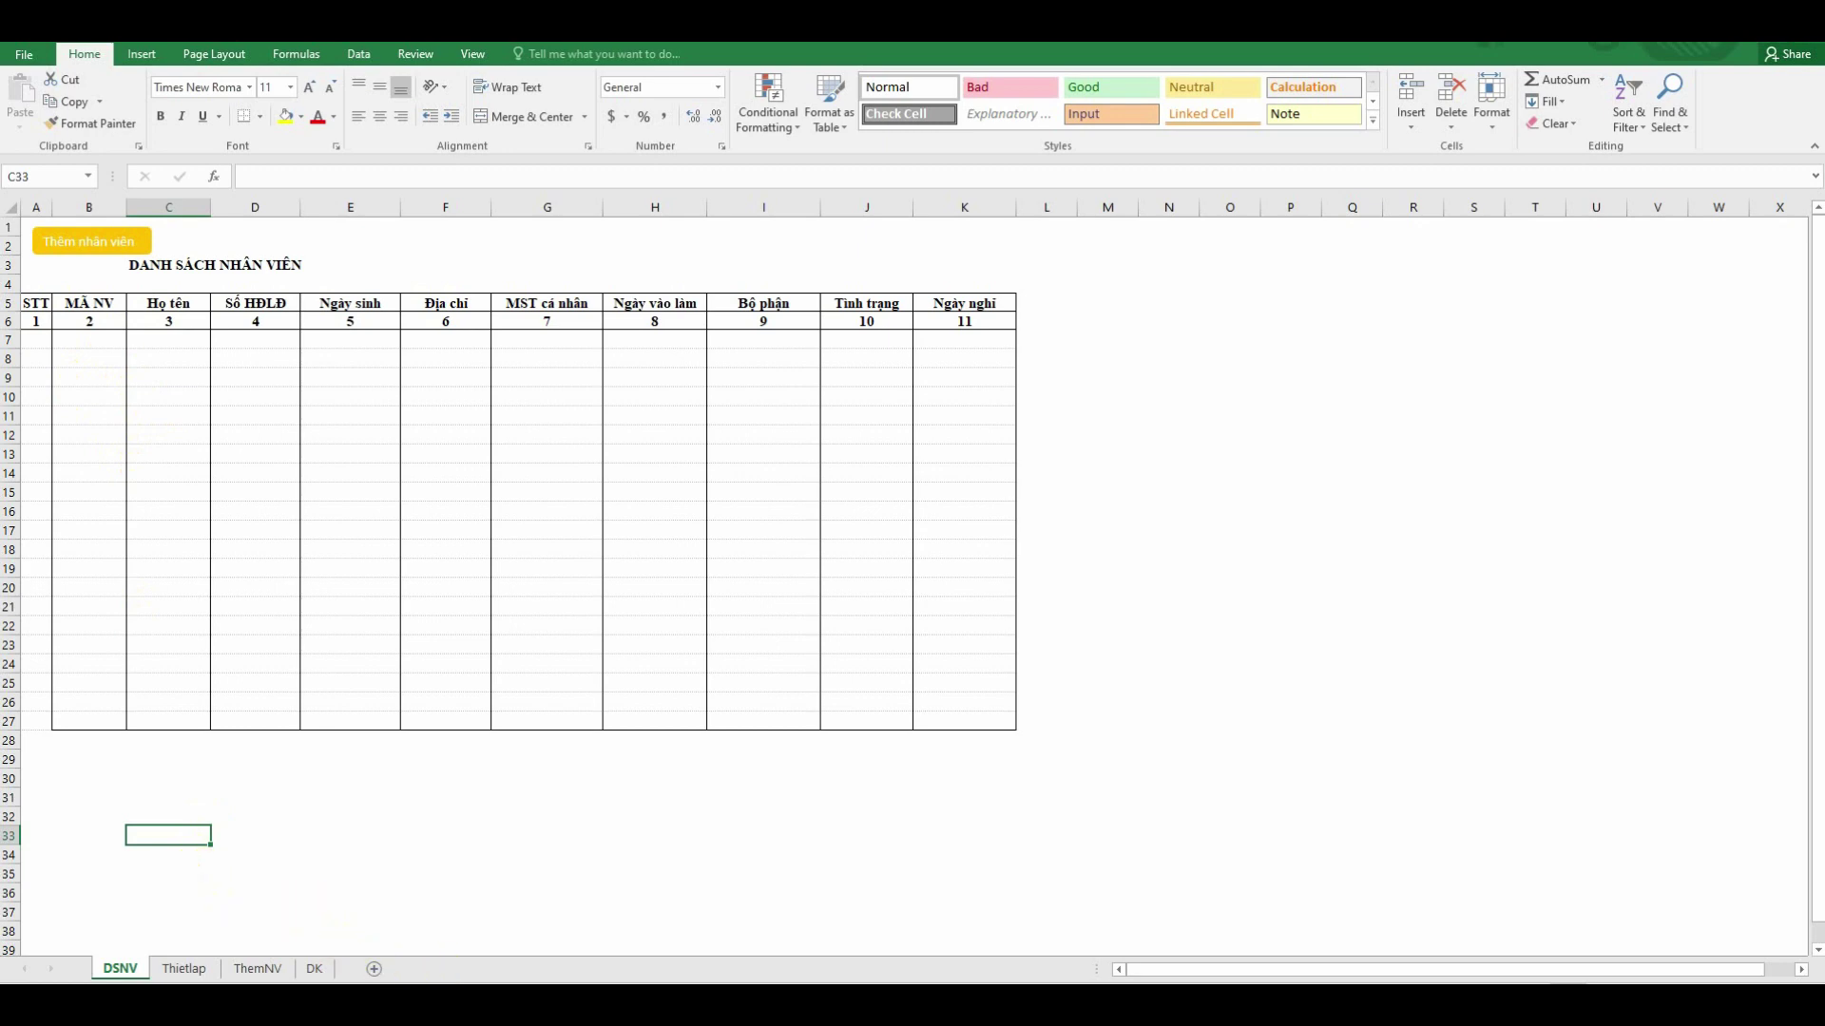
Below Else, write the comment ' Tim dk ghi du lieu and Dim dongcuoi As Long
click(741, 929)
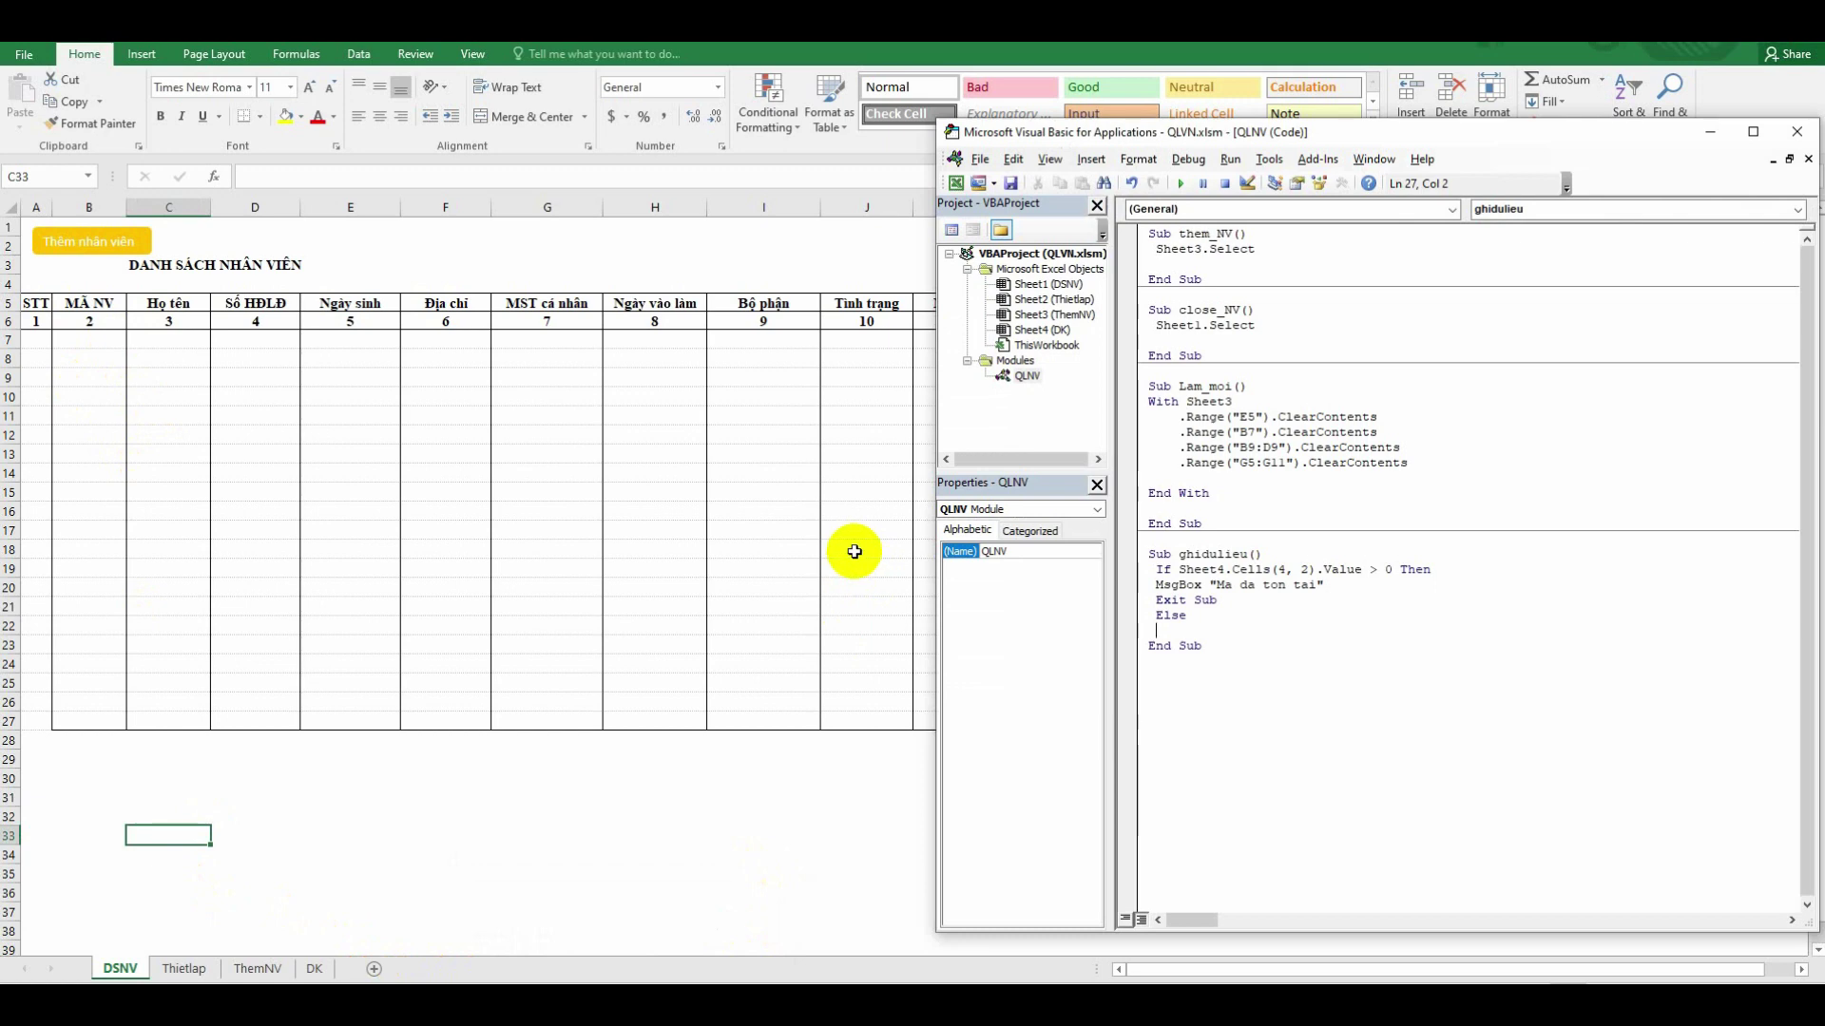
text(/.)
key(BackSpace)
key(BackSpace)
text(' Tim d)
text(k d)
text(ong tr)
key(BackSpace)
key(BackSpace)
key(BackSpace)
key(BackSpace)
key(BackSpace)
key(BackSpace)
key(BackSpace)
text(ghi du lieu)
key(Return)
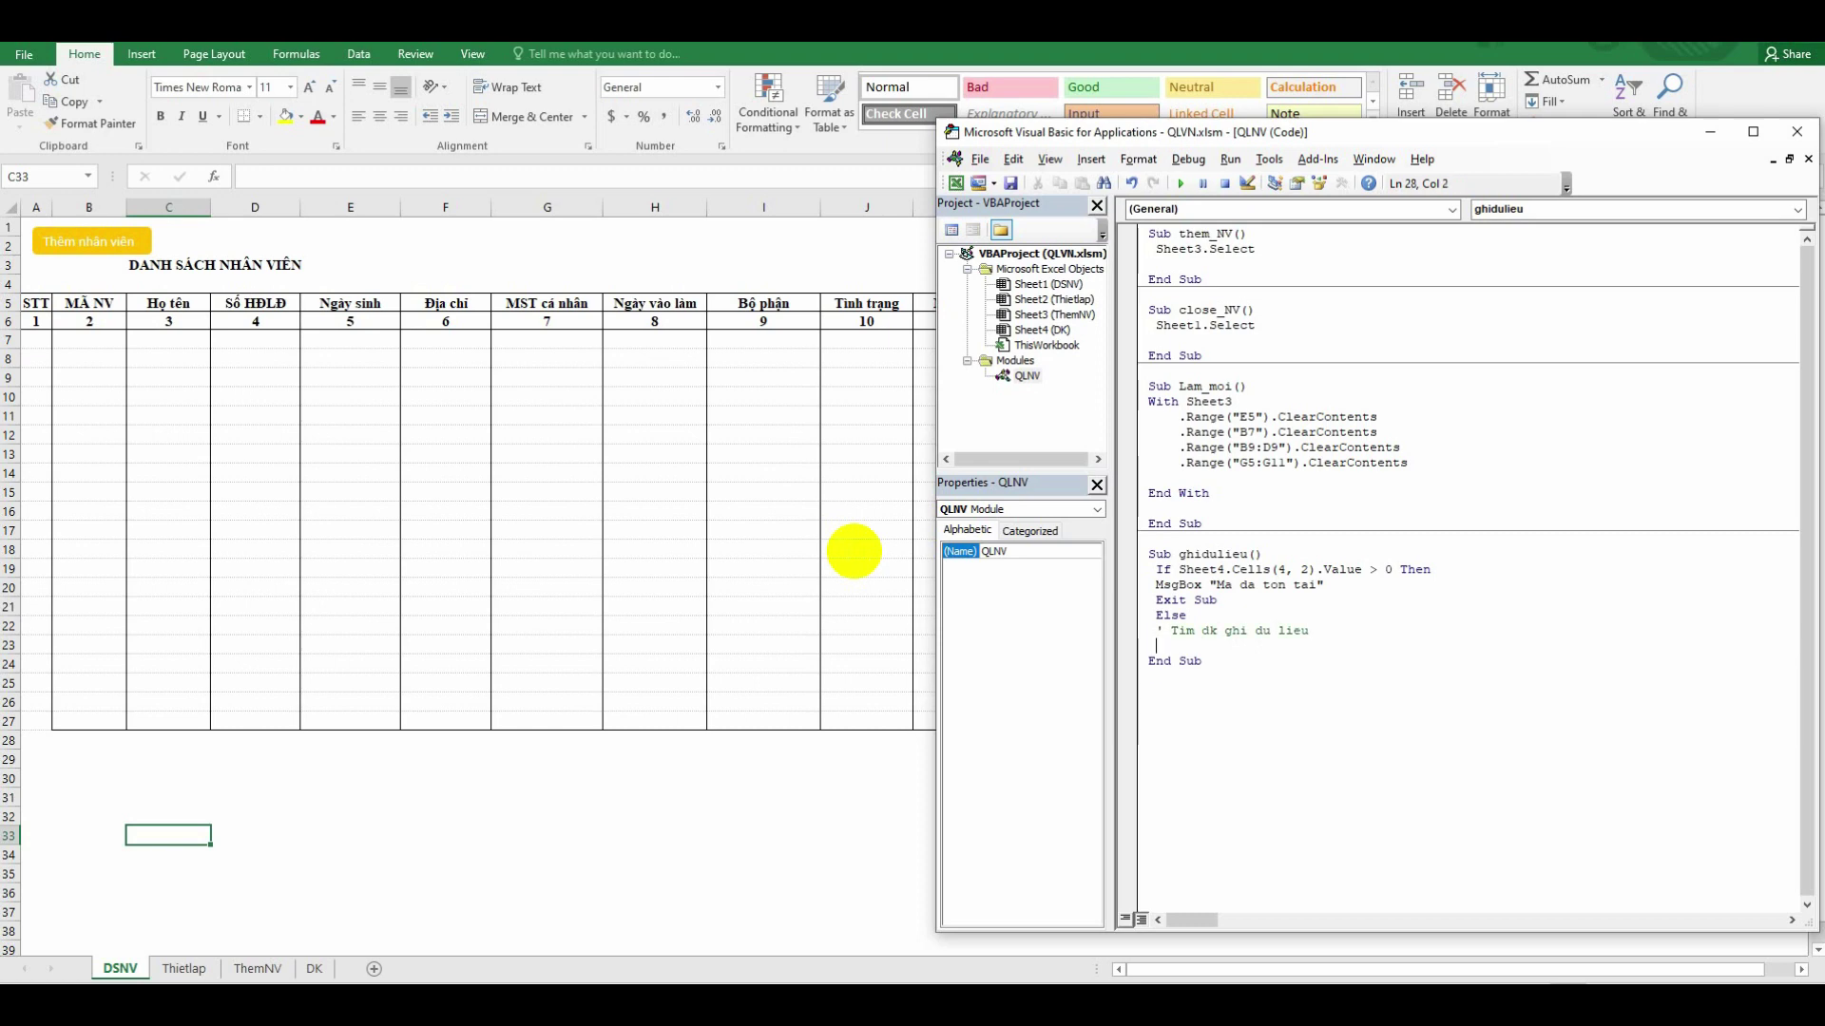
text(Dim)
text( dong)
text(cuoi as)
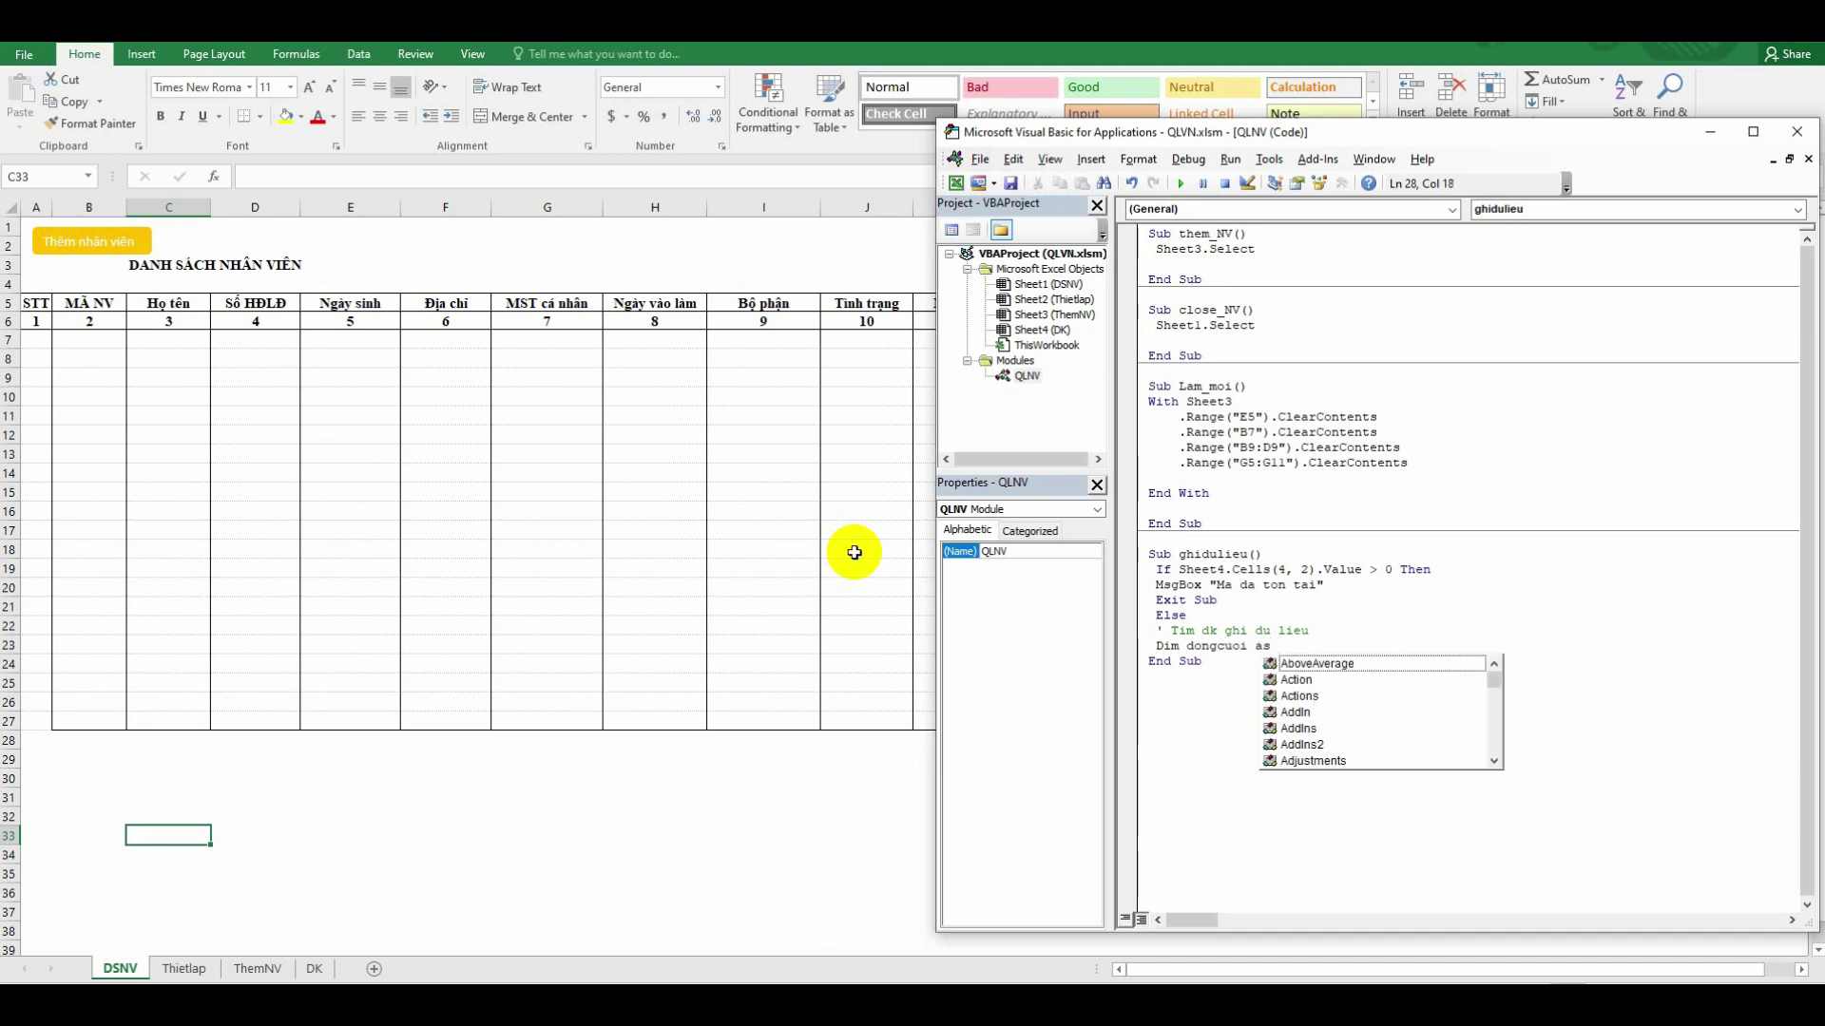
text( Long)
key(Return)
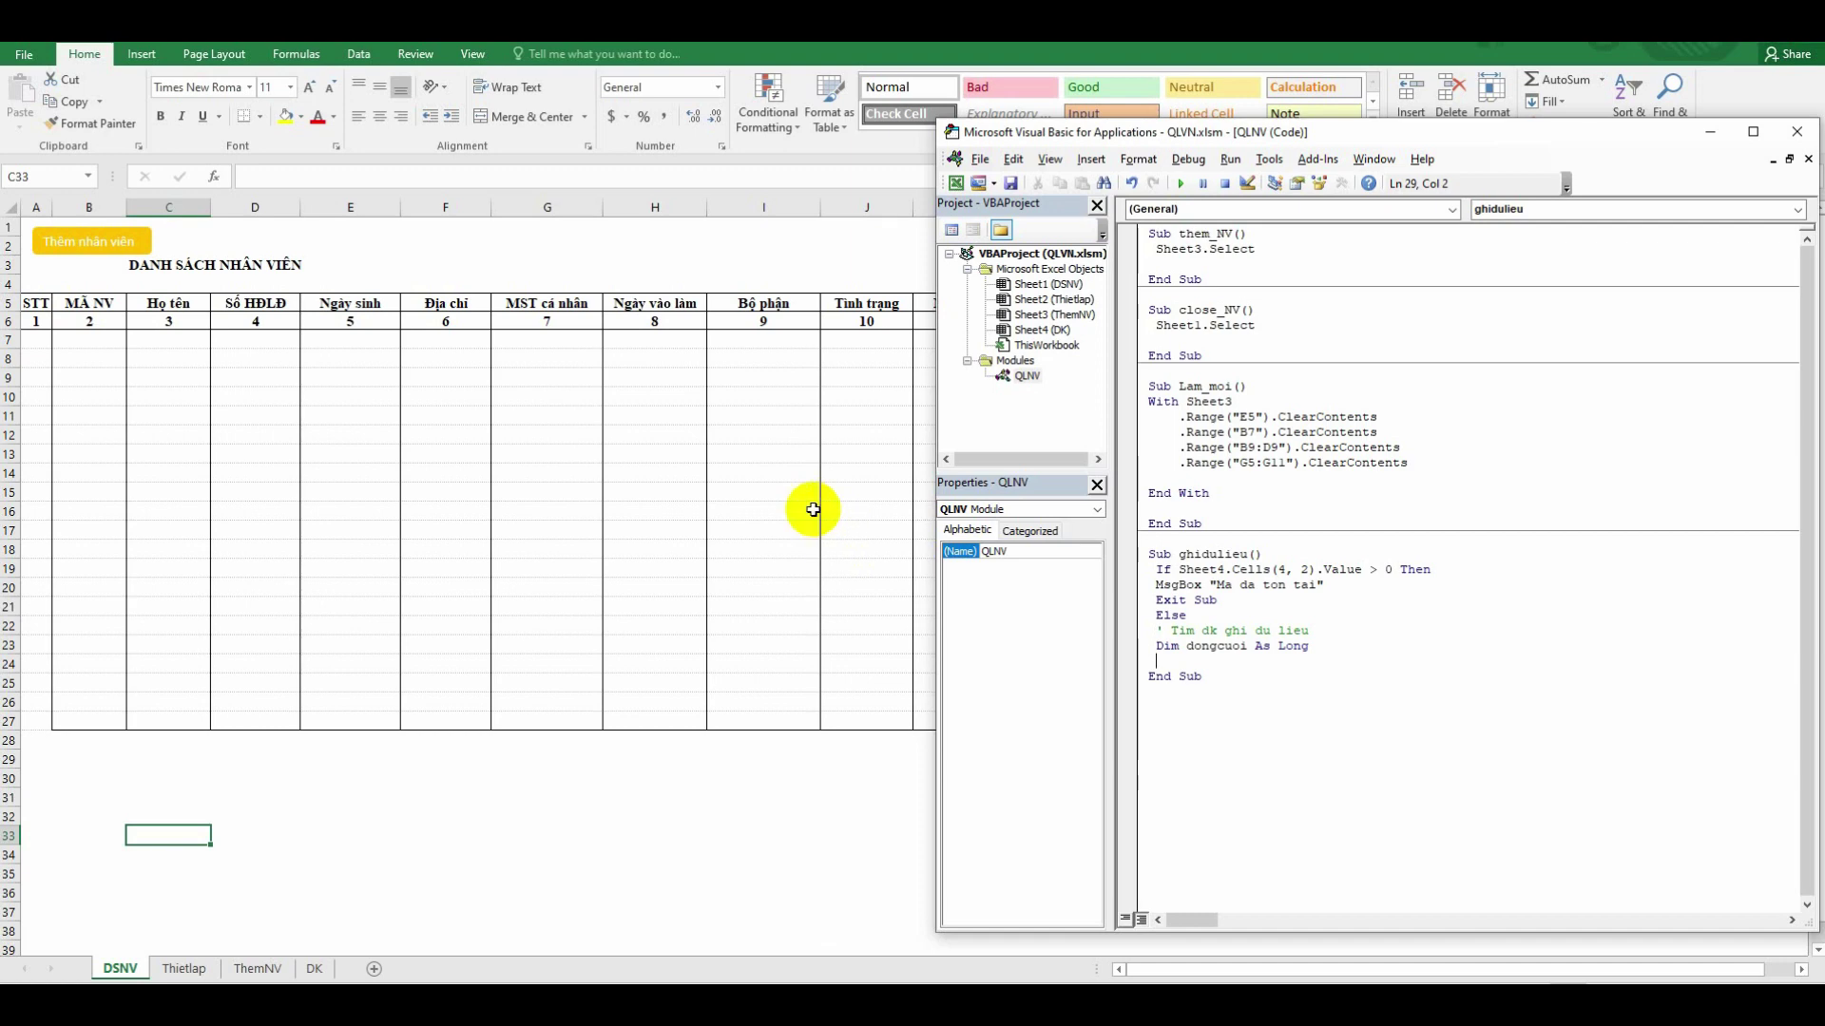
text(dongcuoi=)
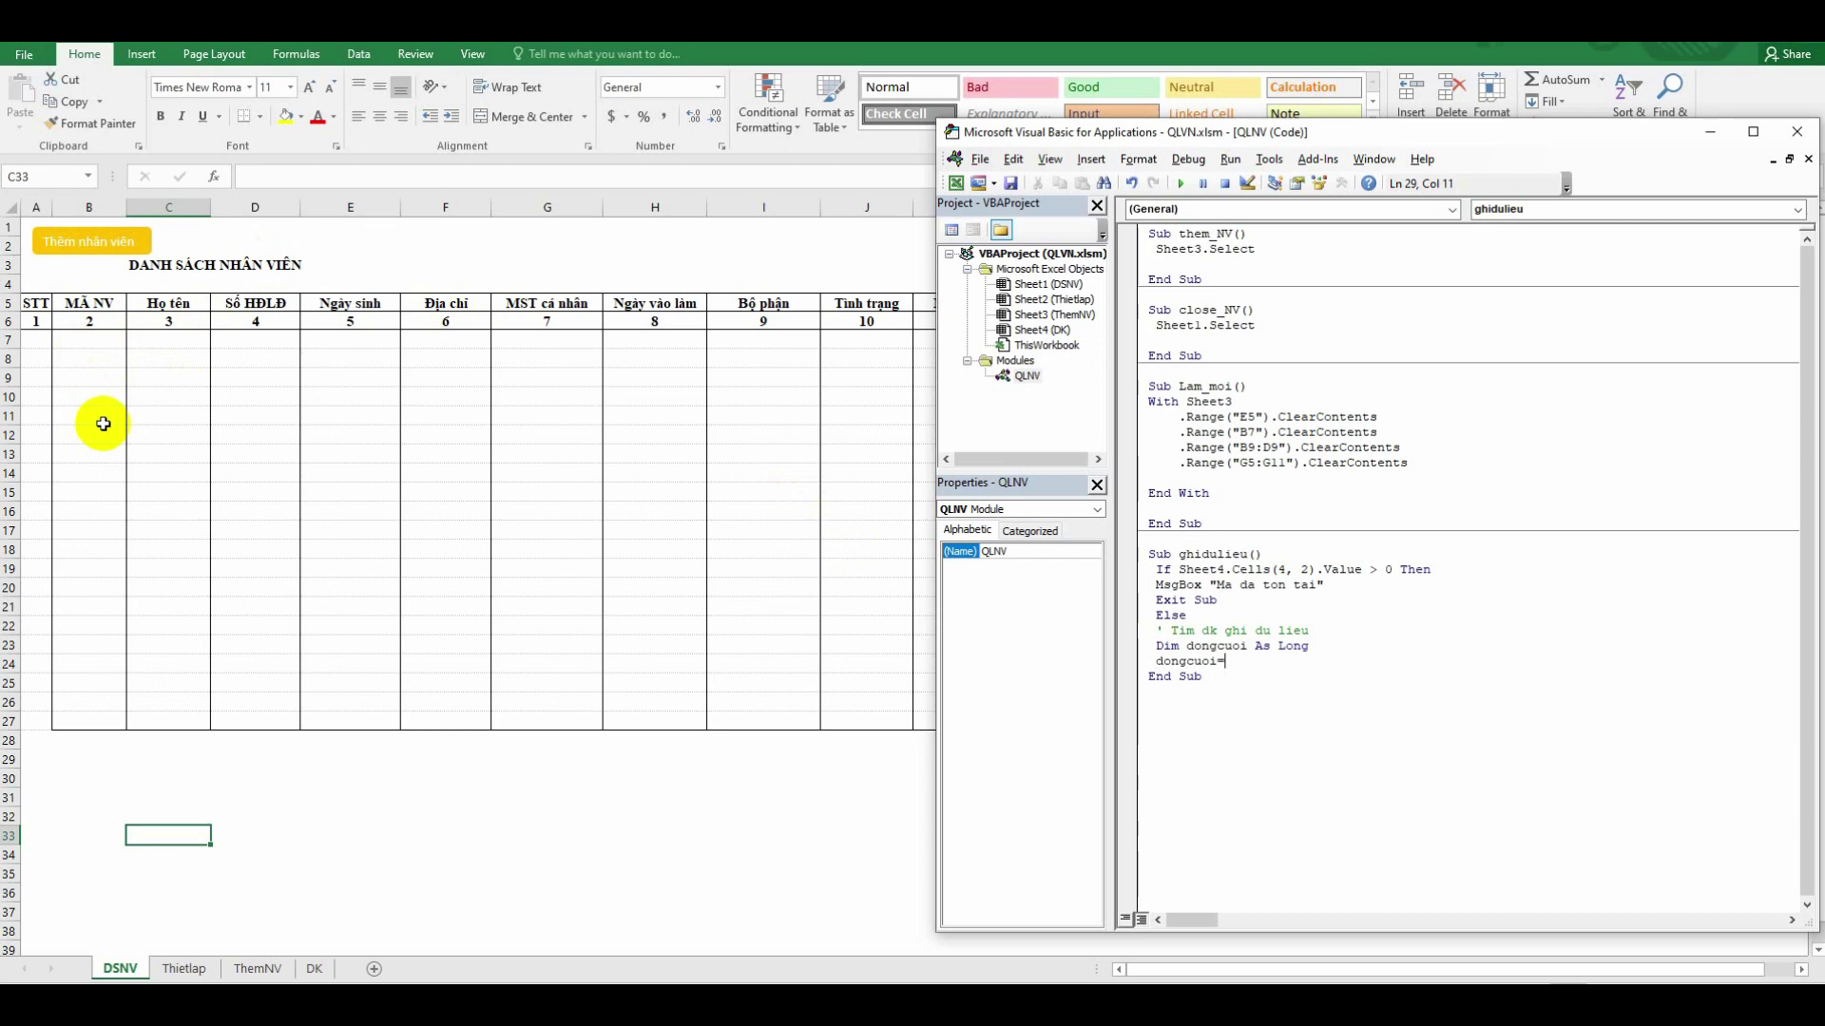
Set dongcuoi = Sheet1.Cells(Rows.Count, 2).End(xlUp).Row + 1, then add the comment ' luu du lieu
text(sheet)
text(1)
text(.ce)
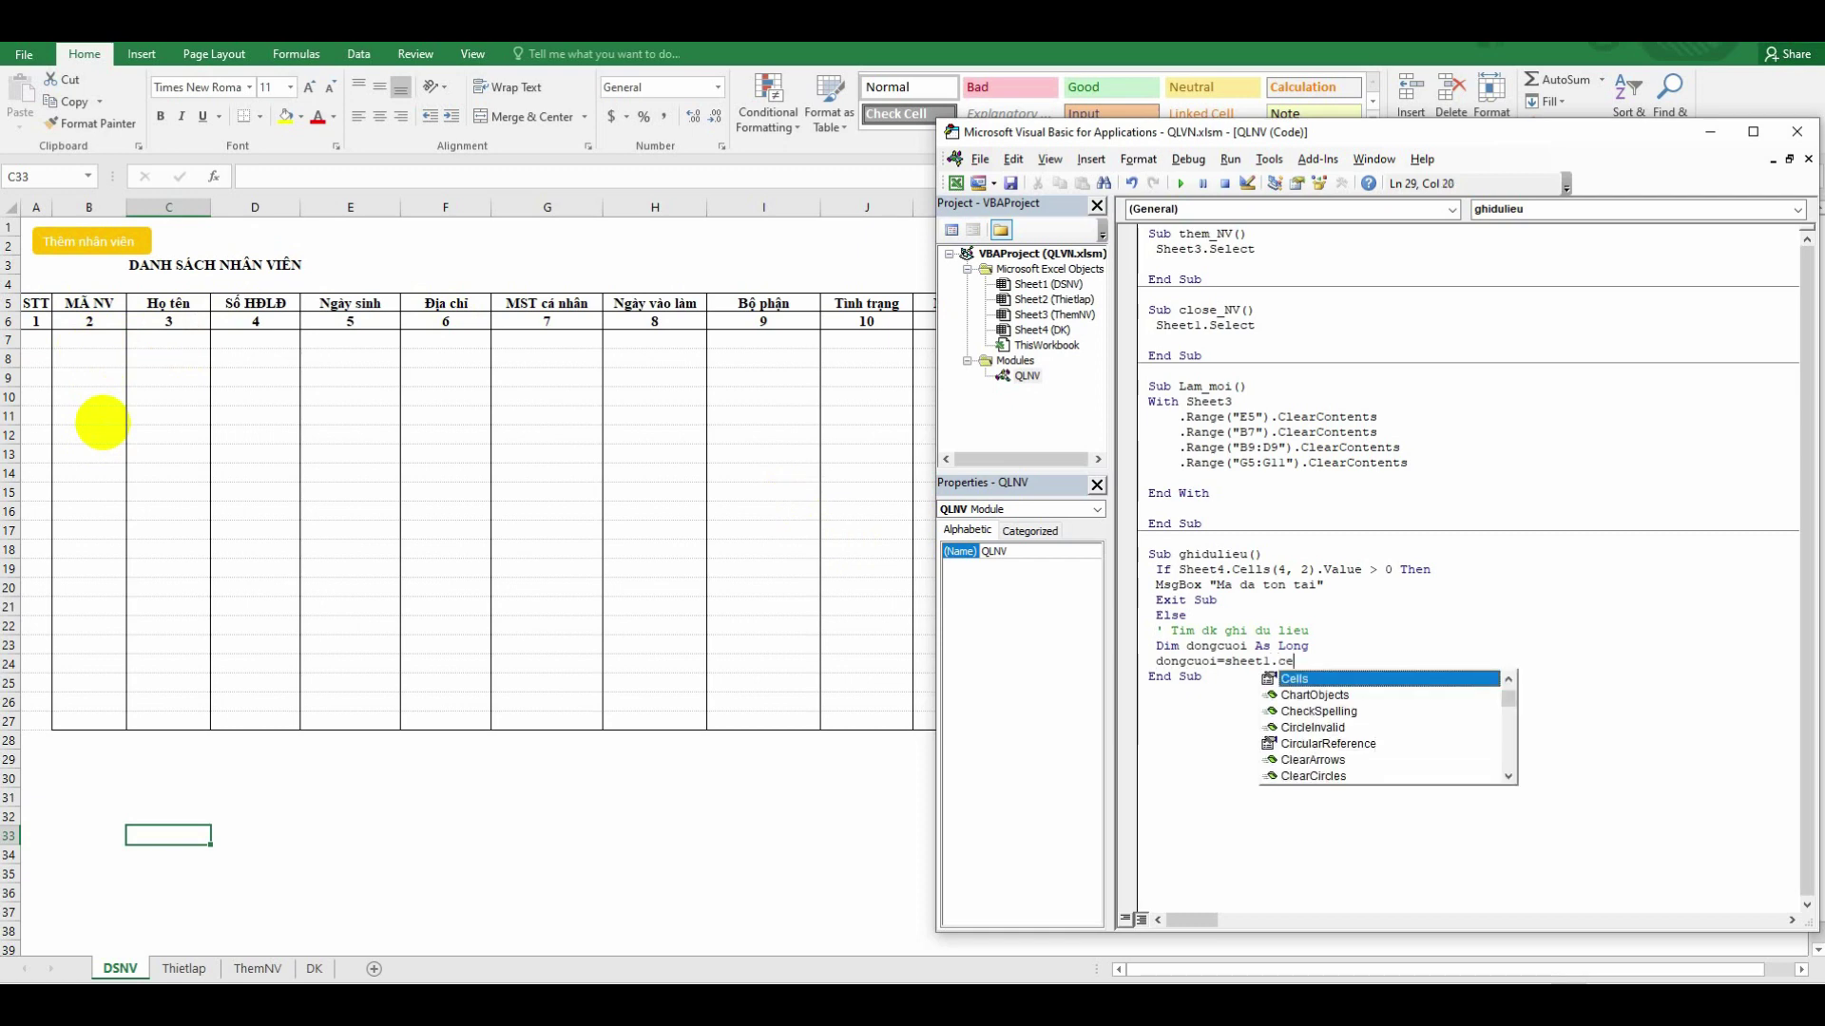
text(lls)
text(()
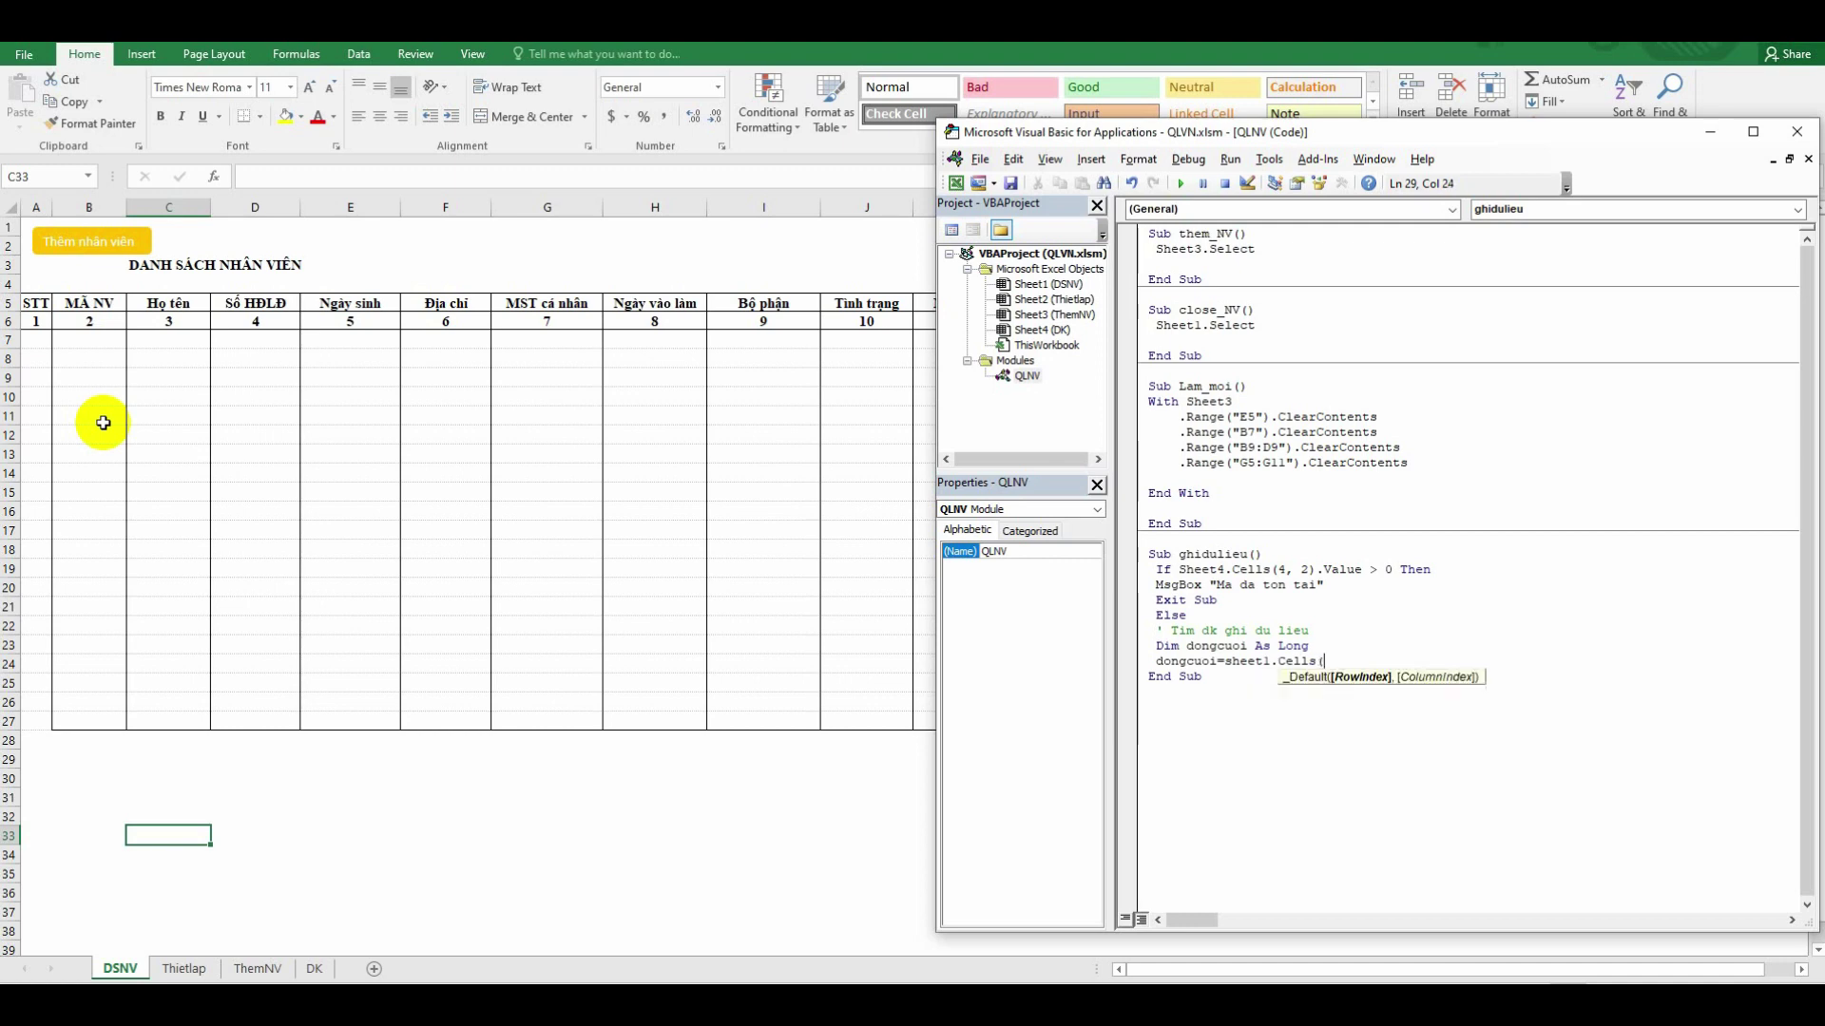
text(rows.count)
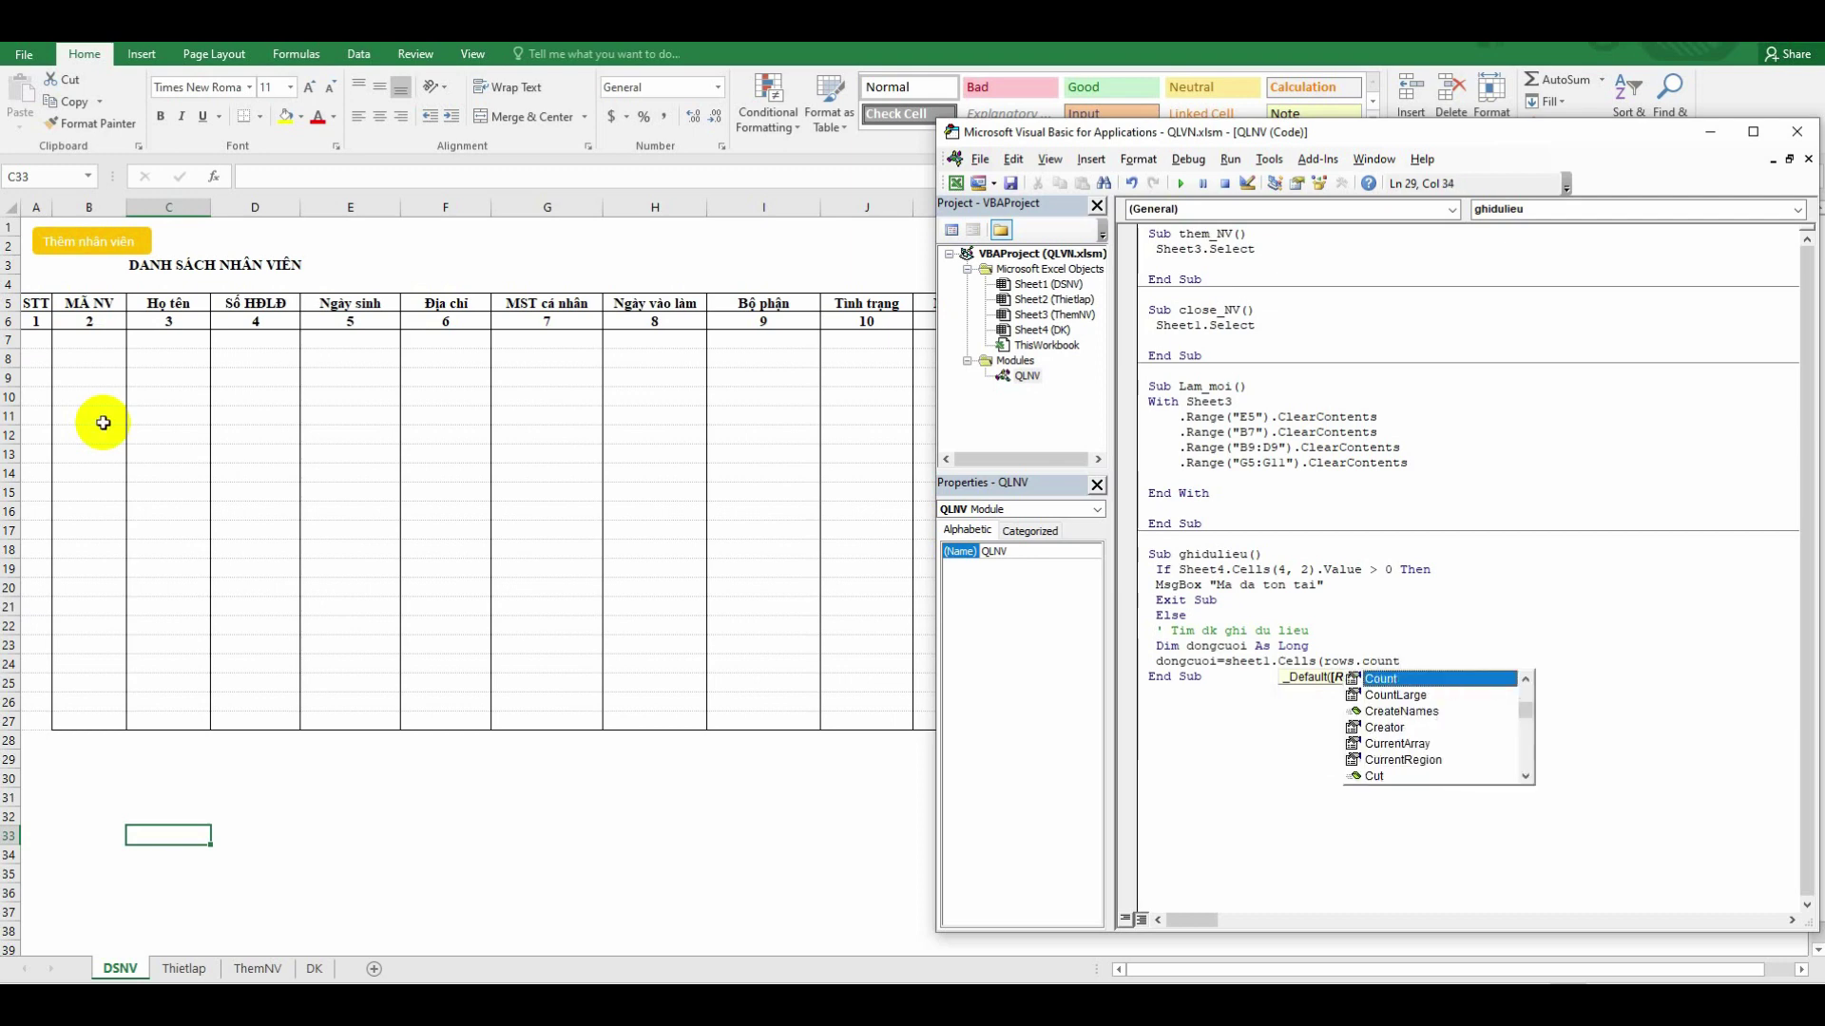
text(,)
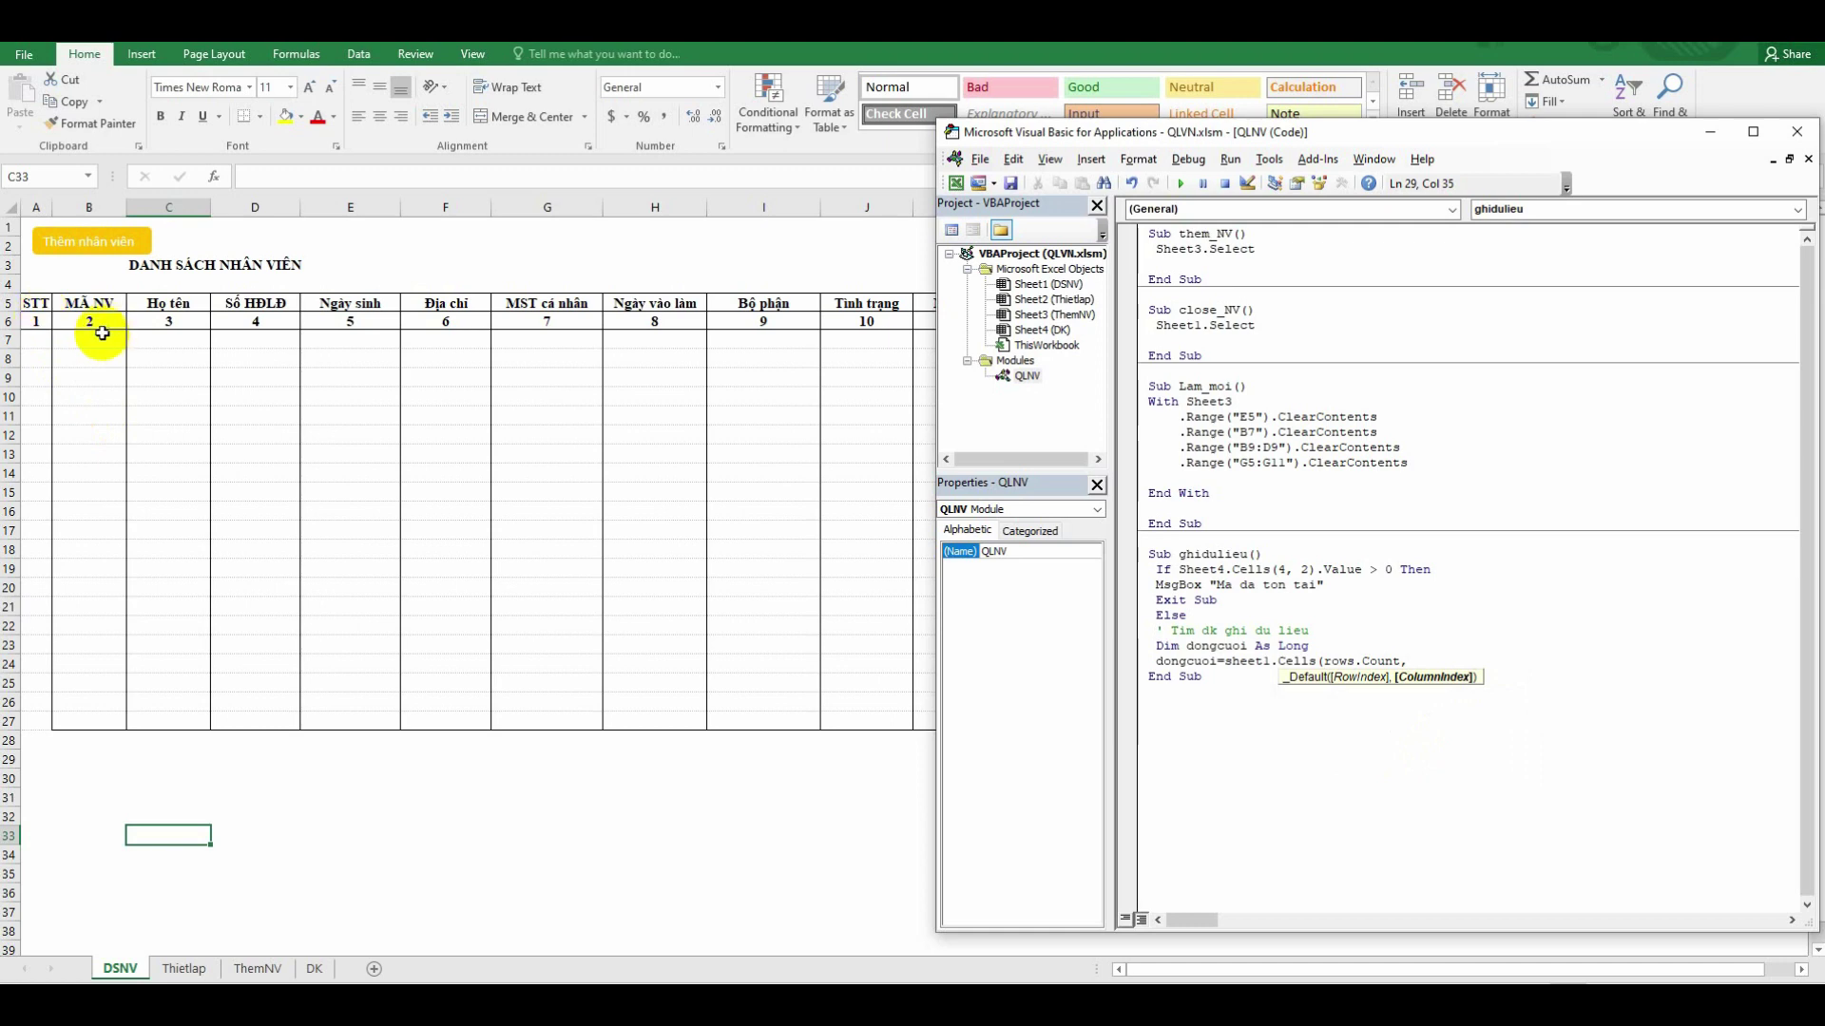
text(2)
text())
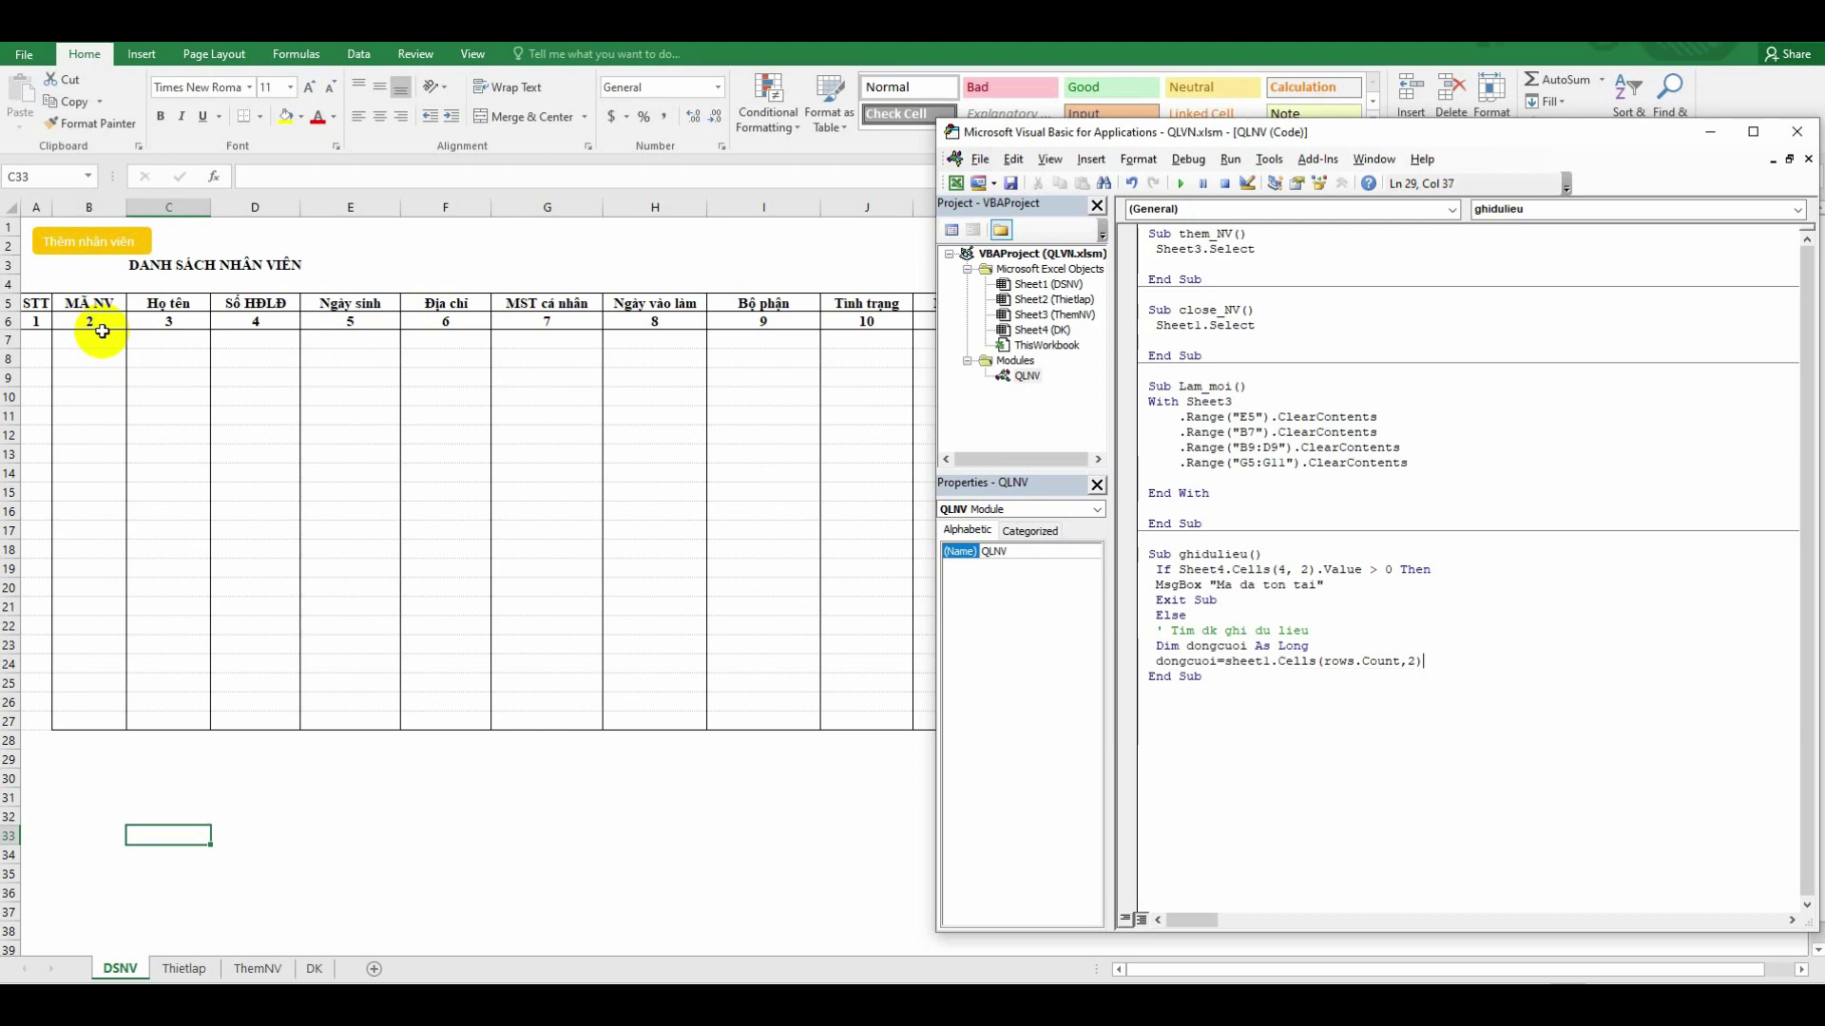
text(.end)
text(x)
text(lup)
text())
text(.)
text(rou)
text(w)
text( + 1)
key(Return)
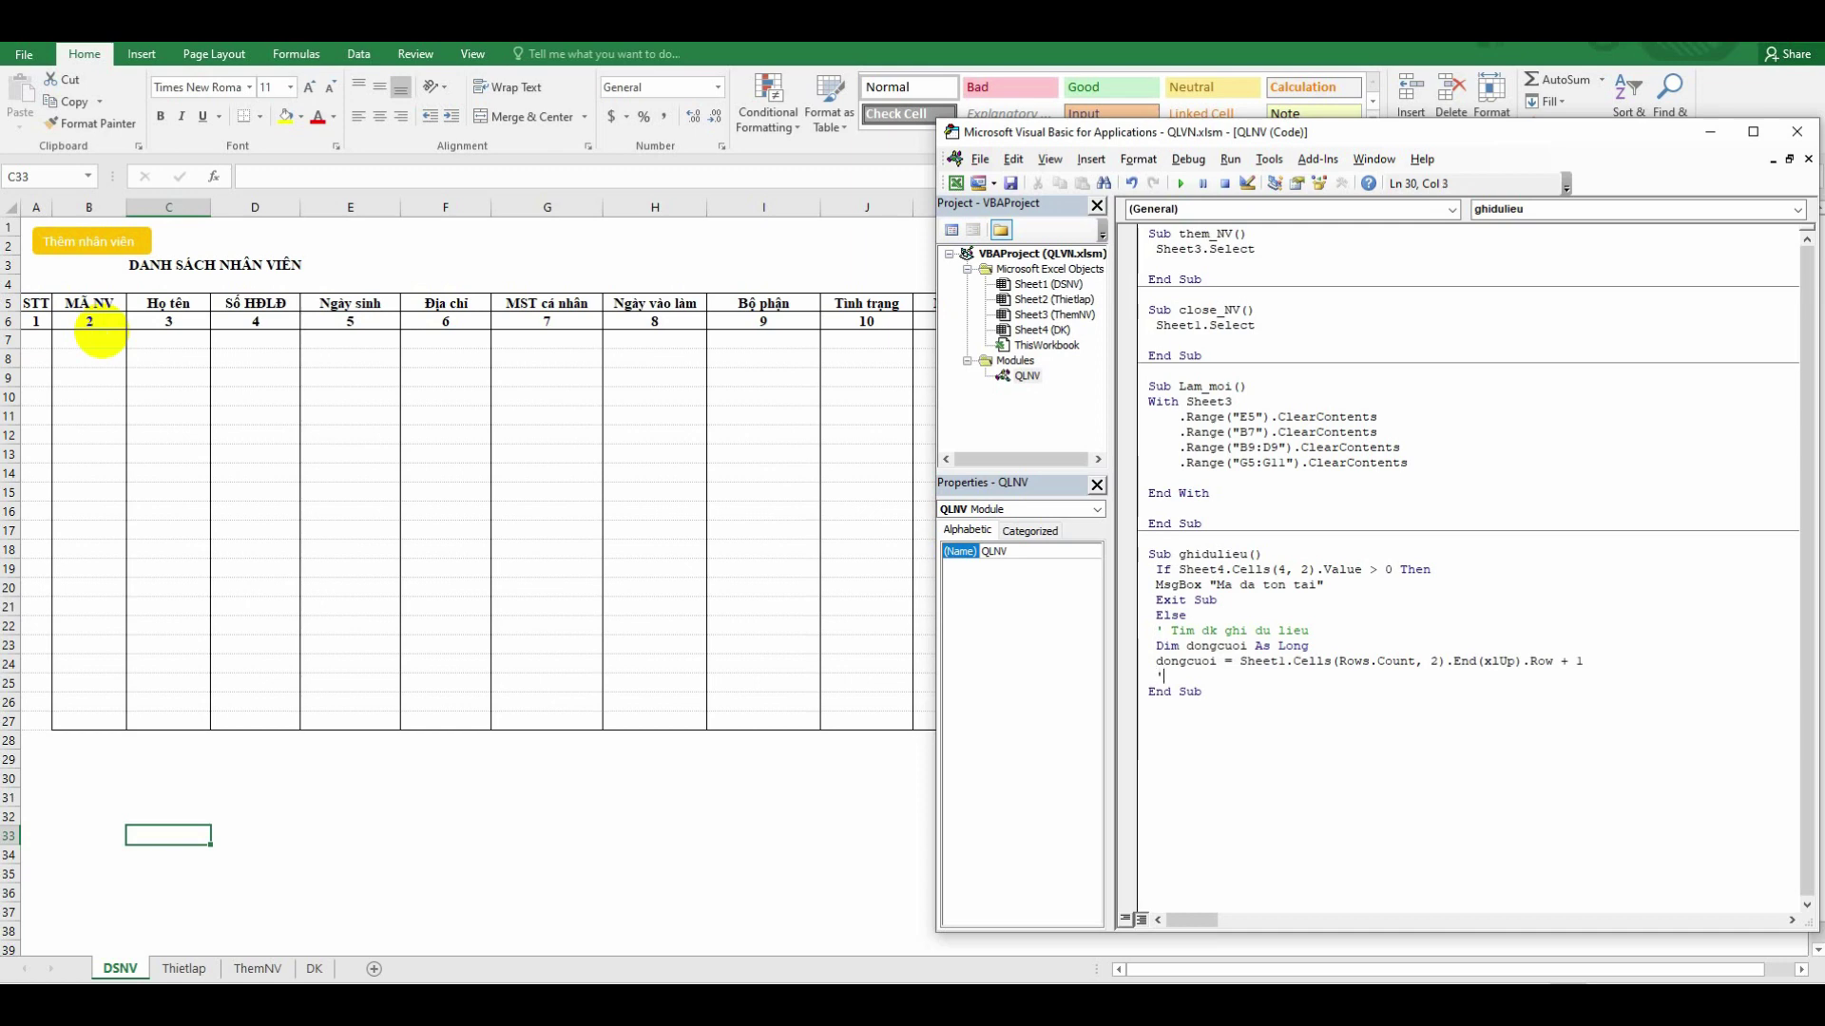
text(' luu du lieu)
key(Return)
Begin the save line as sheet1.Range("B"& dongcuoi &":" after checking the DSNV list columns
text(sheet)
text(1.)
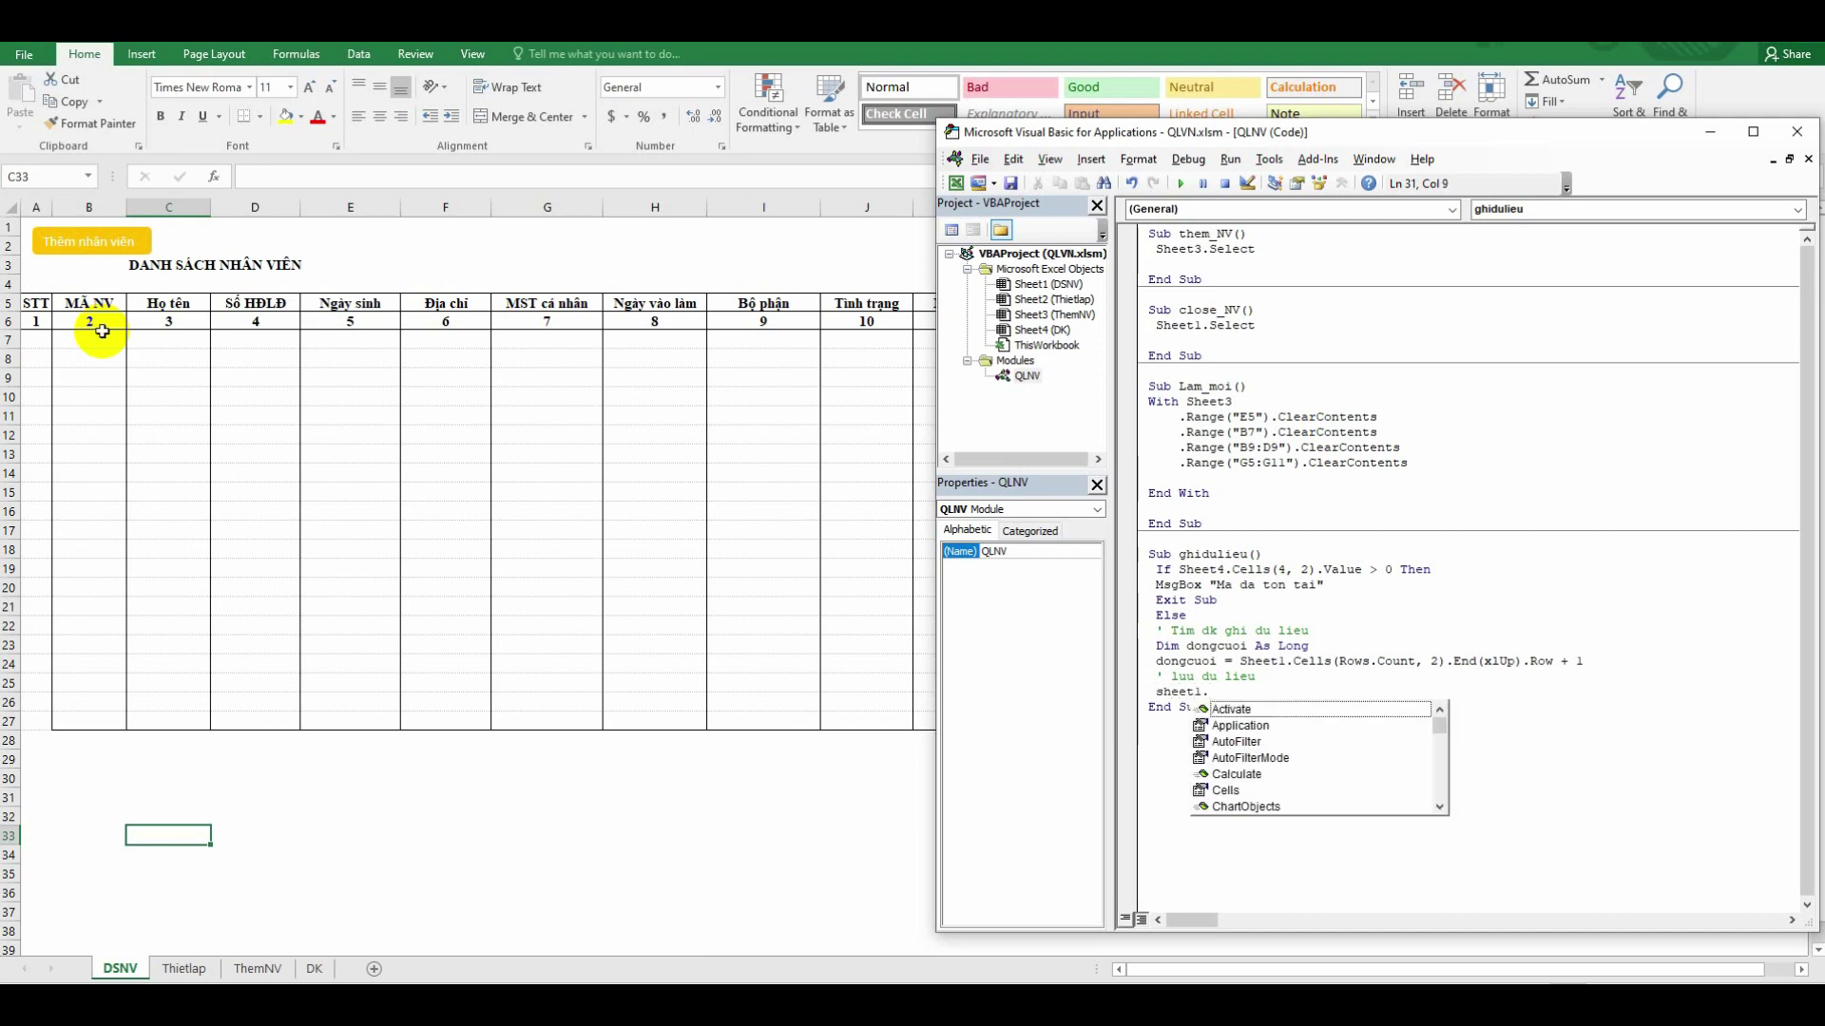
text(range)
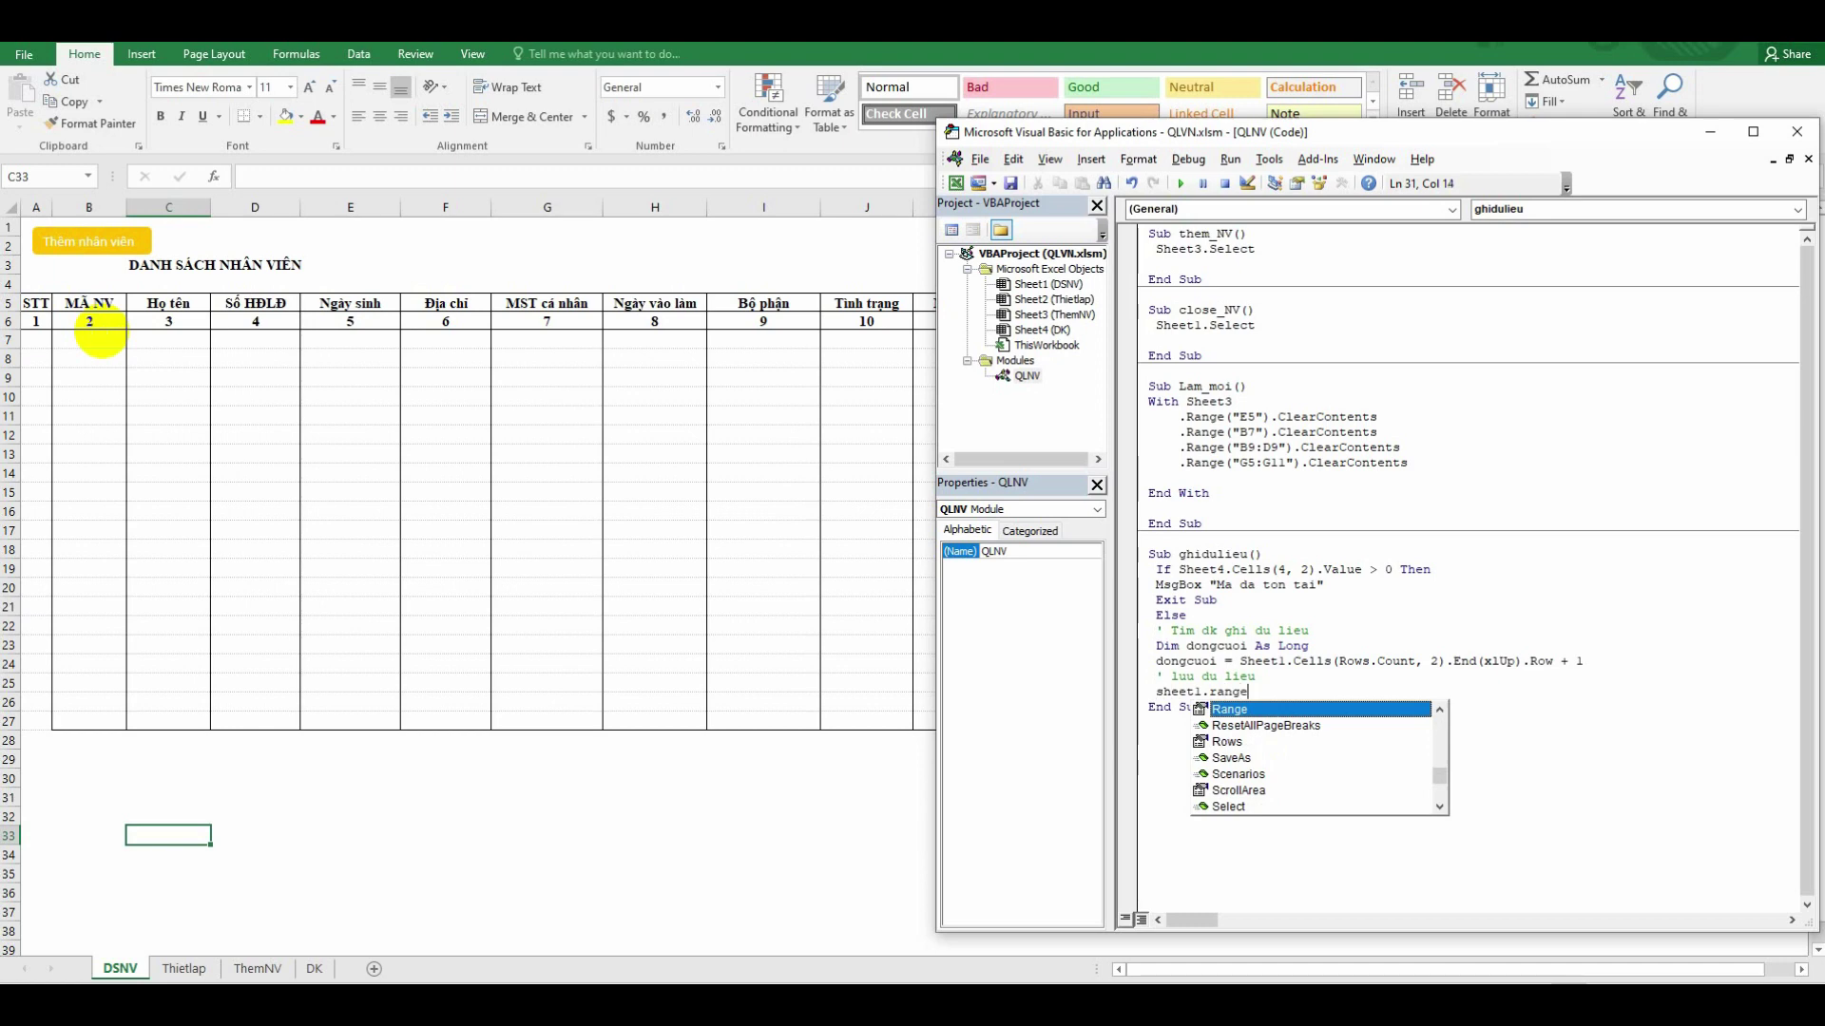
text(()
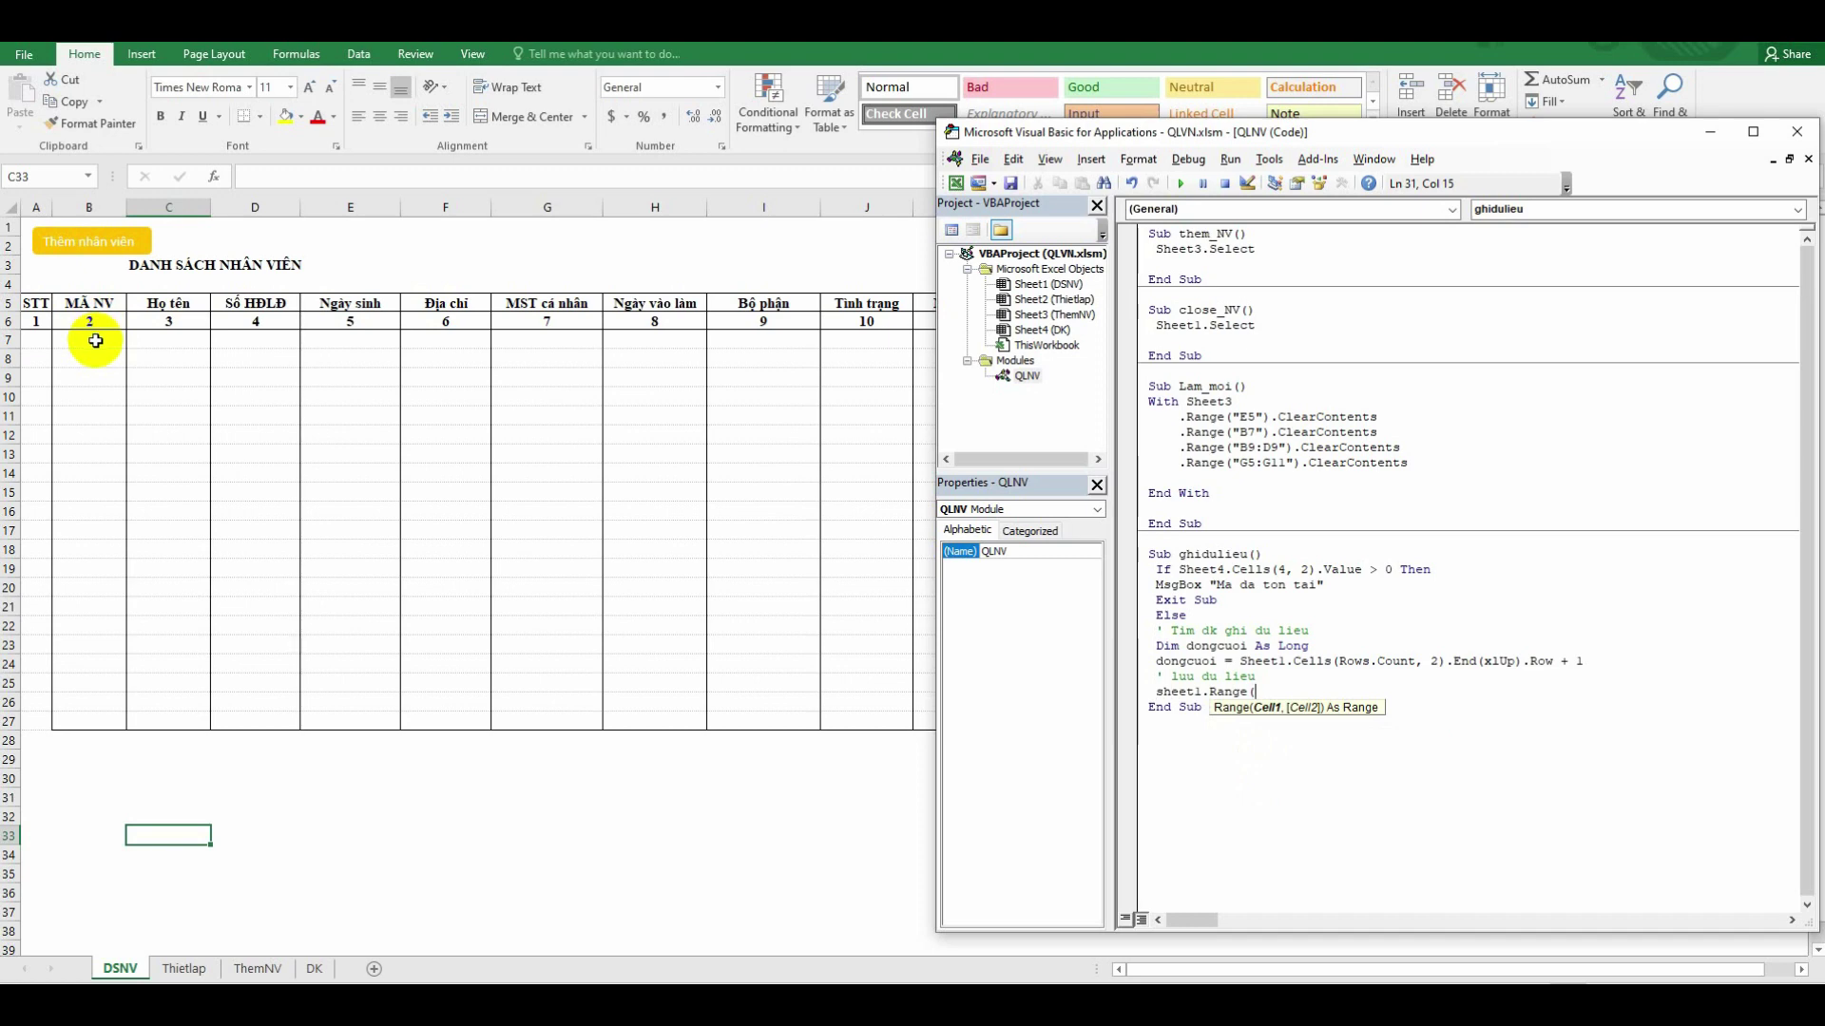
text("B")
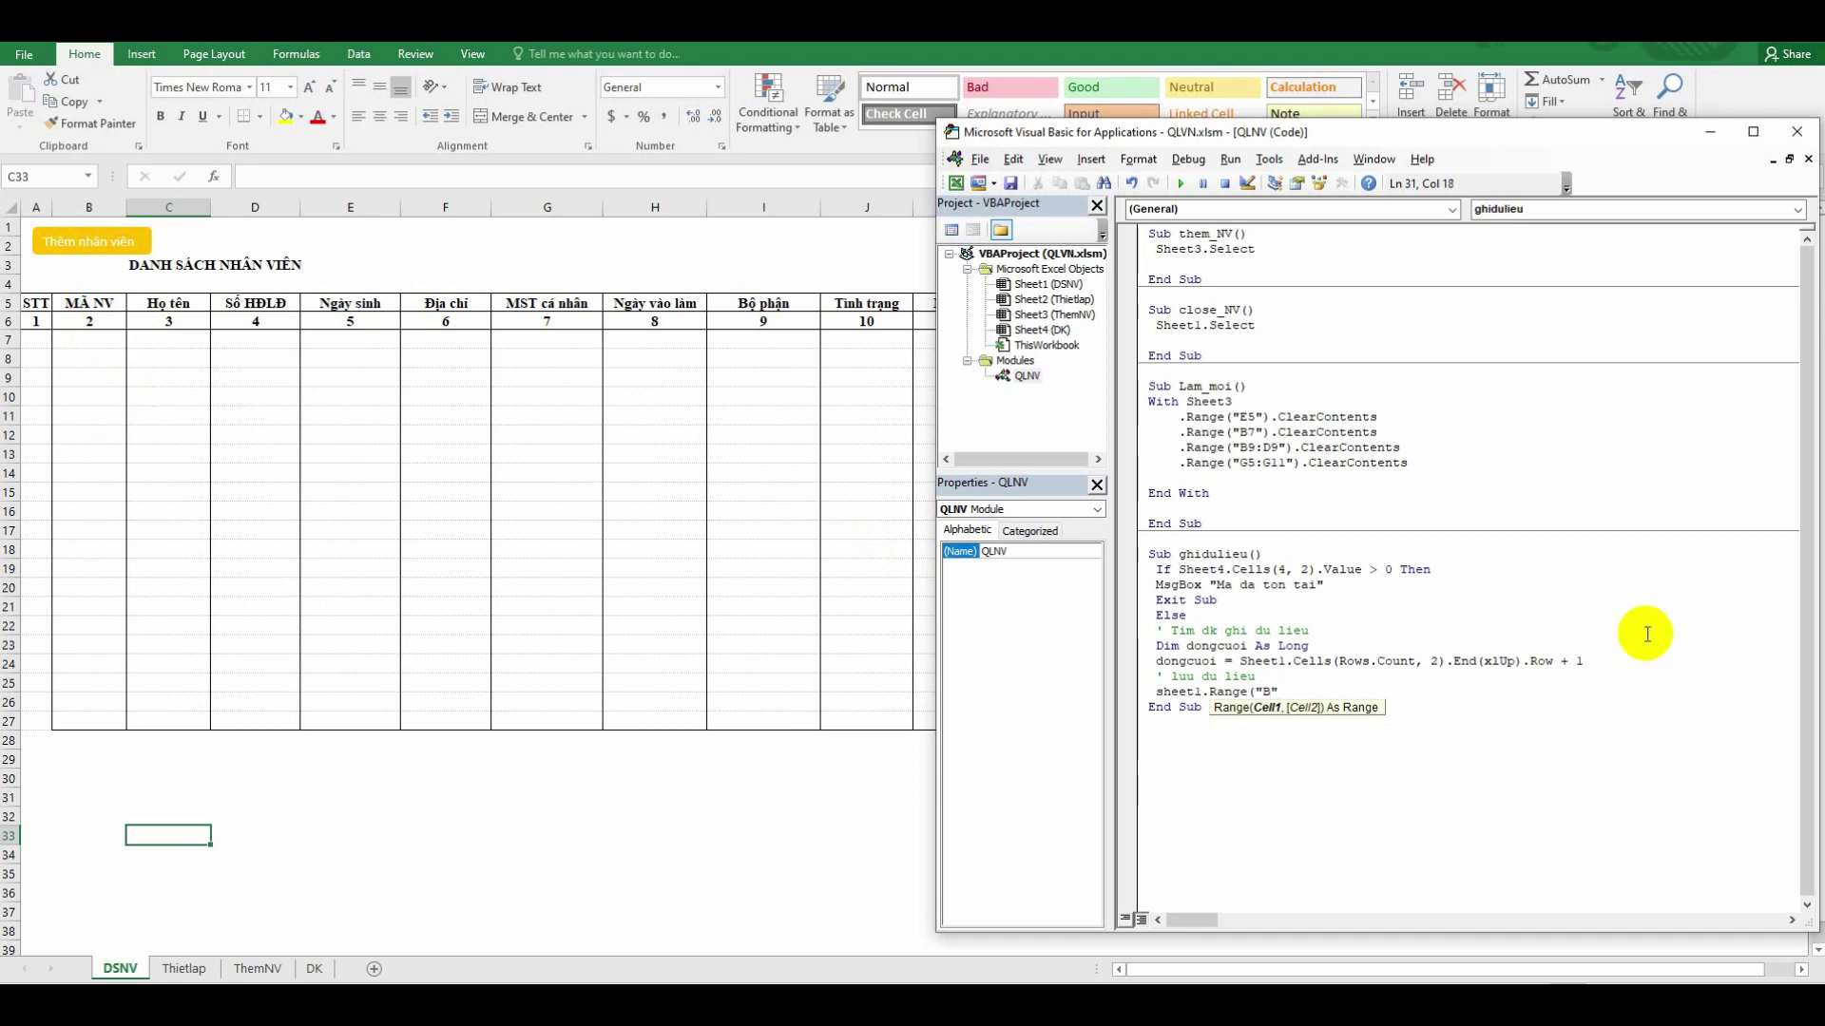
text(& )
text(dongcuoi &)
text(":")
click(751, 489)
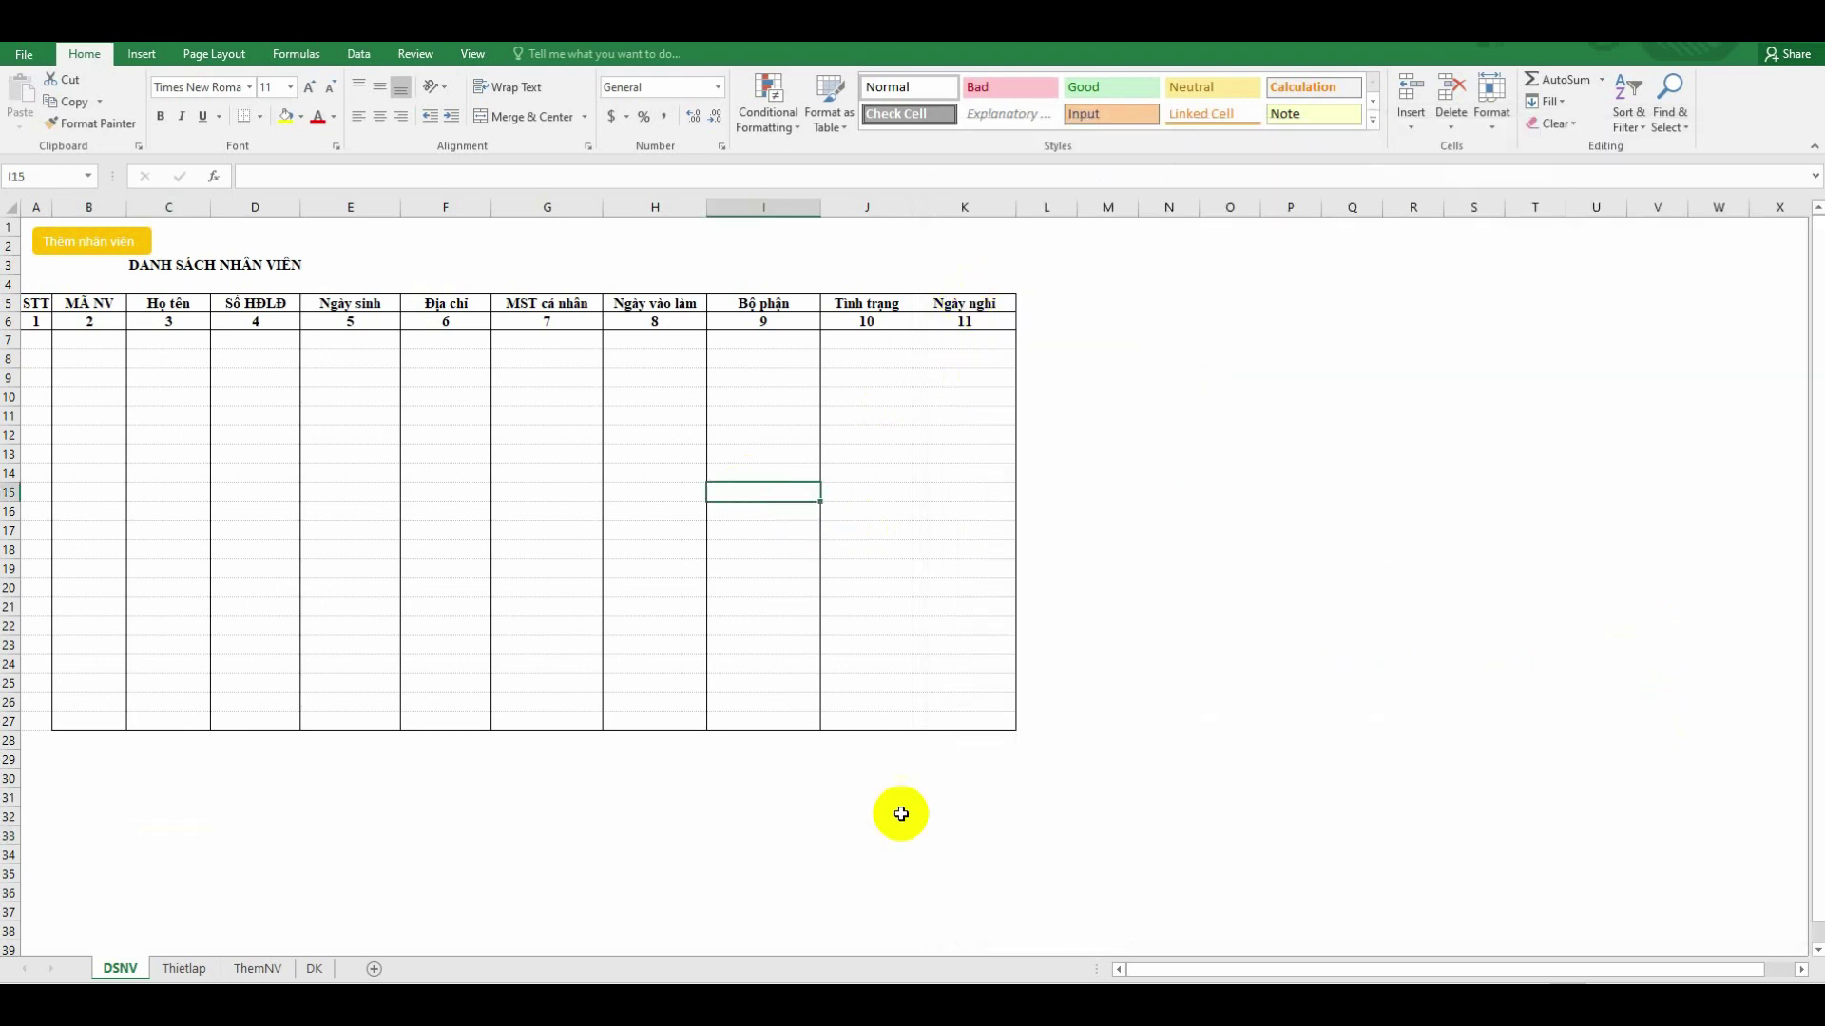
click(771, 936)
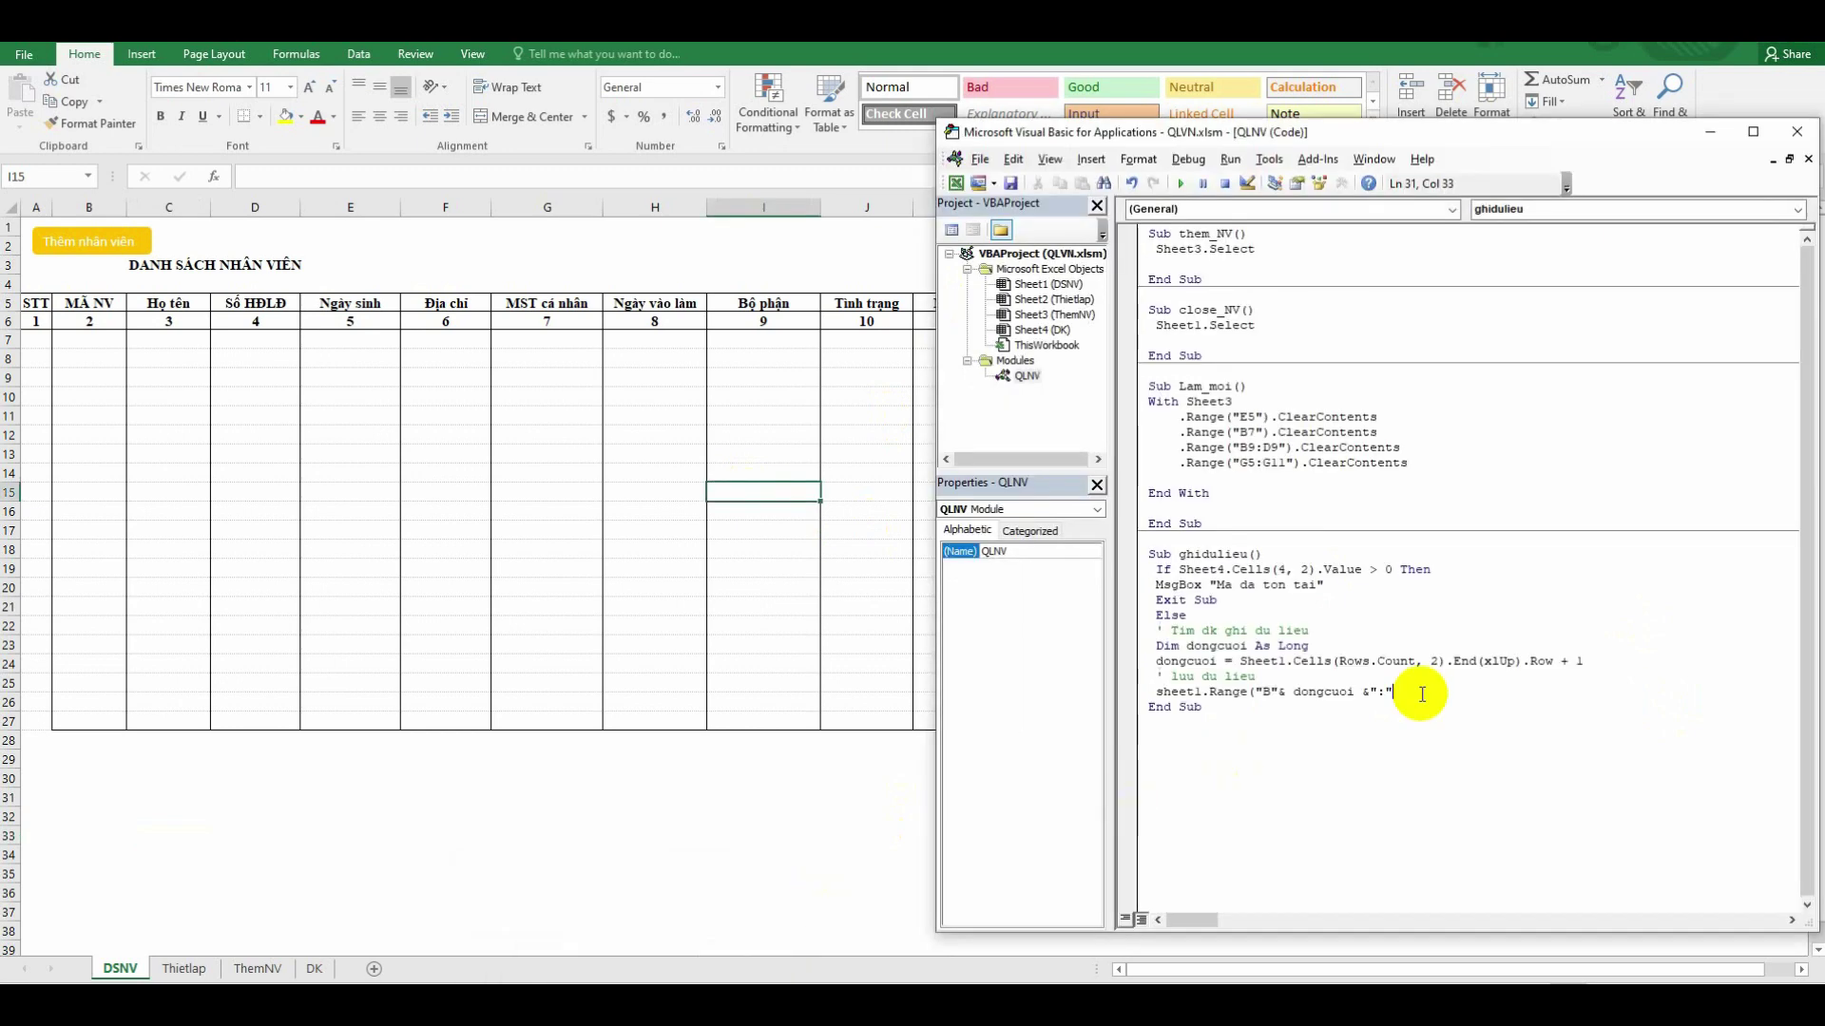
Complete the target range with &"K" & dongcuoi).Value= and bring up the DK sheet
text(K)
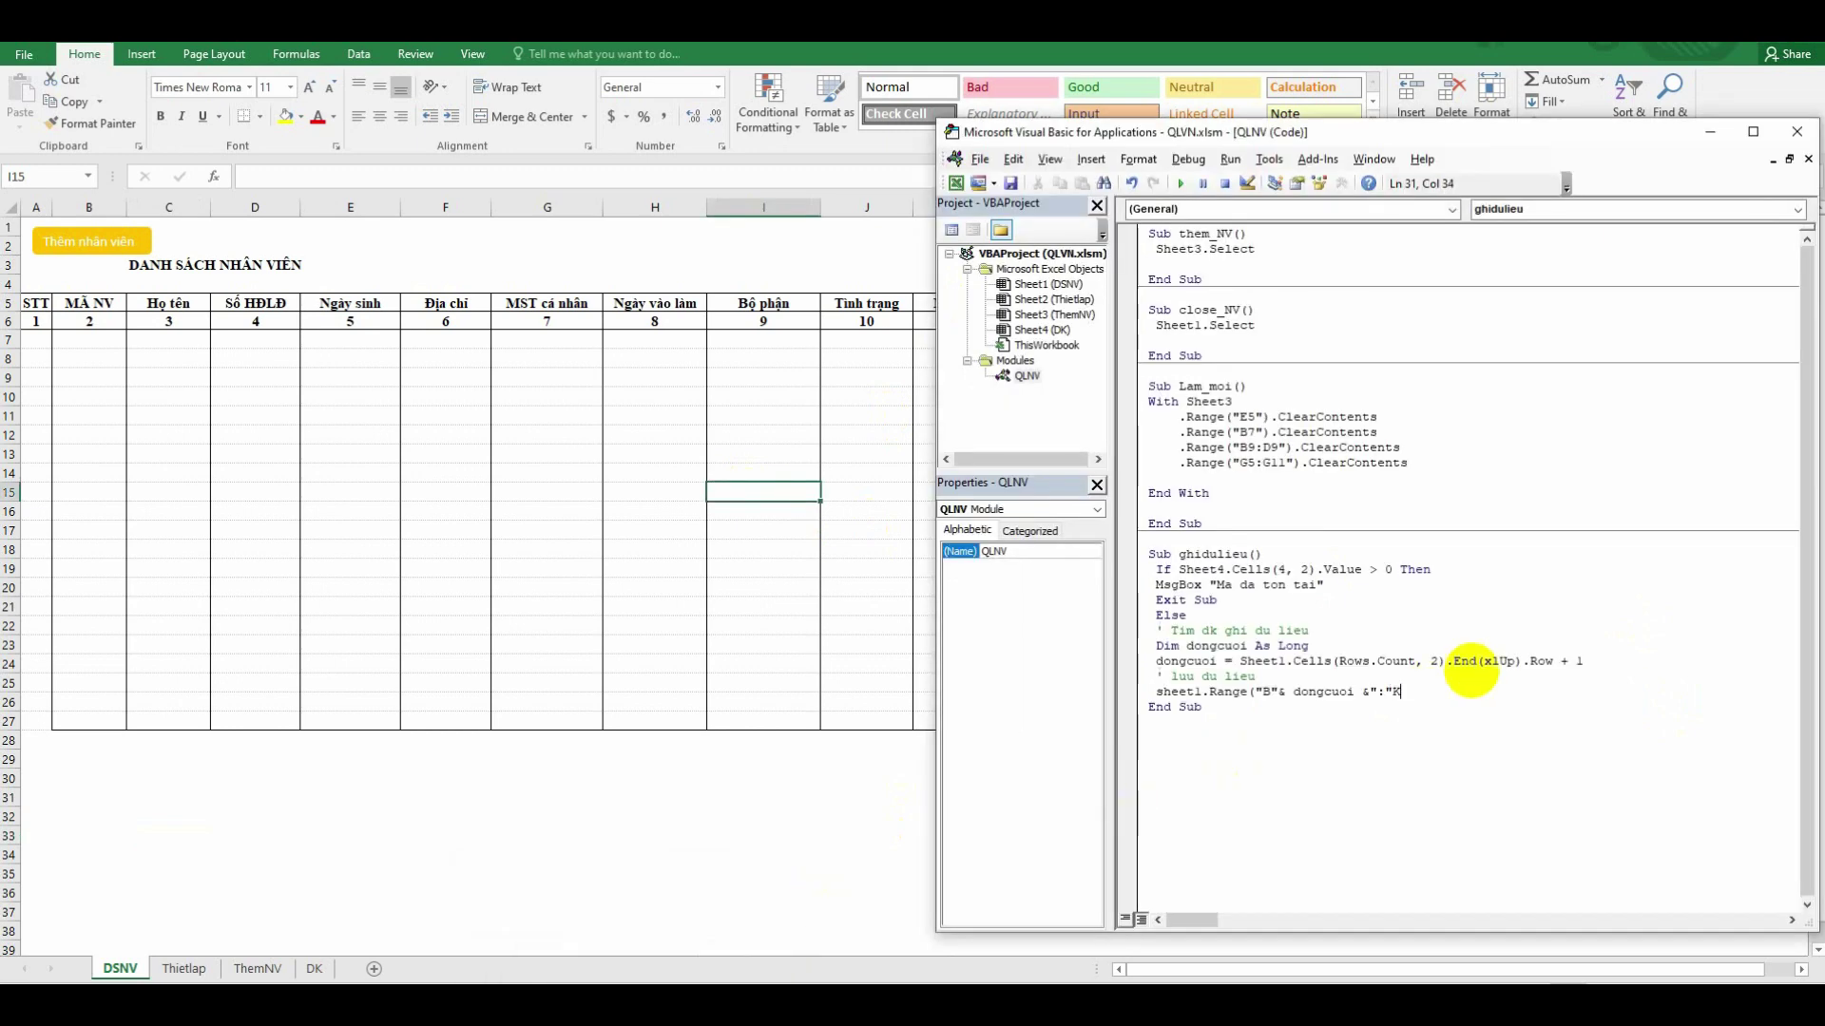
key(BackSpace)
text("&")
text(K")
key(BackSpace)
text(&)
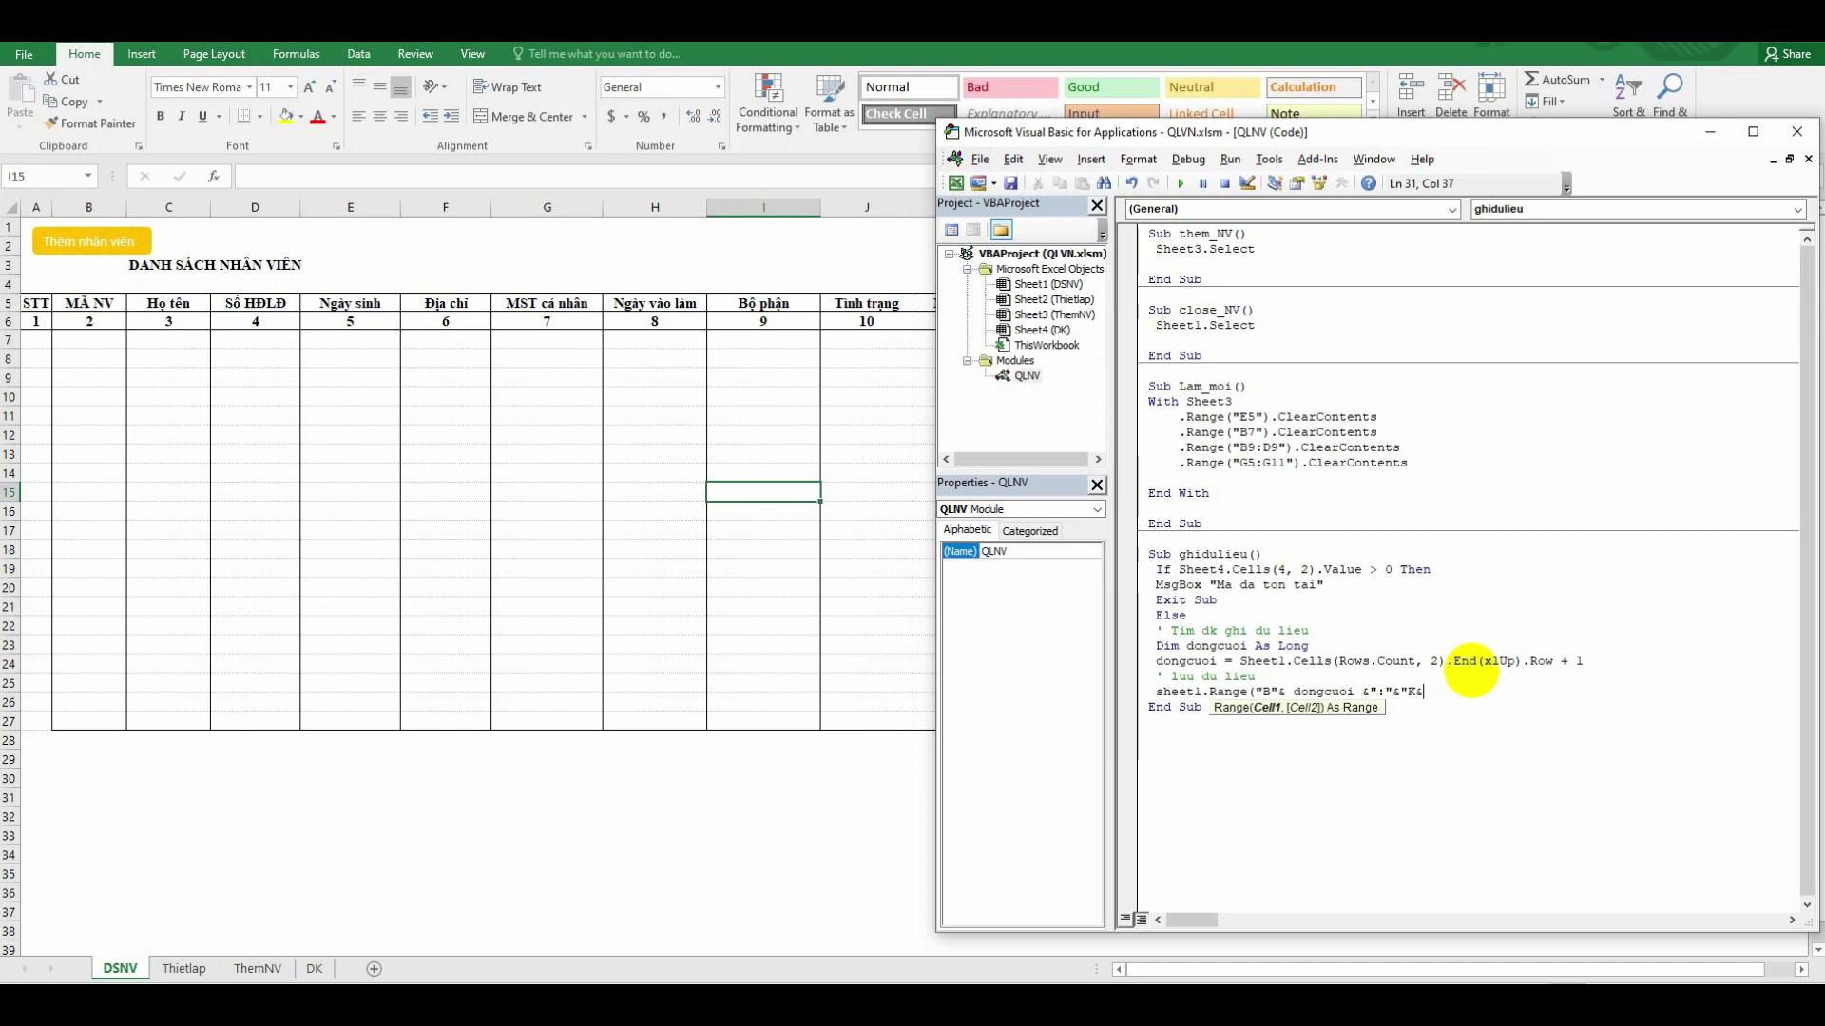
key(BackSpace)
text("& dong)
text(cuoi)
text().value=)
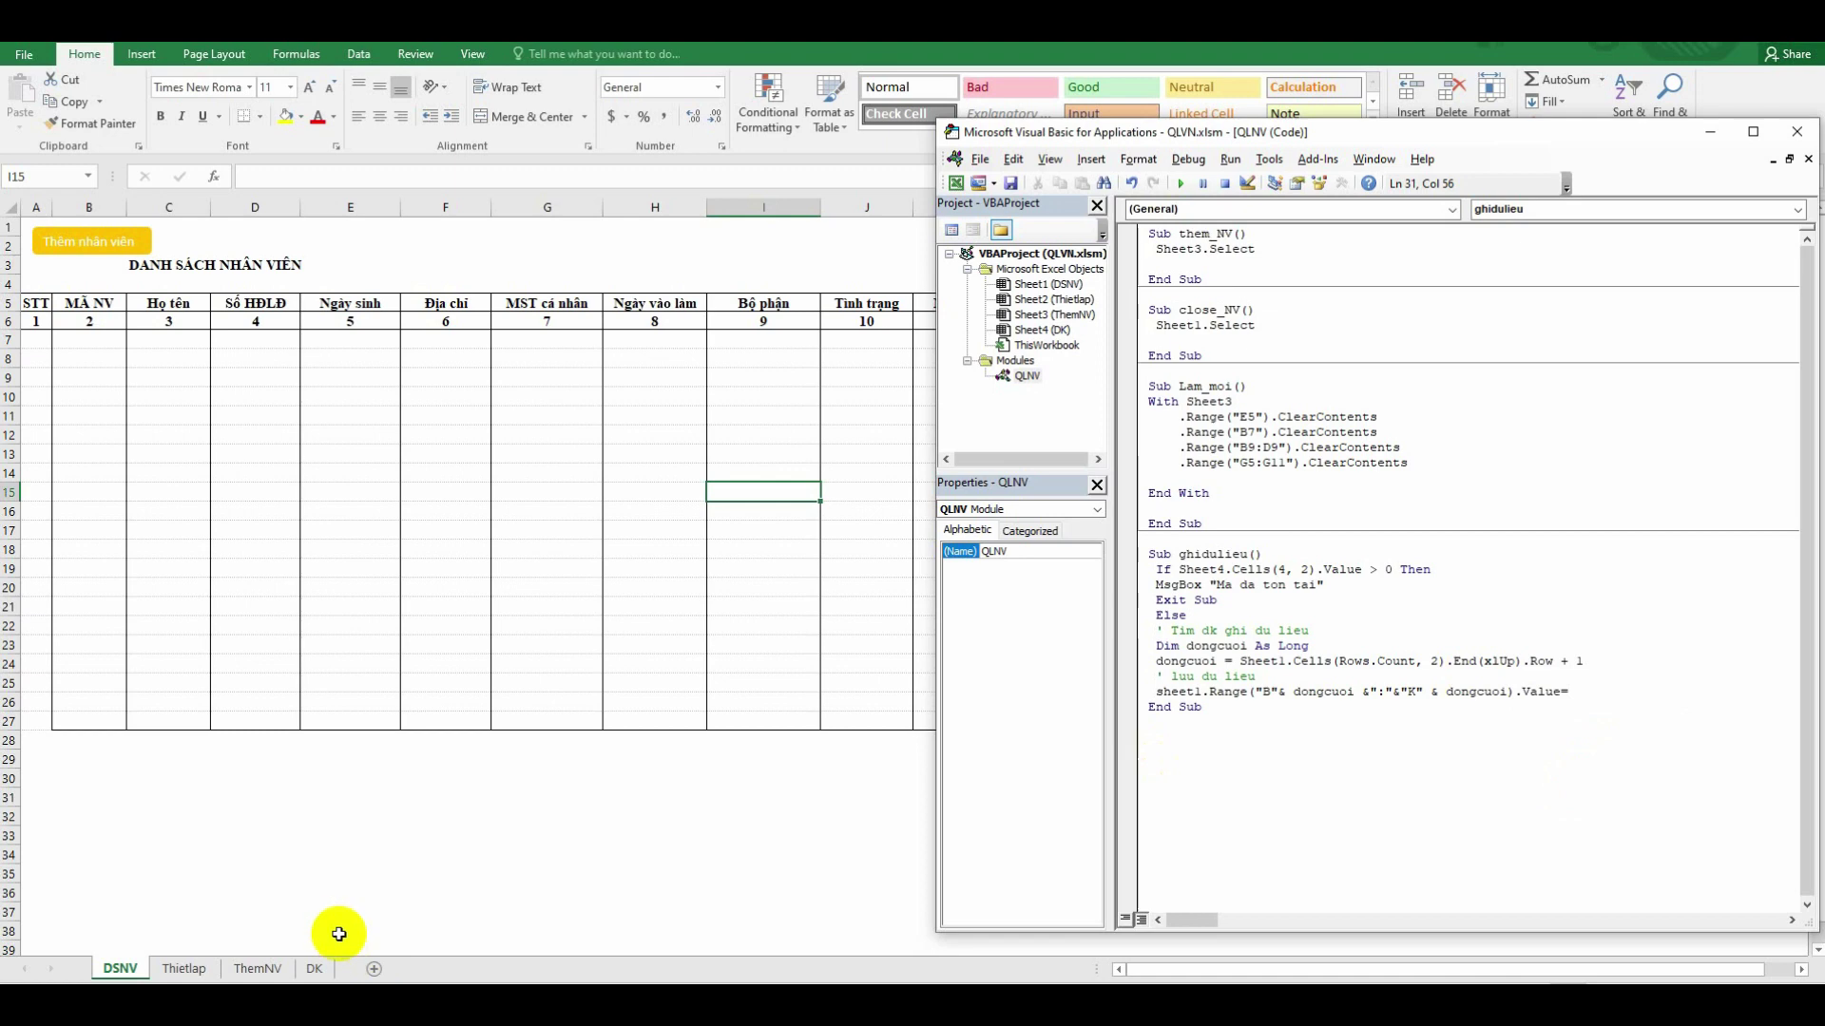
click(311, 969)
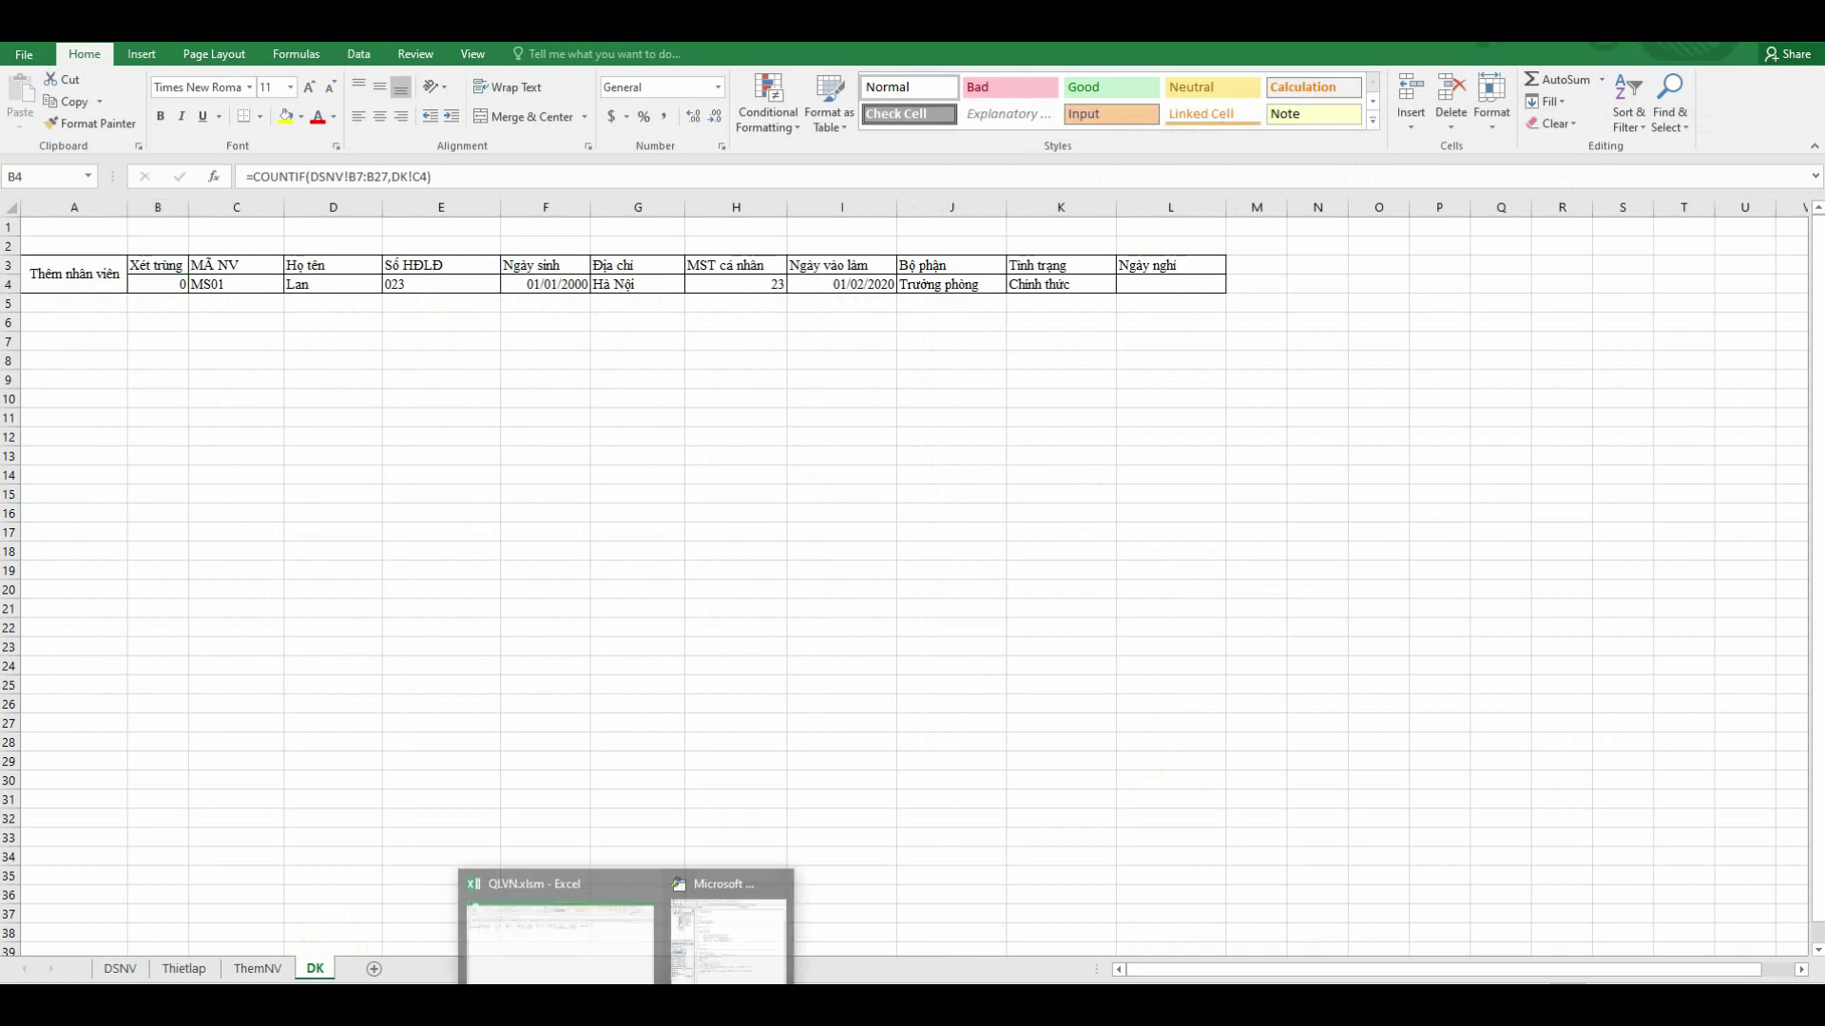
Finish the save line with Sheet4.Range("C4:L4").Value after checking C4:L4 on DK
click(729, 933)
text(sheet1.Range("B"& dongcuoi &":"&"K" & dongcuoi).Value= sheet)
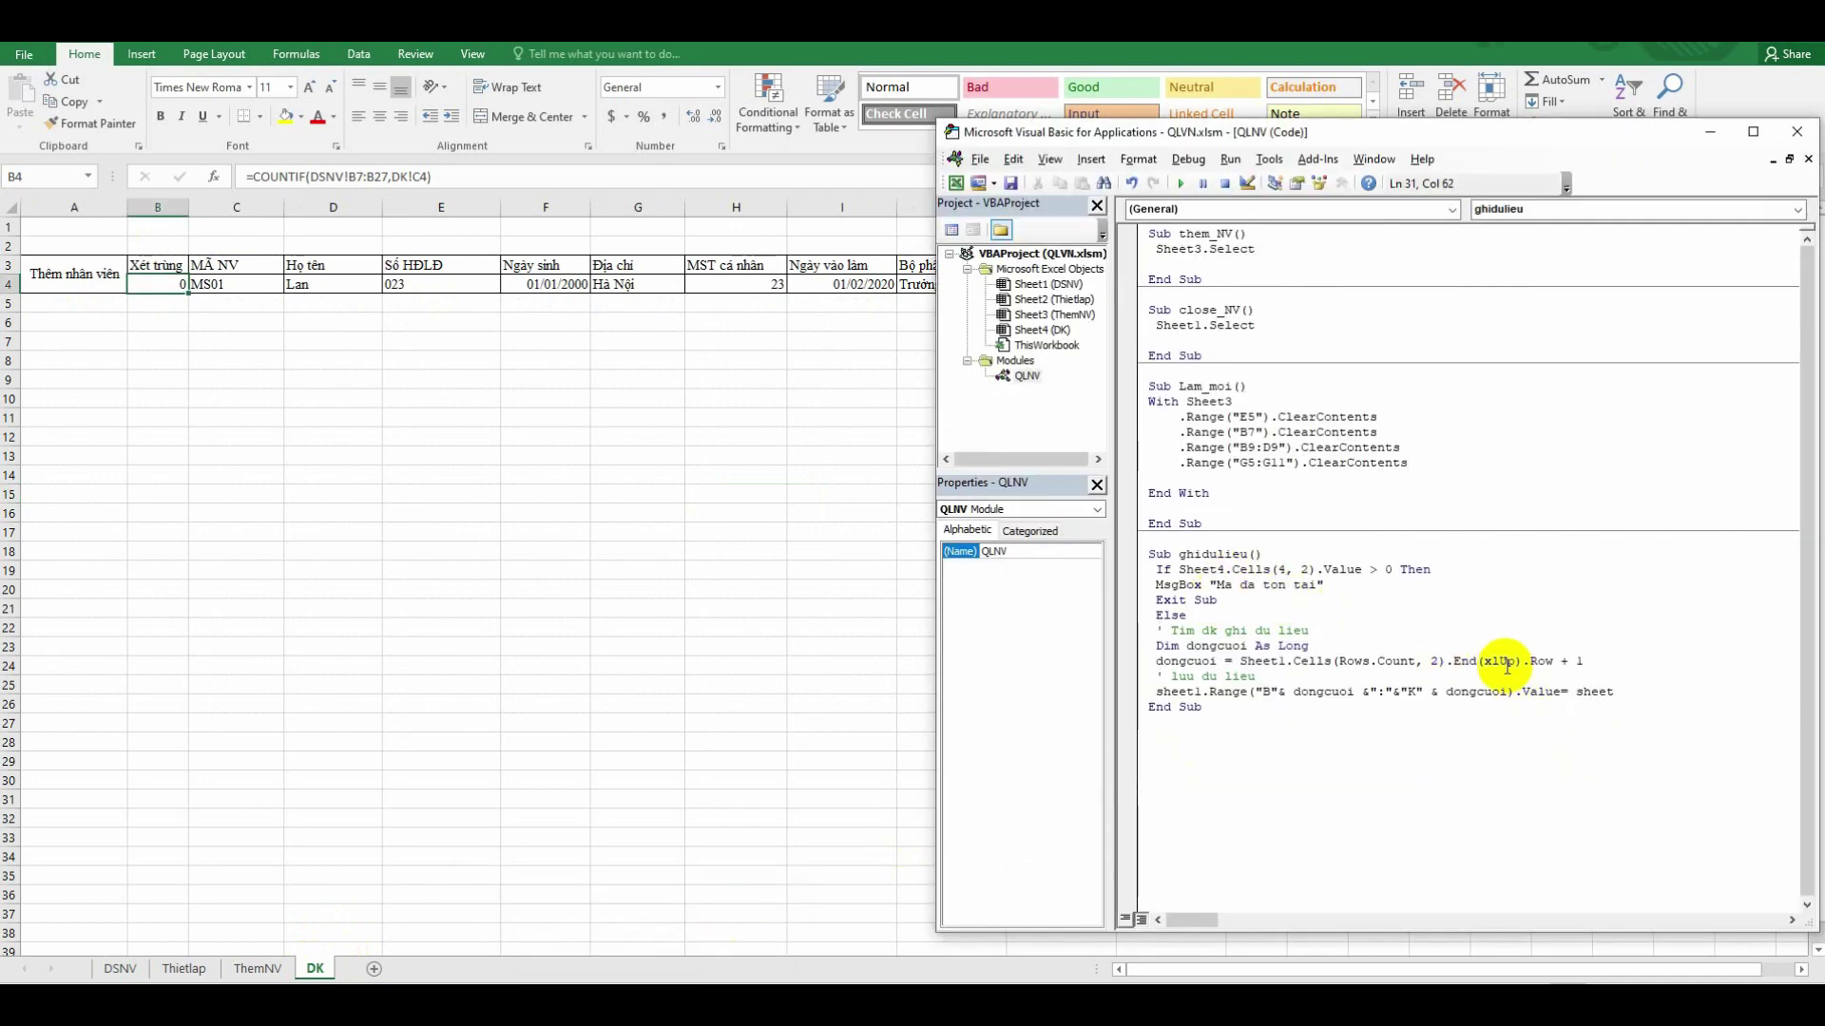
text(4.)
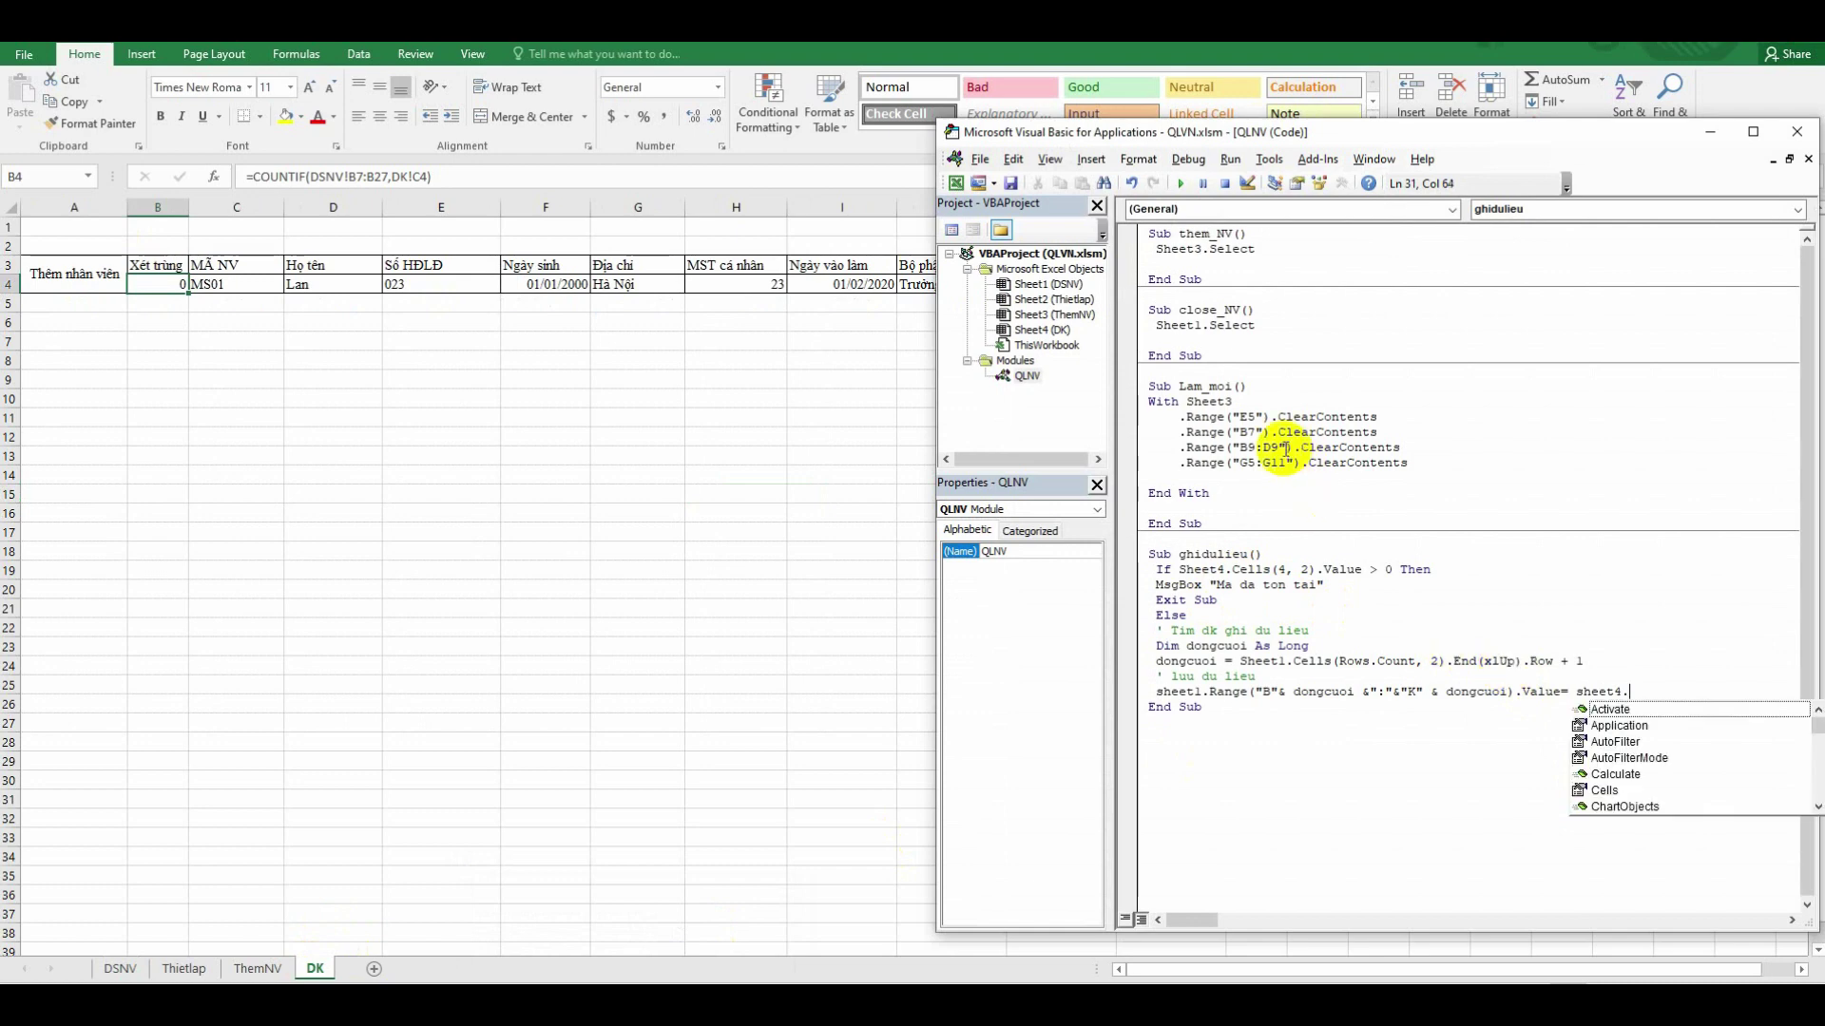
text(range()
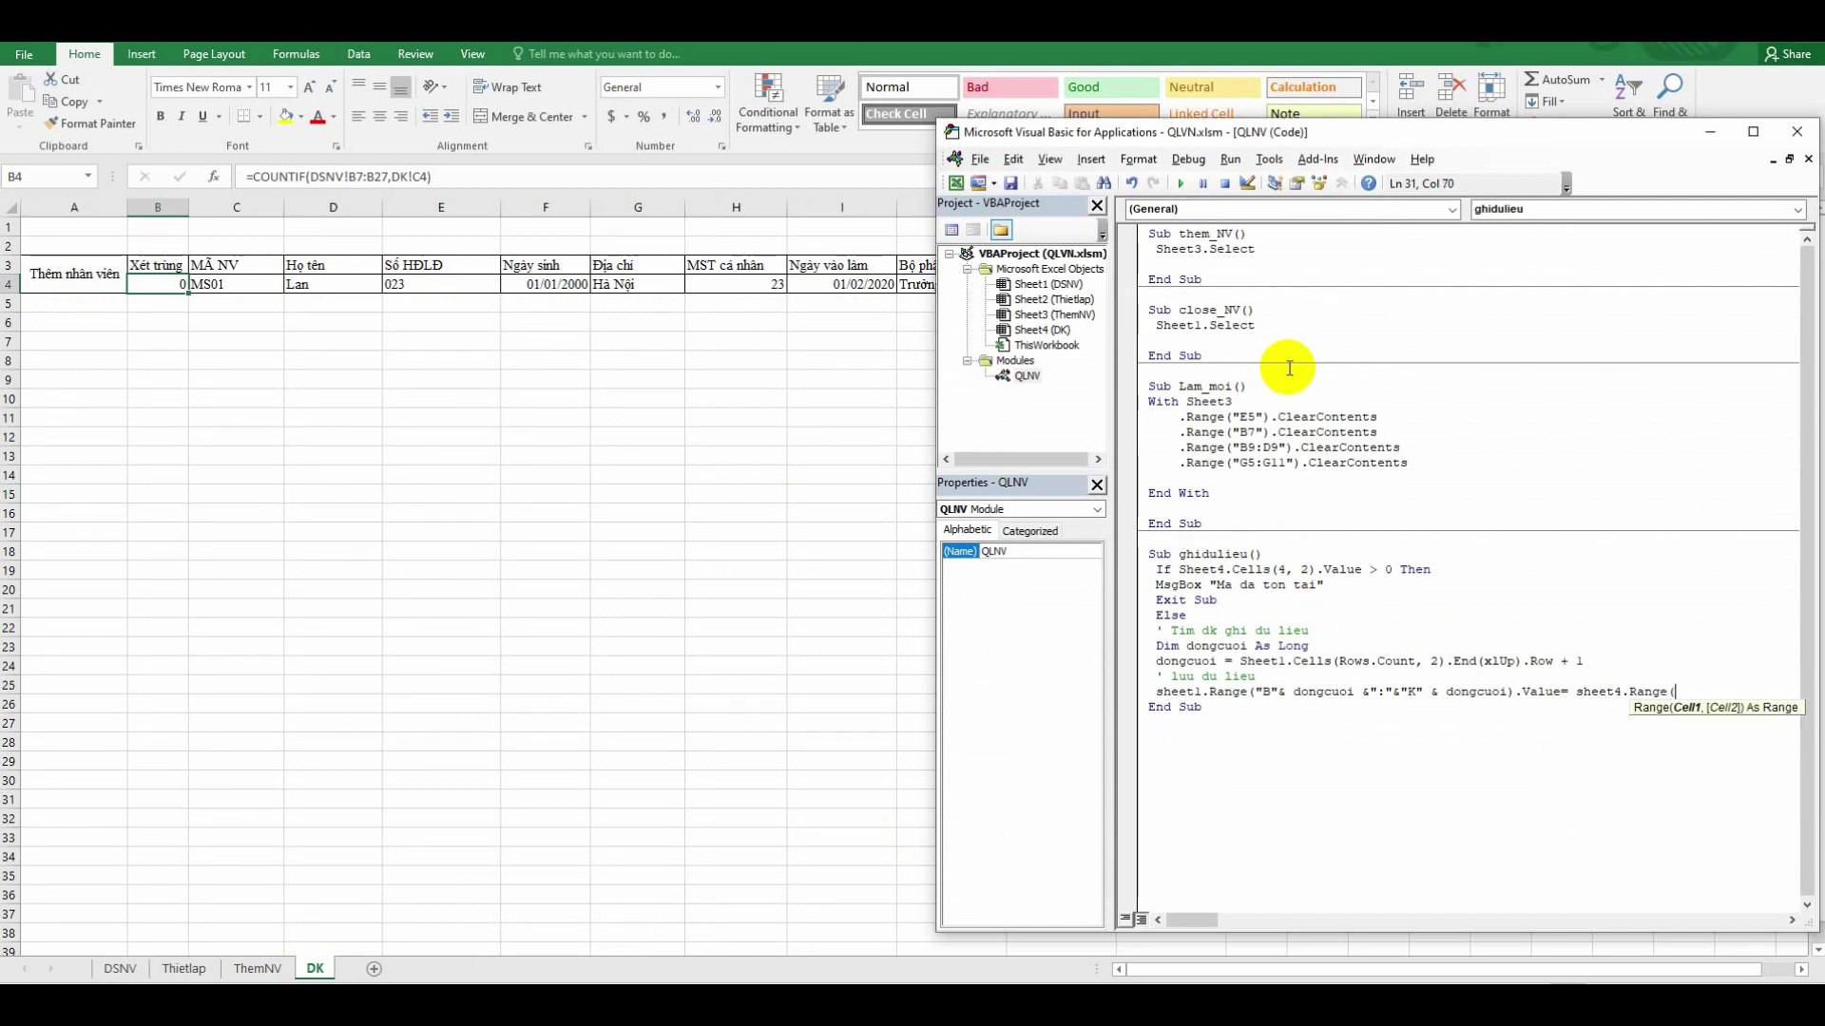
click(225, 290)
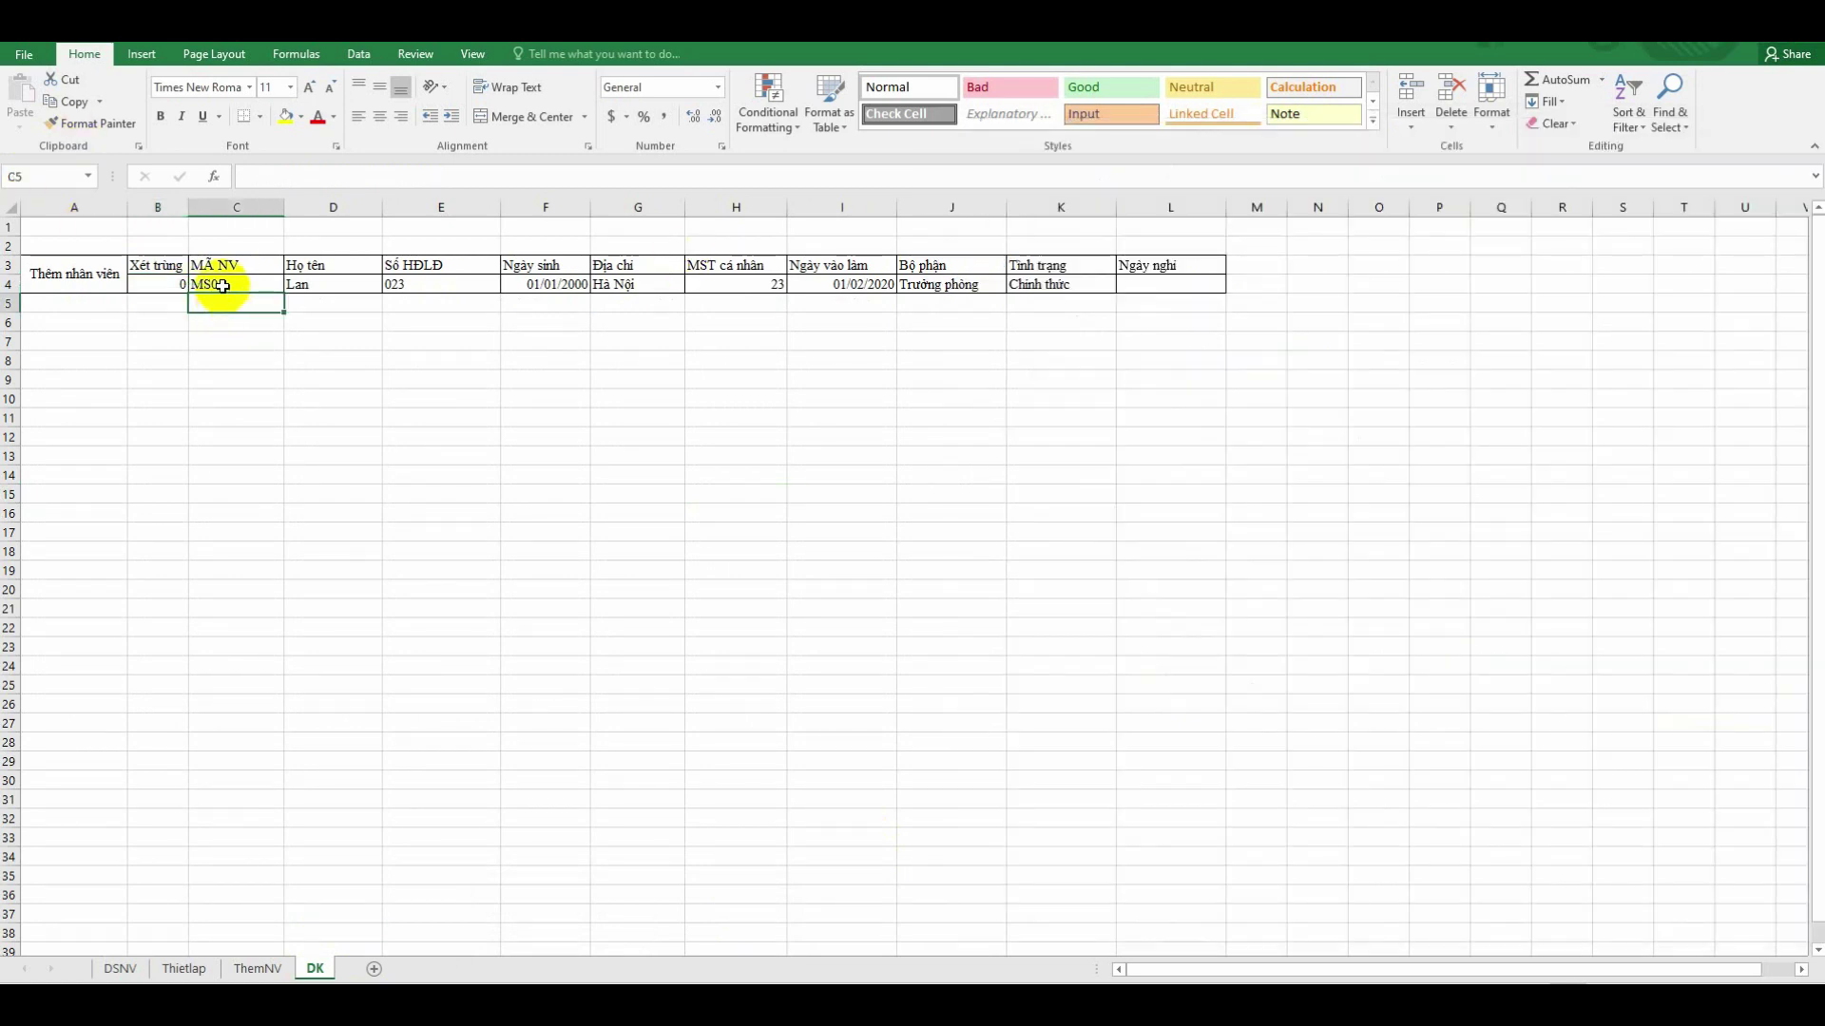
mouse_move(231, 285)
mouse_down()
mouse_move(1263, 318)
mouse_move(1210, 293)
mouse_up()
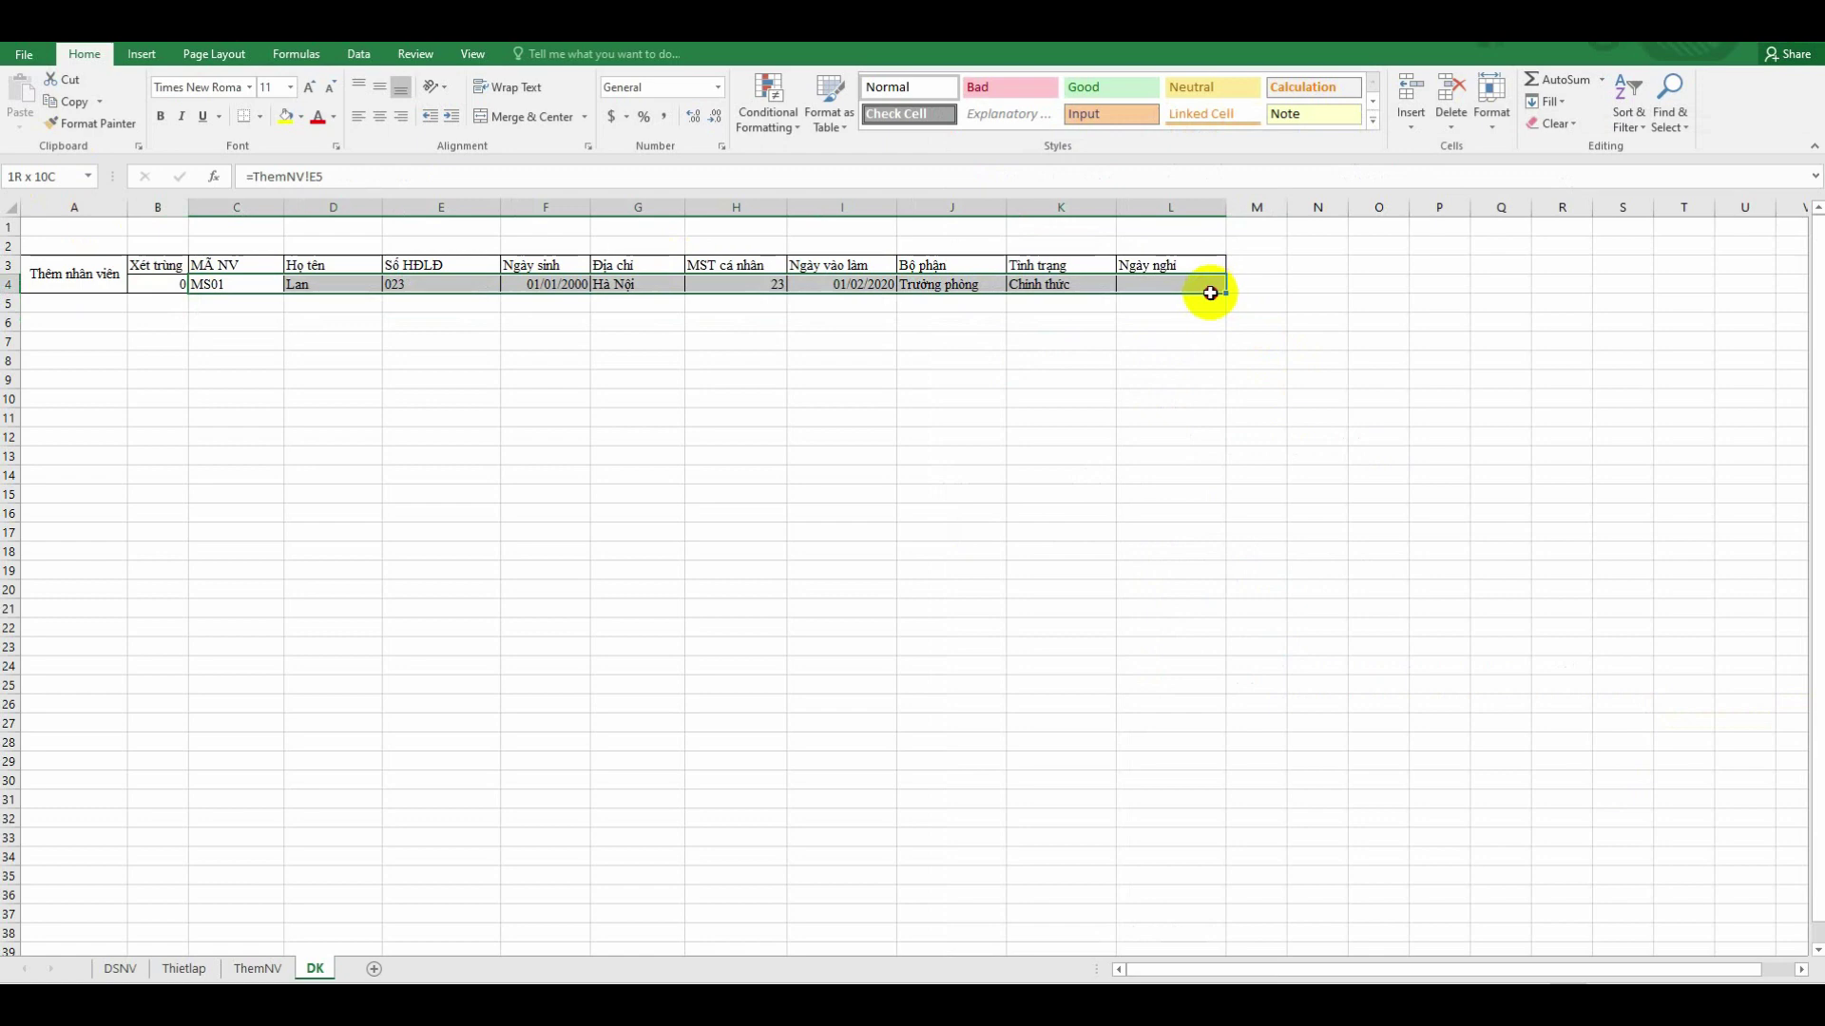
key(alt+F11)
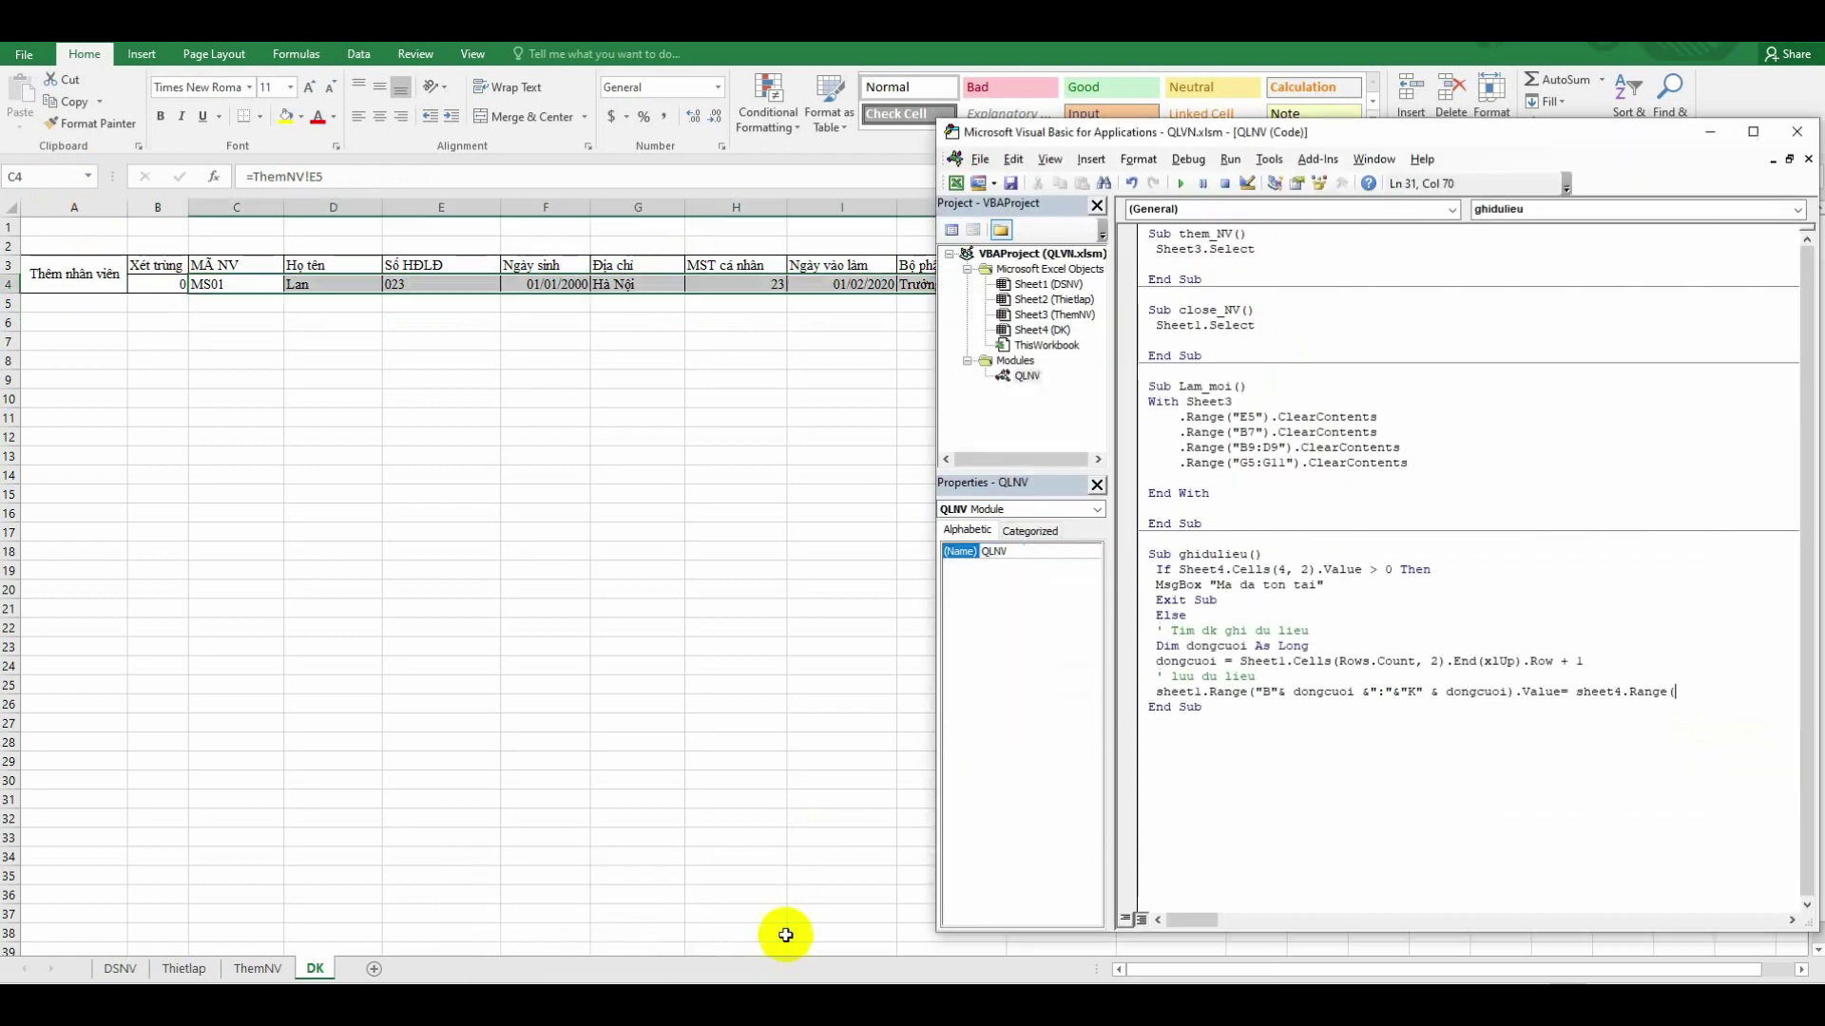
text("C)
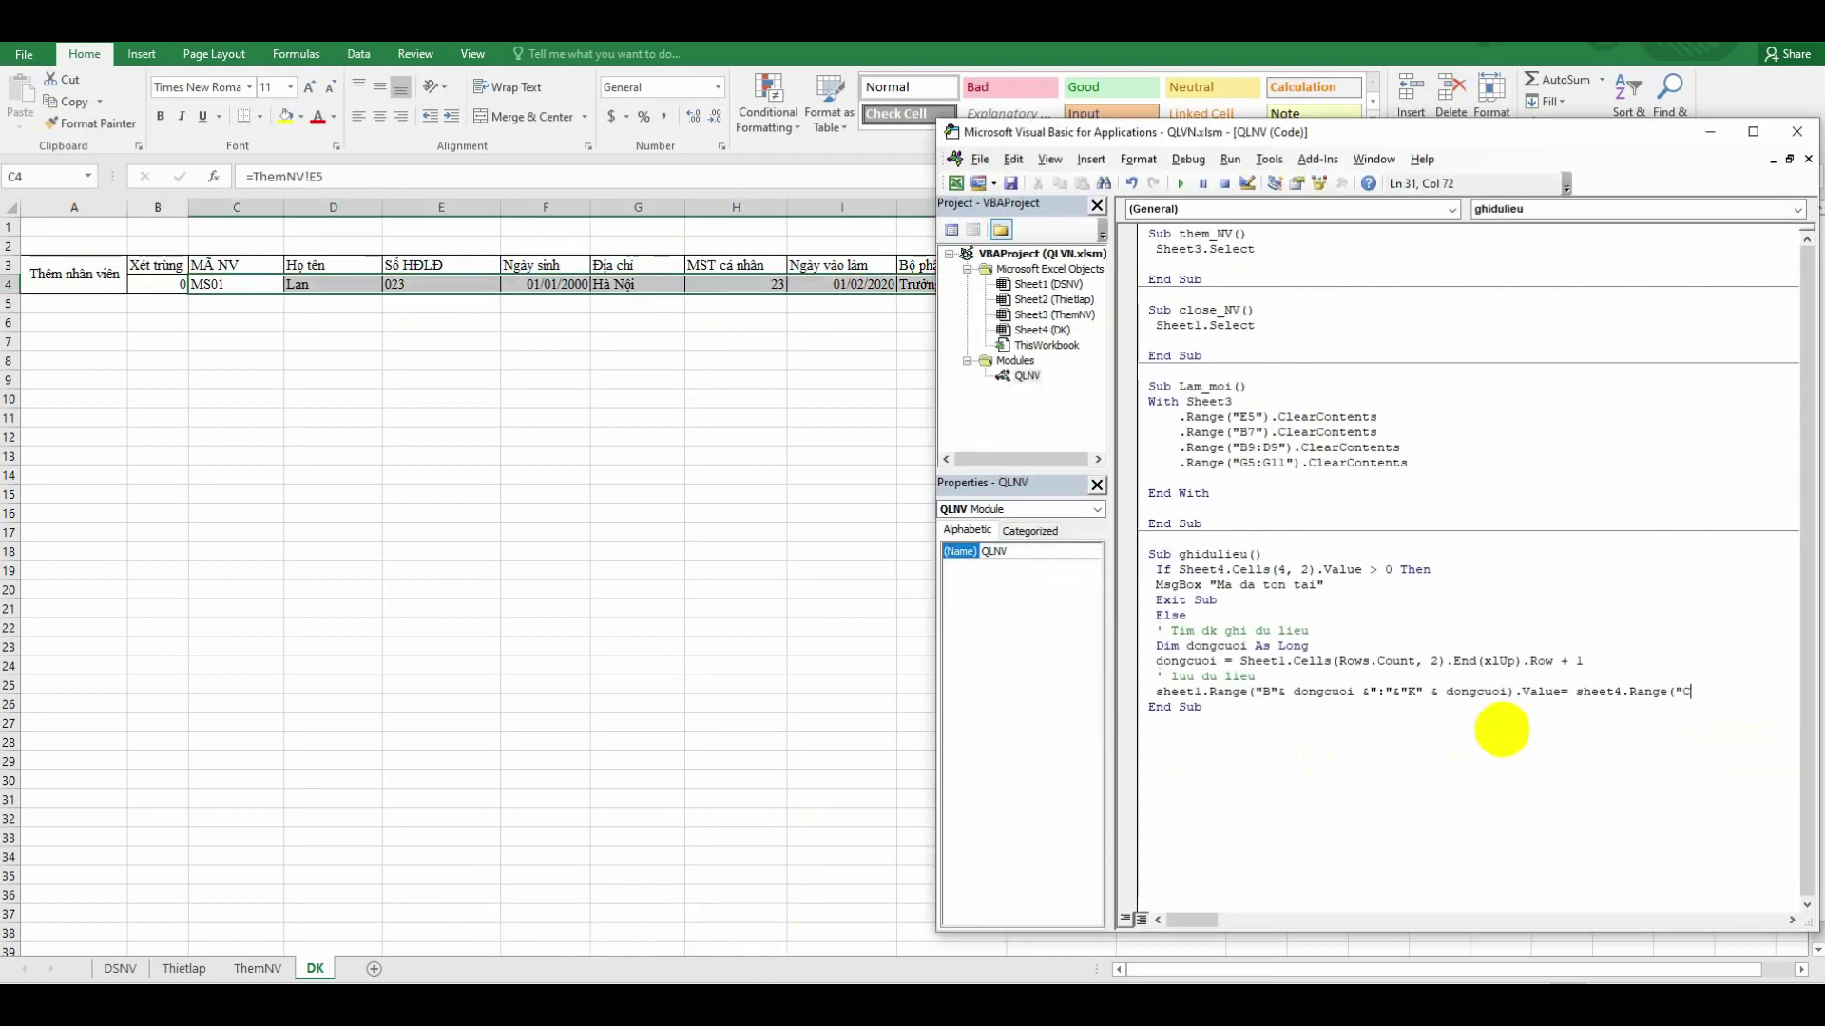
text(4:L4").value)
key(Return)
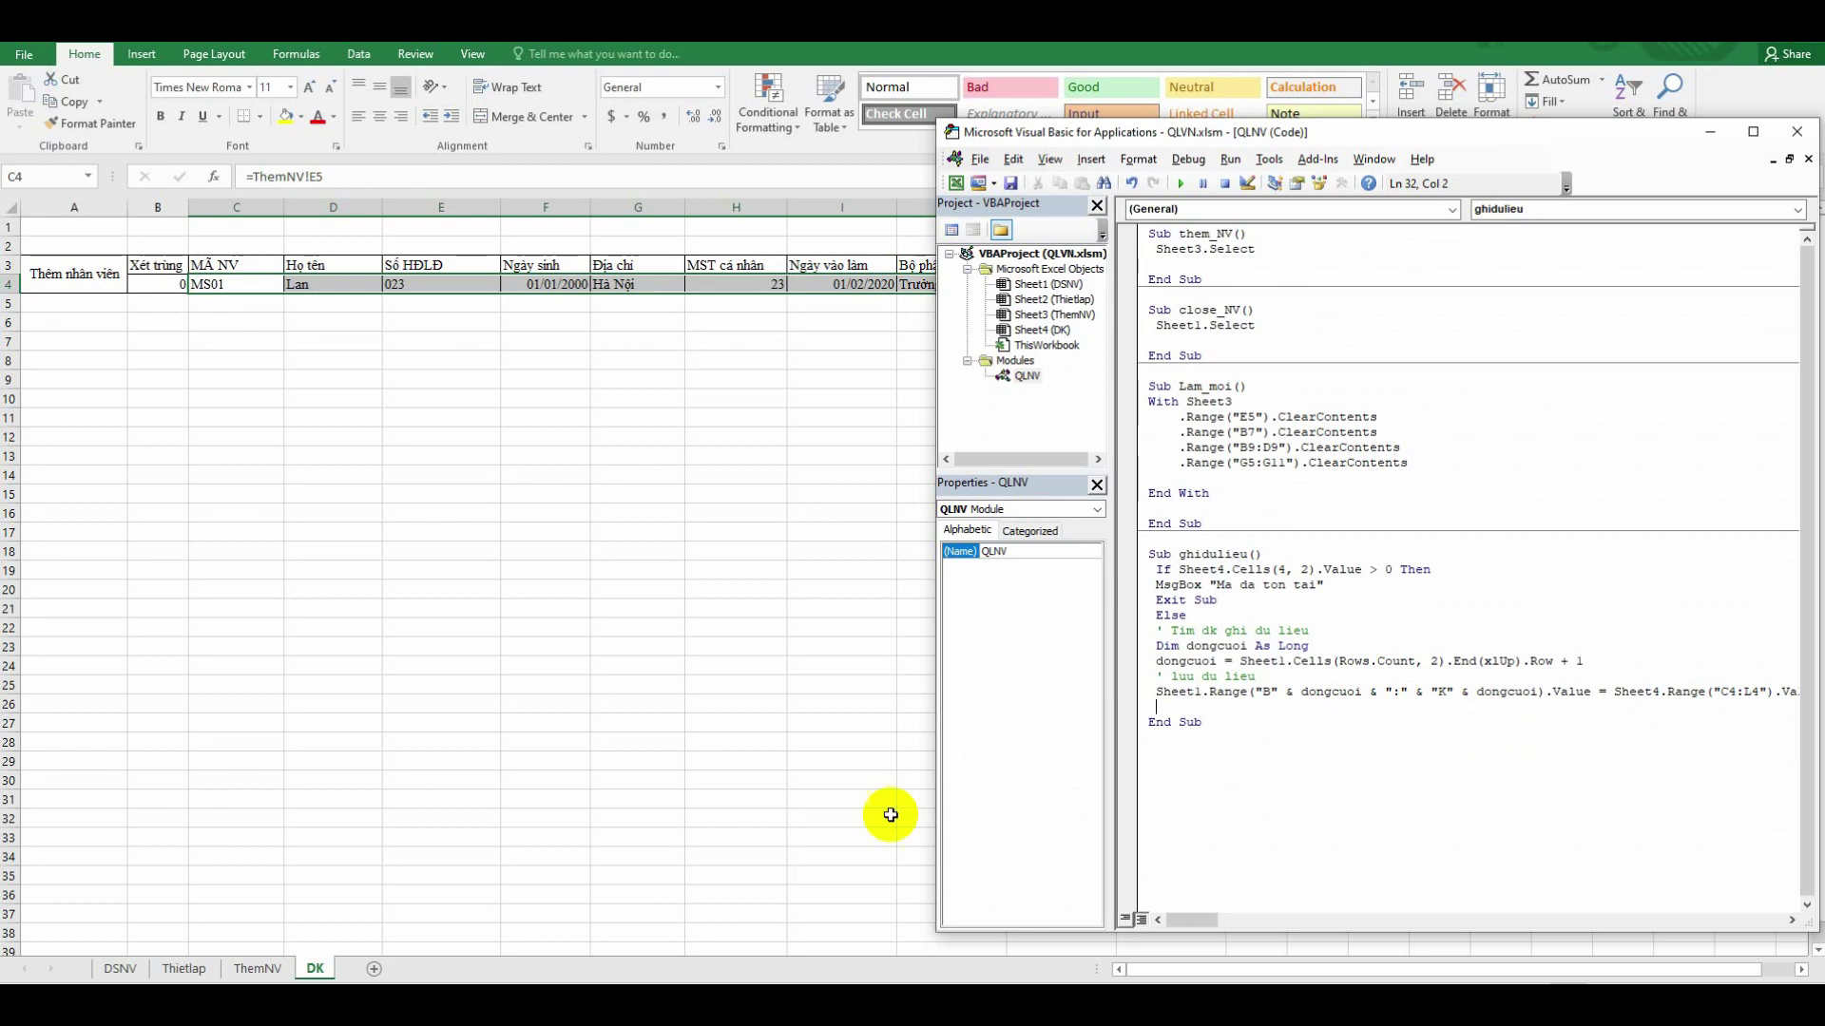
Add the comment 'Xoa du lieu cu' and Call Lam_moi after the save line
click(258, 969)
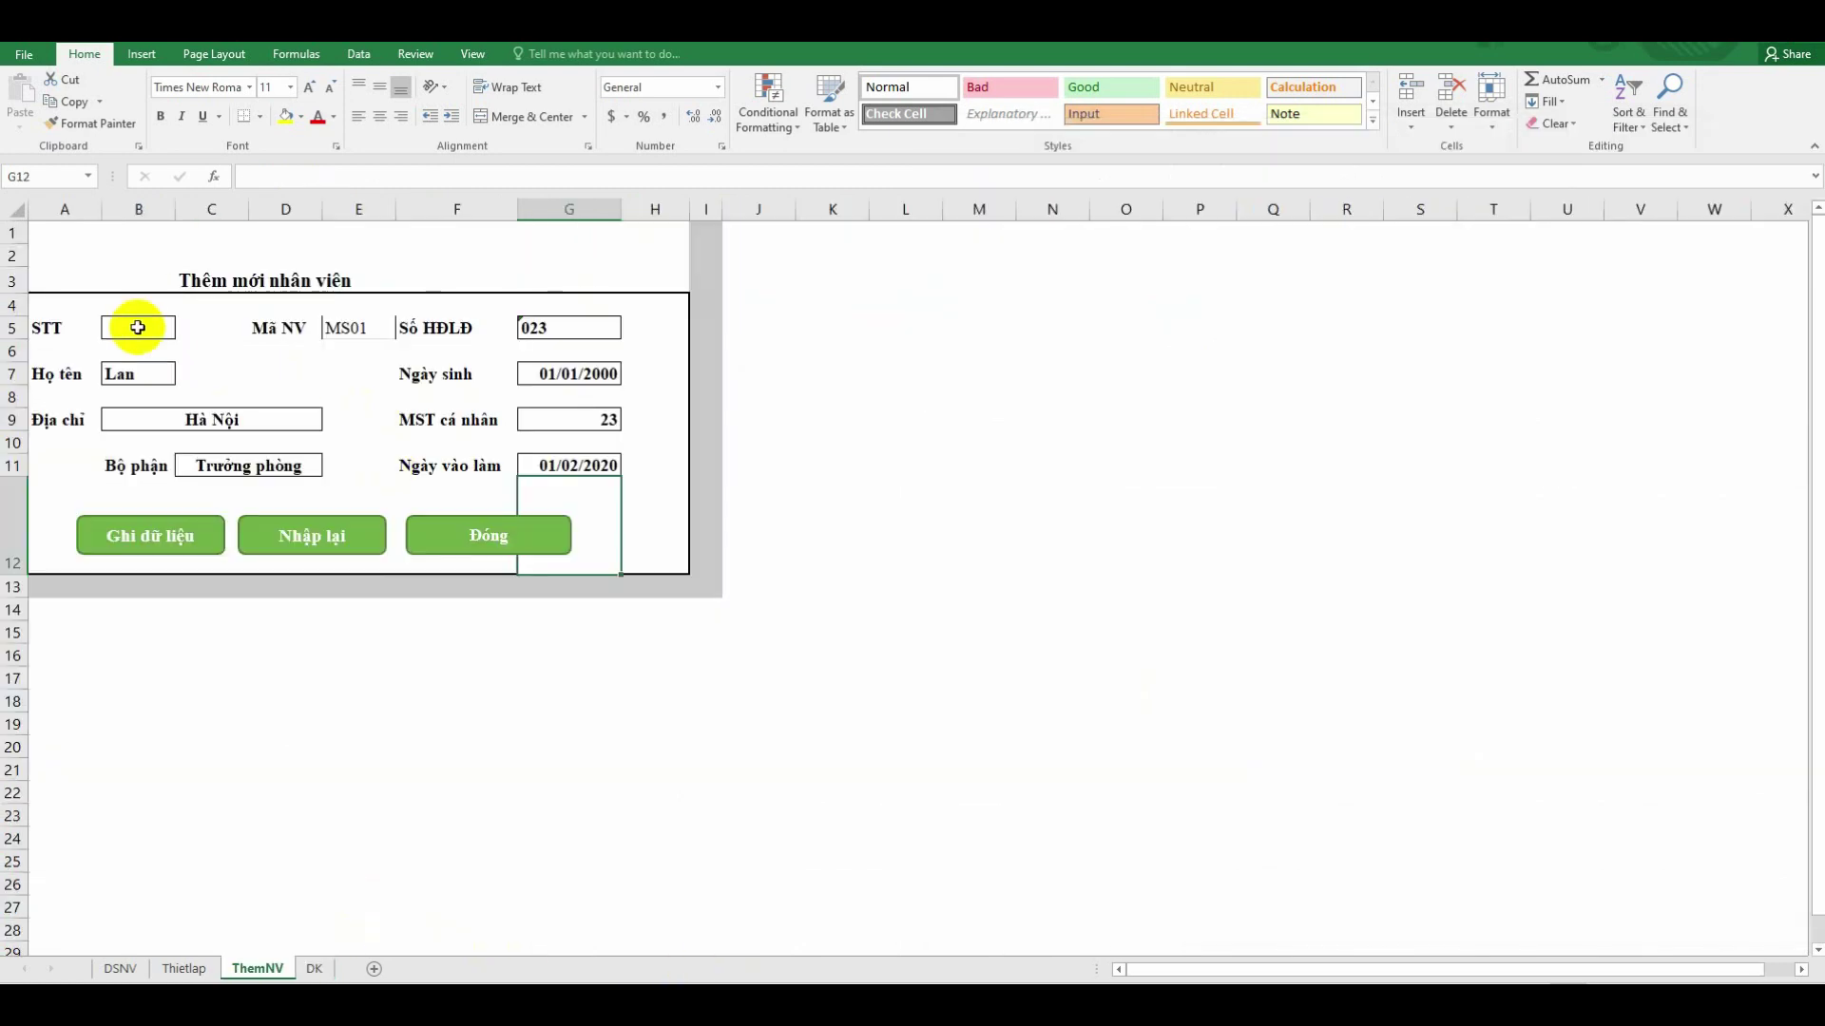
click(319, 968)
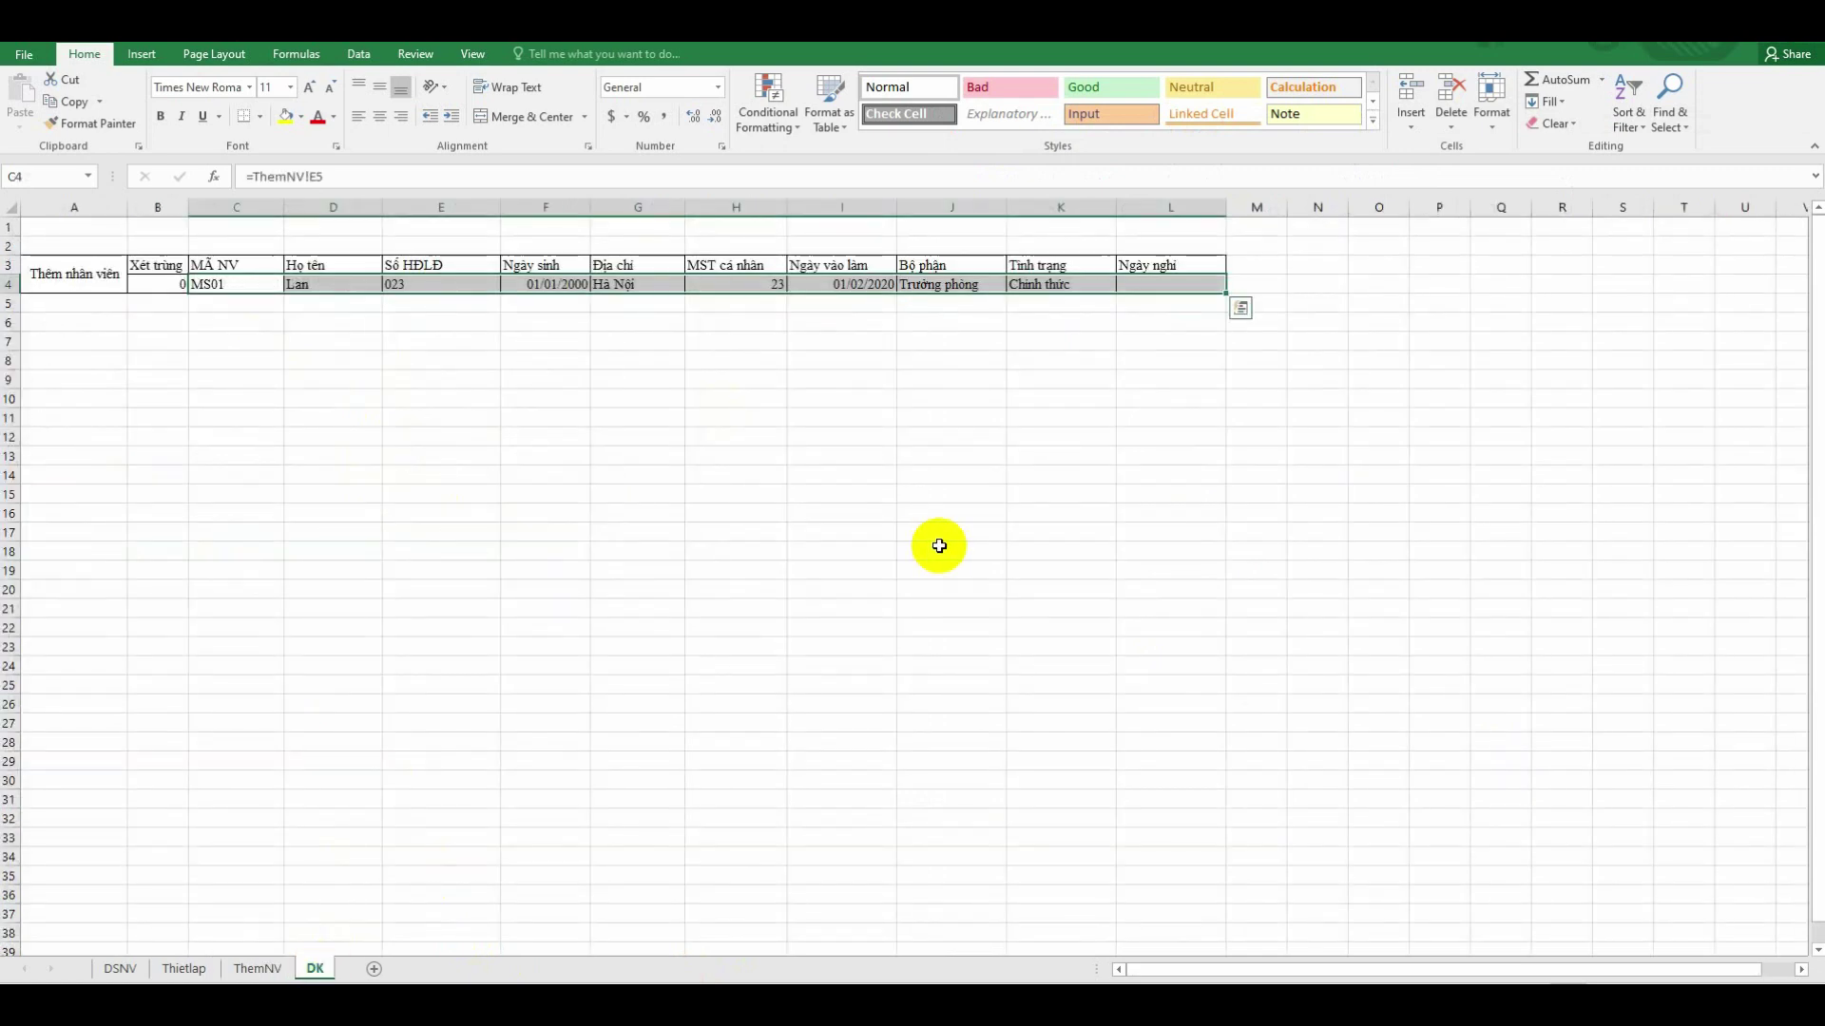
click(258, 968)
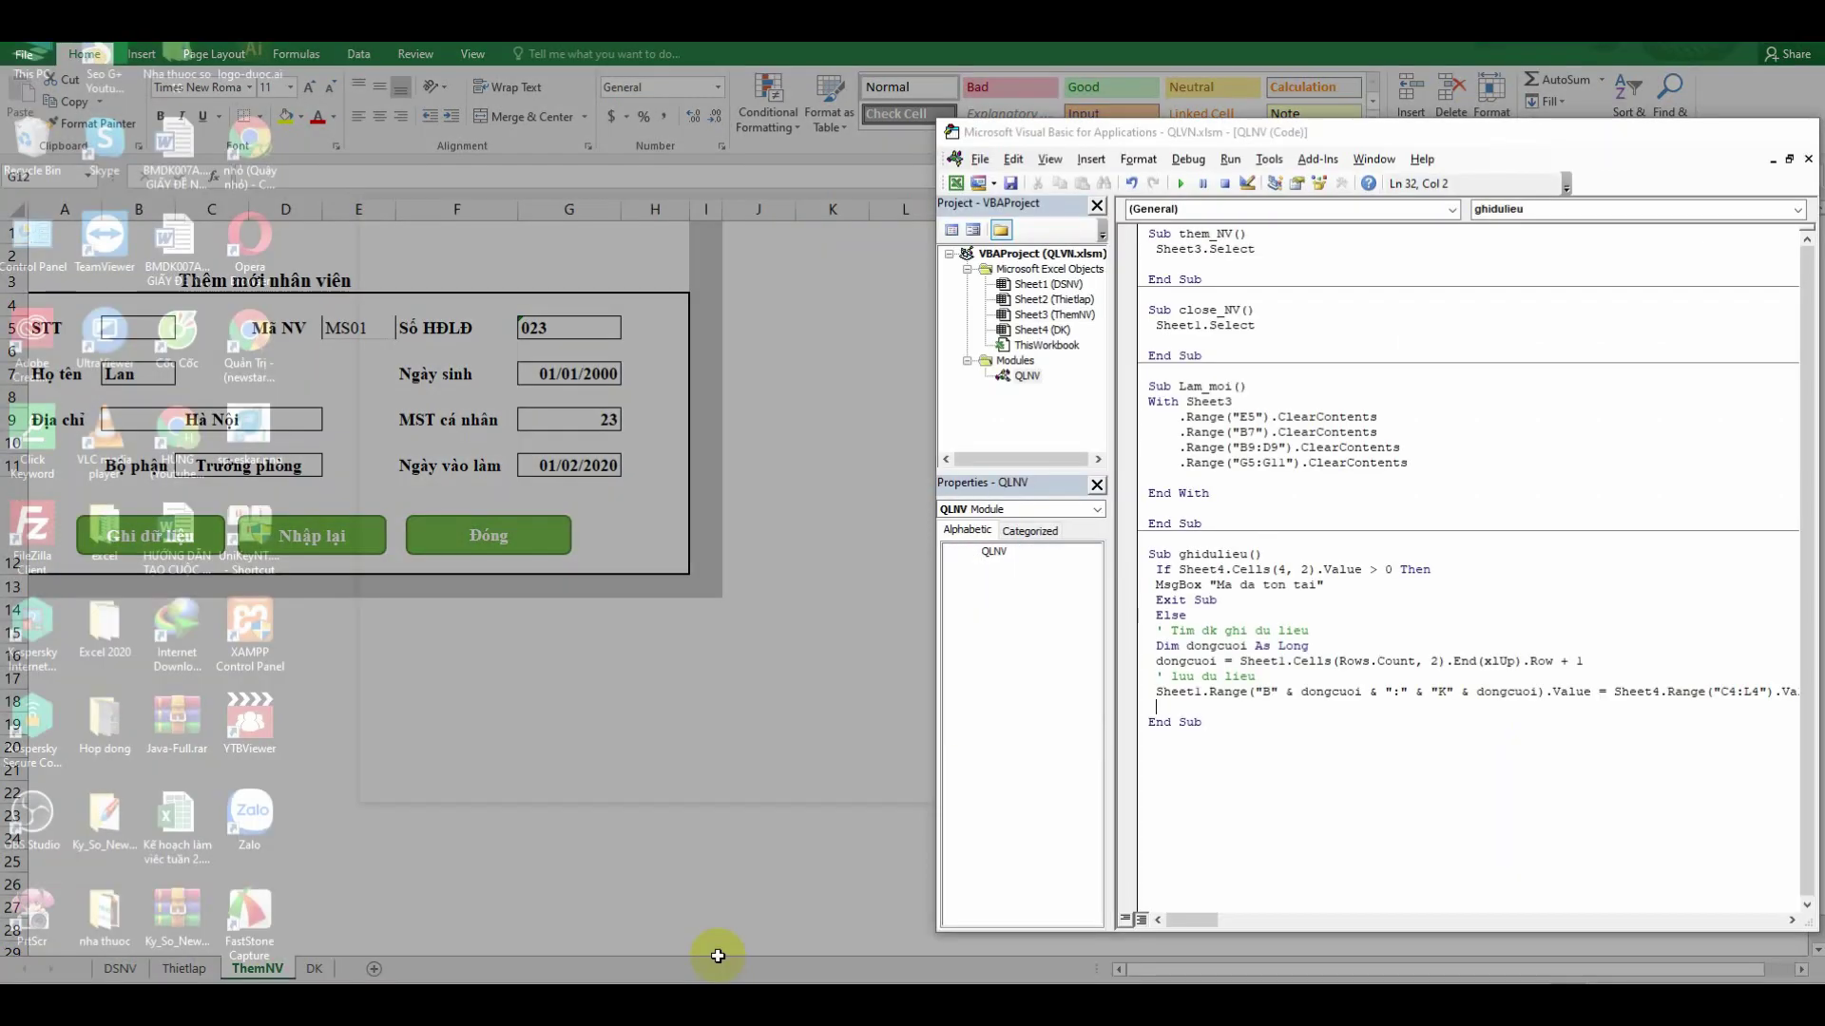
click(608, 955)
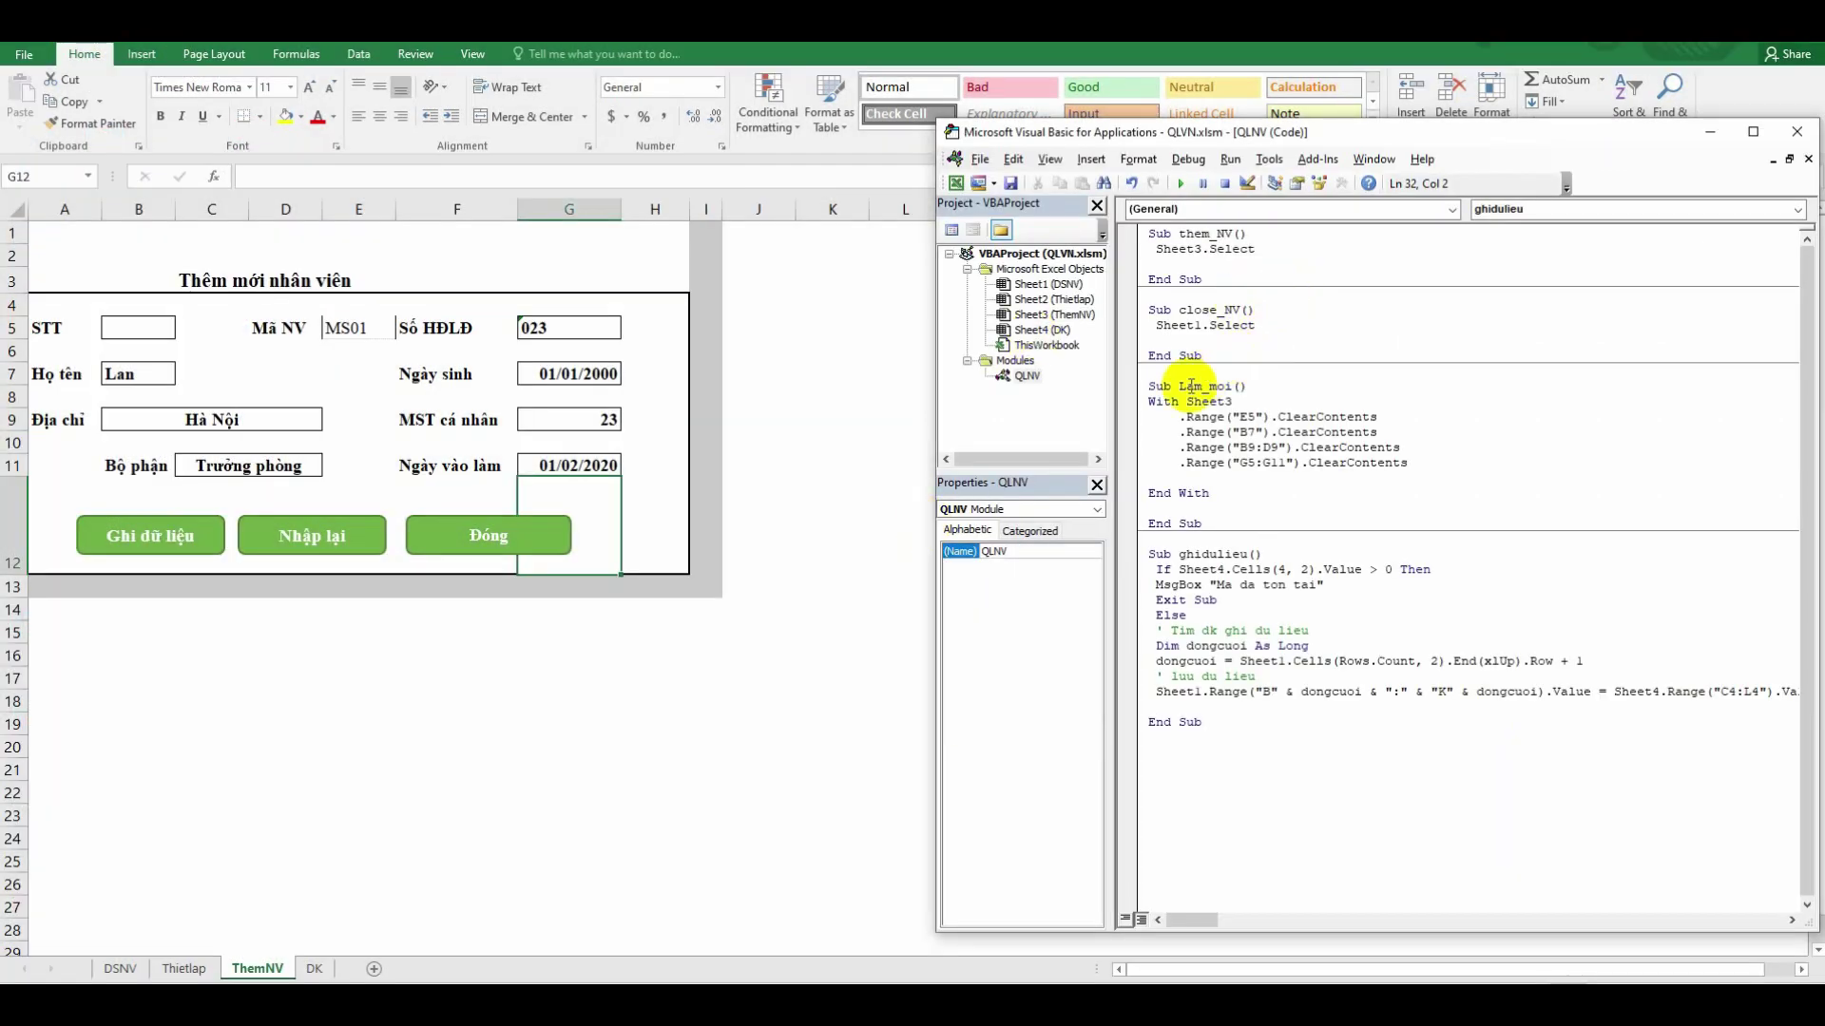
drag(1178, 385, 1229, 386)
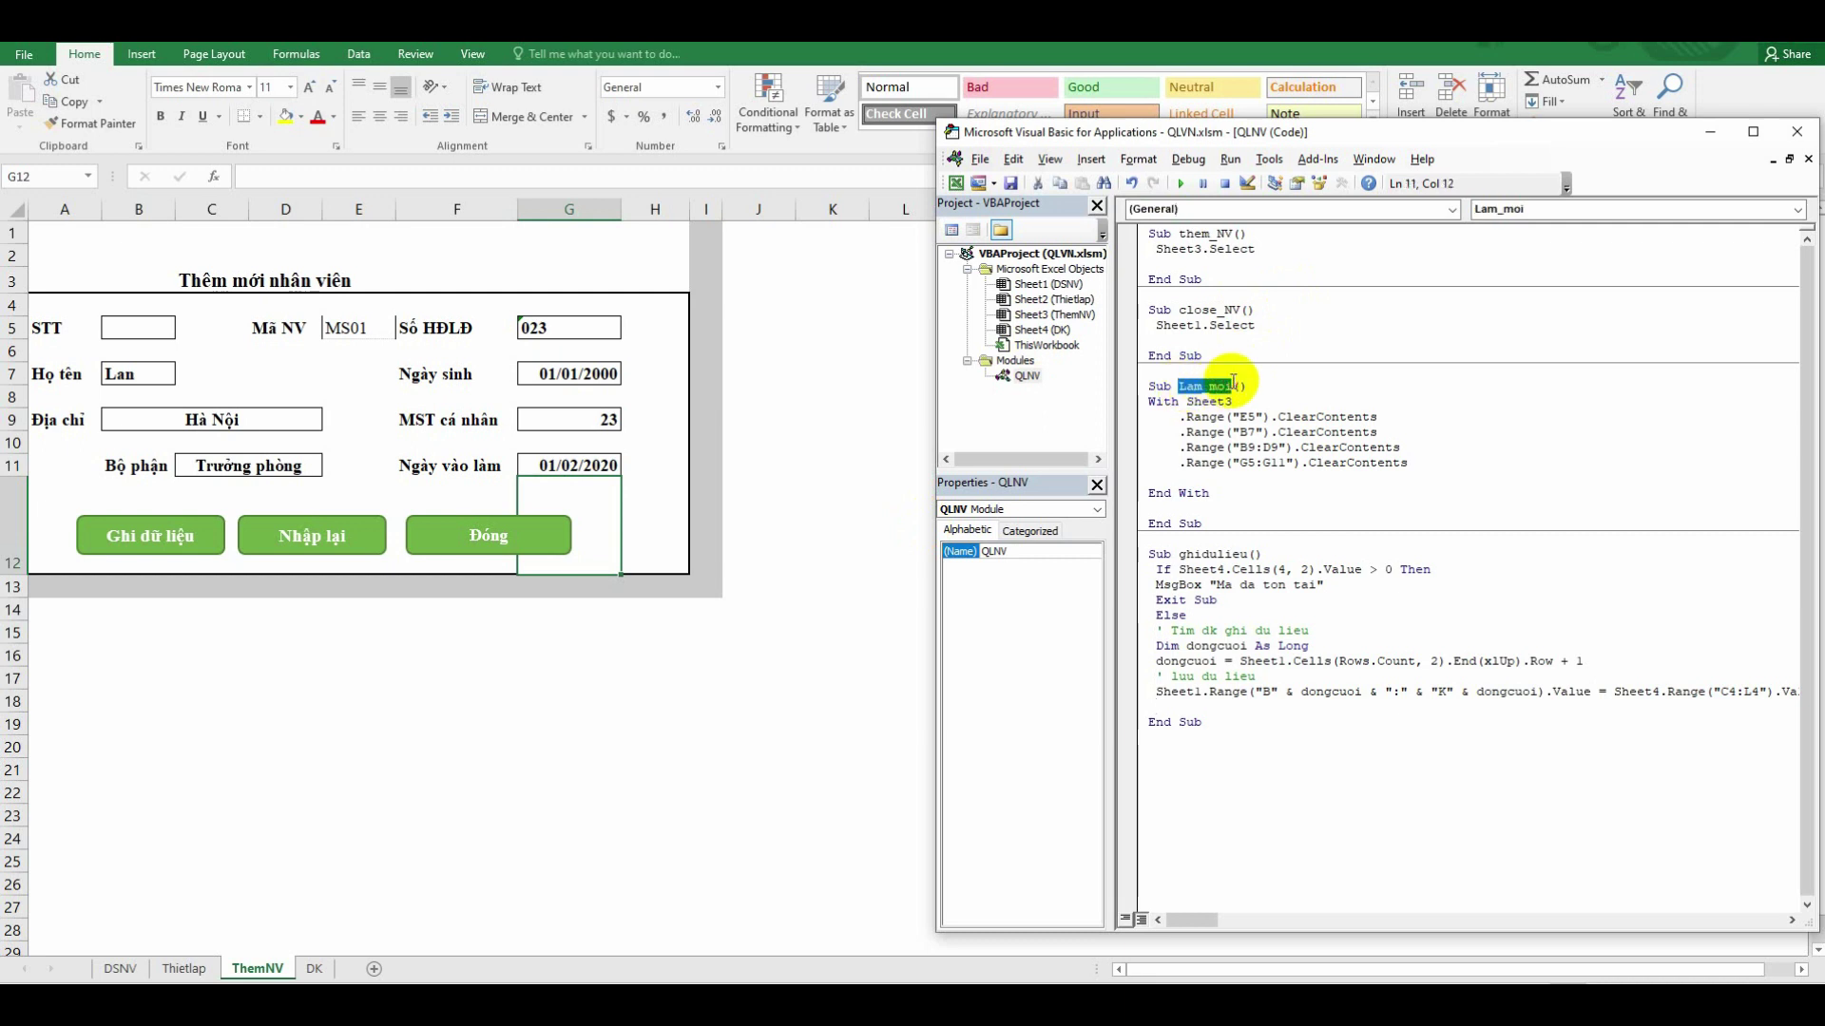
click(1183, 712)
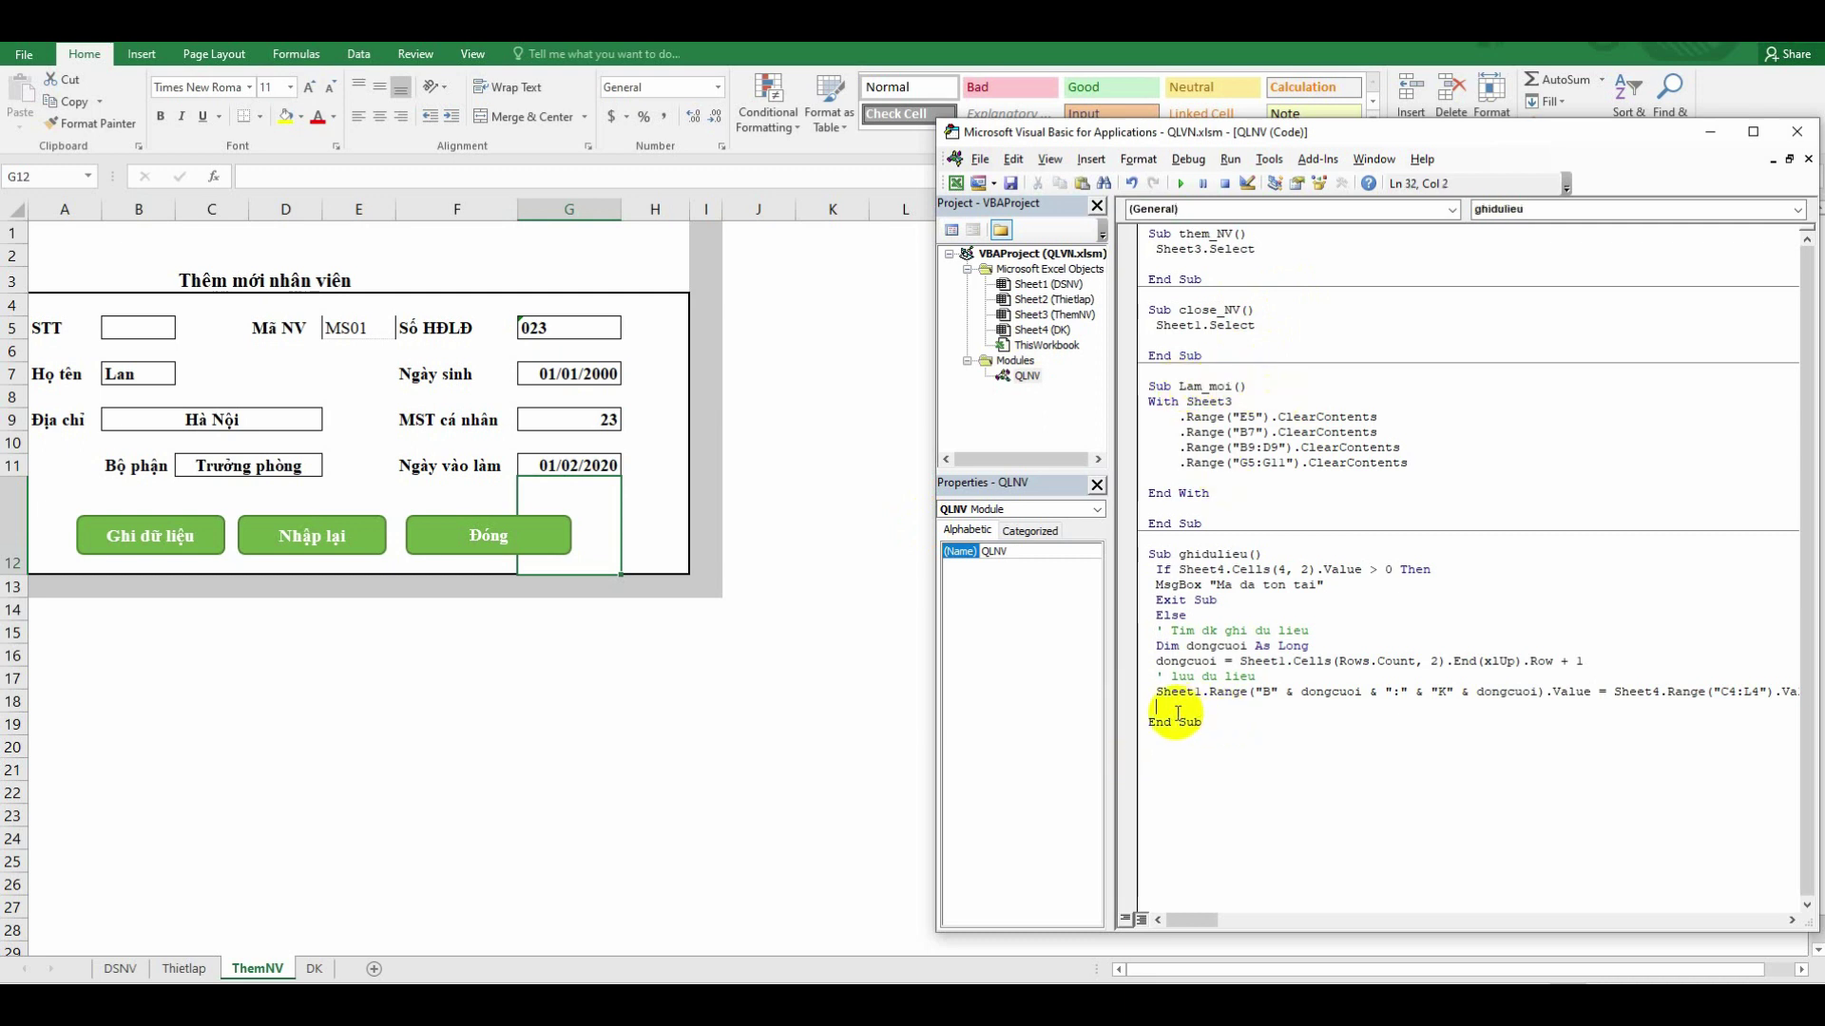
text('Xoa du lieu cu)
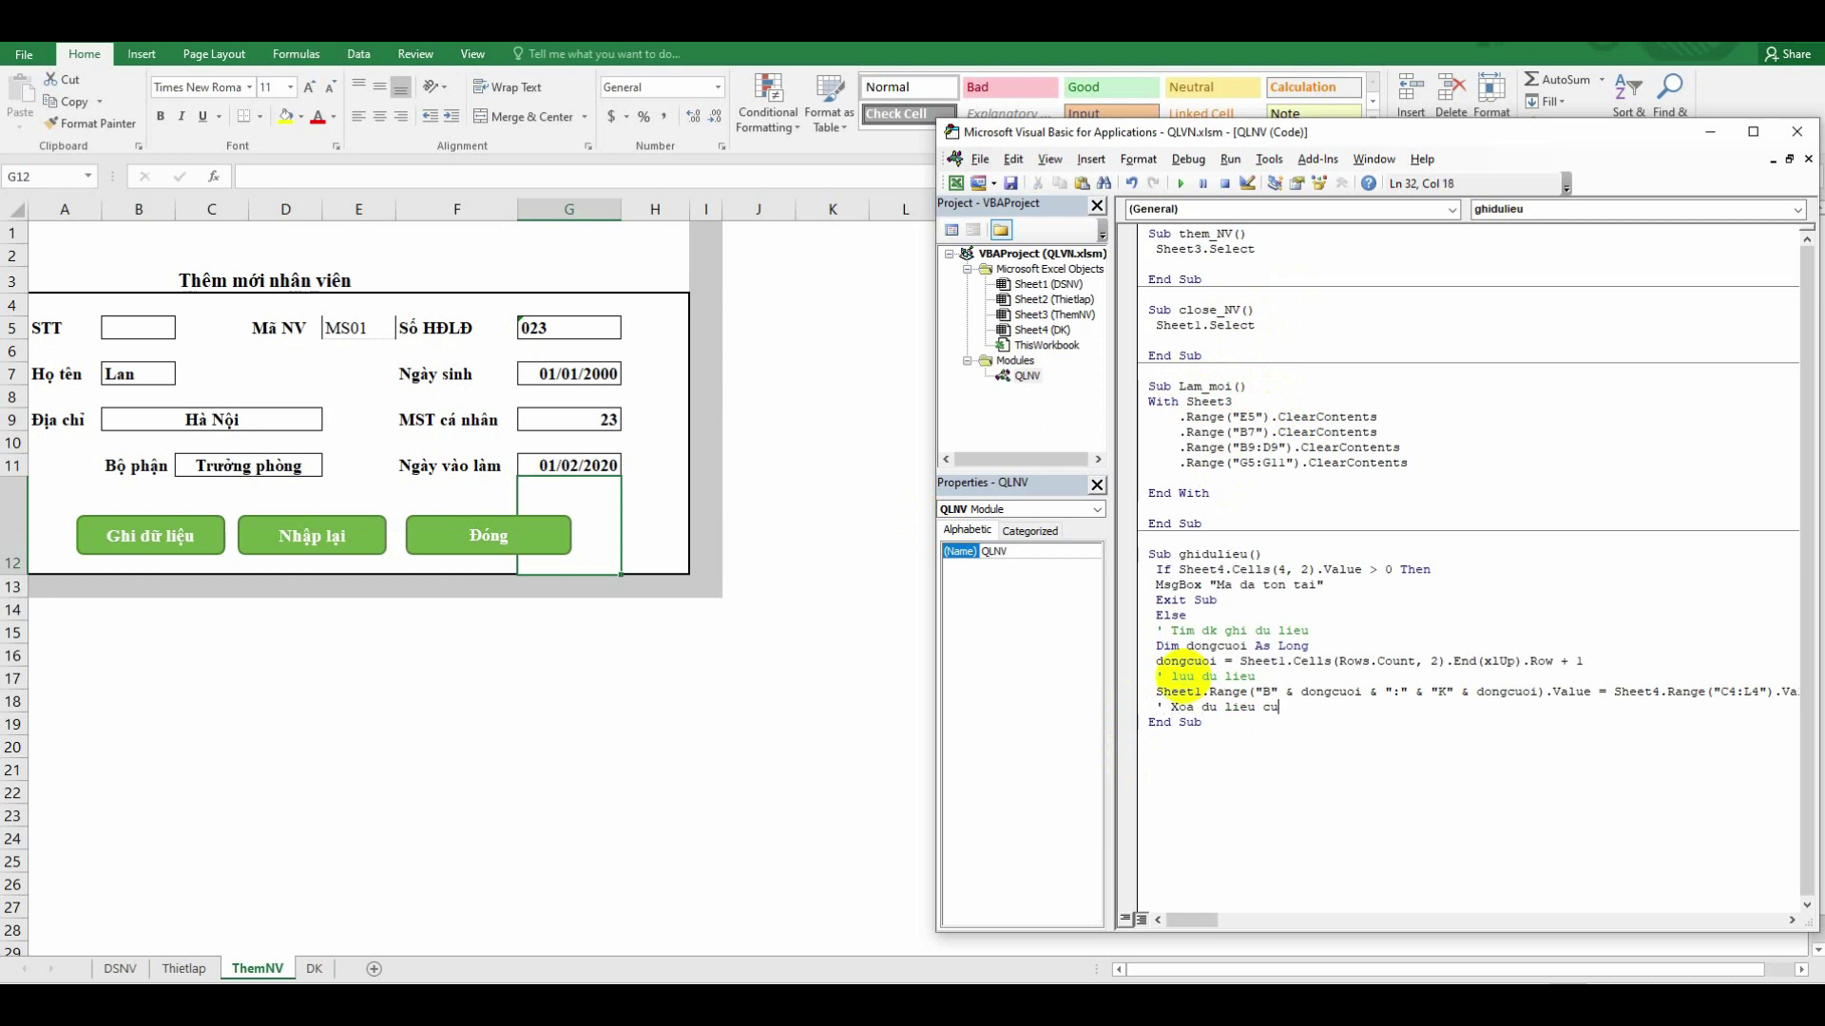
key(Return)
text(call Lam_moi)
key(Return)
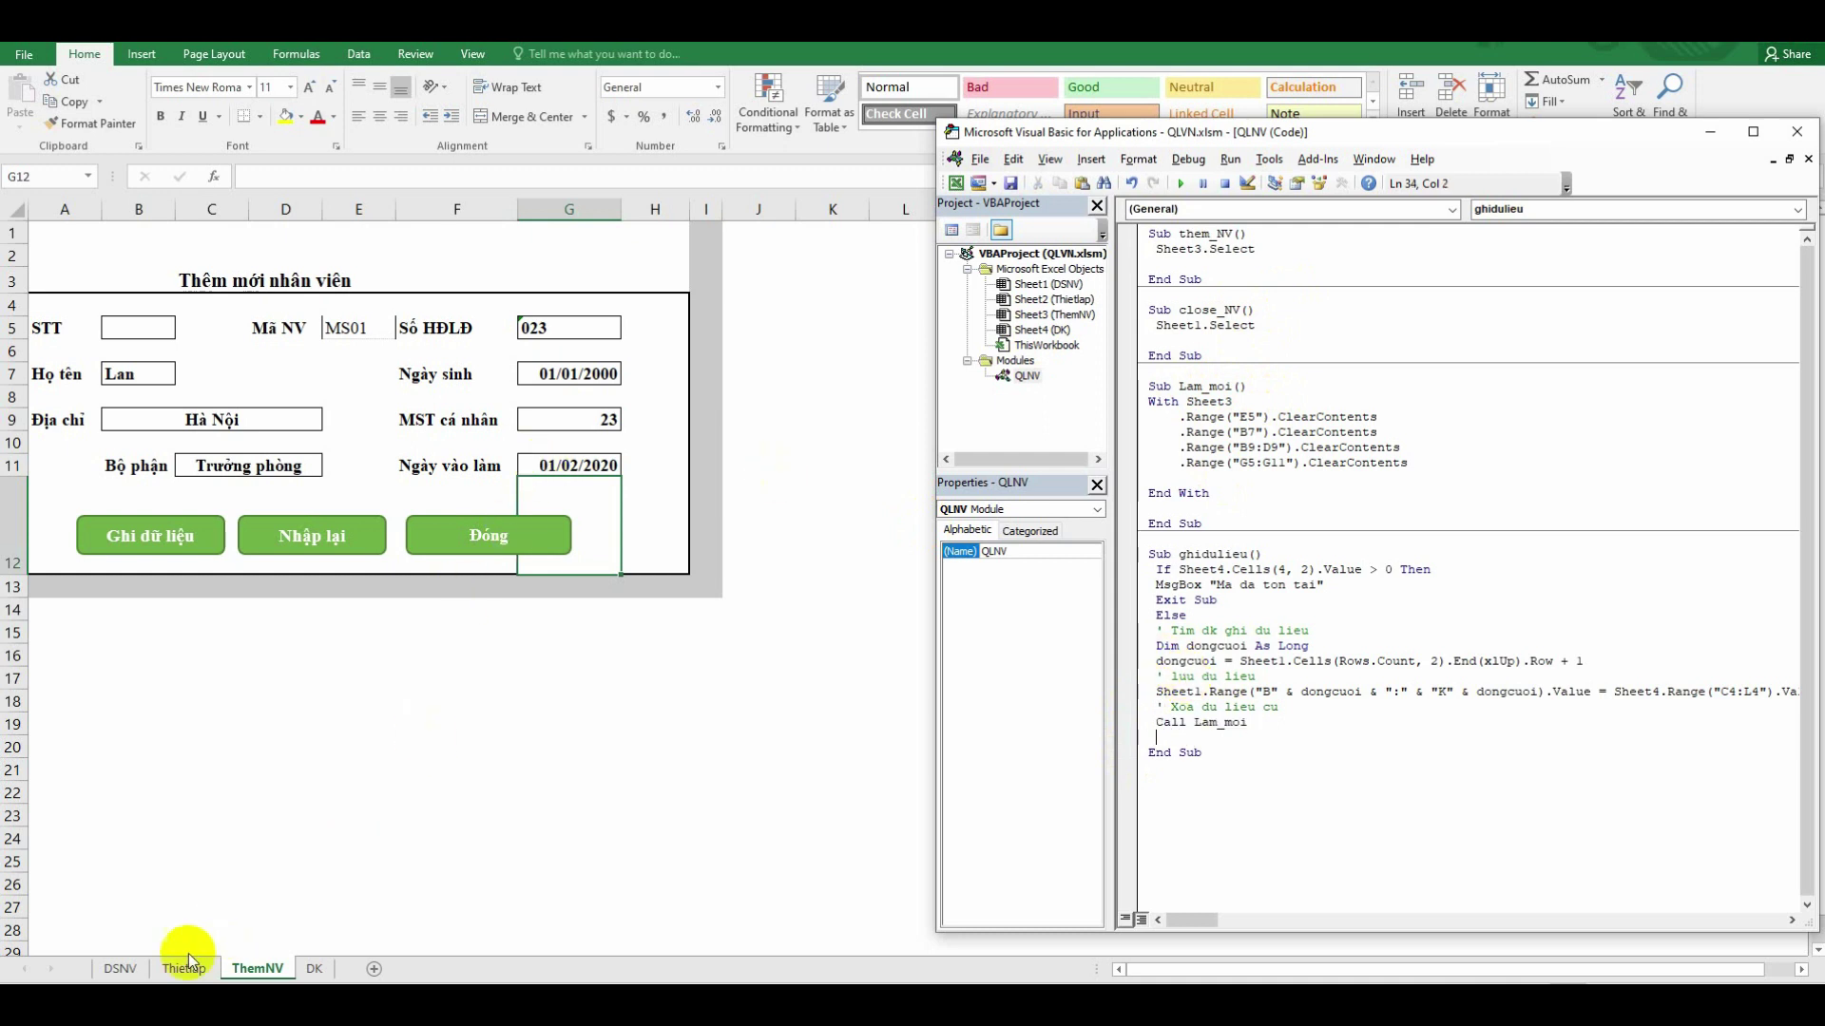
Add a Call close_NV line below the Lam_moi call
double_click(1199, 310)
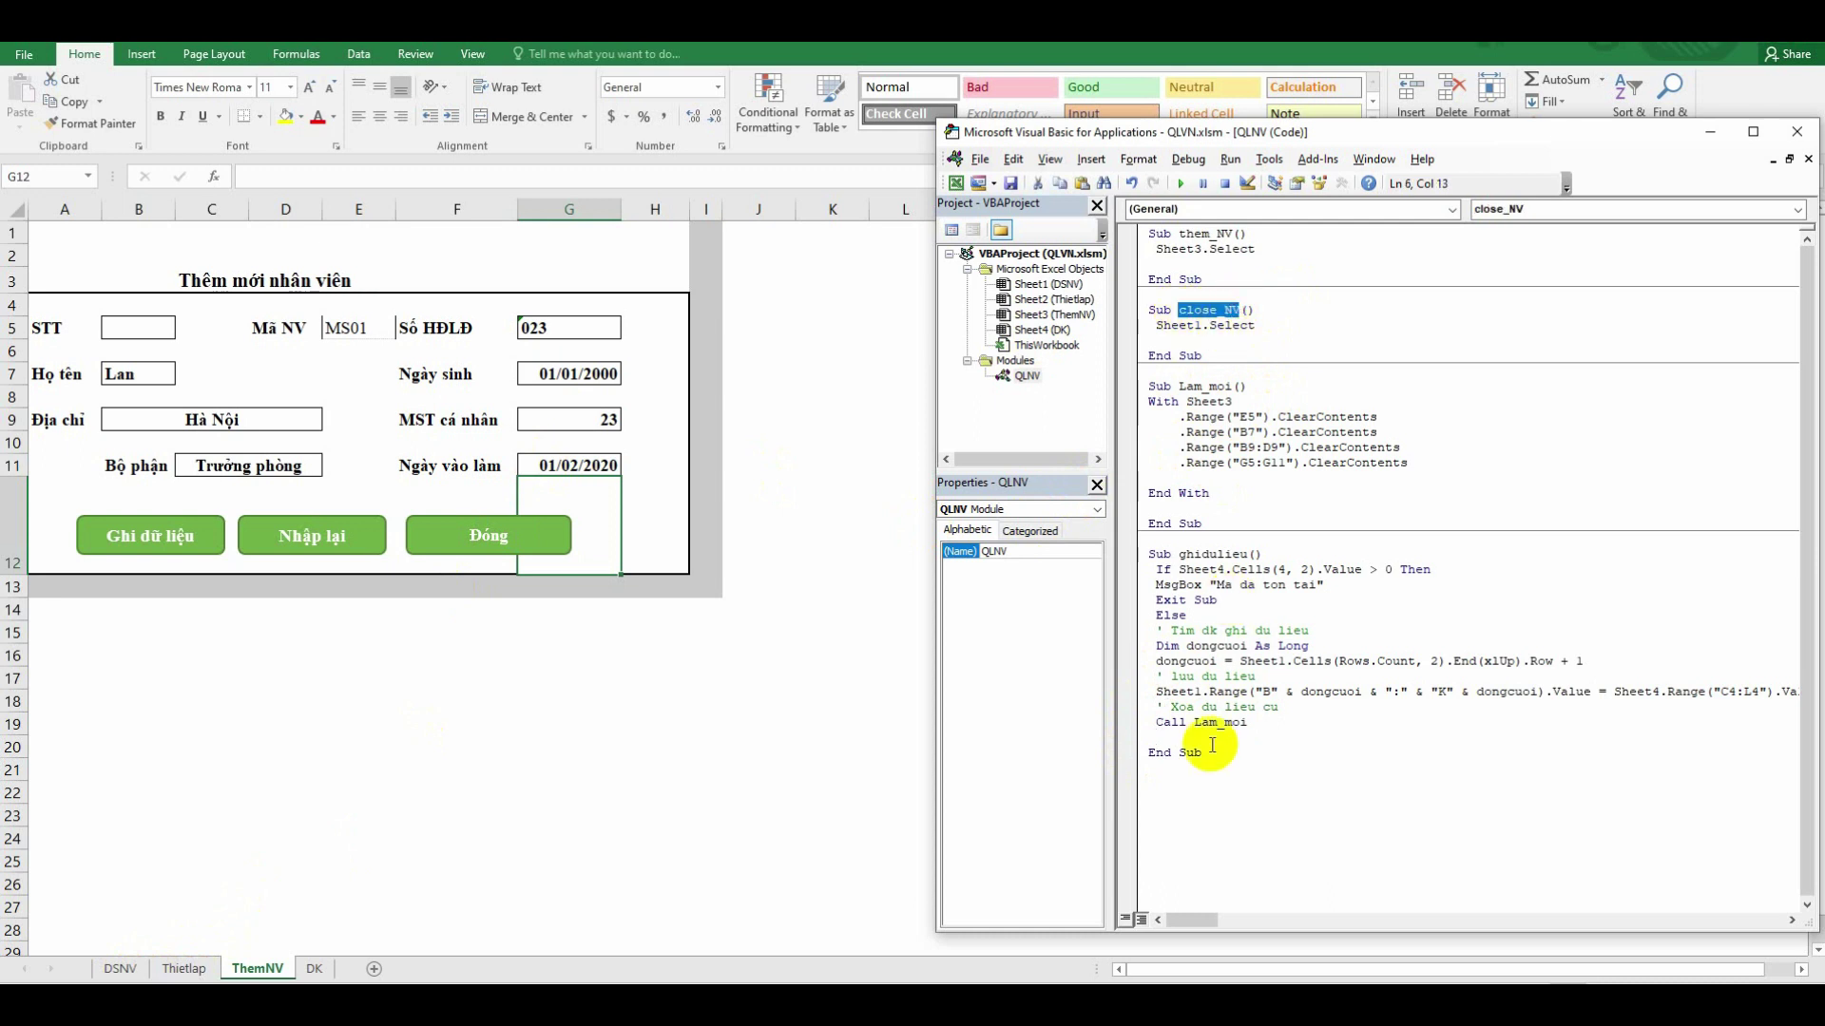
click(1269, 724)
key(Return)
text(c)
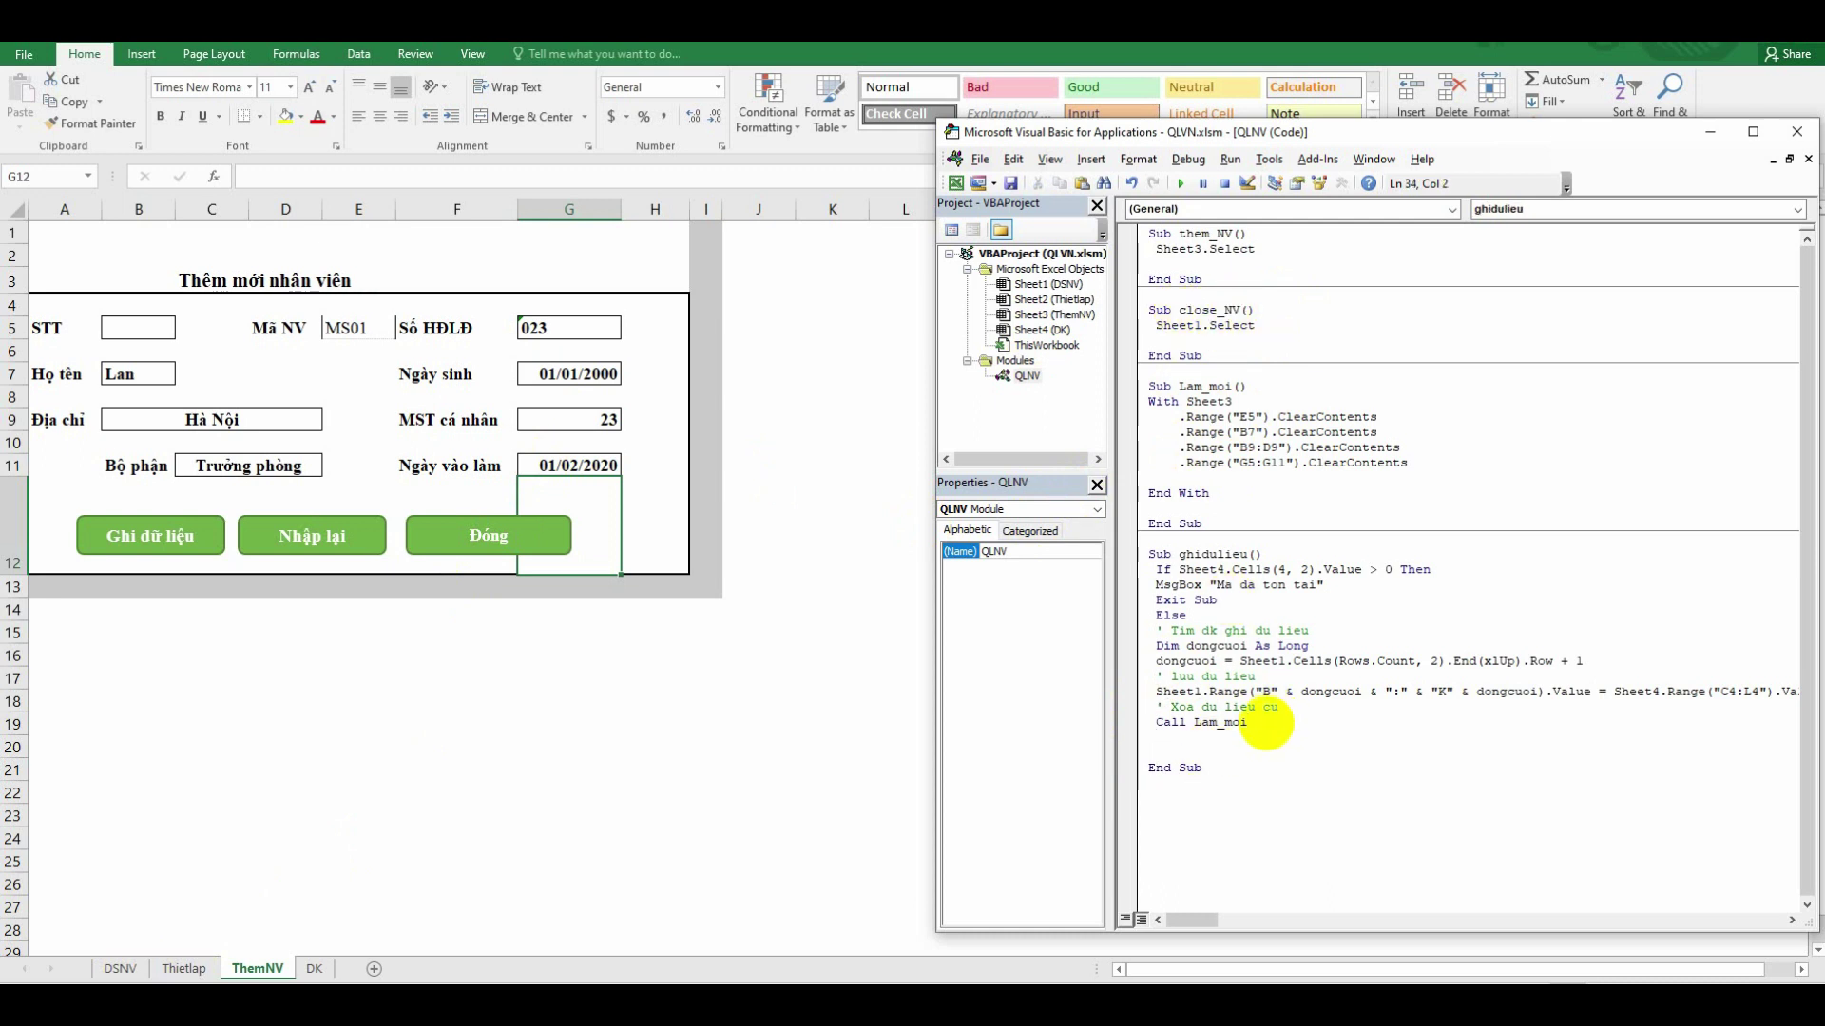
text(allclose_NV)
key(Return)
text(')
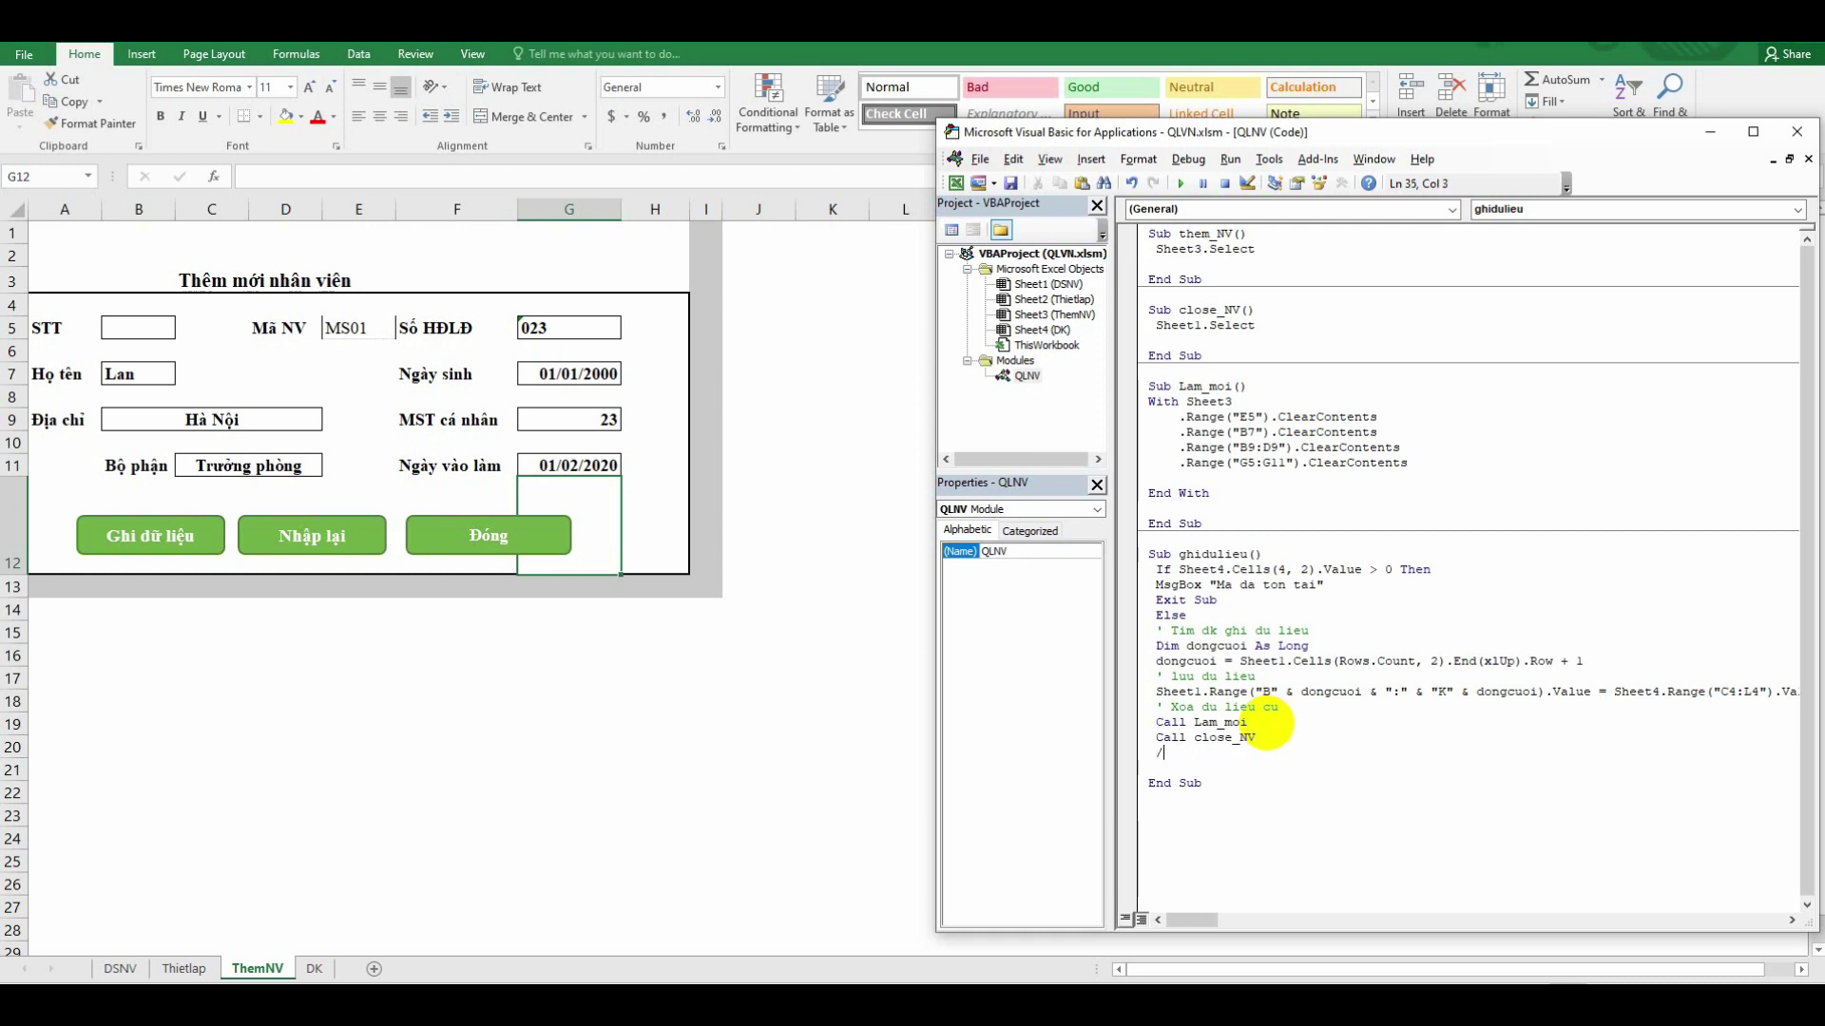
Add the comment 'Thông bao luu thanh cong' and MsgBox "Luu du lieu thanh cong"
text(ms)
key(BackSpace)
key(BackSpace)
text(Thông bao )
text(luu thanh cong)
key(Return)
text(ms)
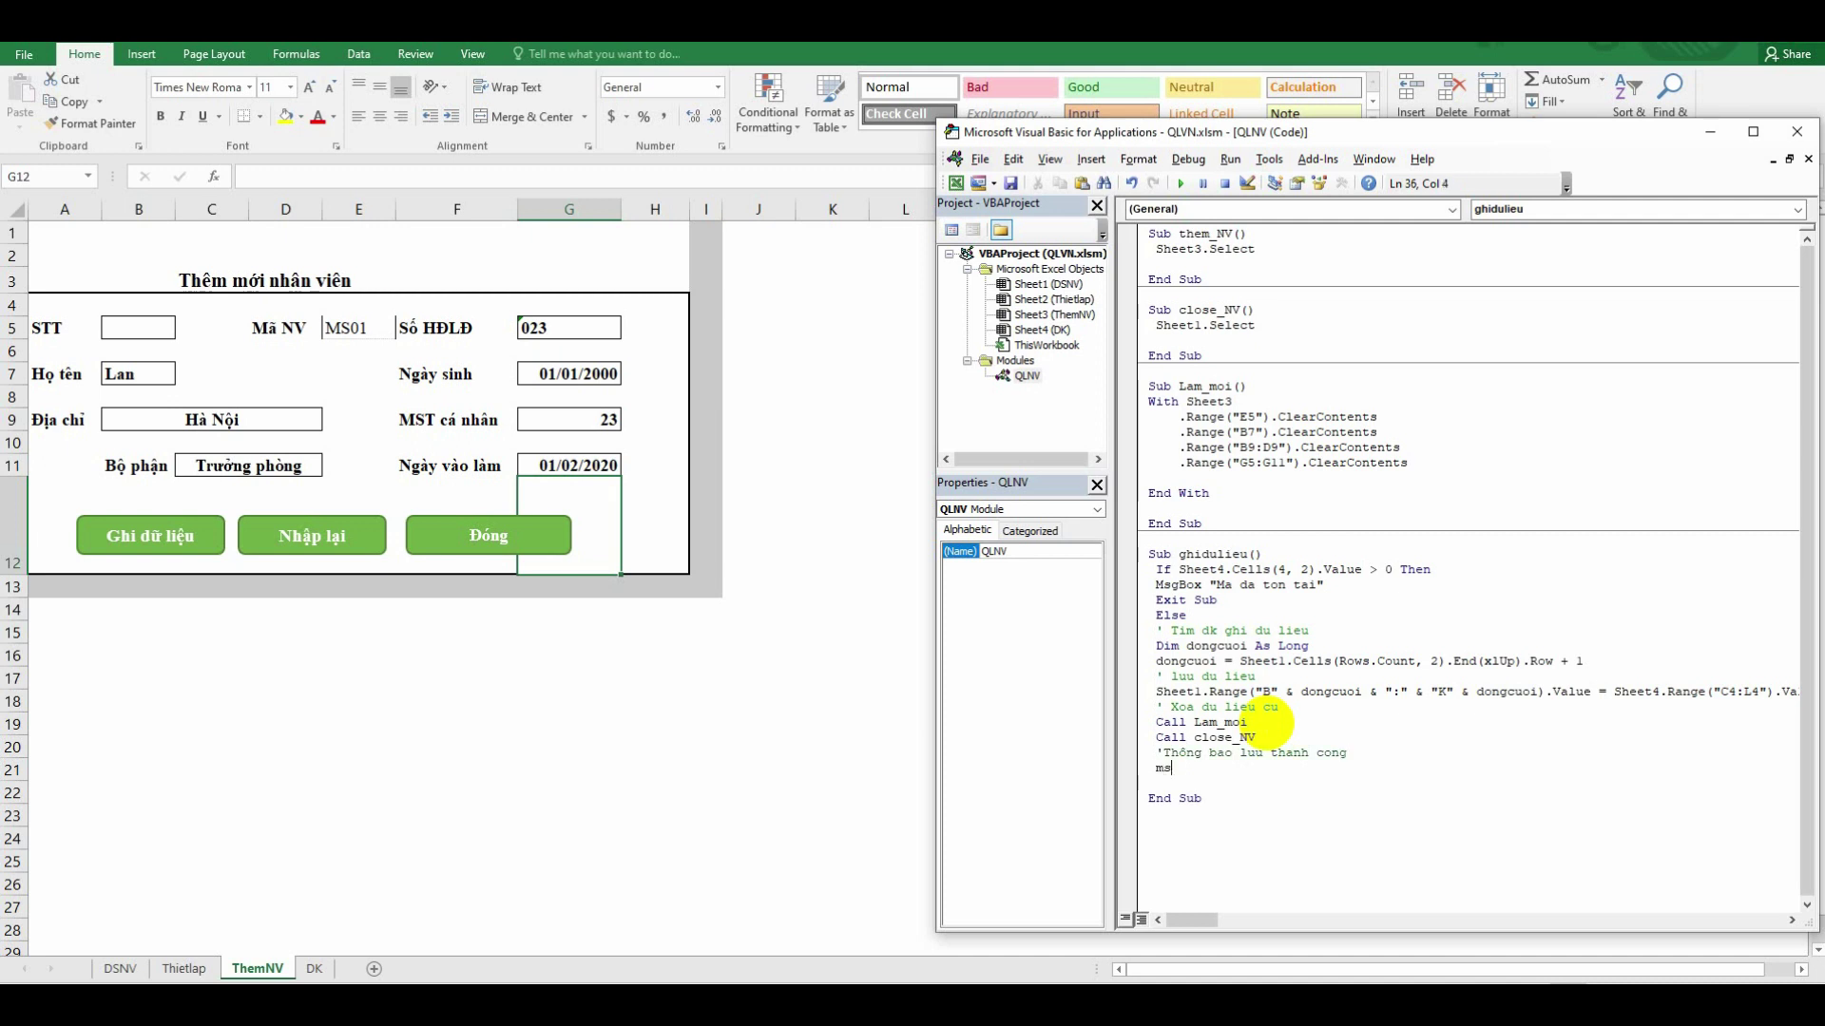
text(gbox)
text( ")
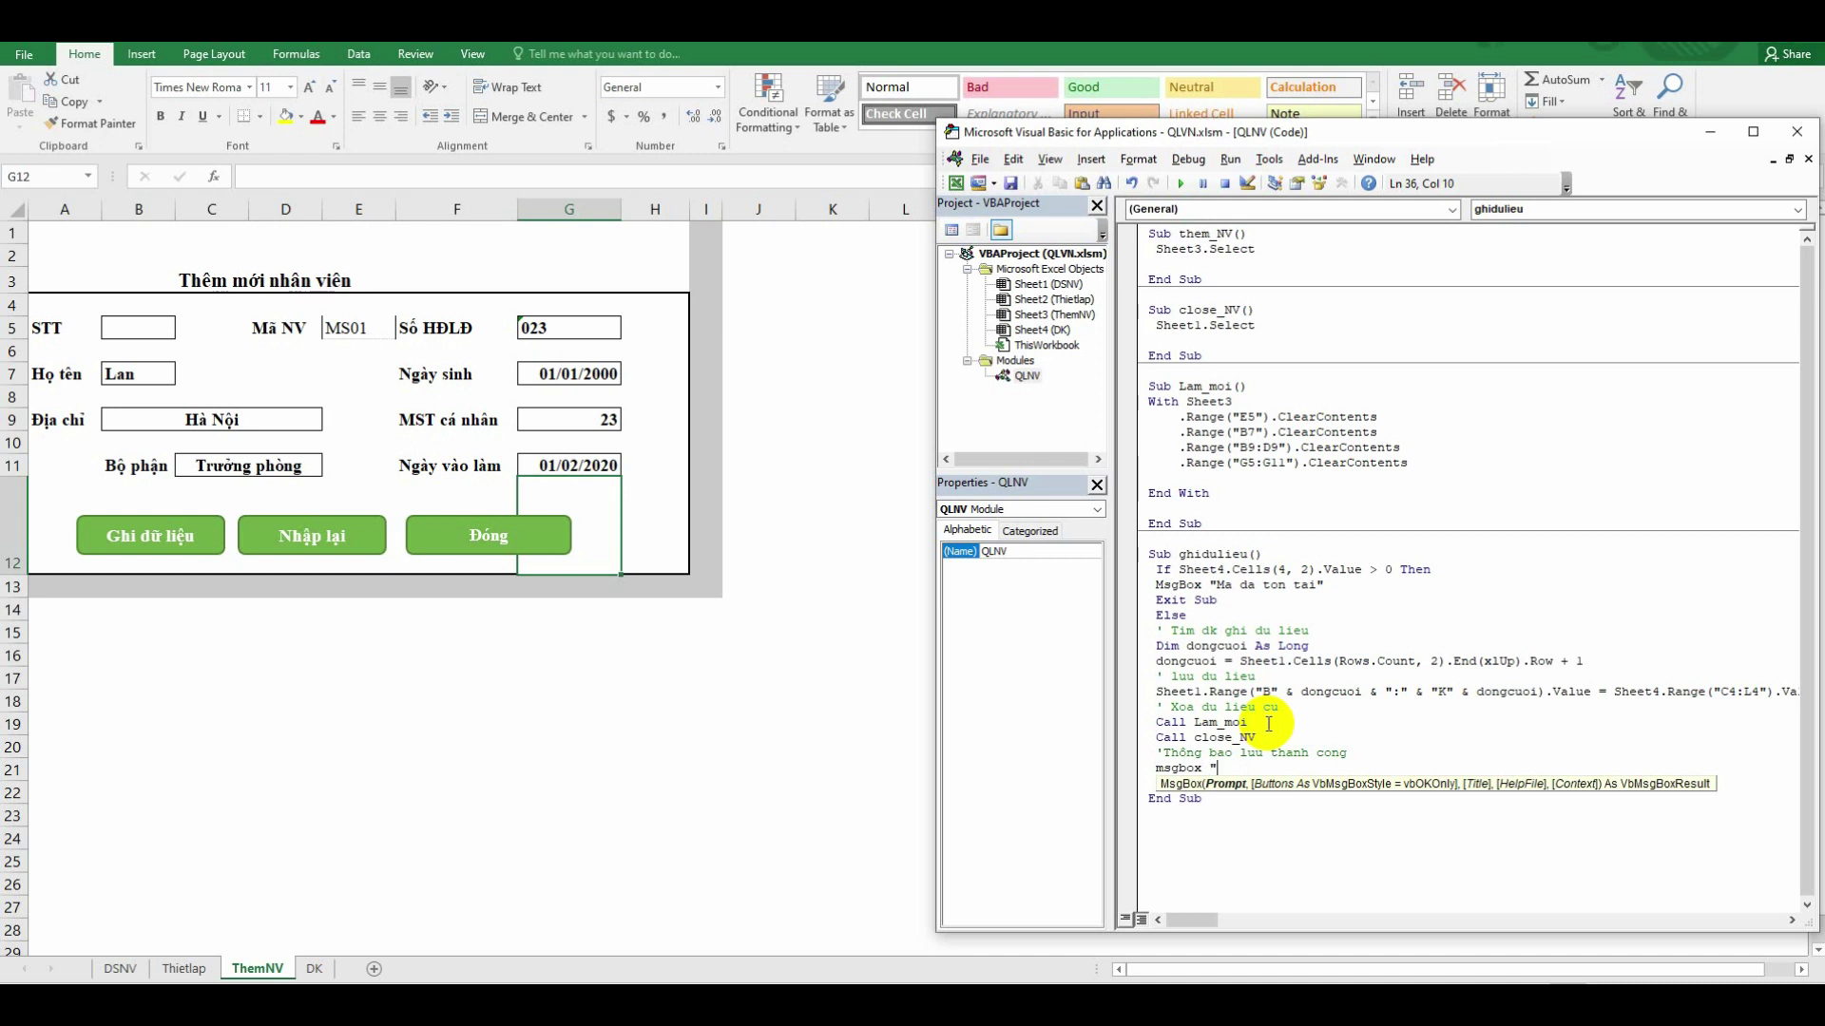
text(Luu du lieu thanh cong")
key(Return)
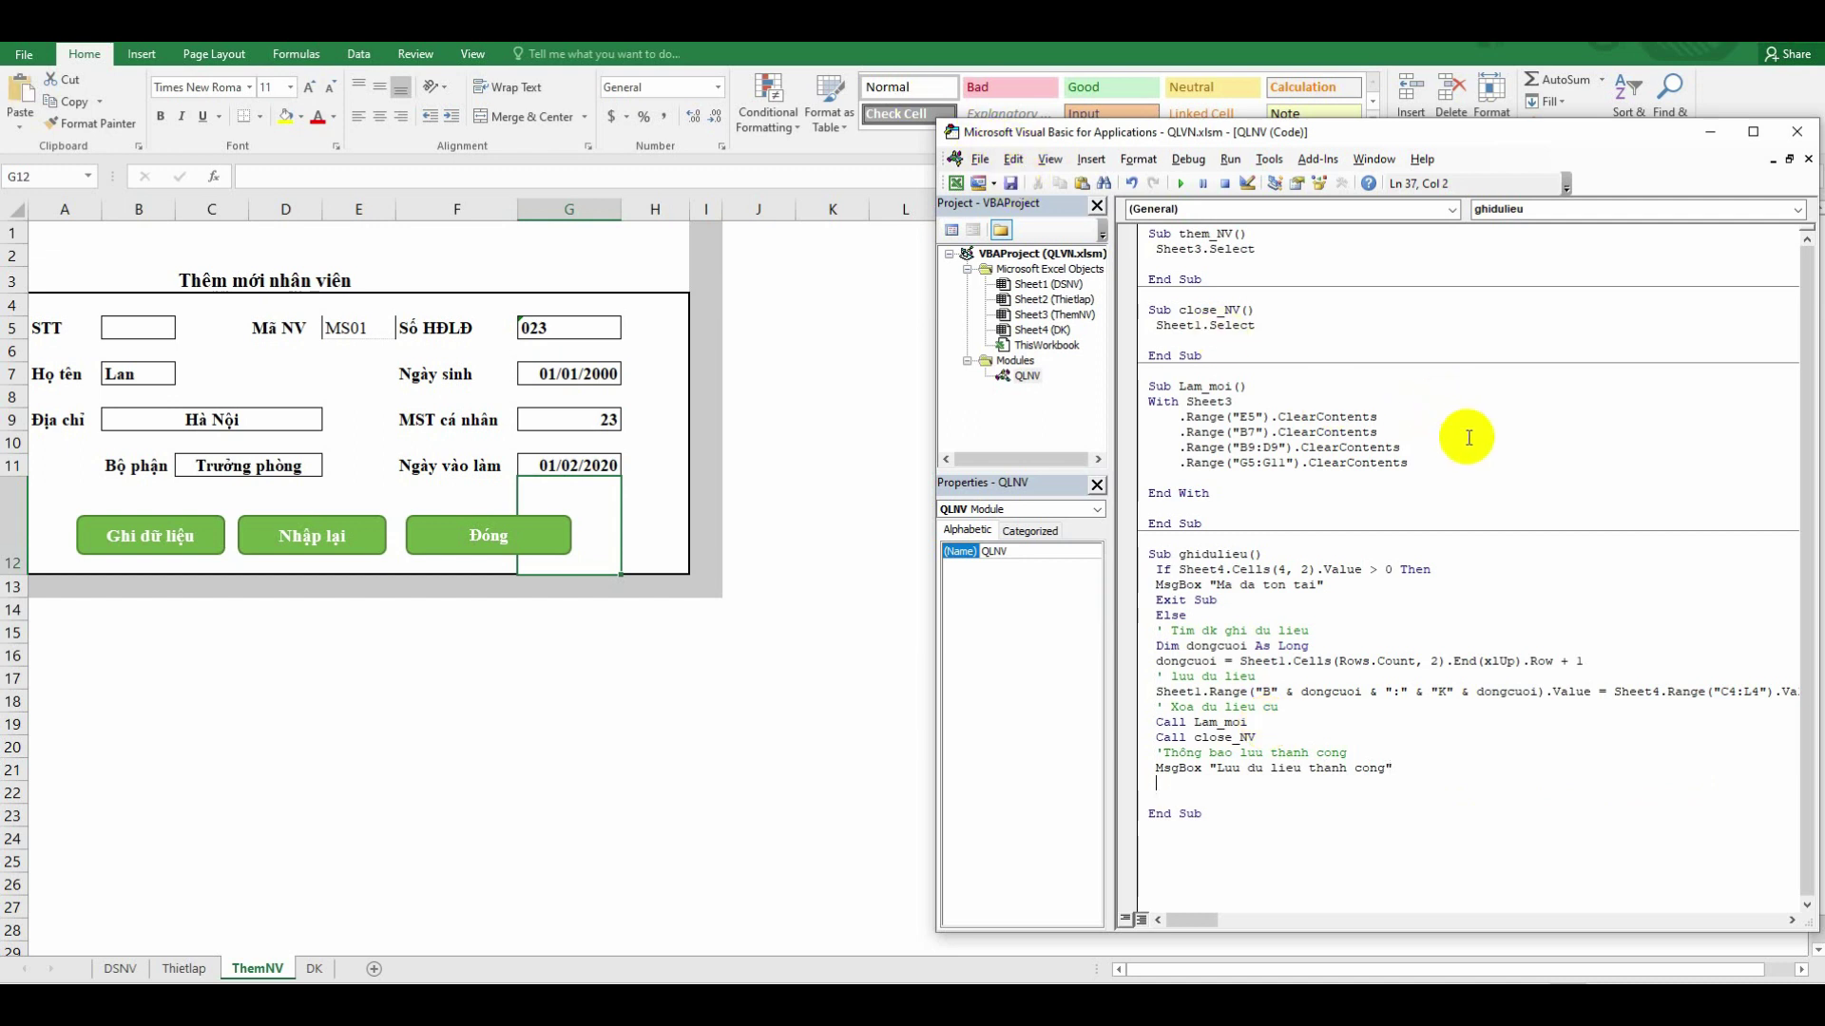
drag(1425, 134, 1333, 119)
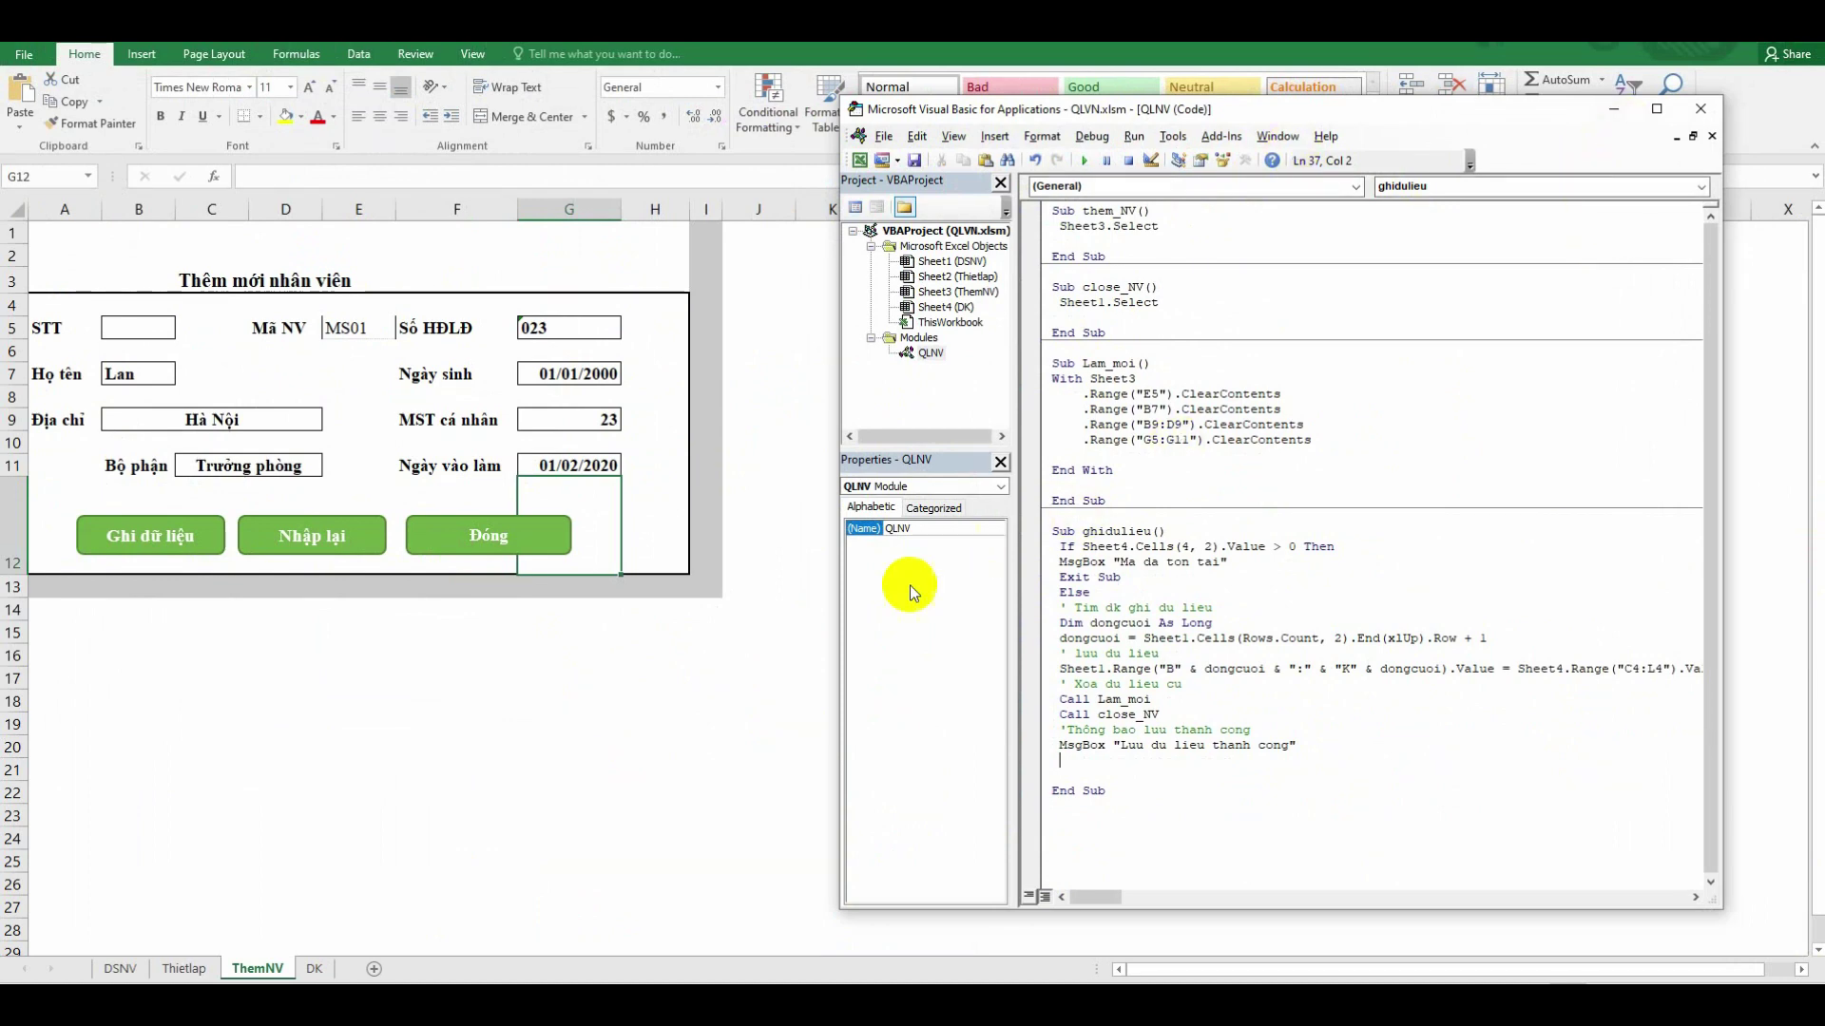
drag(840, 589, 646, 579)
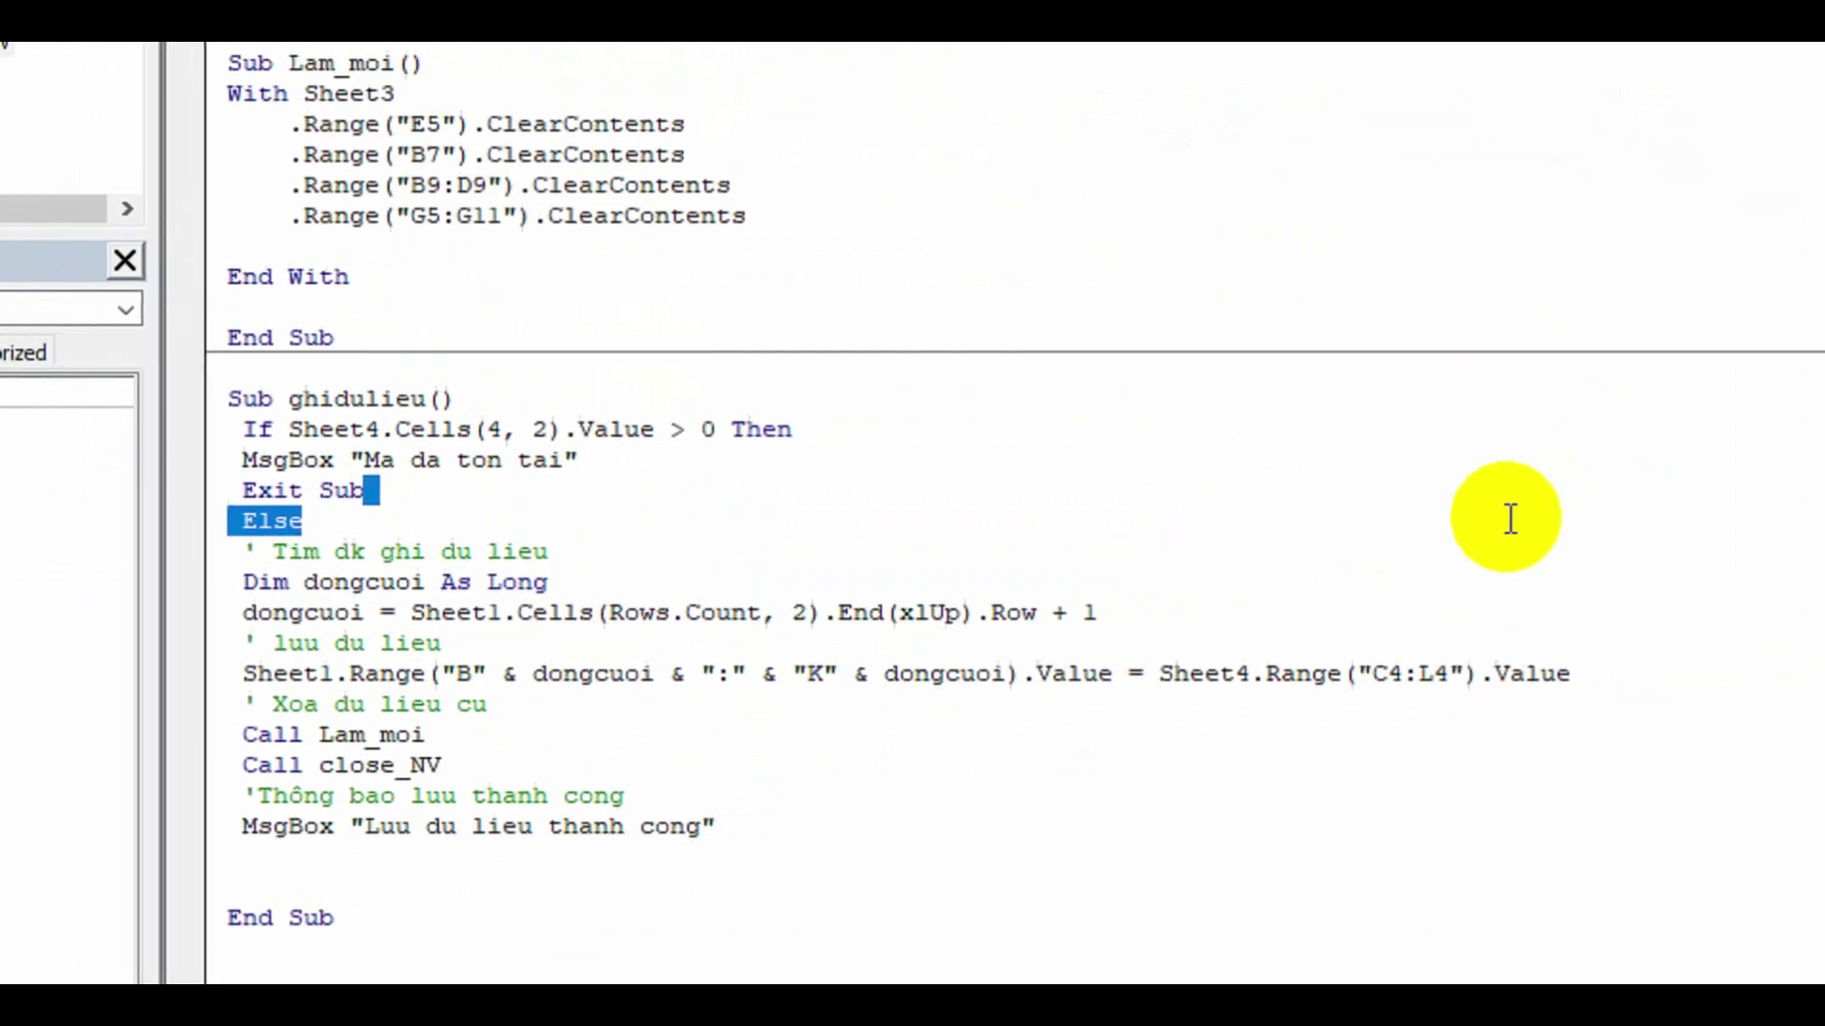
drag(1397, 644, 1406, 674)
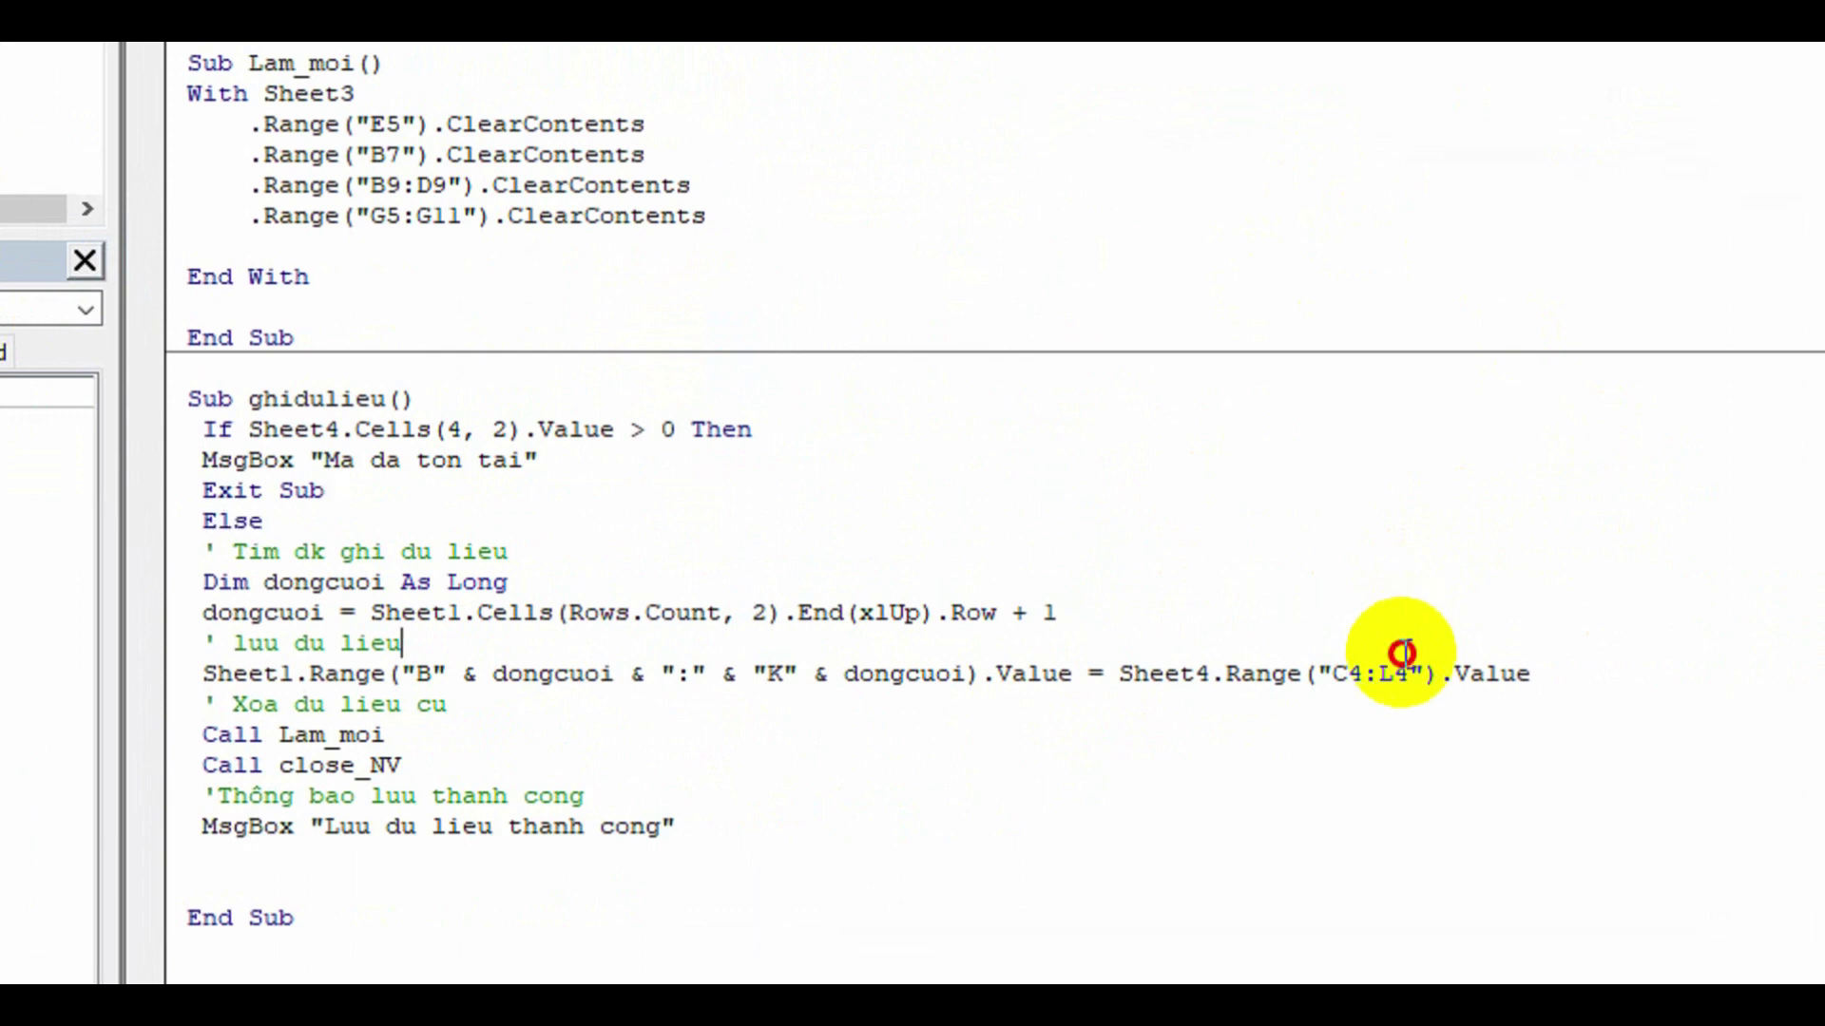
scroll(1357, 741, down, 1)
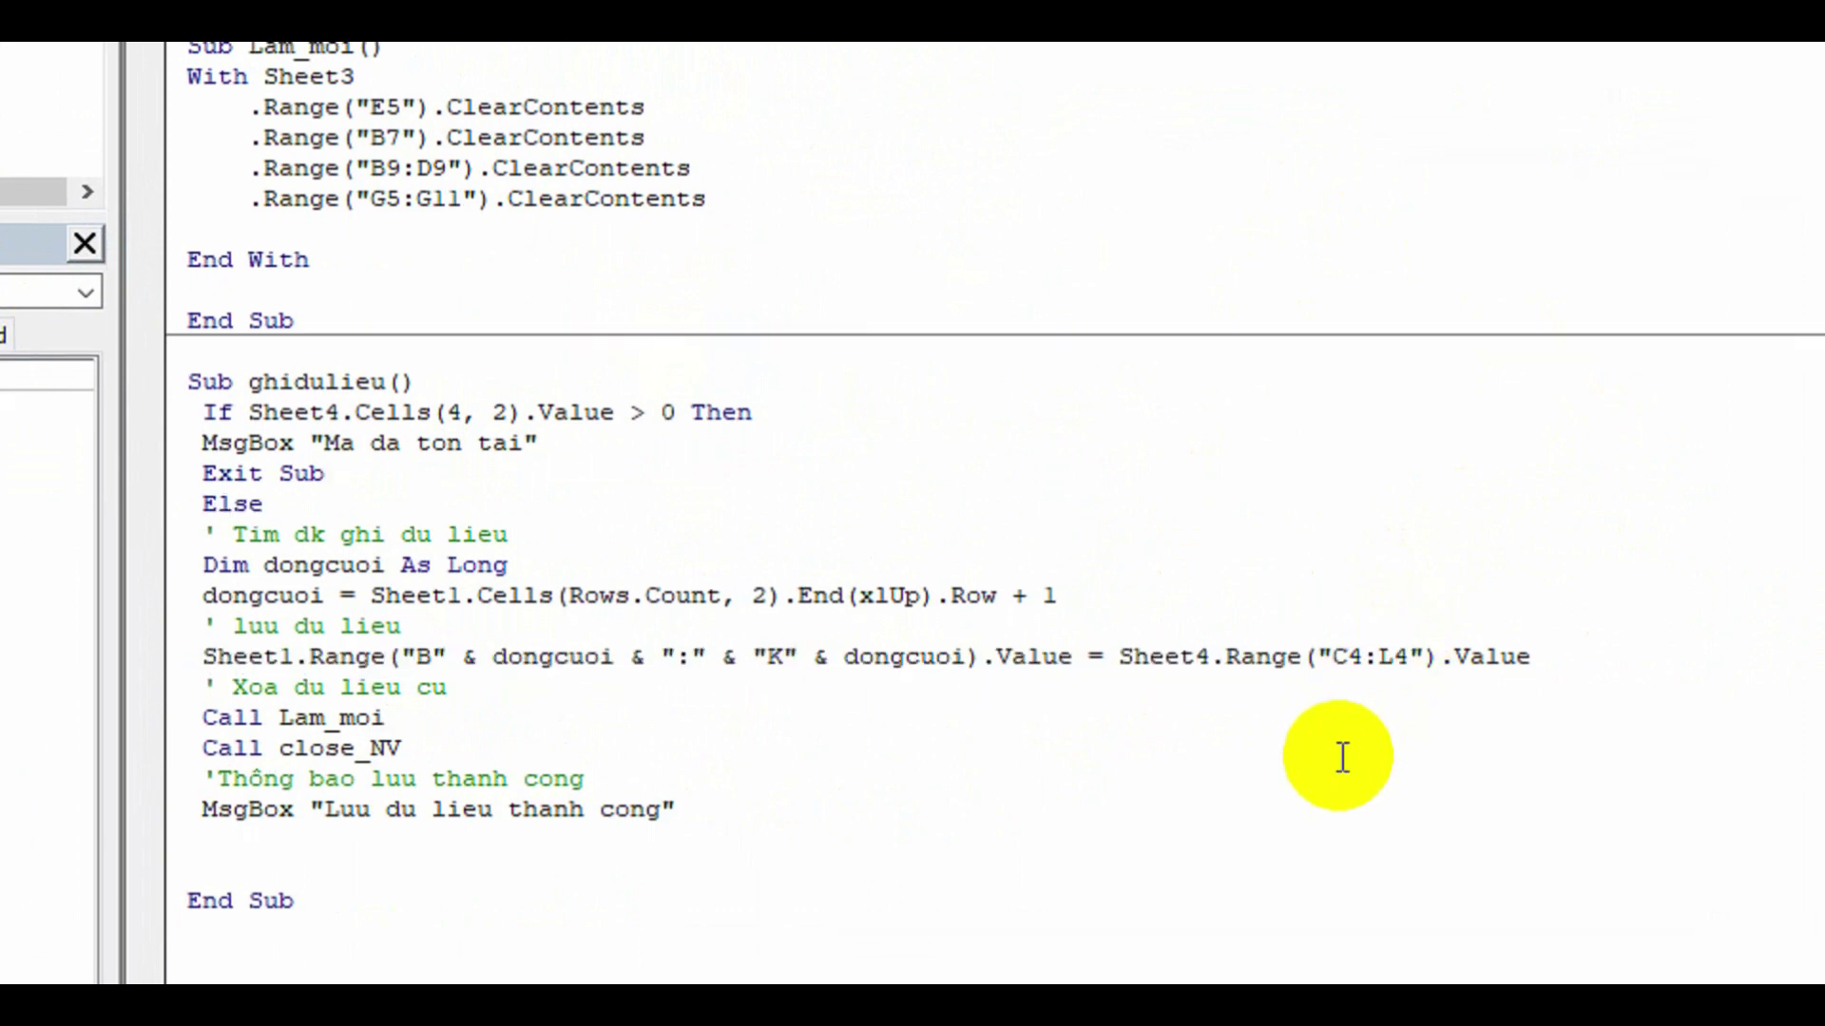
scroll(1357, 743, down, 1)
scroll(1355, 747, down, 2)
scroll(1349, 753, down, 1)
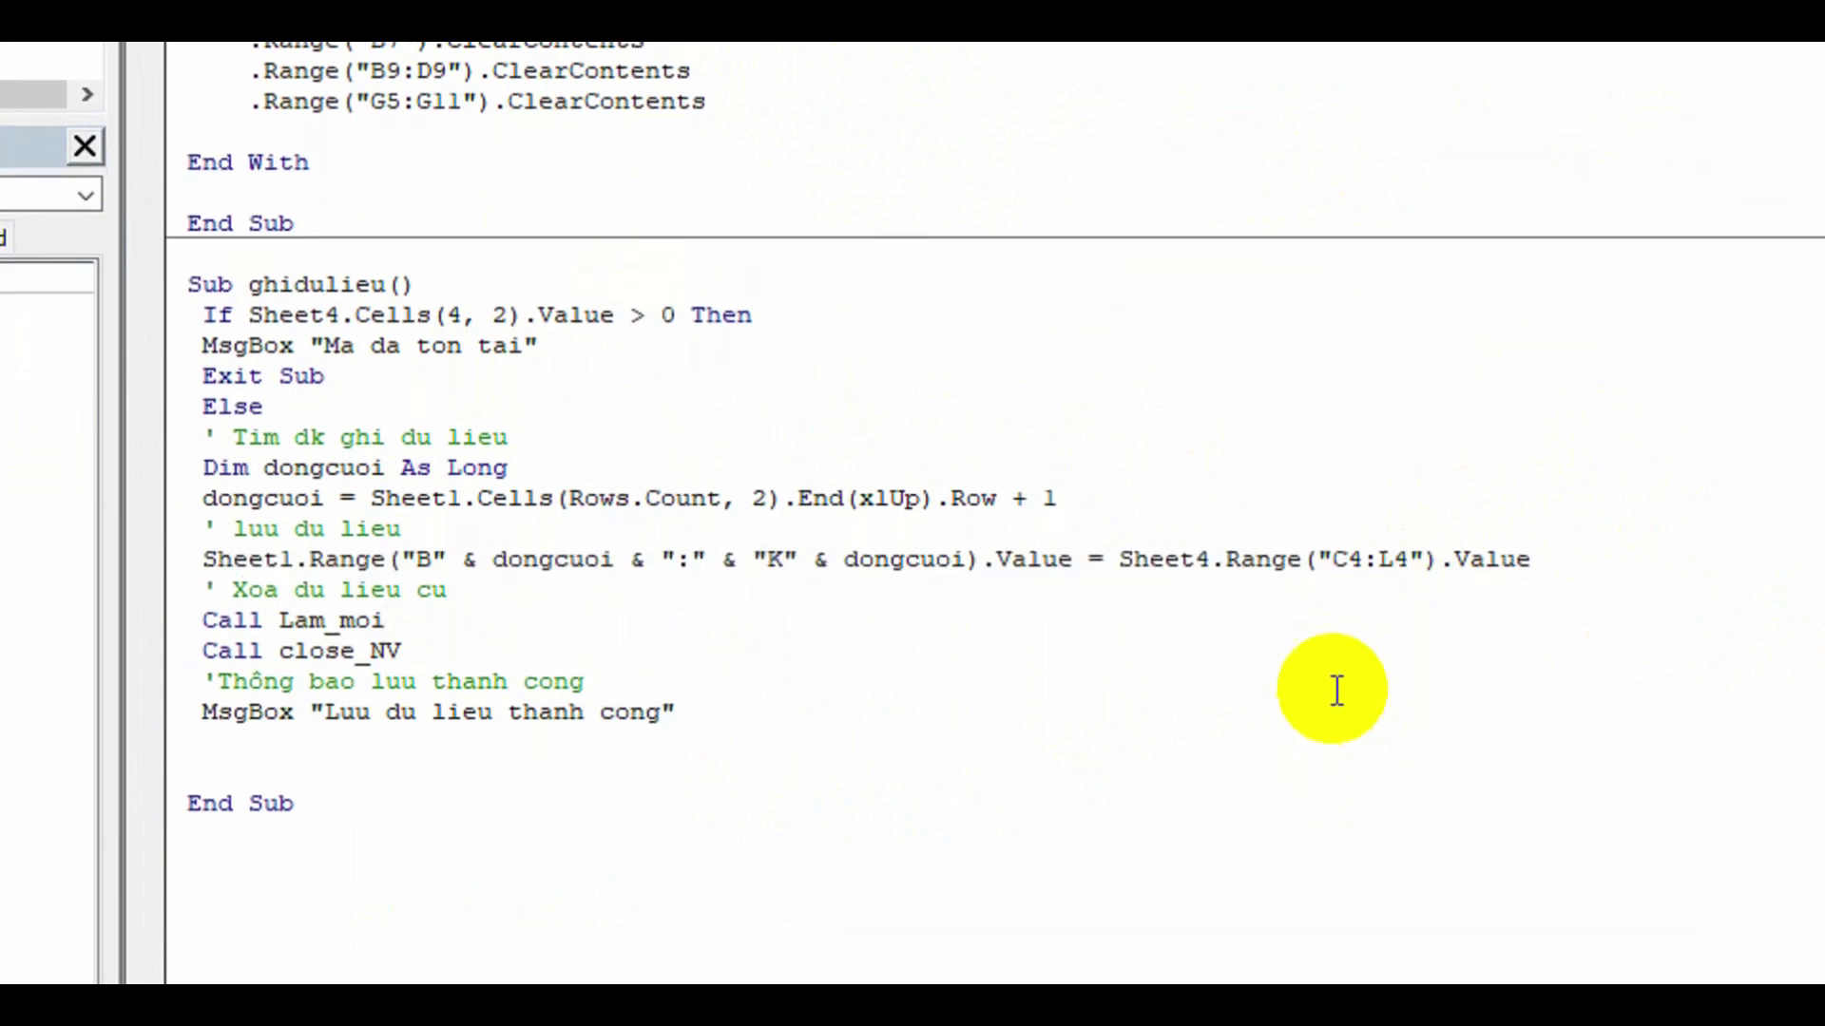
scroll(1021, 127, up, 1)
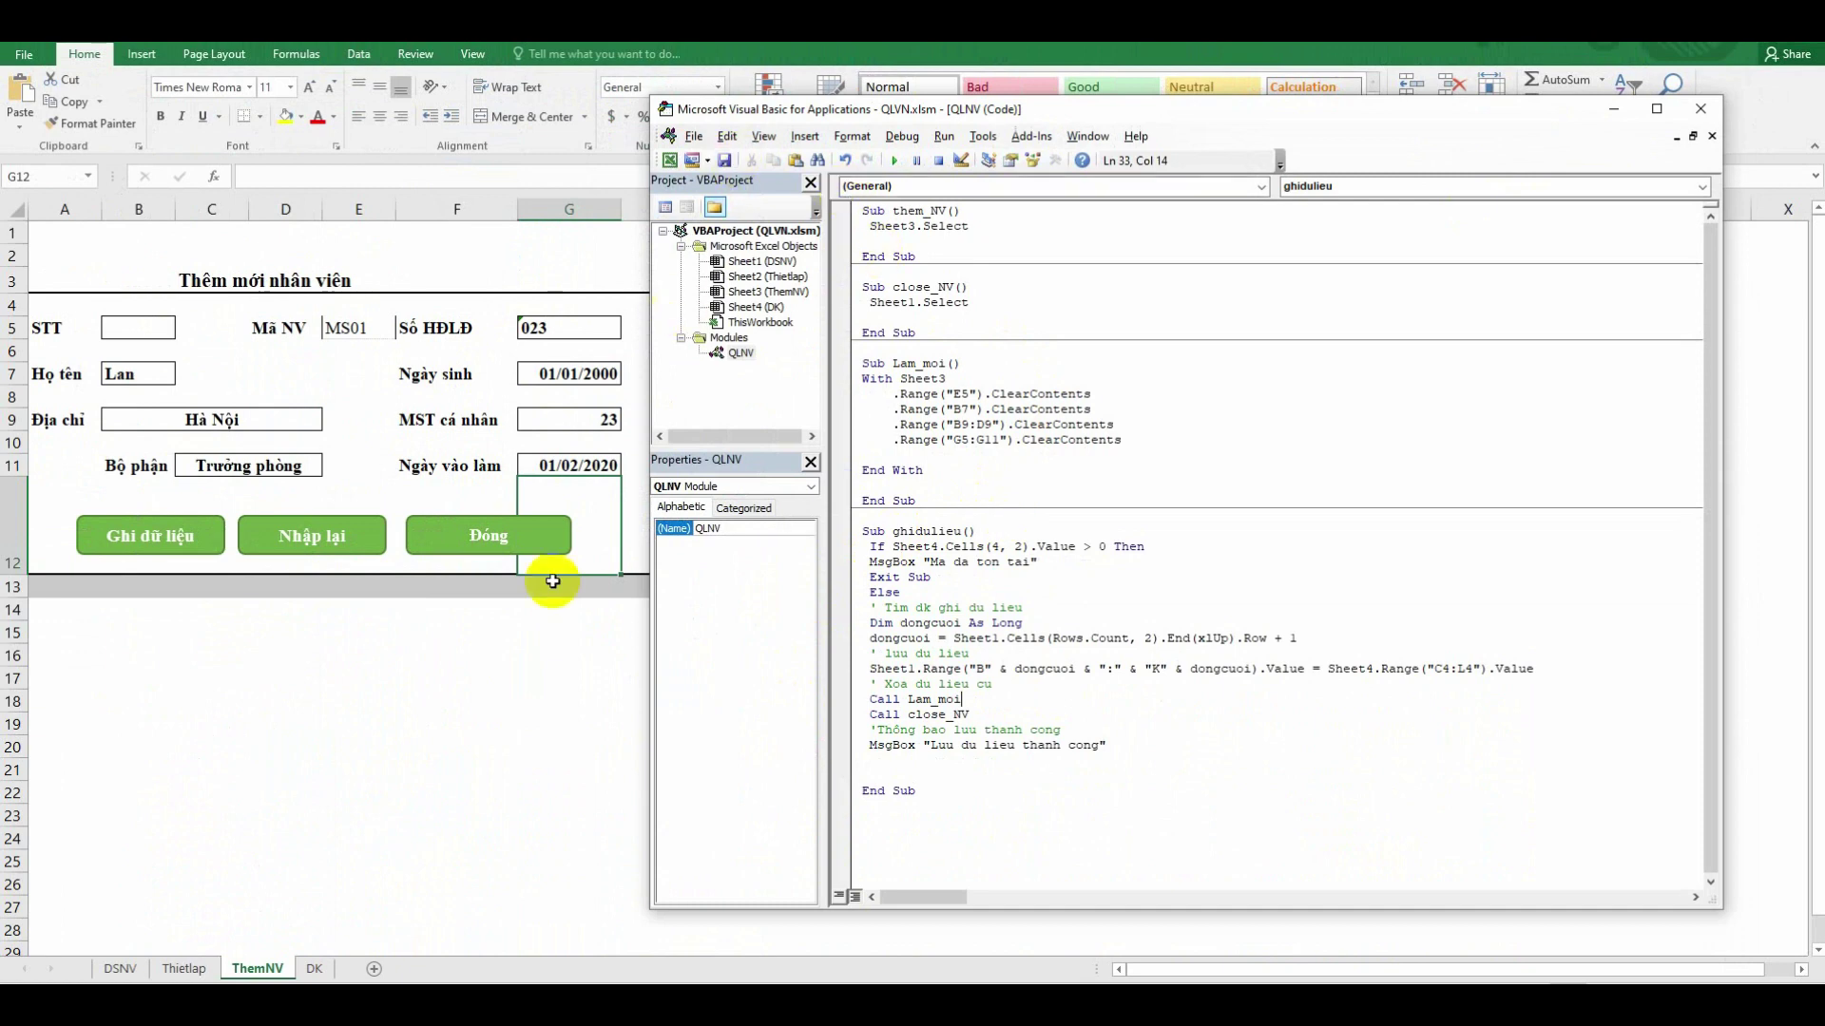
Assign the ghidulieu macro to the Ghi dữ liệu button shape
click(524, 700)
ctrl+click(166, 533)
right_click(166, 529)
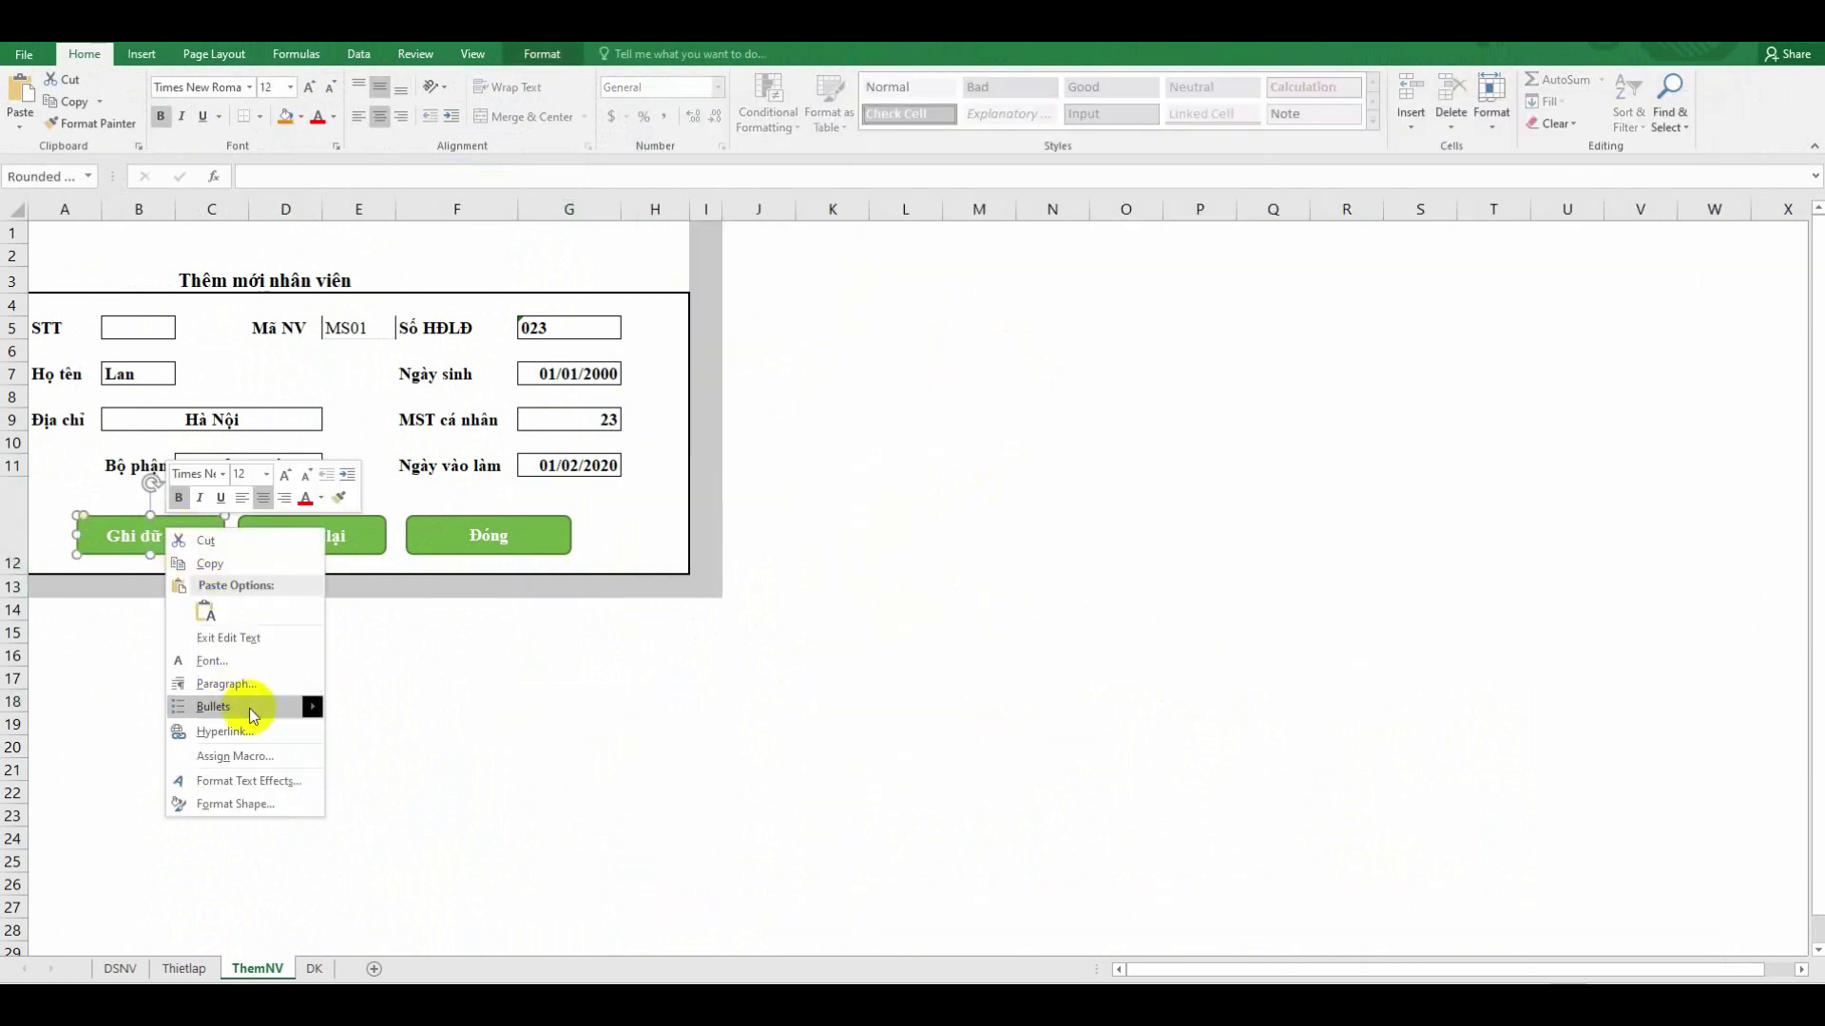
click(263, 755)
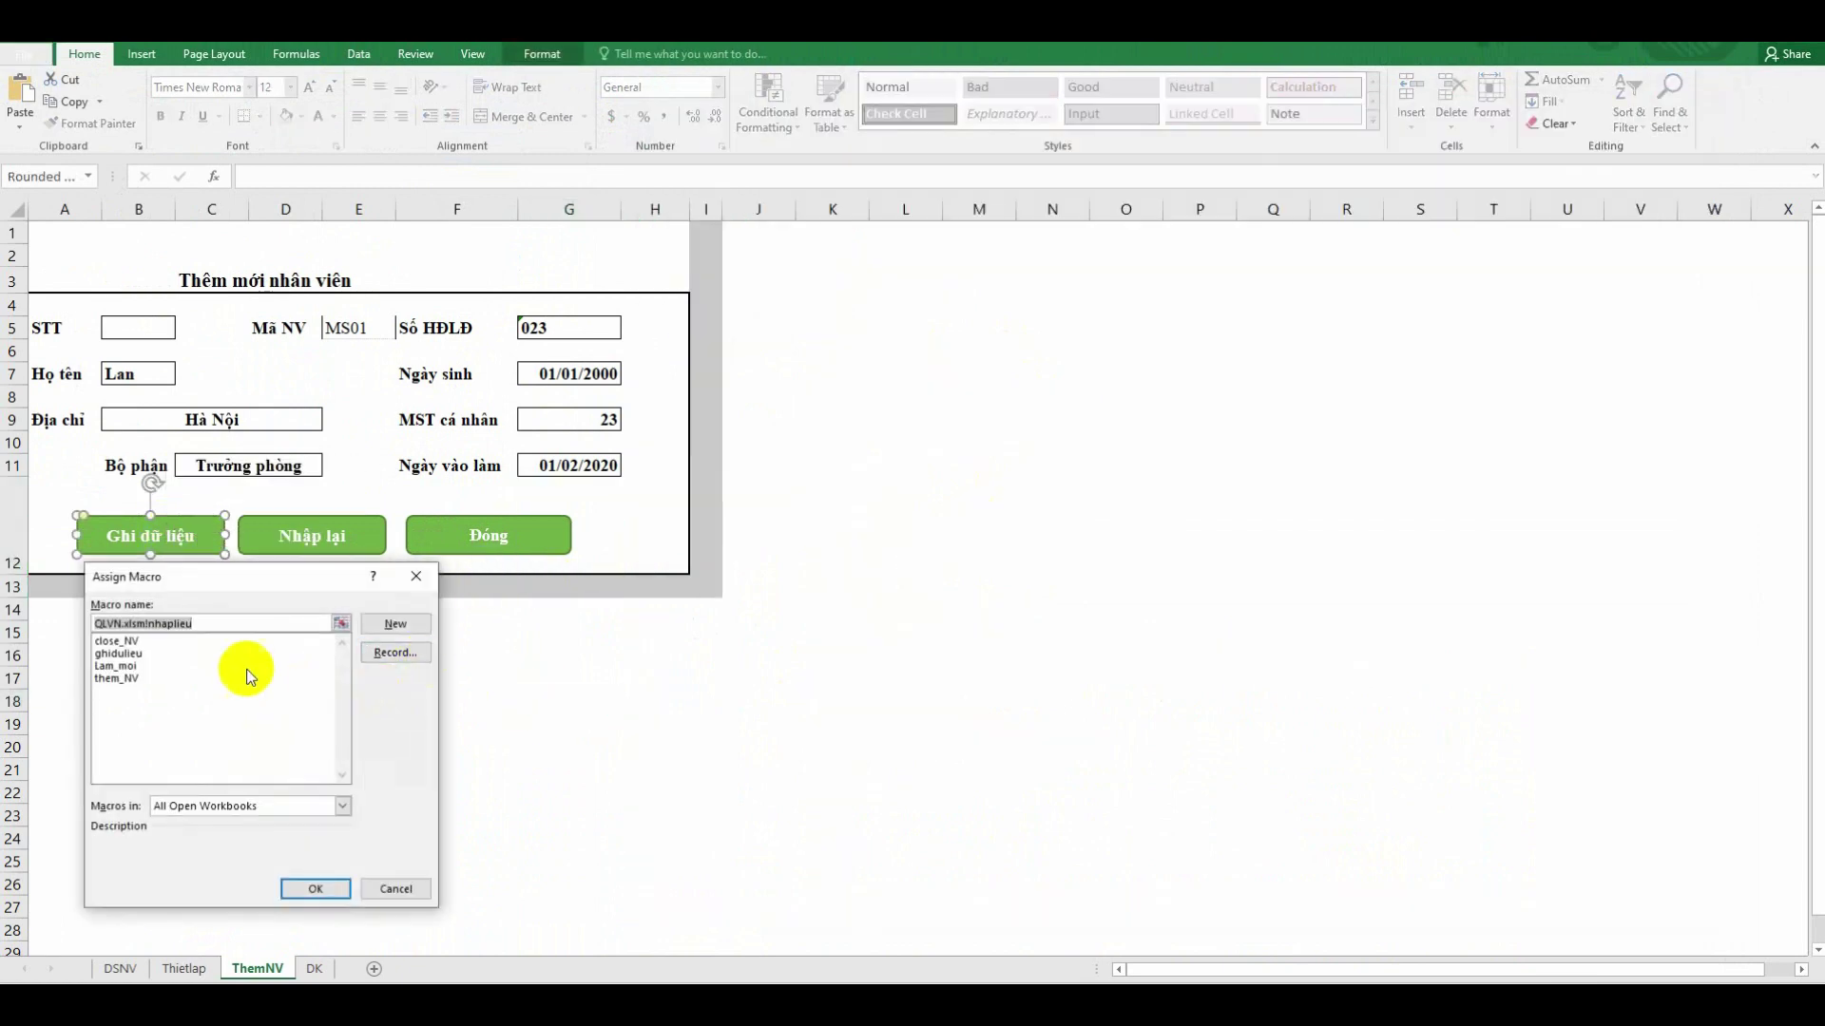
click(119, 652)
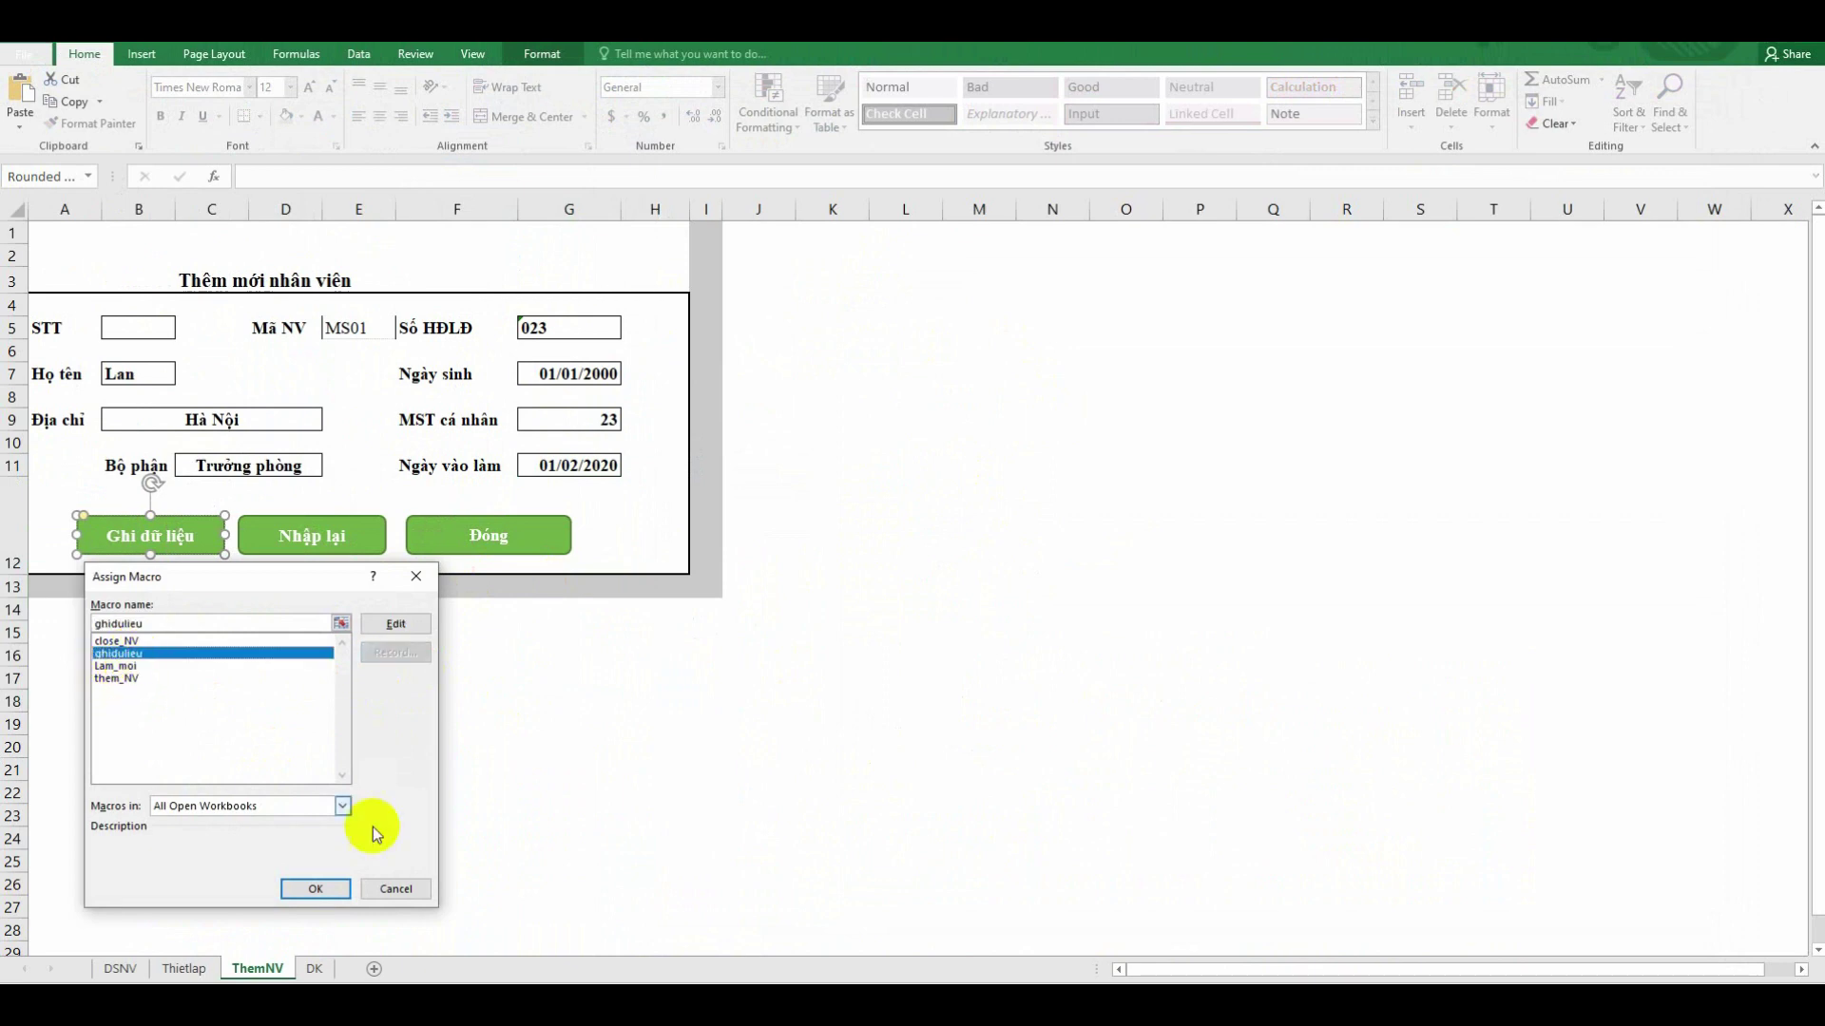
click(316, 888)
Test the button, add the missing End If to ghidulieu, and reset the paused macro
click(560, 784)
click(147, 536)
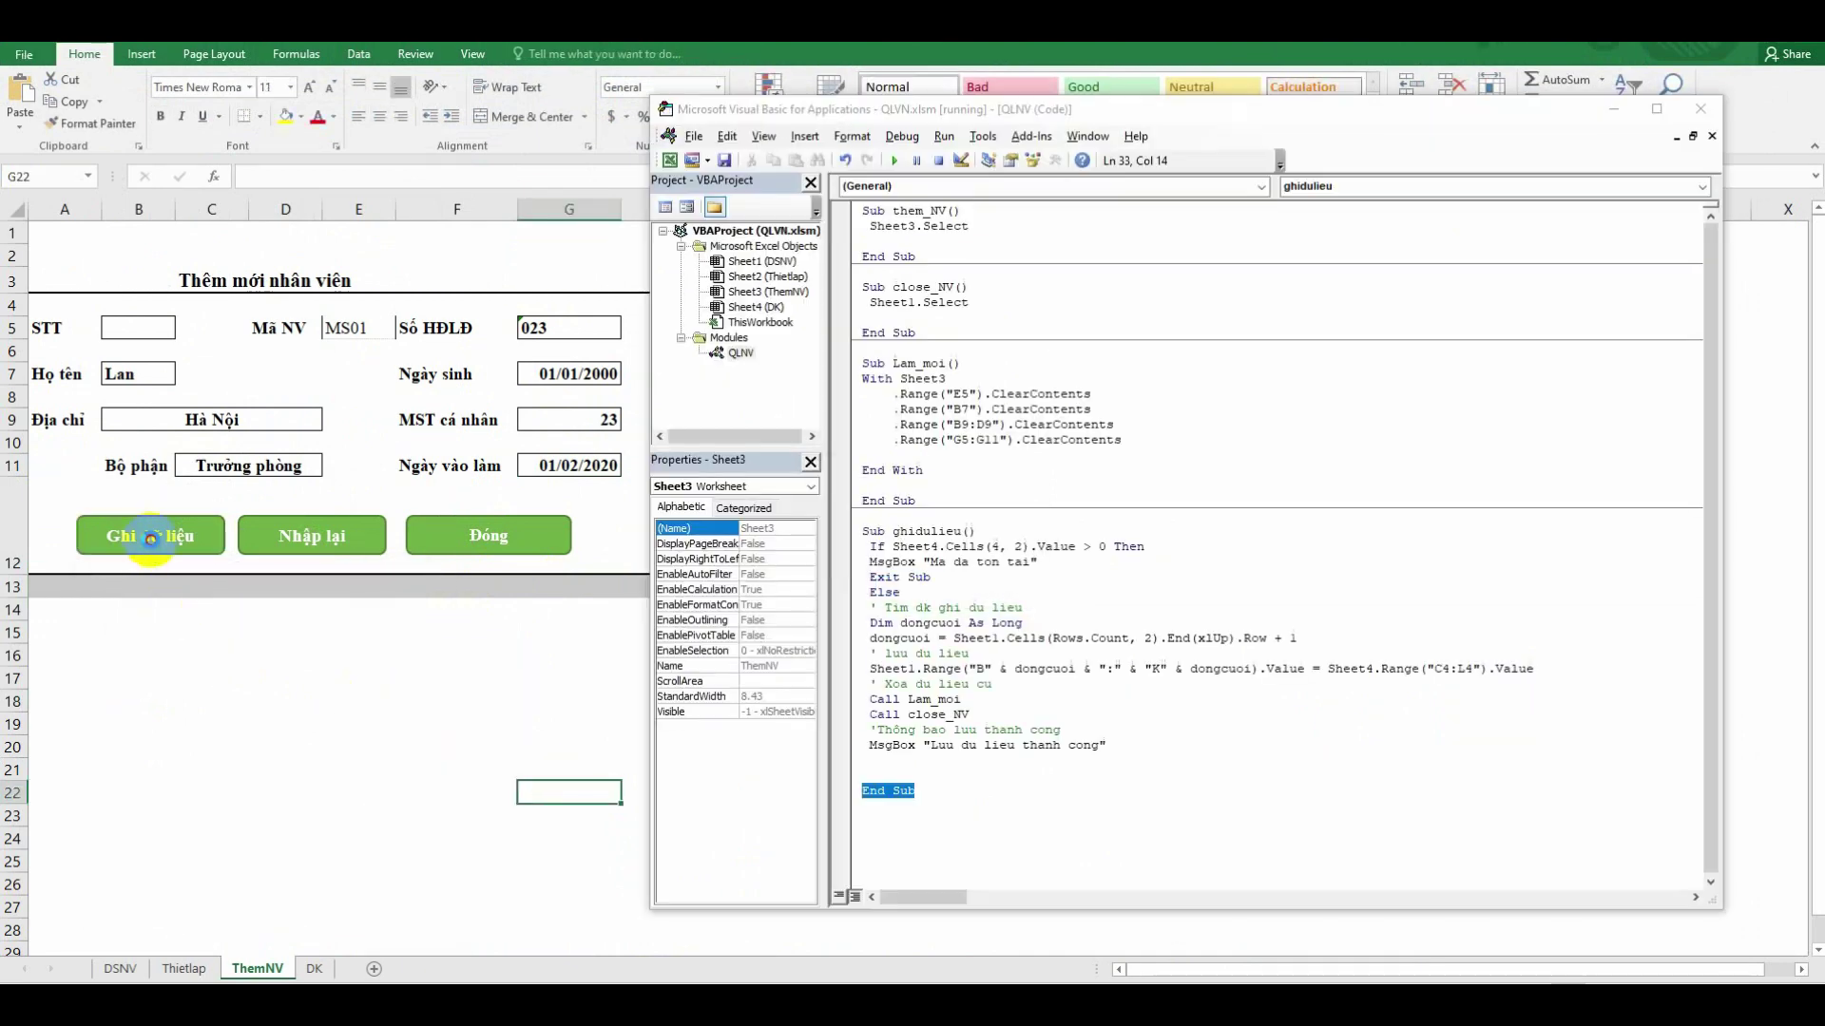
click(927, 589)
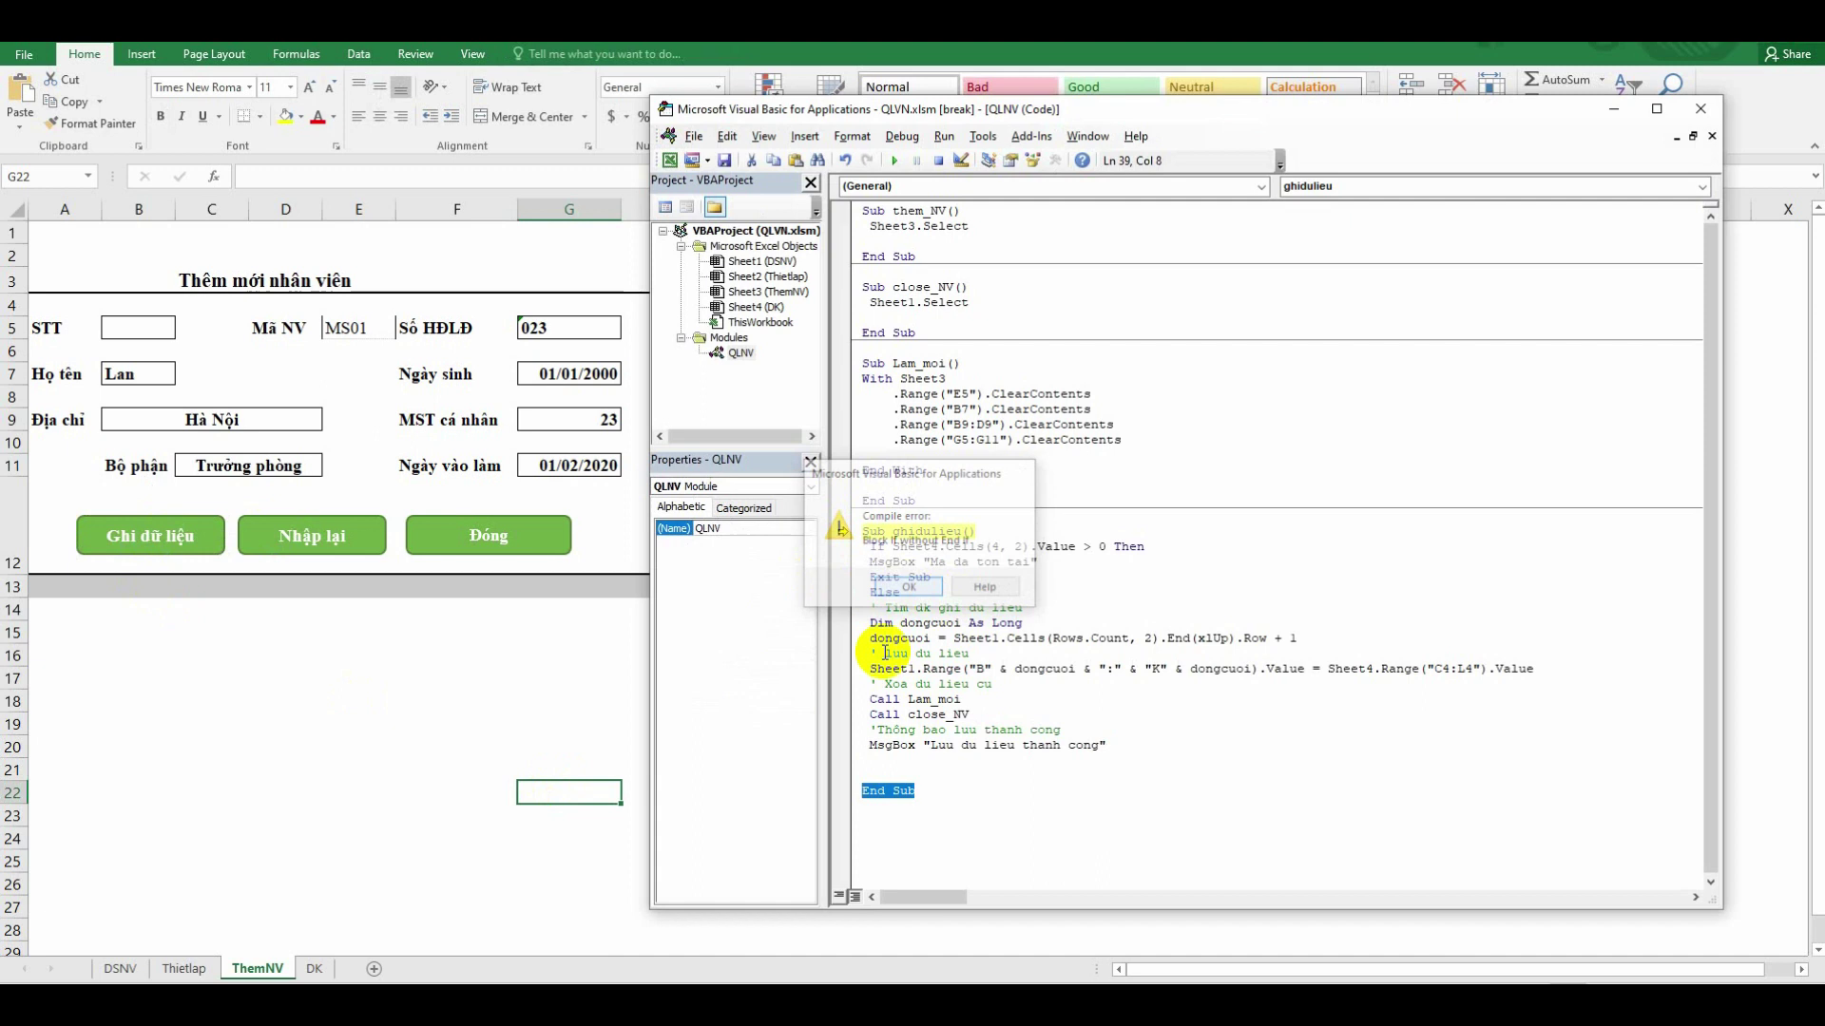
click(870, 761)
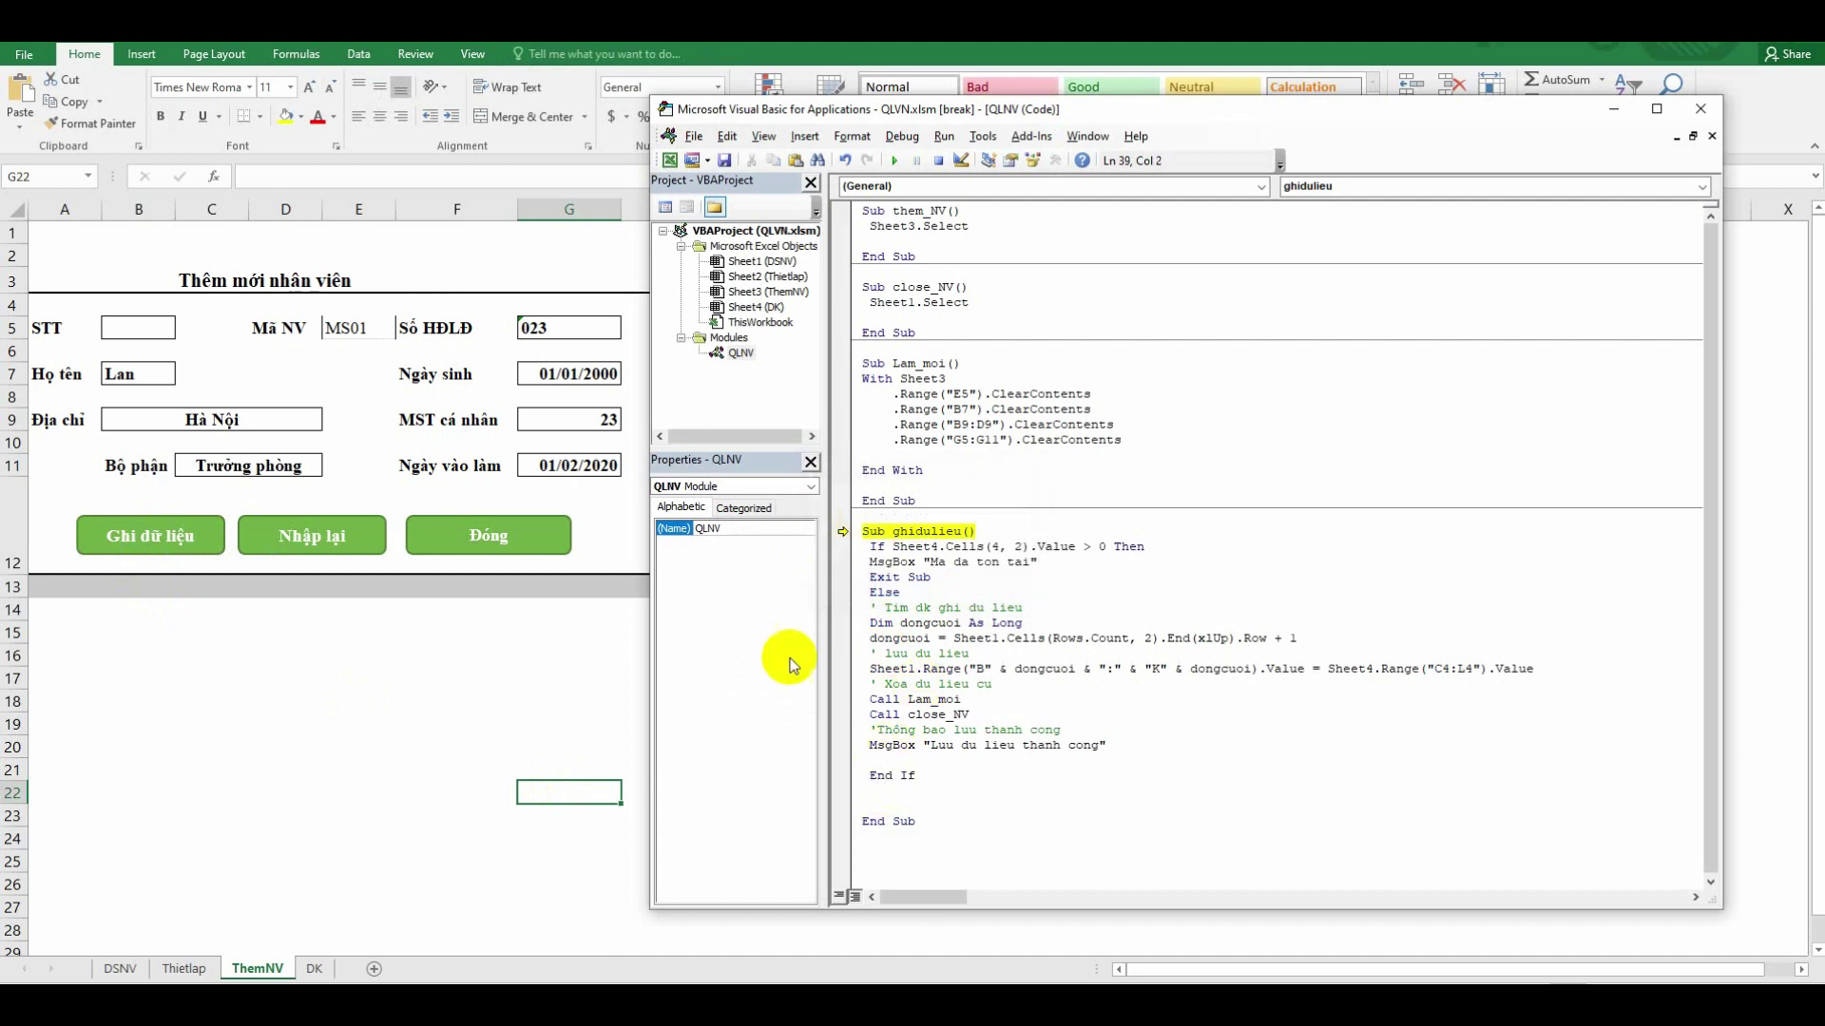
click(169, 542)
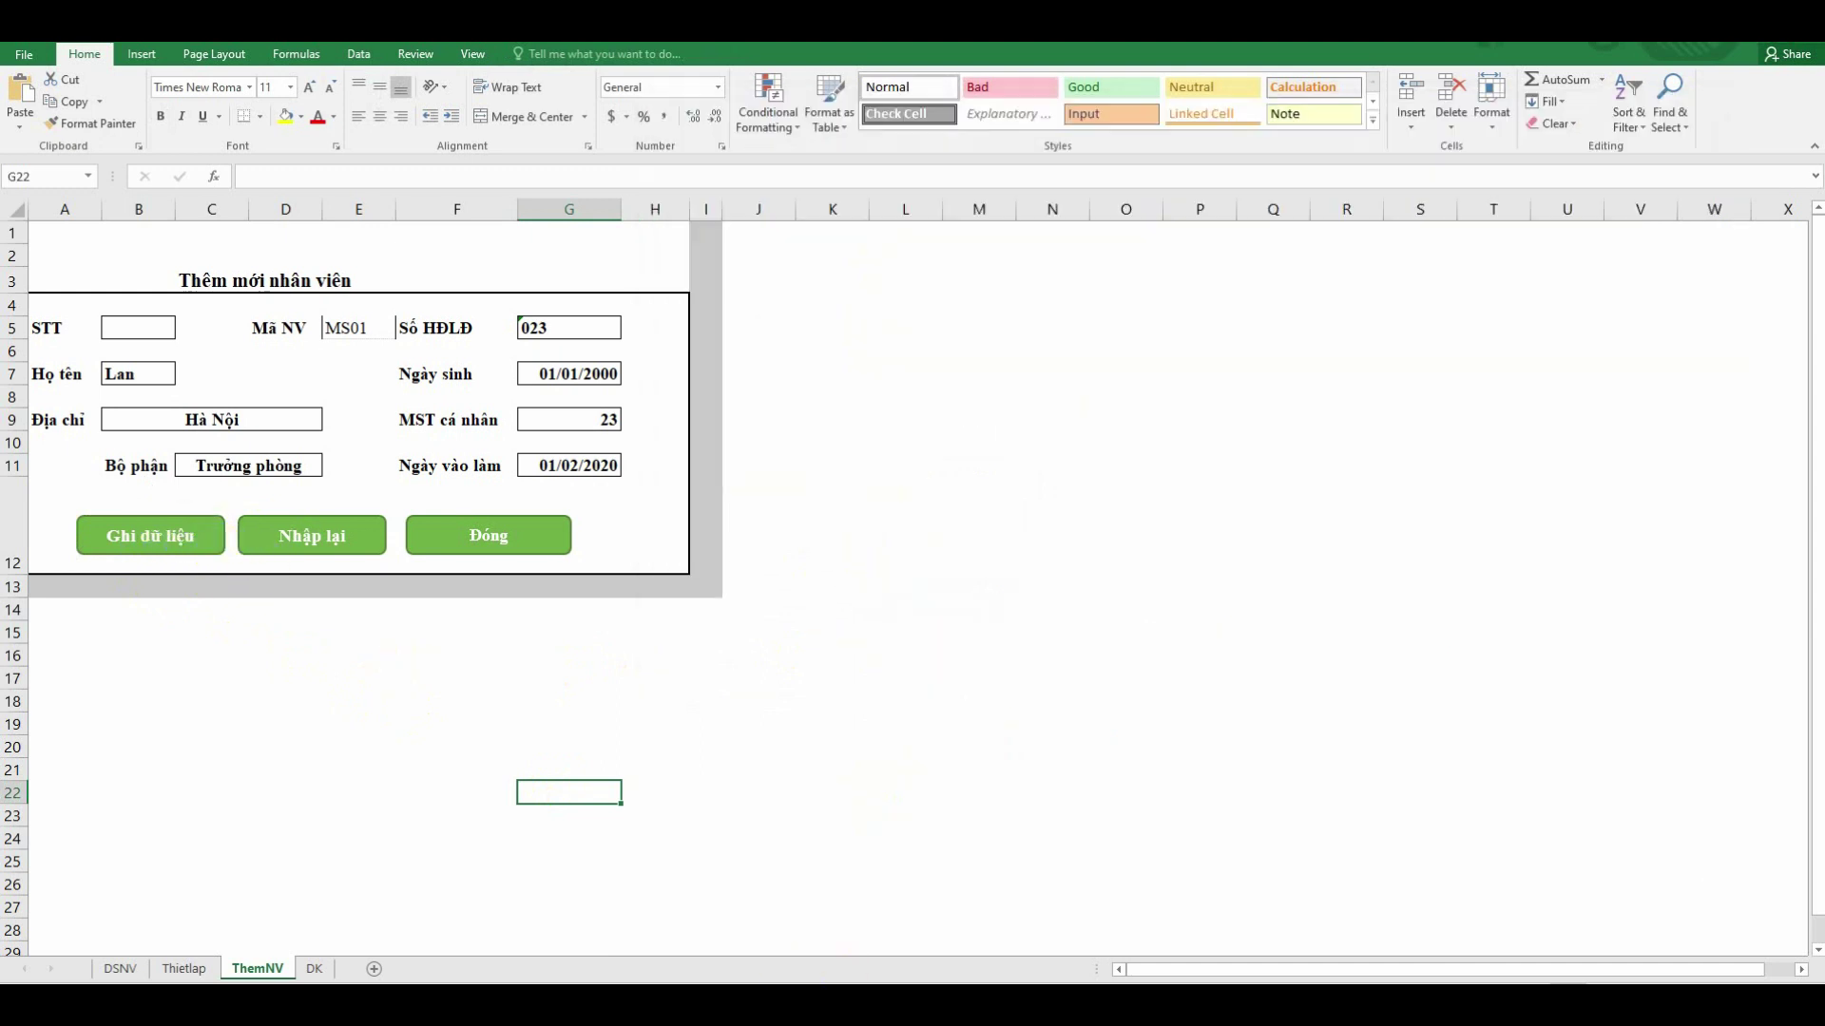
click(707, 953)
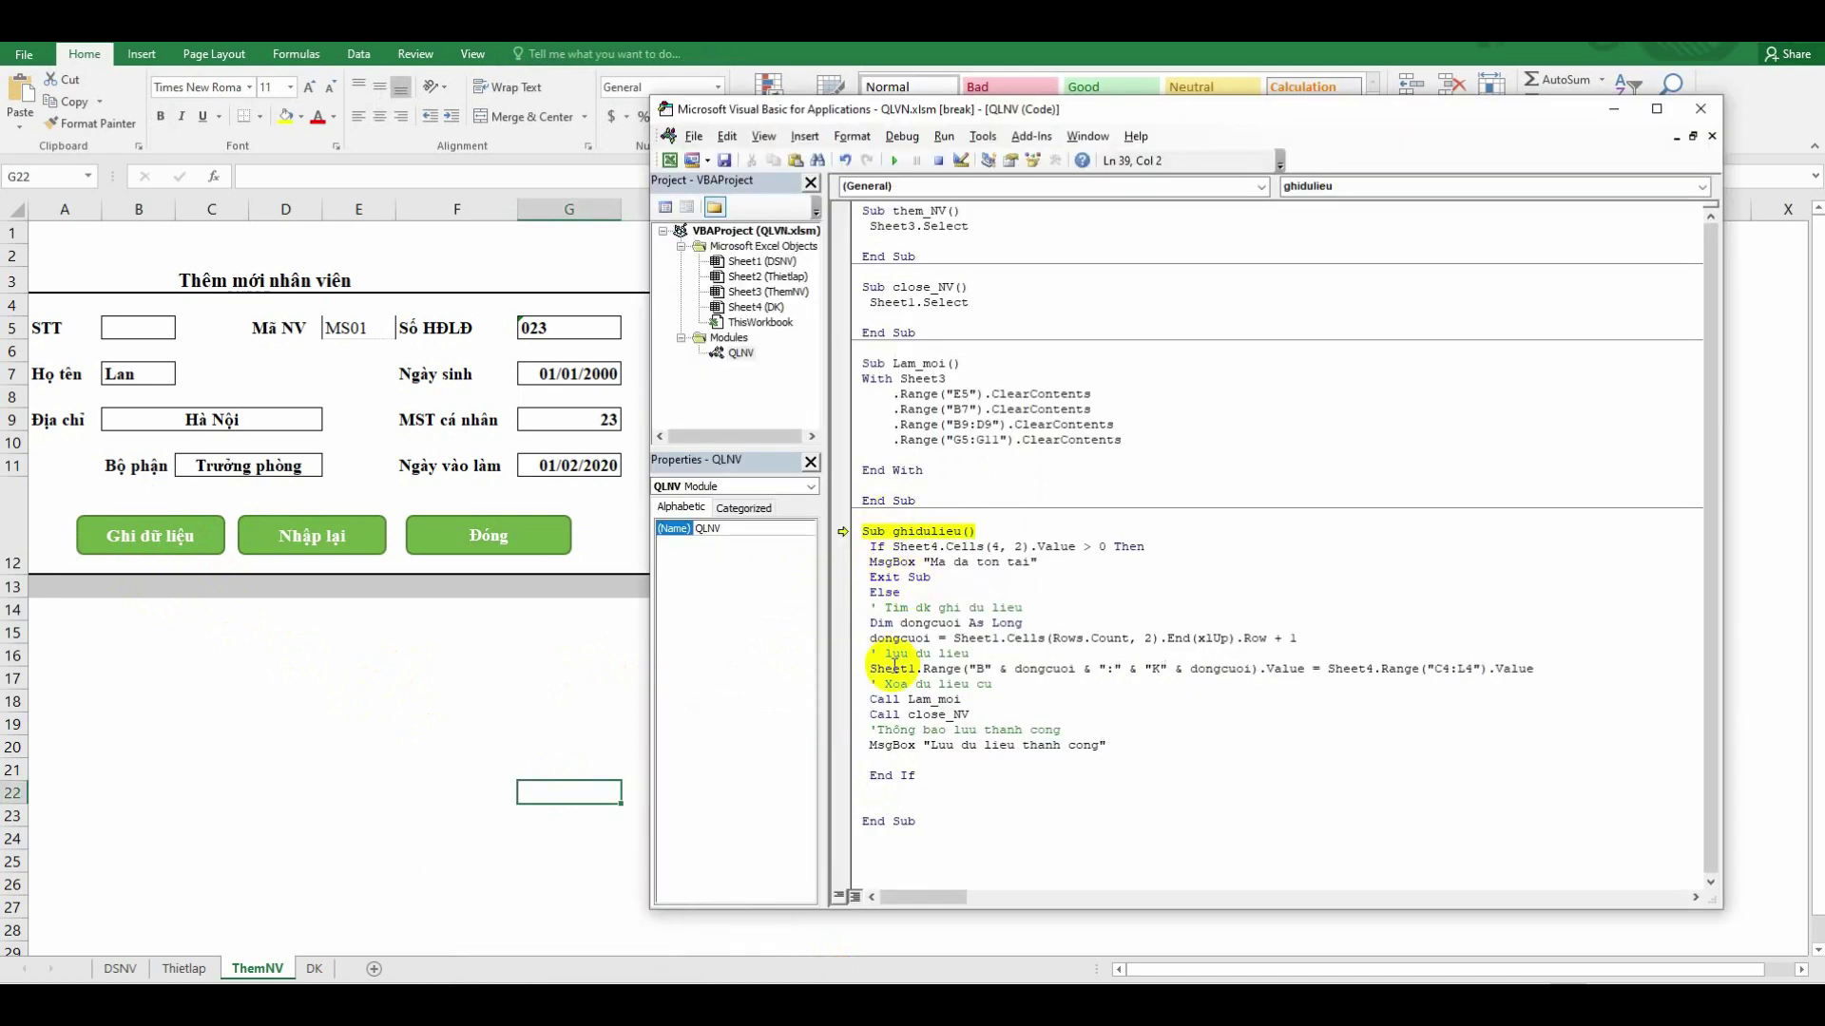
click(938, 159)
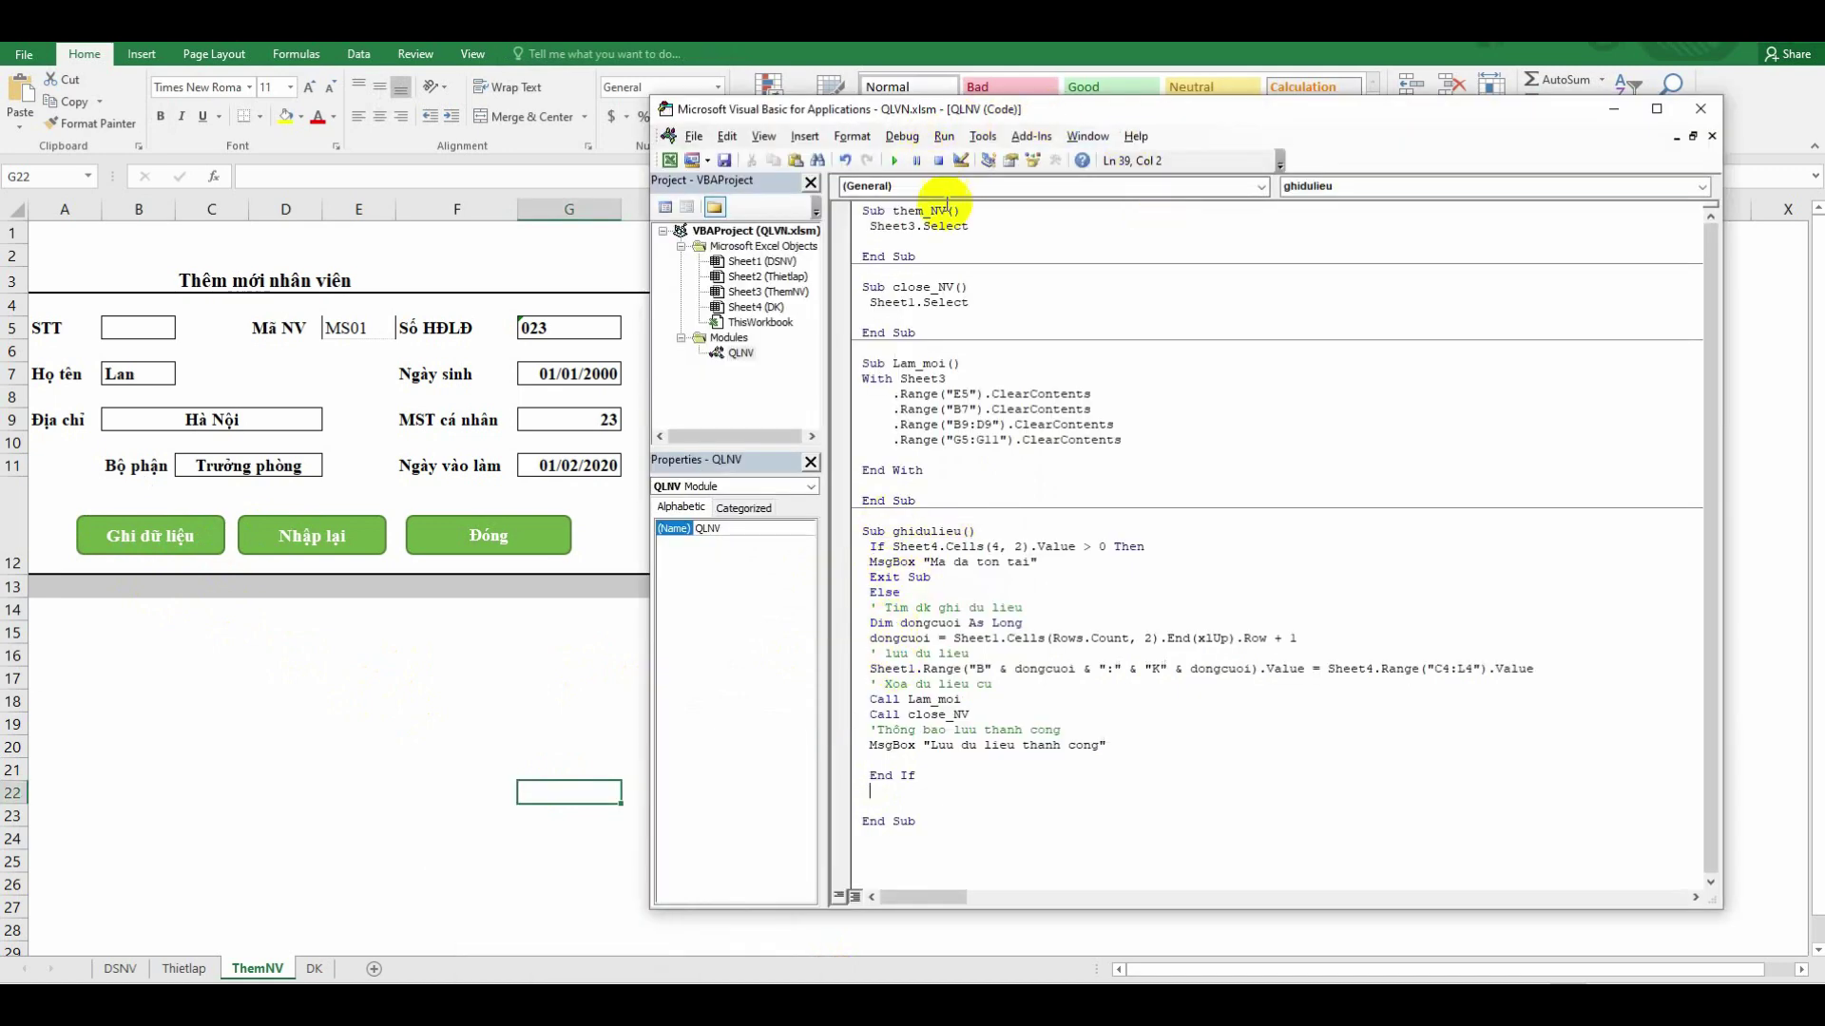
Save MS01 with the Ghi dữ liệu button, dismiss the success message, and select DSNV cell A7
click(521, 541)
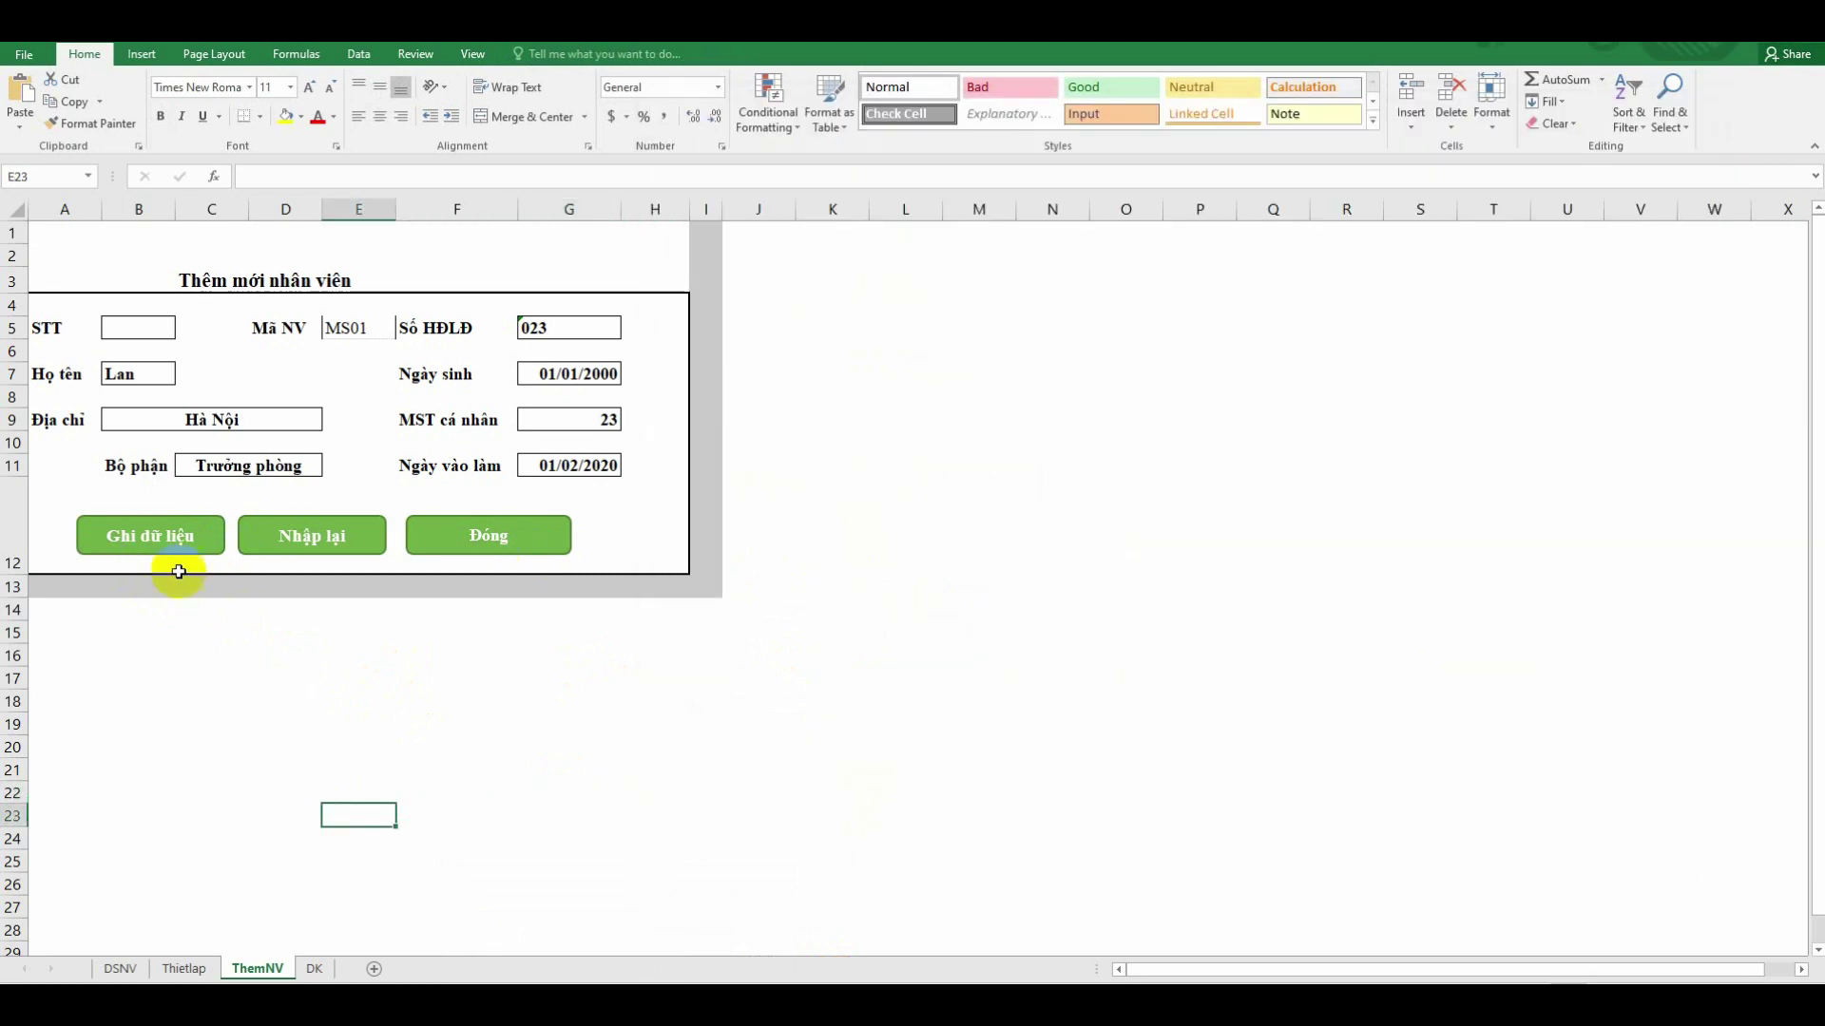
click(155, 537)
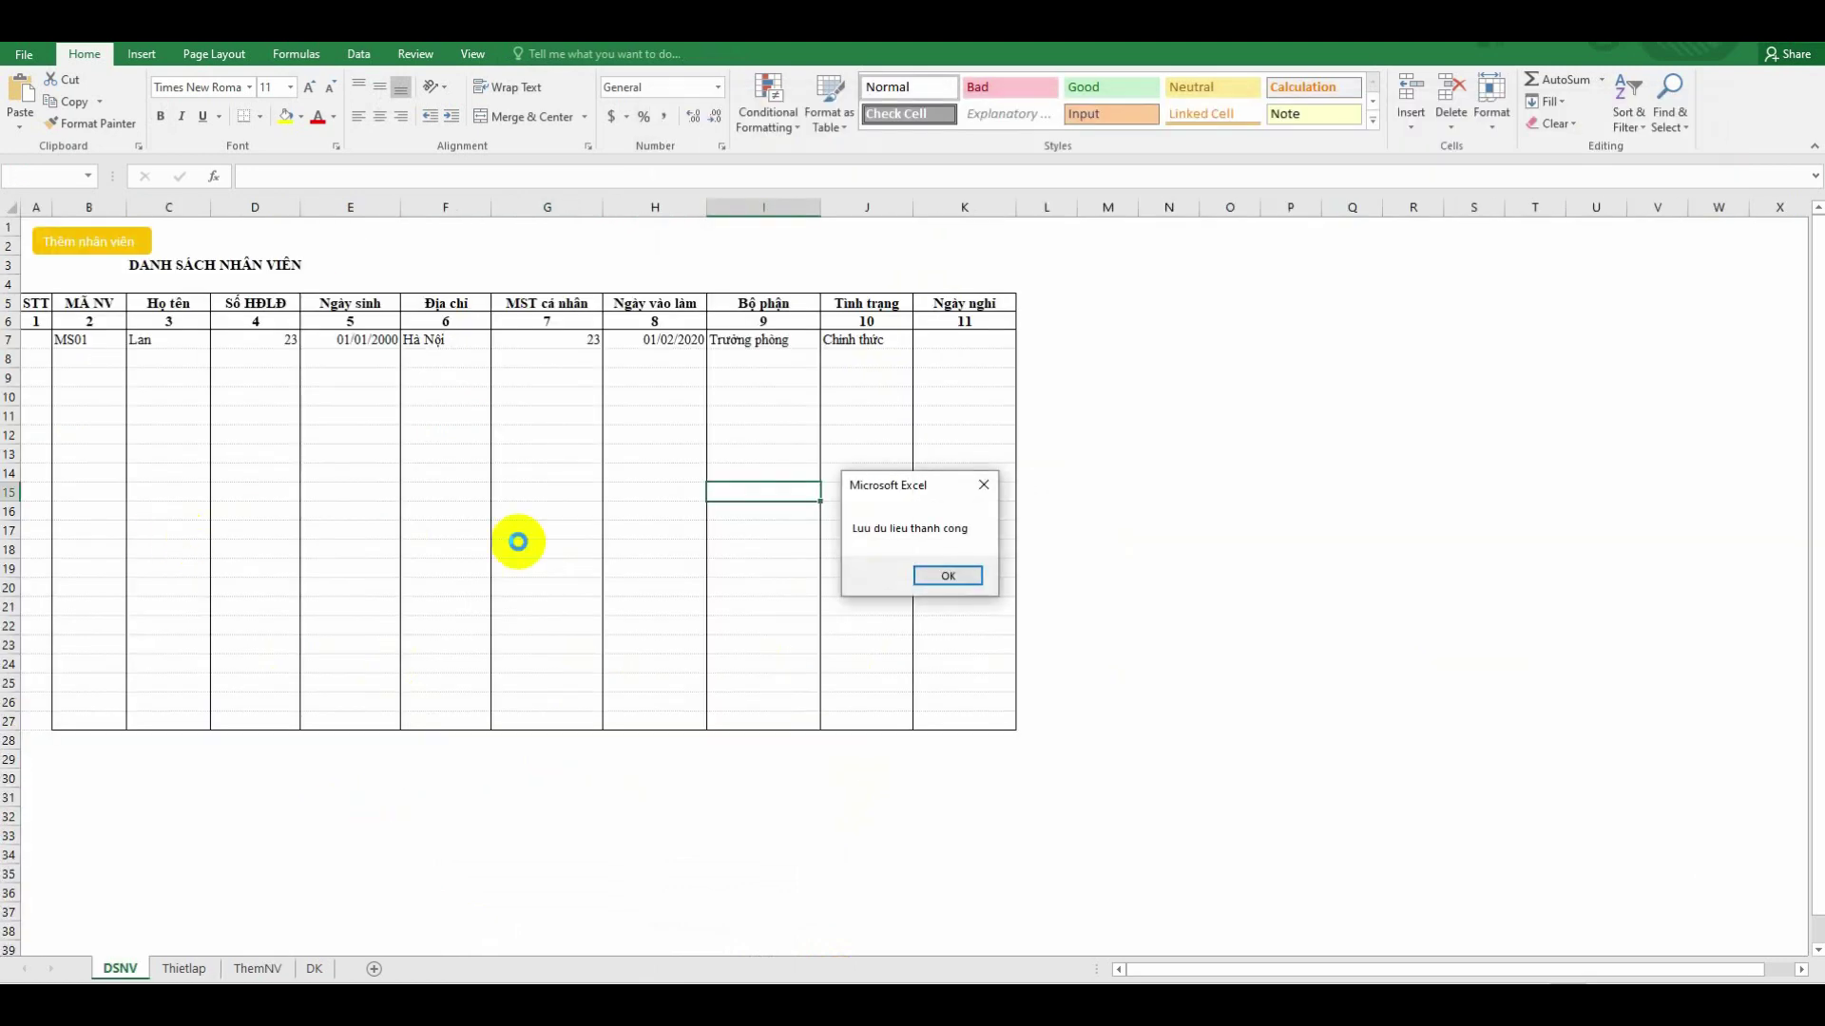
click(960, 574)
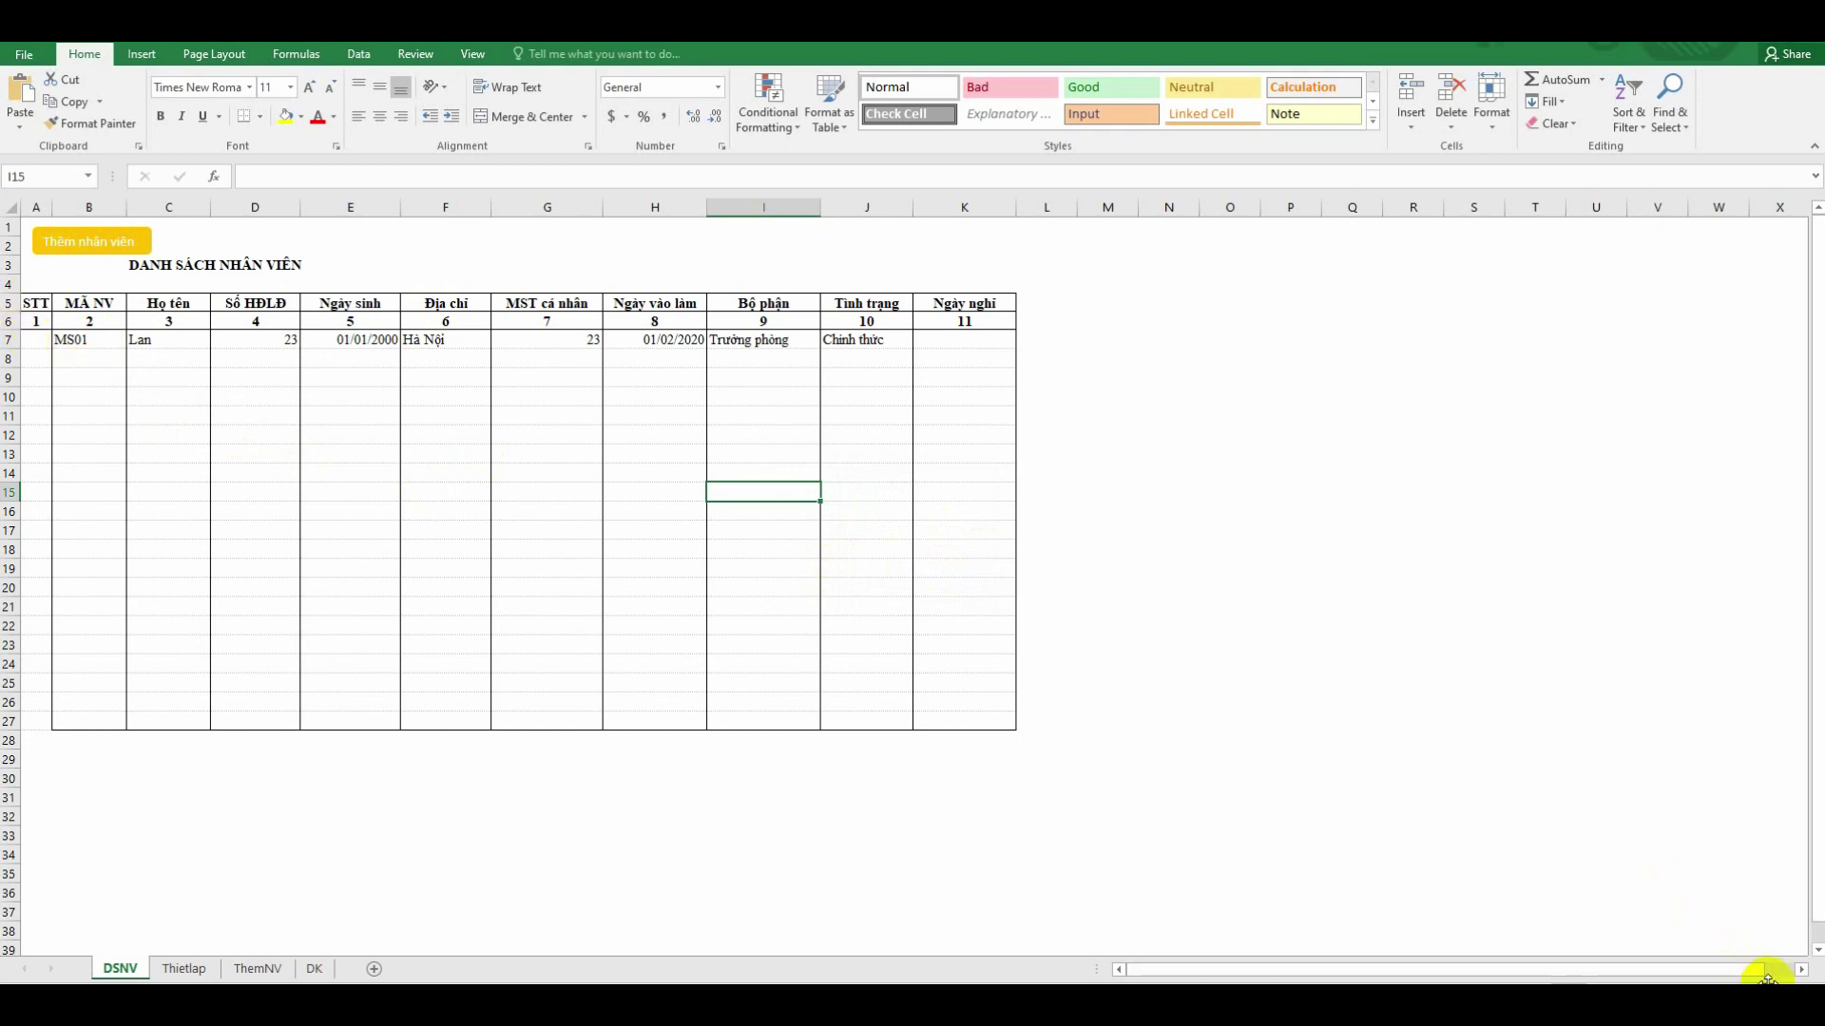
ctrl+scroll(92, 439, up, 1)
ctrl+scroll(92, 439, up, 1)
ctrl+scroll(92, 439, up, 1)
click(58, 406)
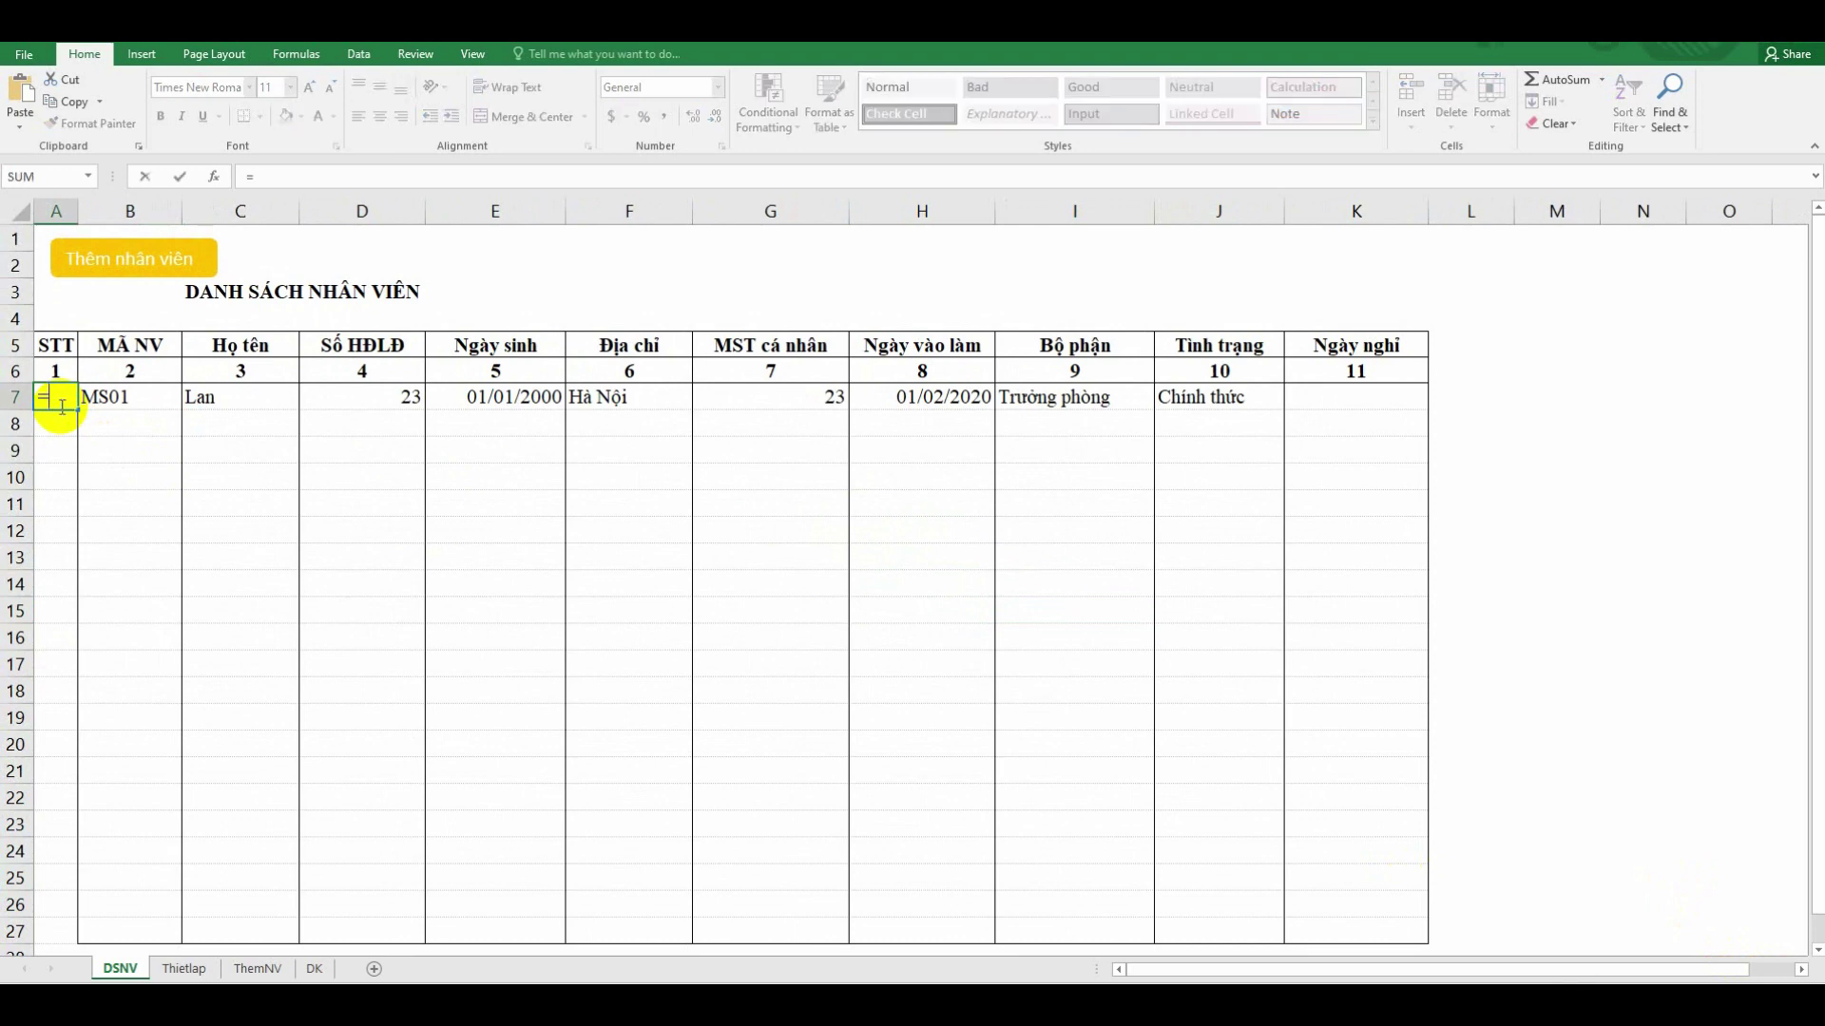
Enter IF-based STT formulas in A7 and A8, with A8 as =IF(B8="","",MAX($A$7:A7)+1)
text(=if)
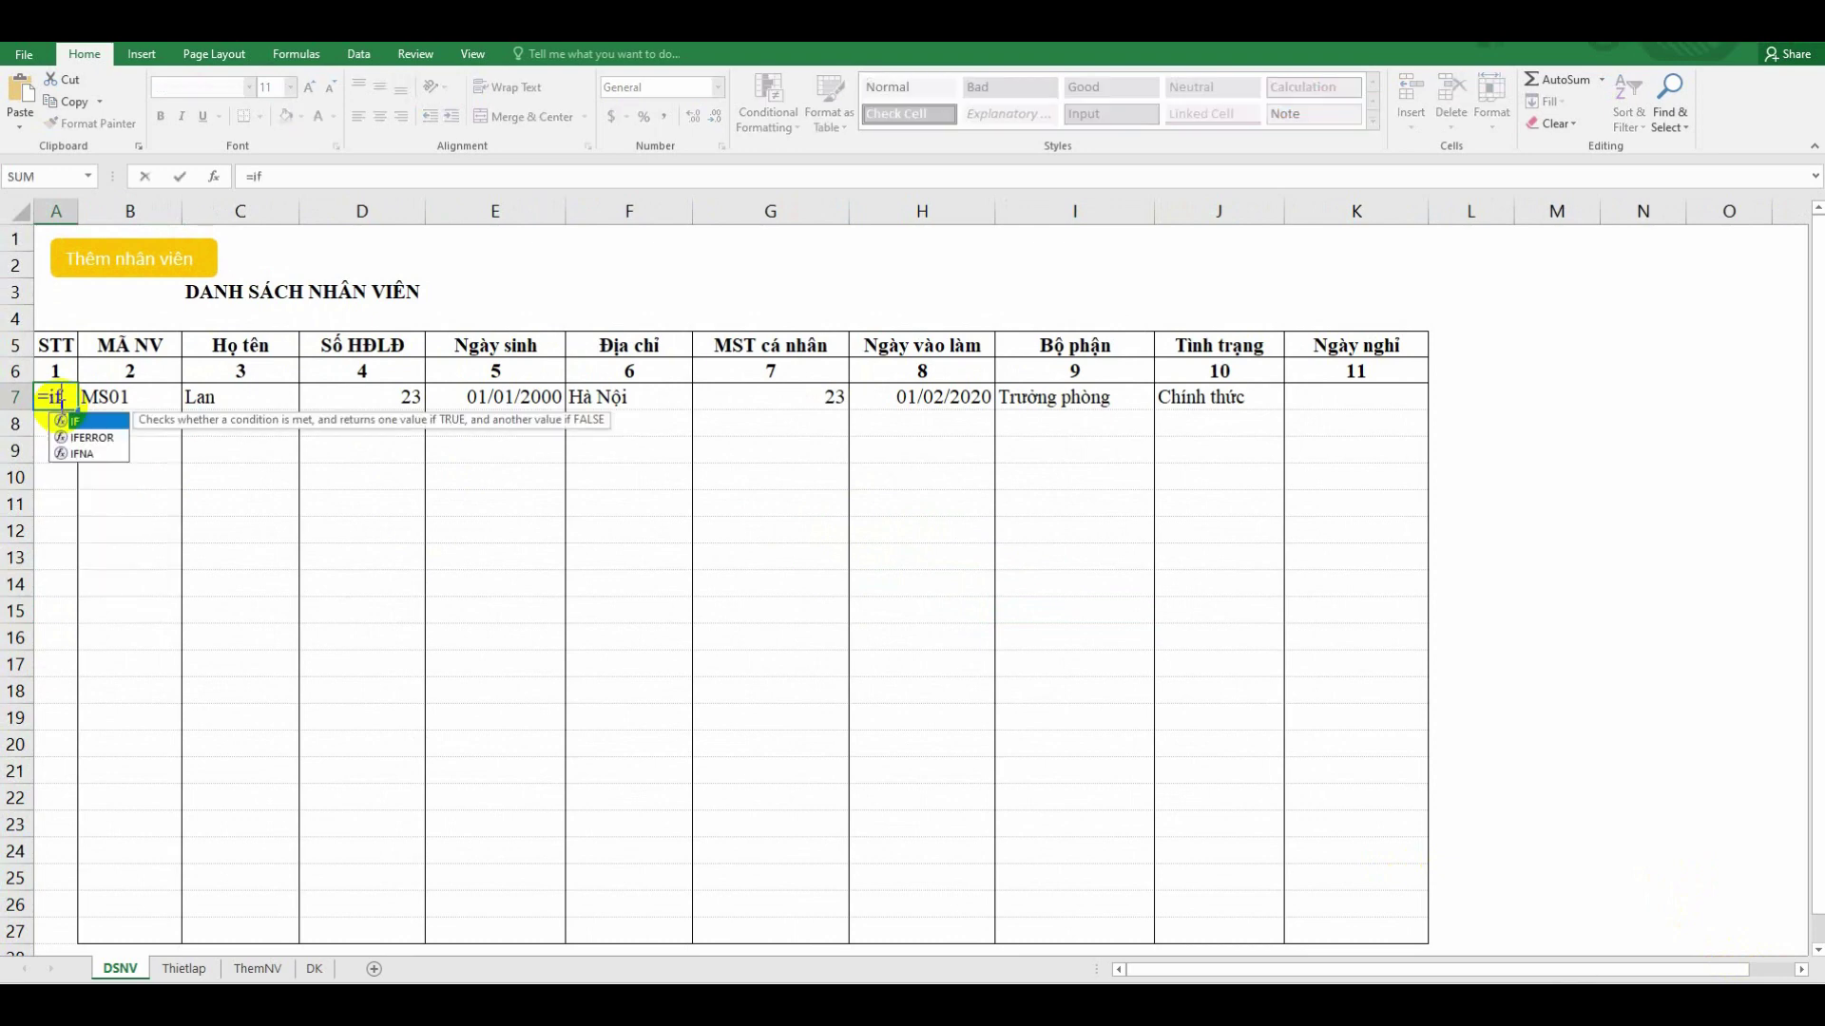
text(()
key(Right)
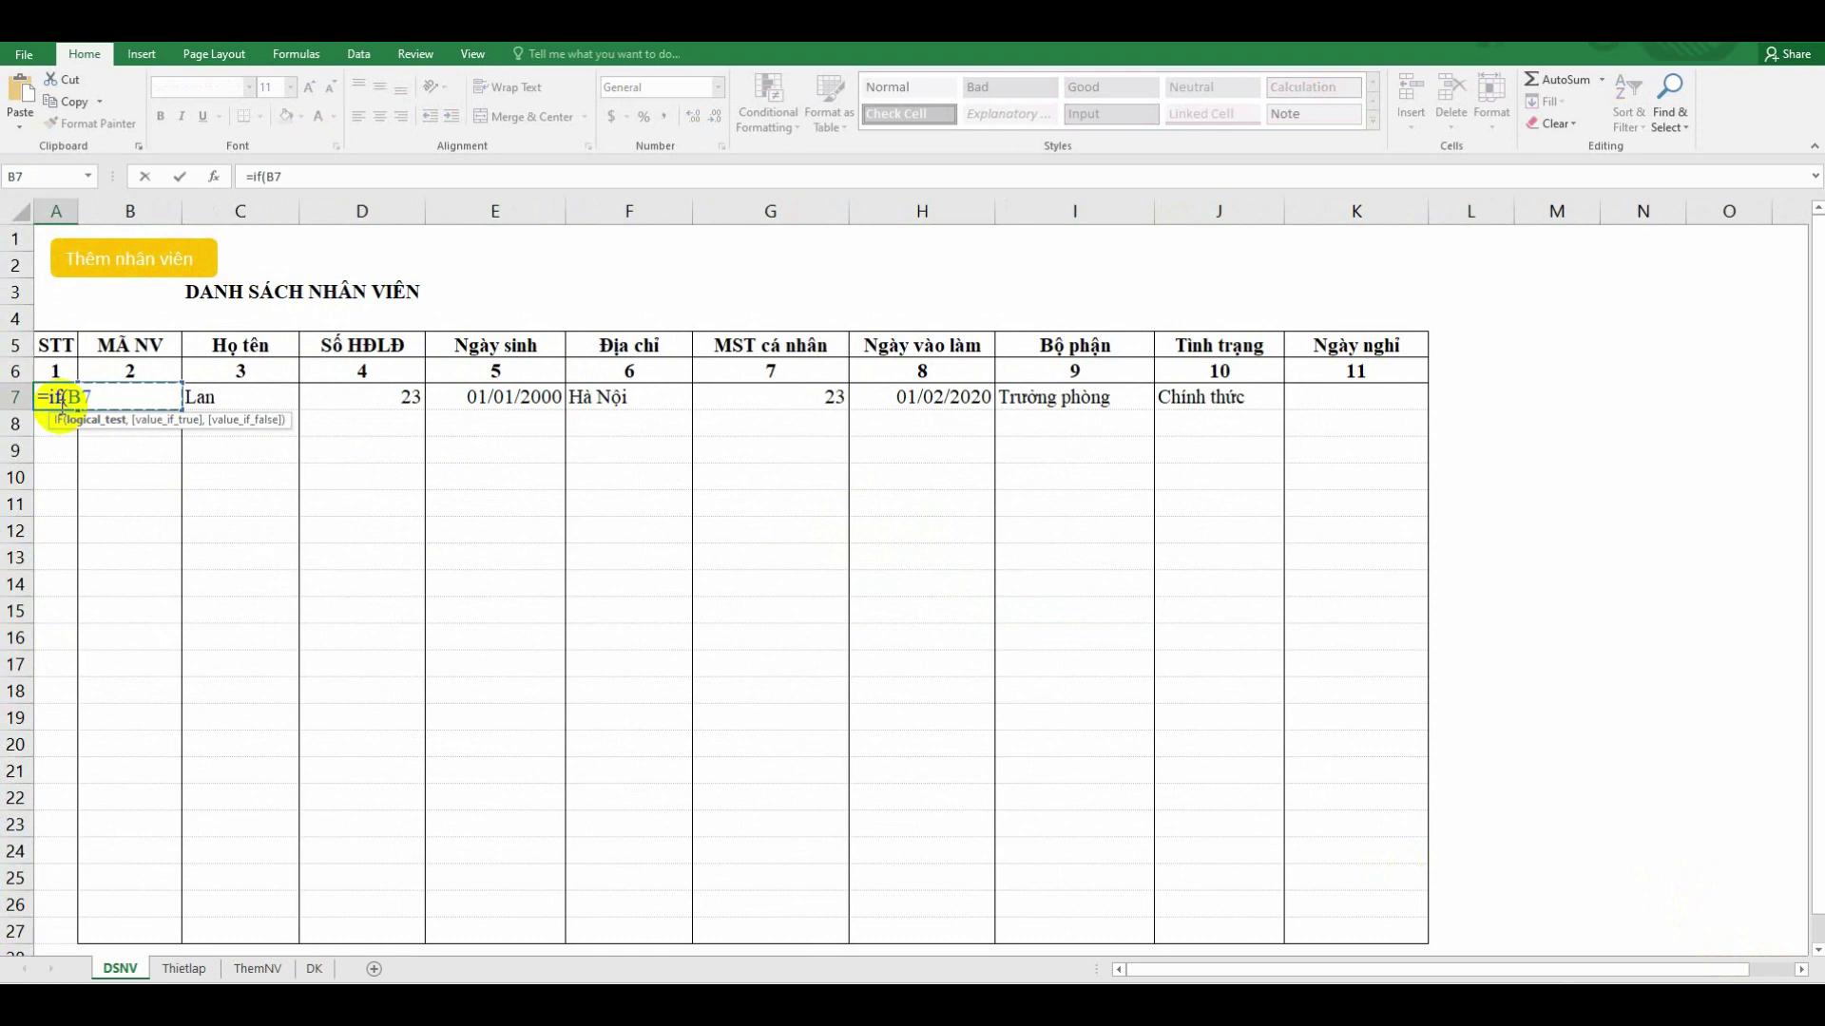
text(,"",1)
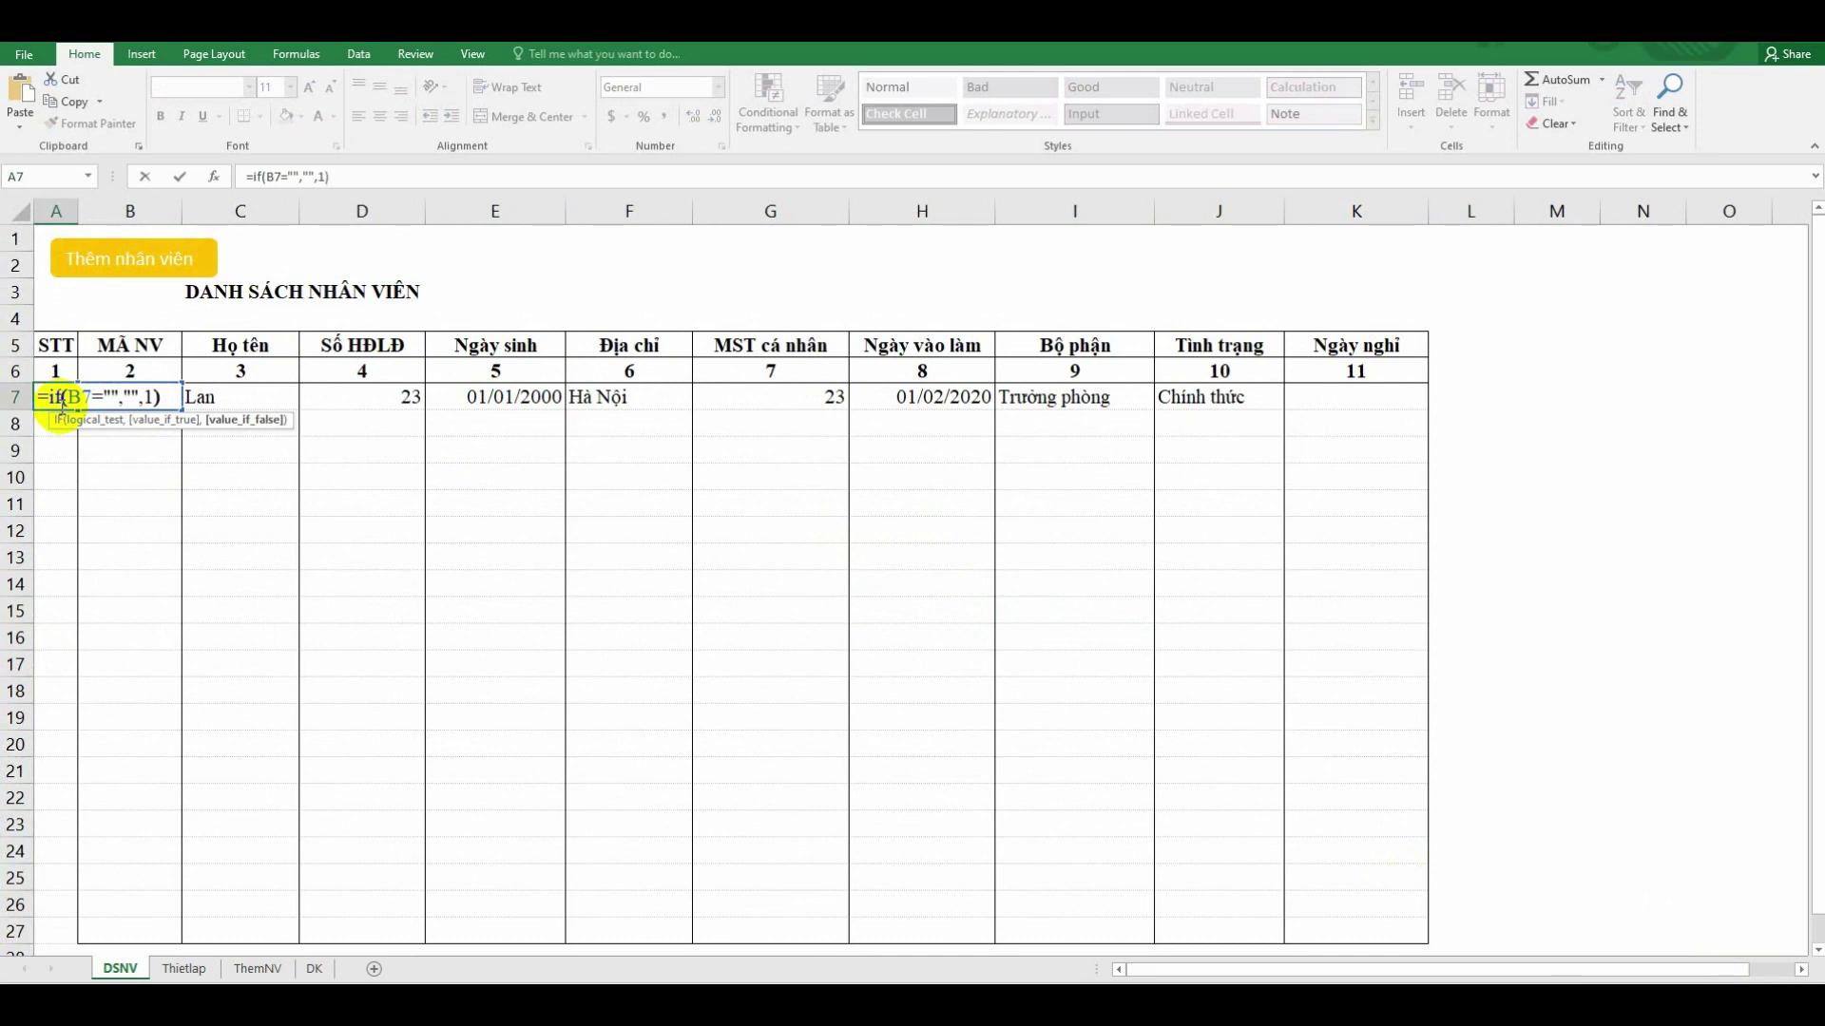
key(Return)
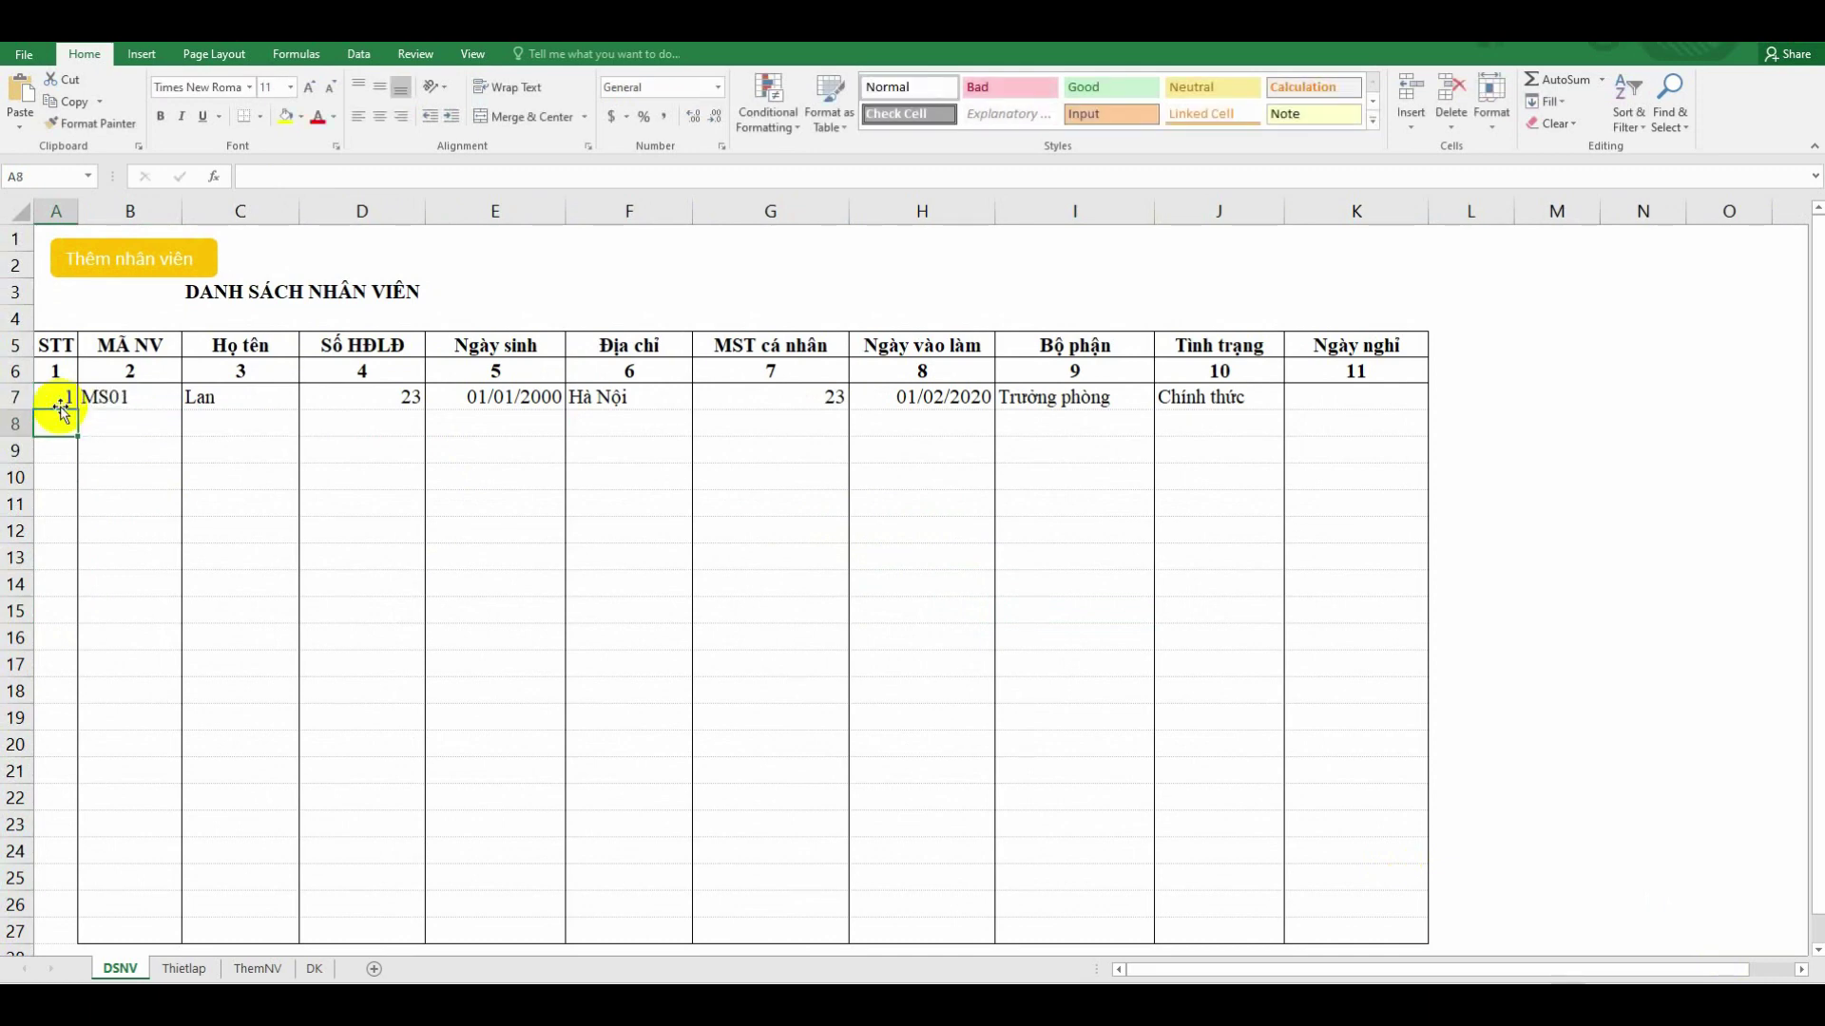
text(=if)
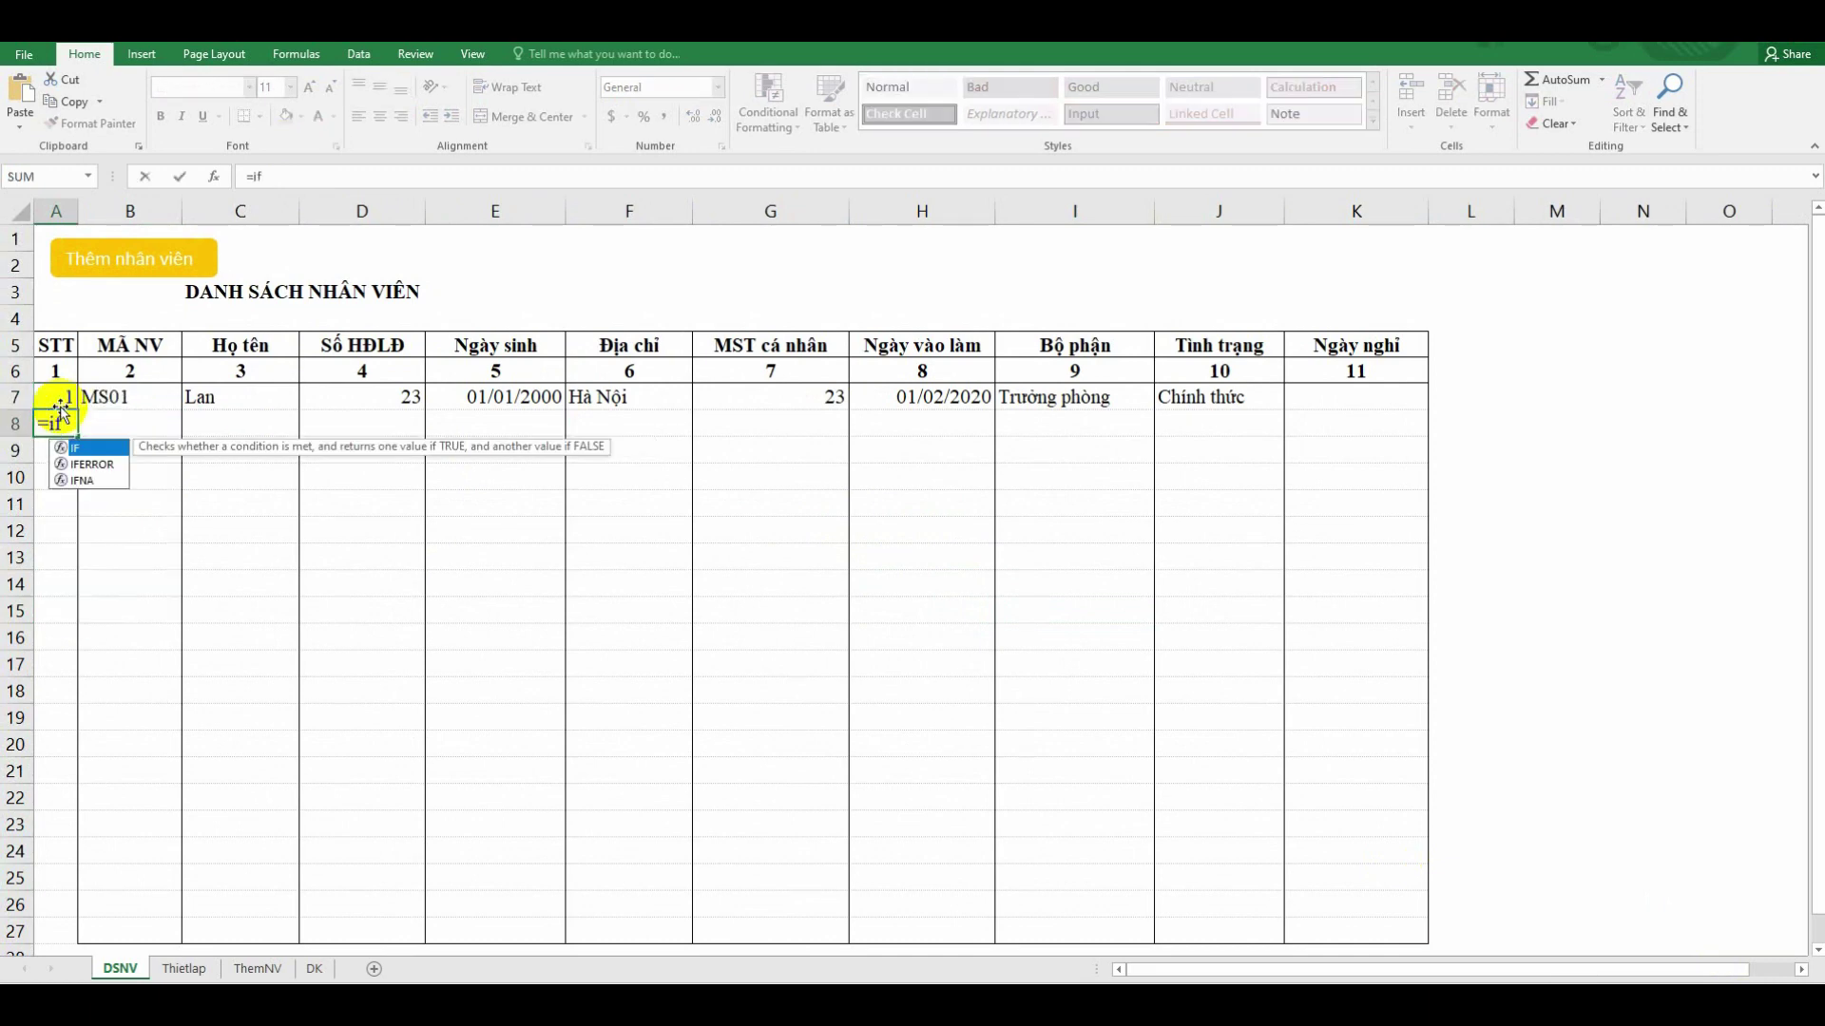
text(()
key(Right)
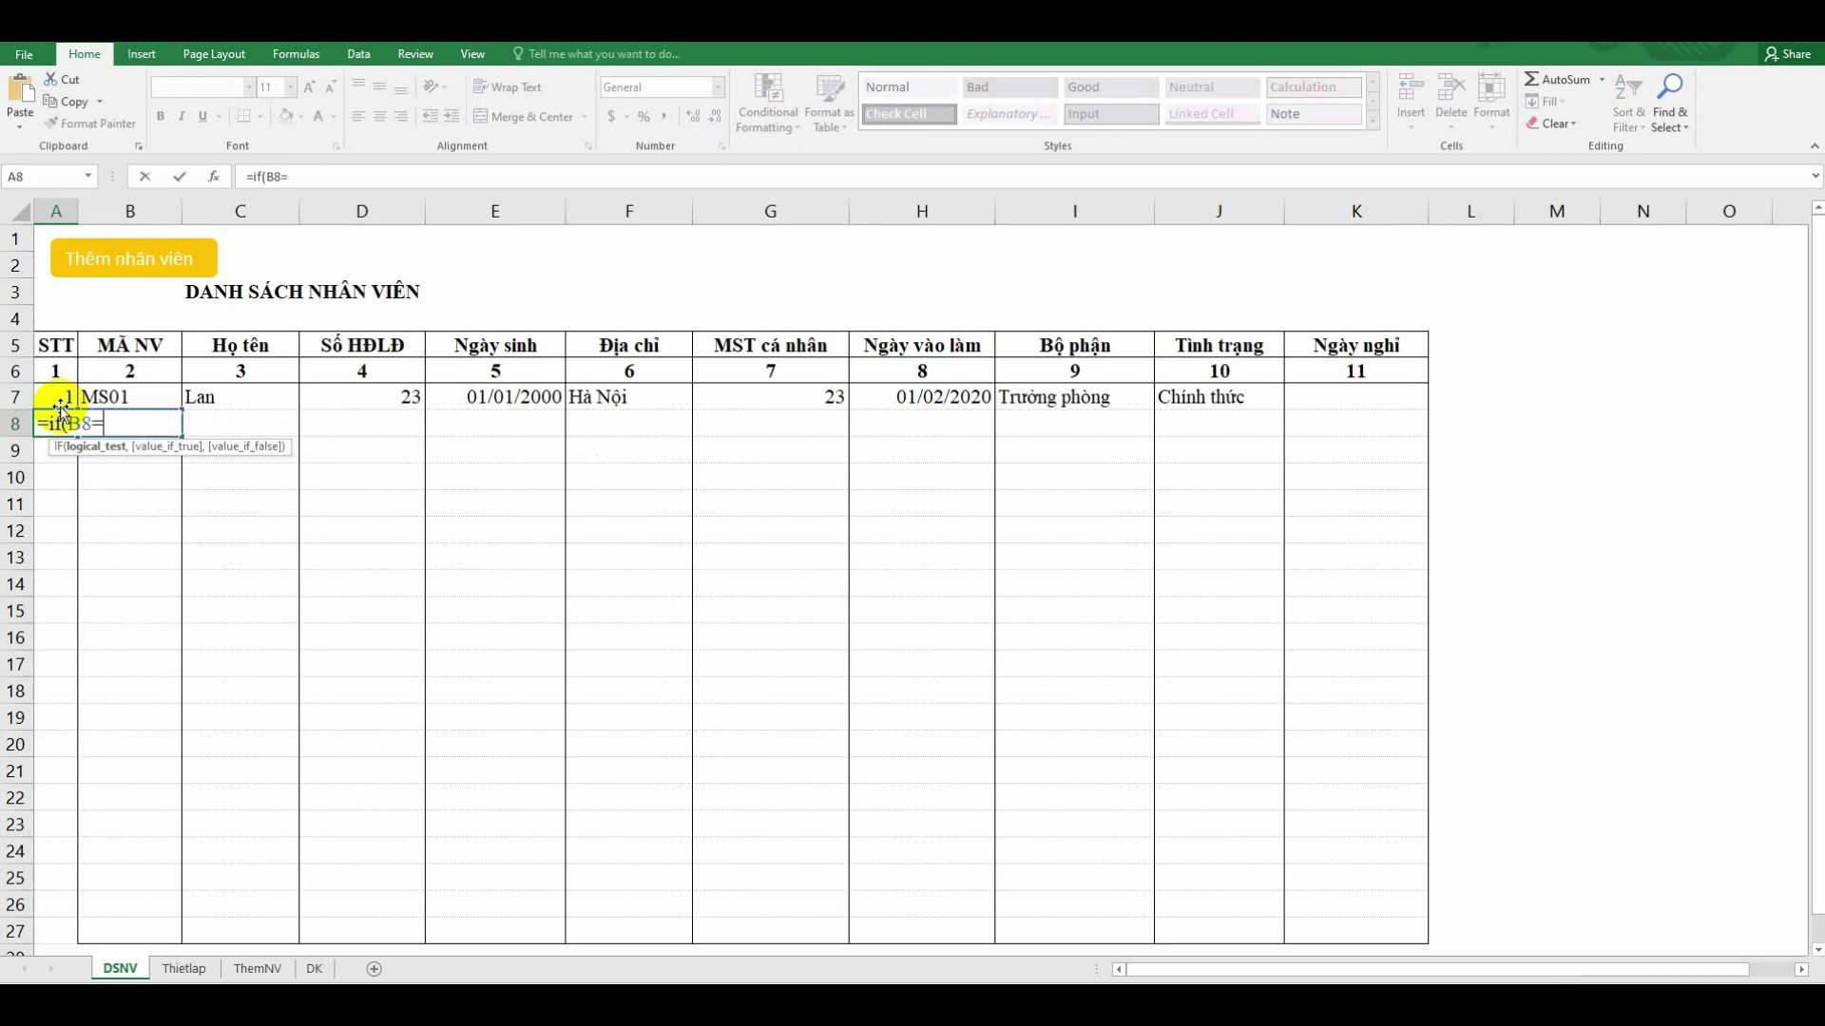
text(,"",max()
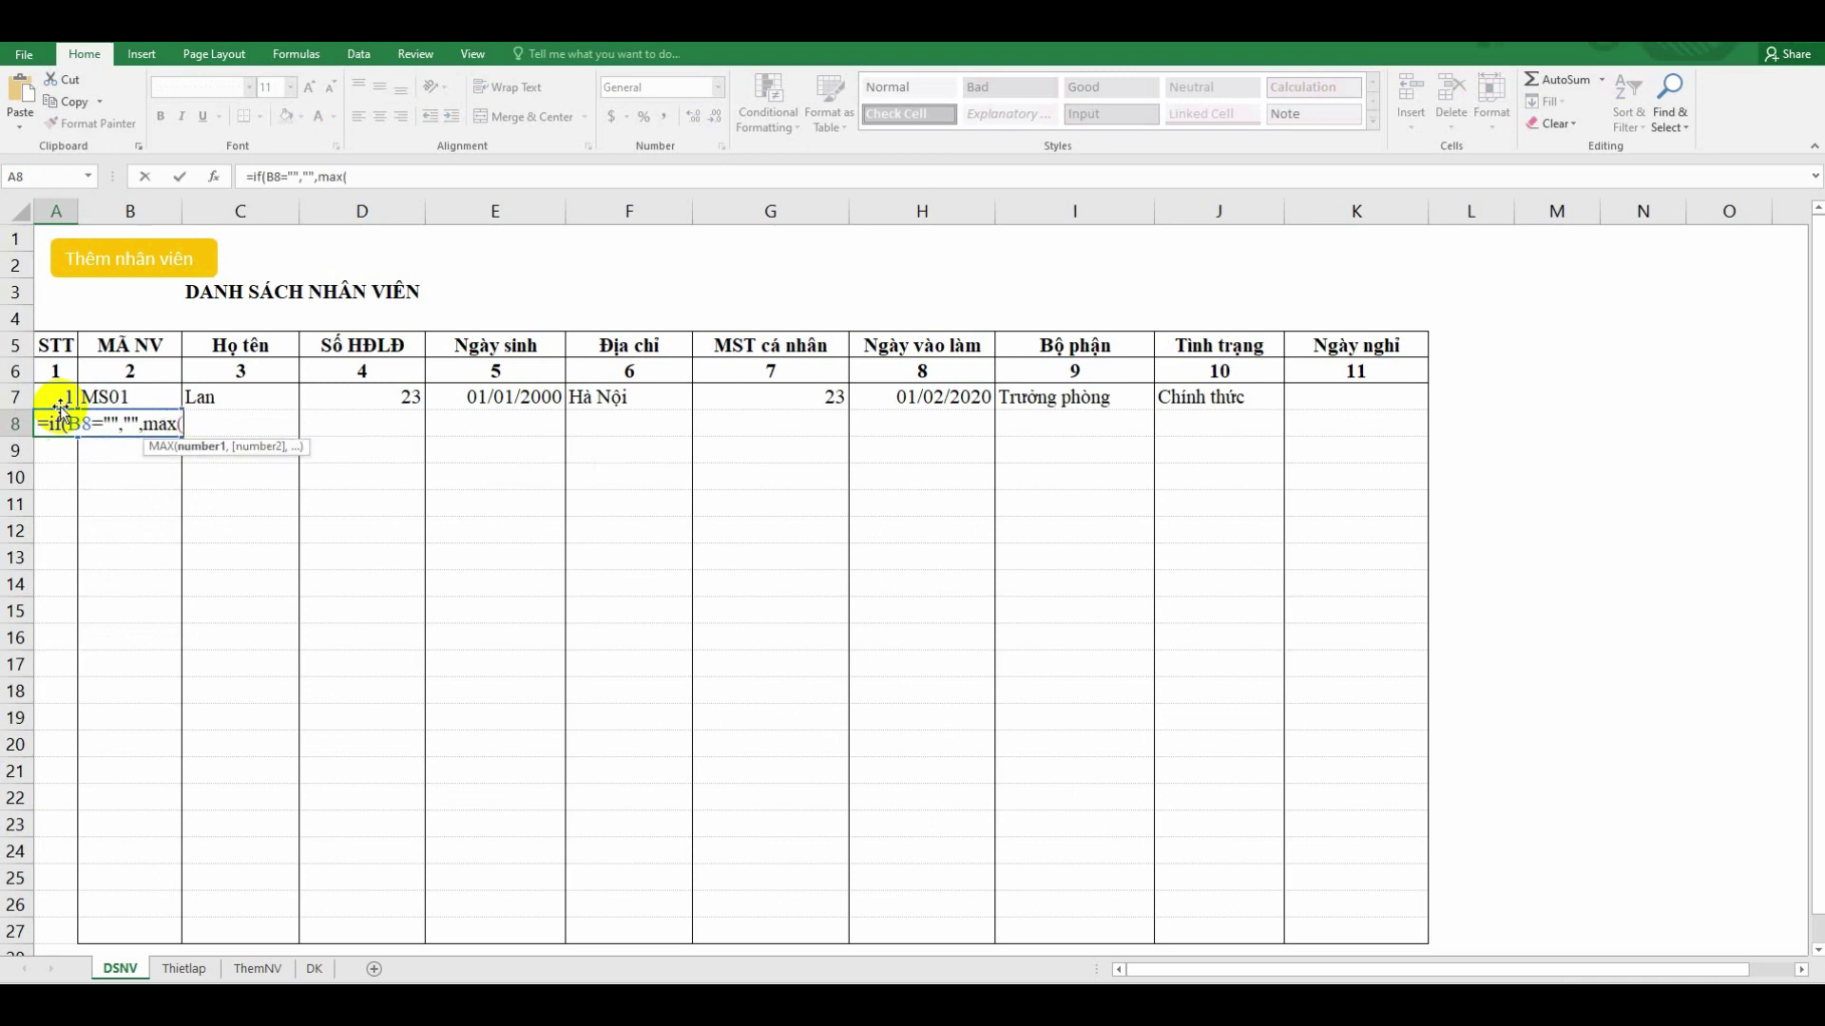
click(54, 397)
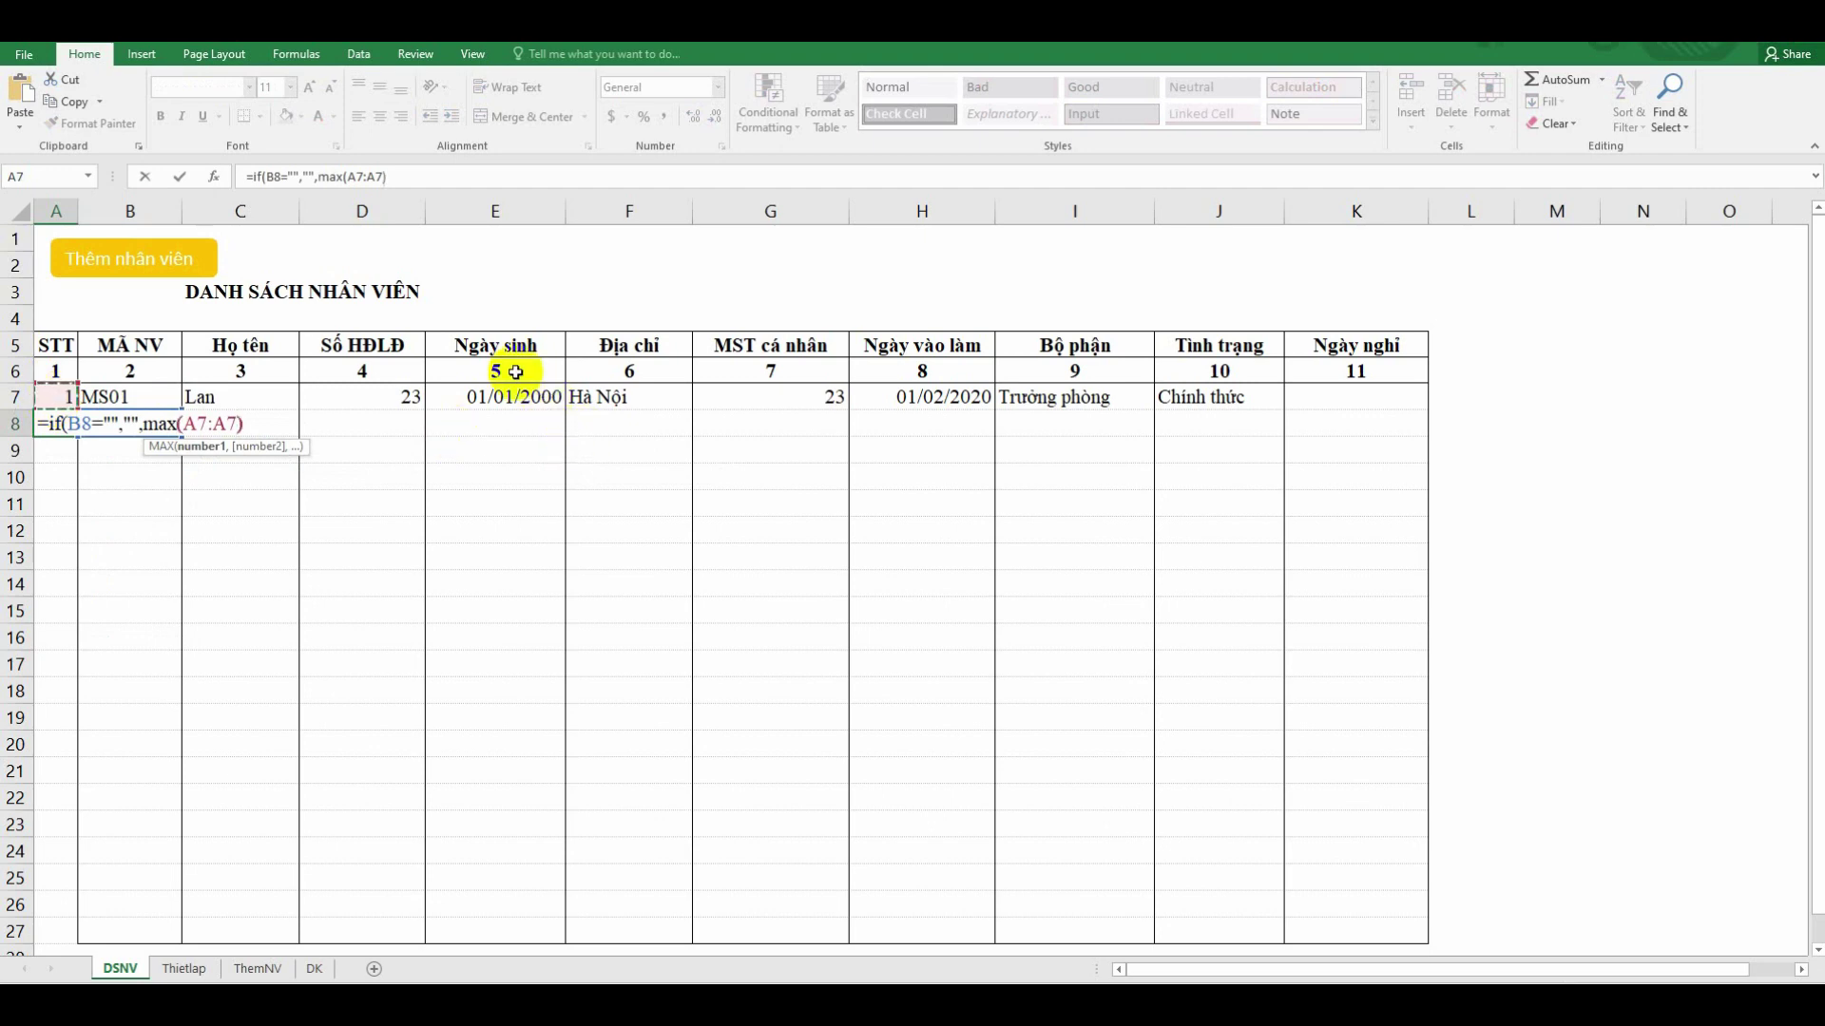
text(+1)
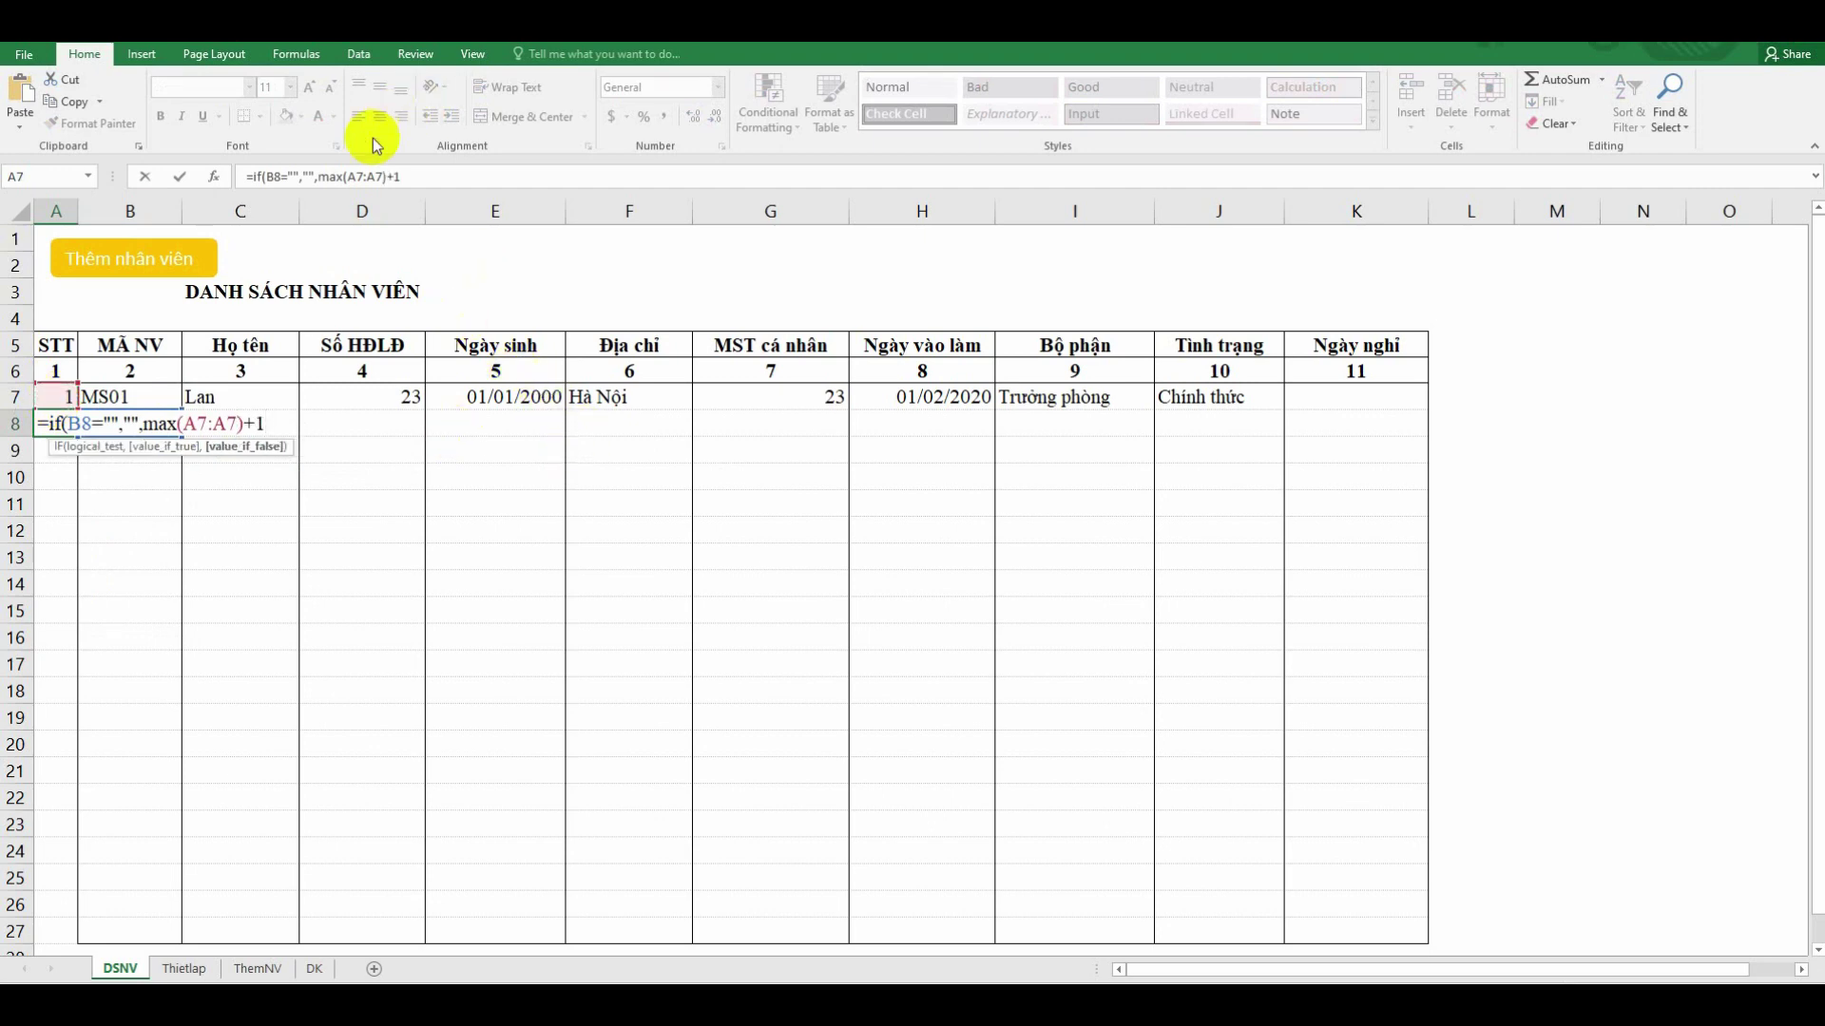
click(356, 177)
key(F4)
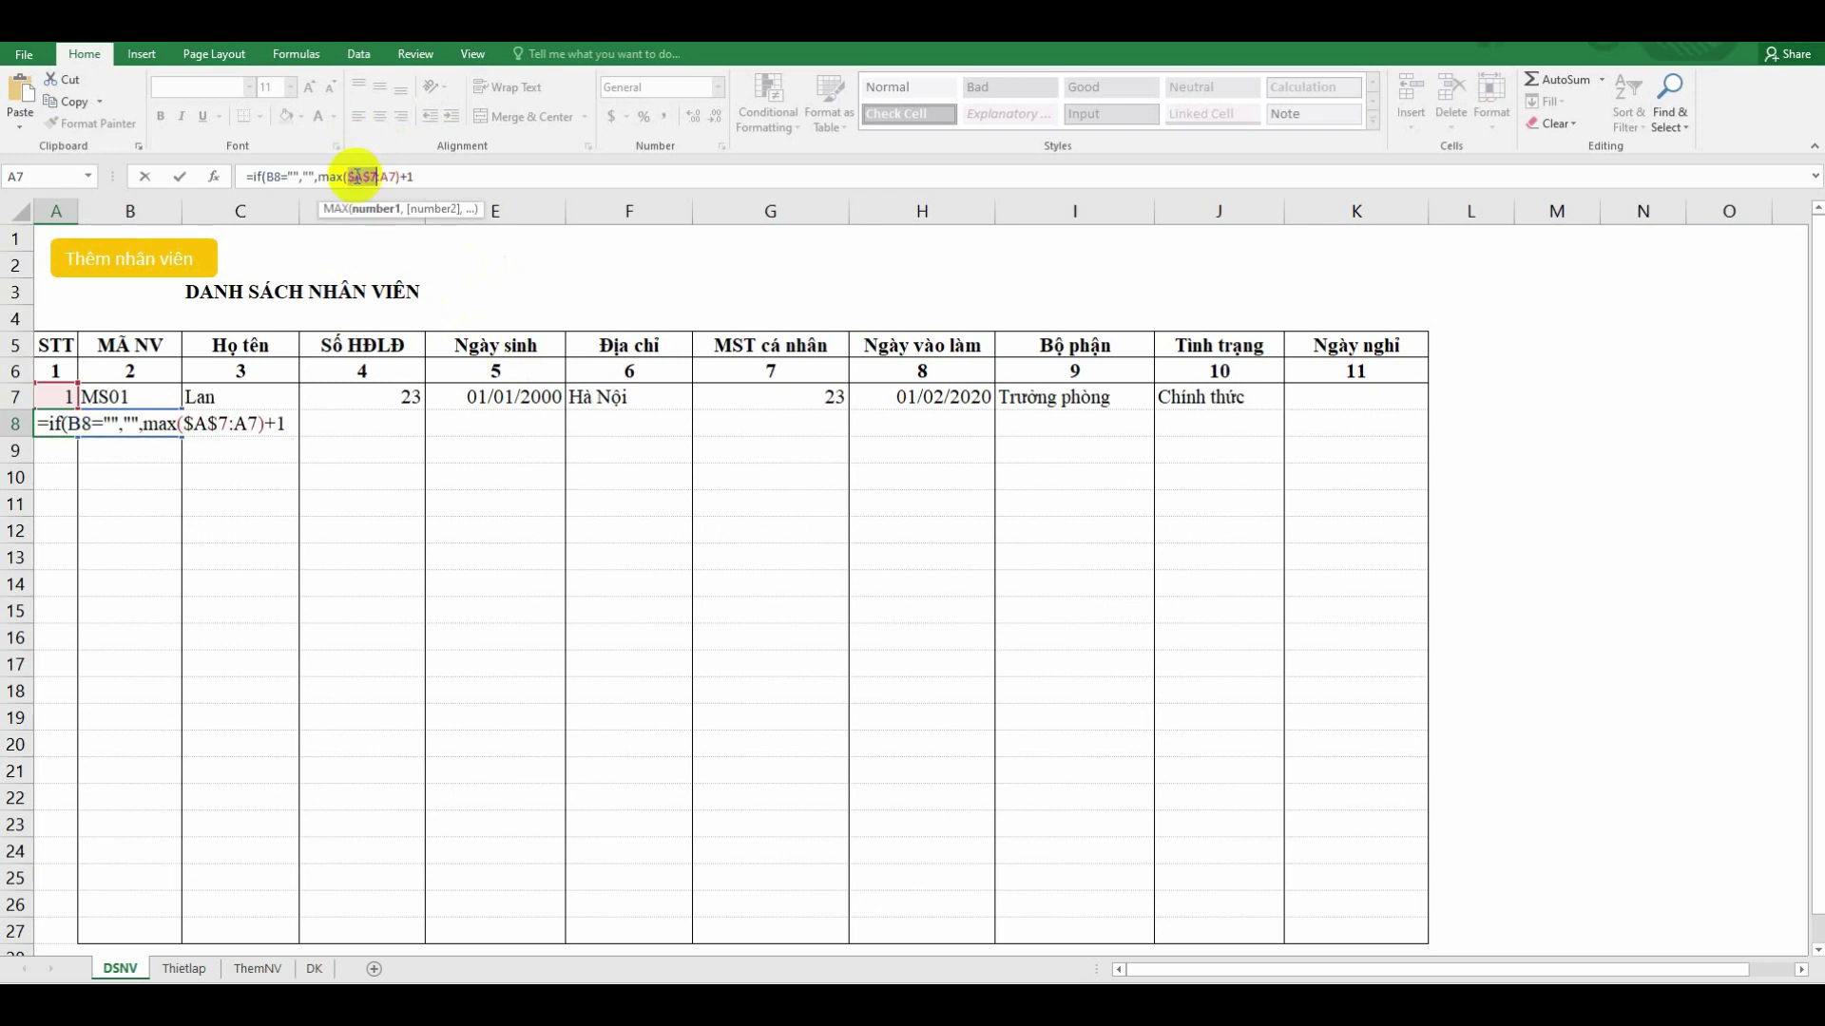
key(Return)
key(Return)
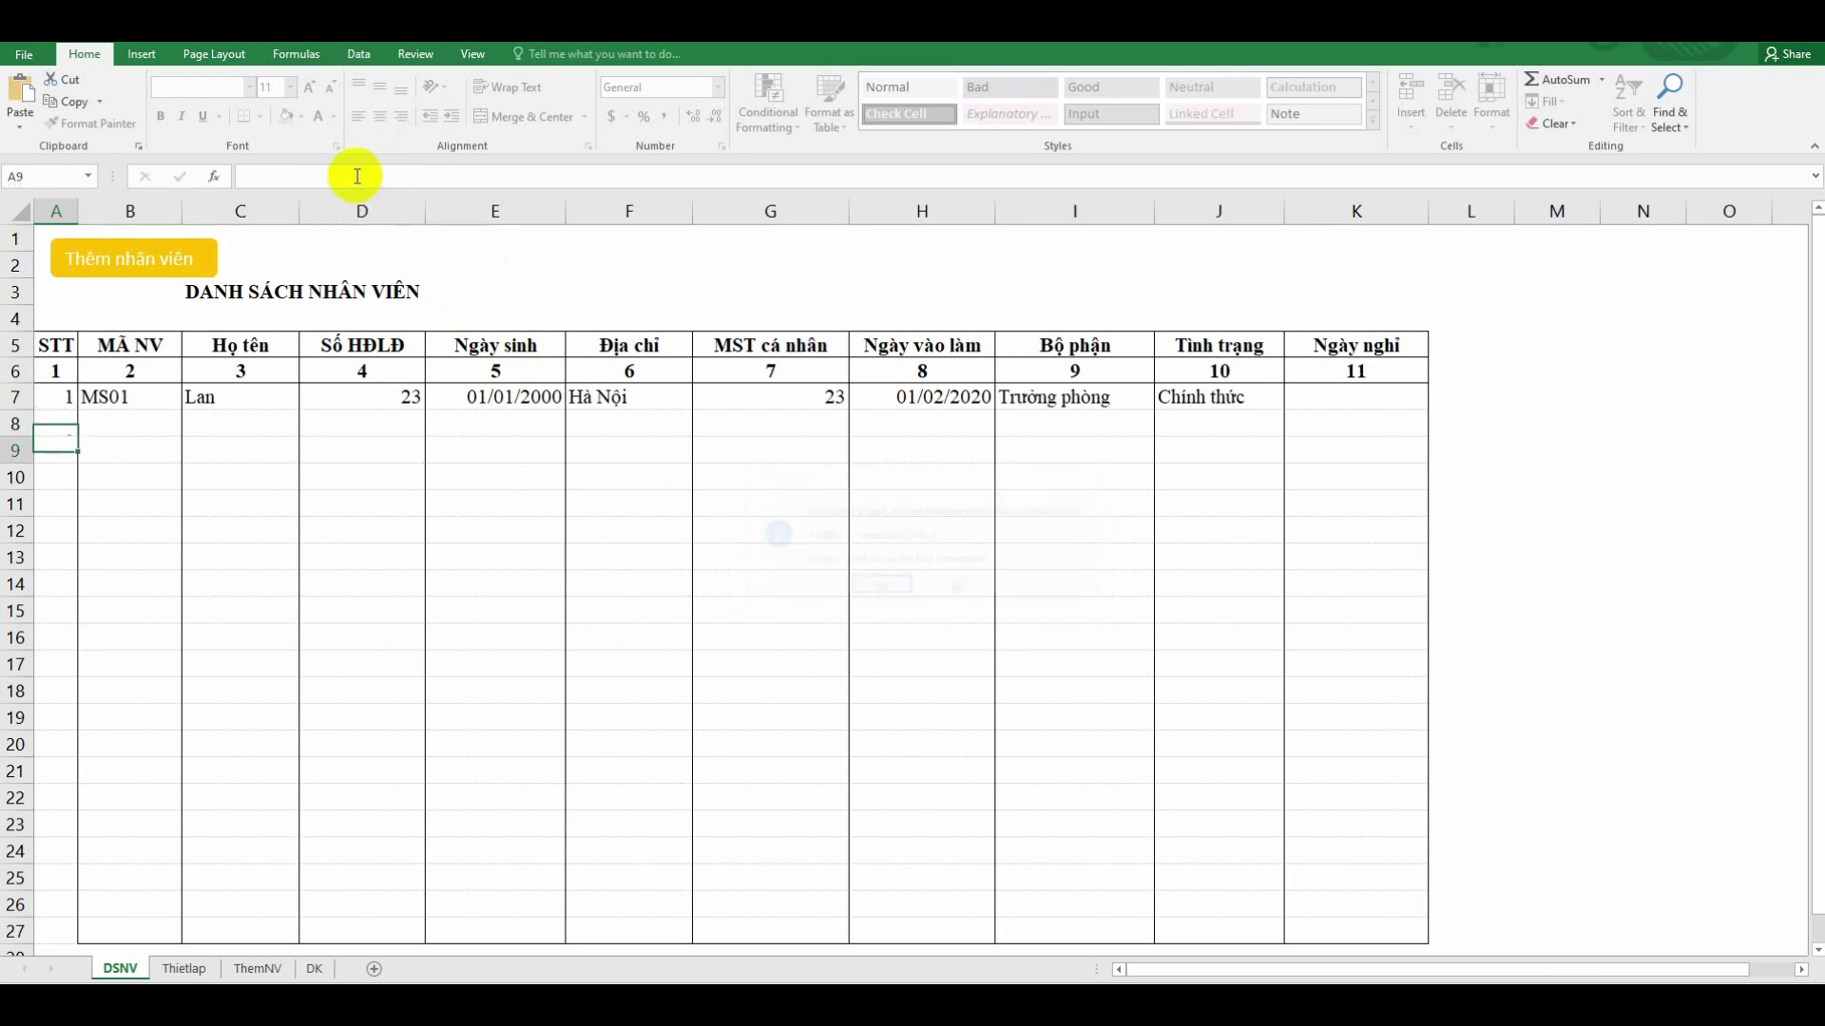
Fill the A8 STT formula down through A27
click(62, 416)
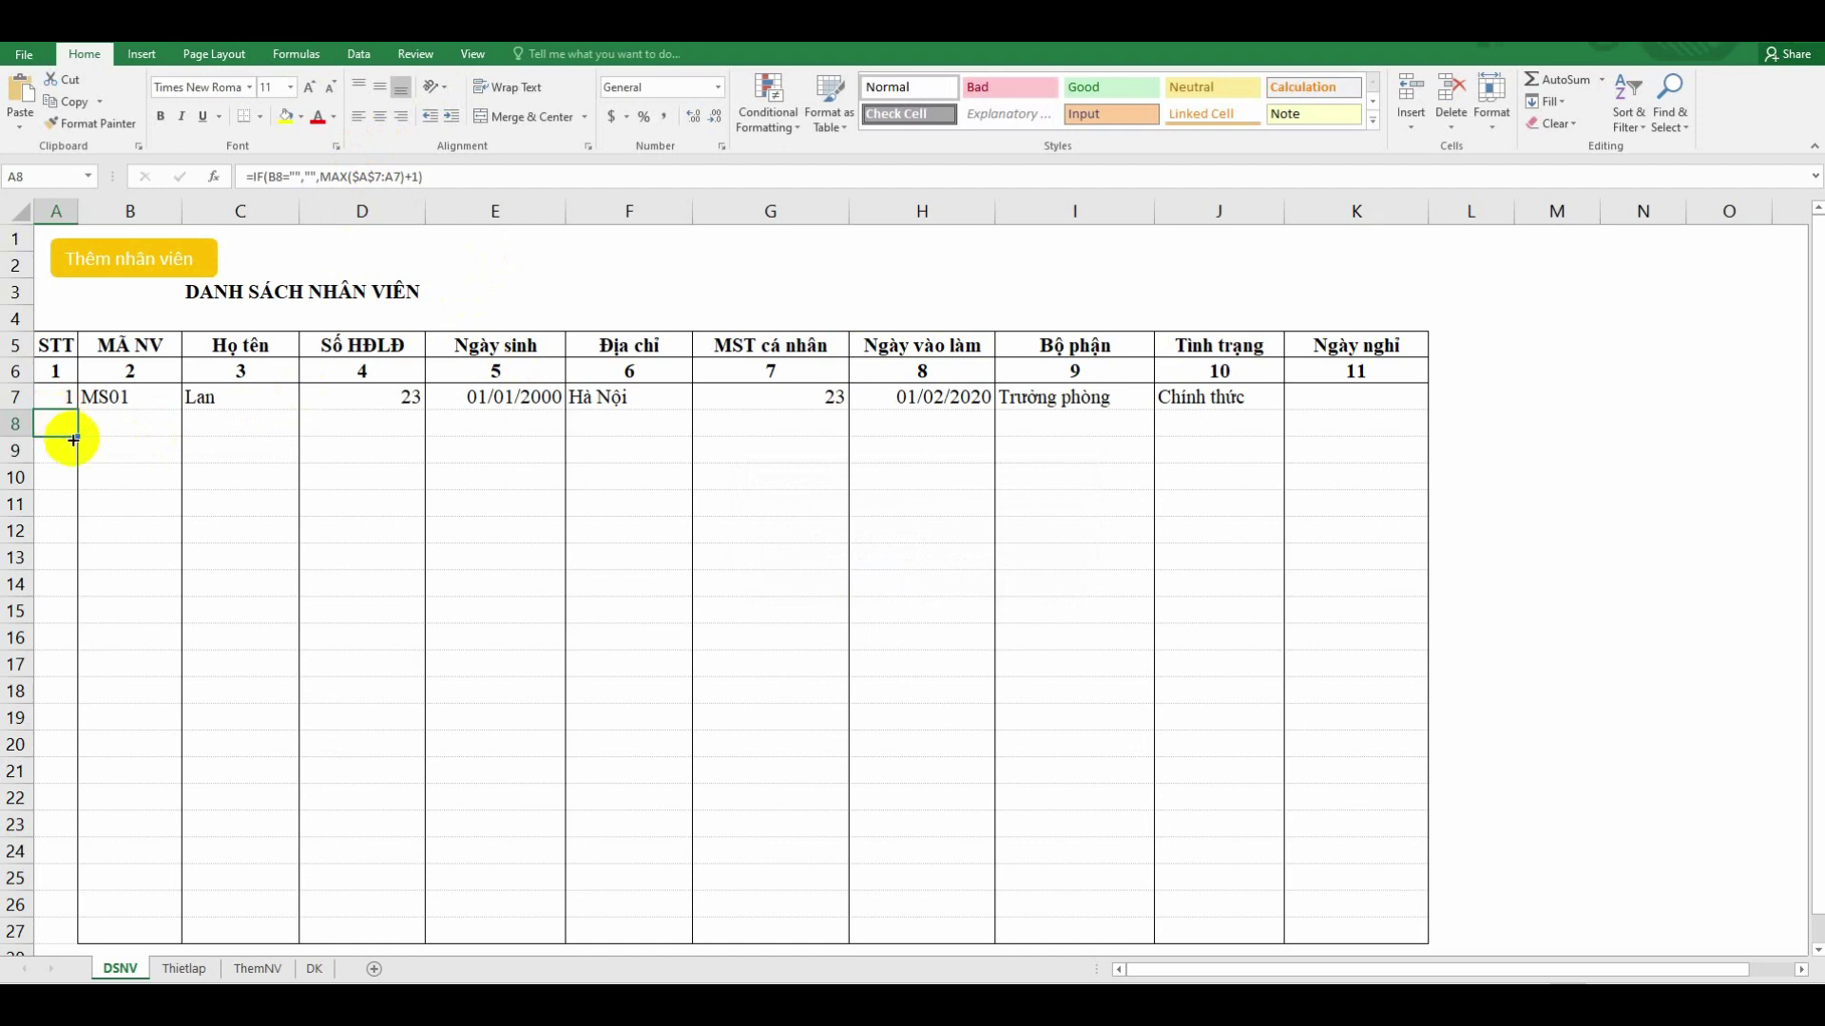
drag(76, 438, 53, 936)
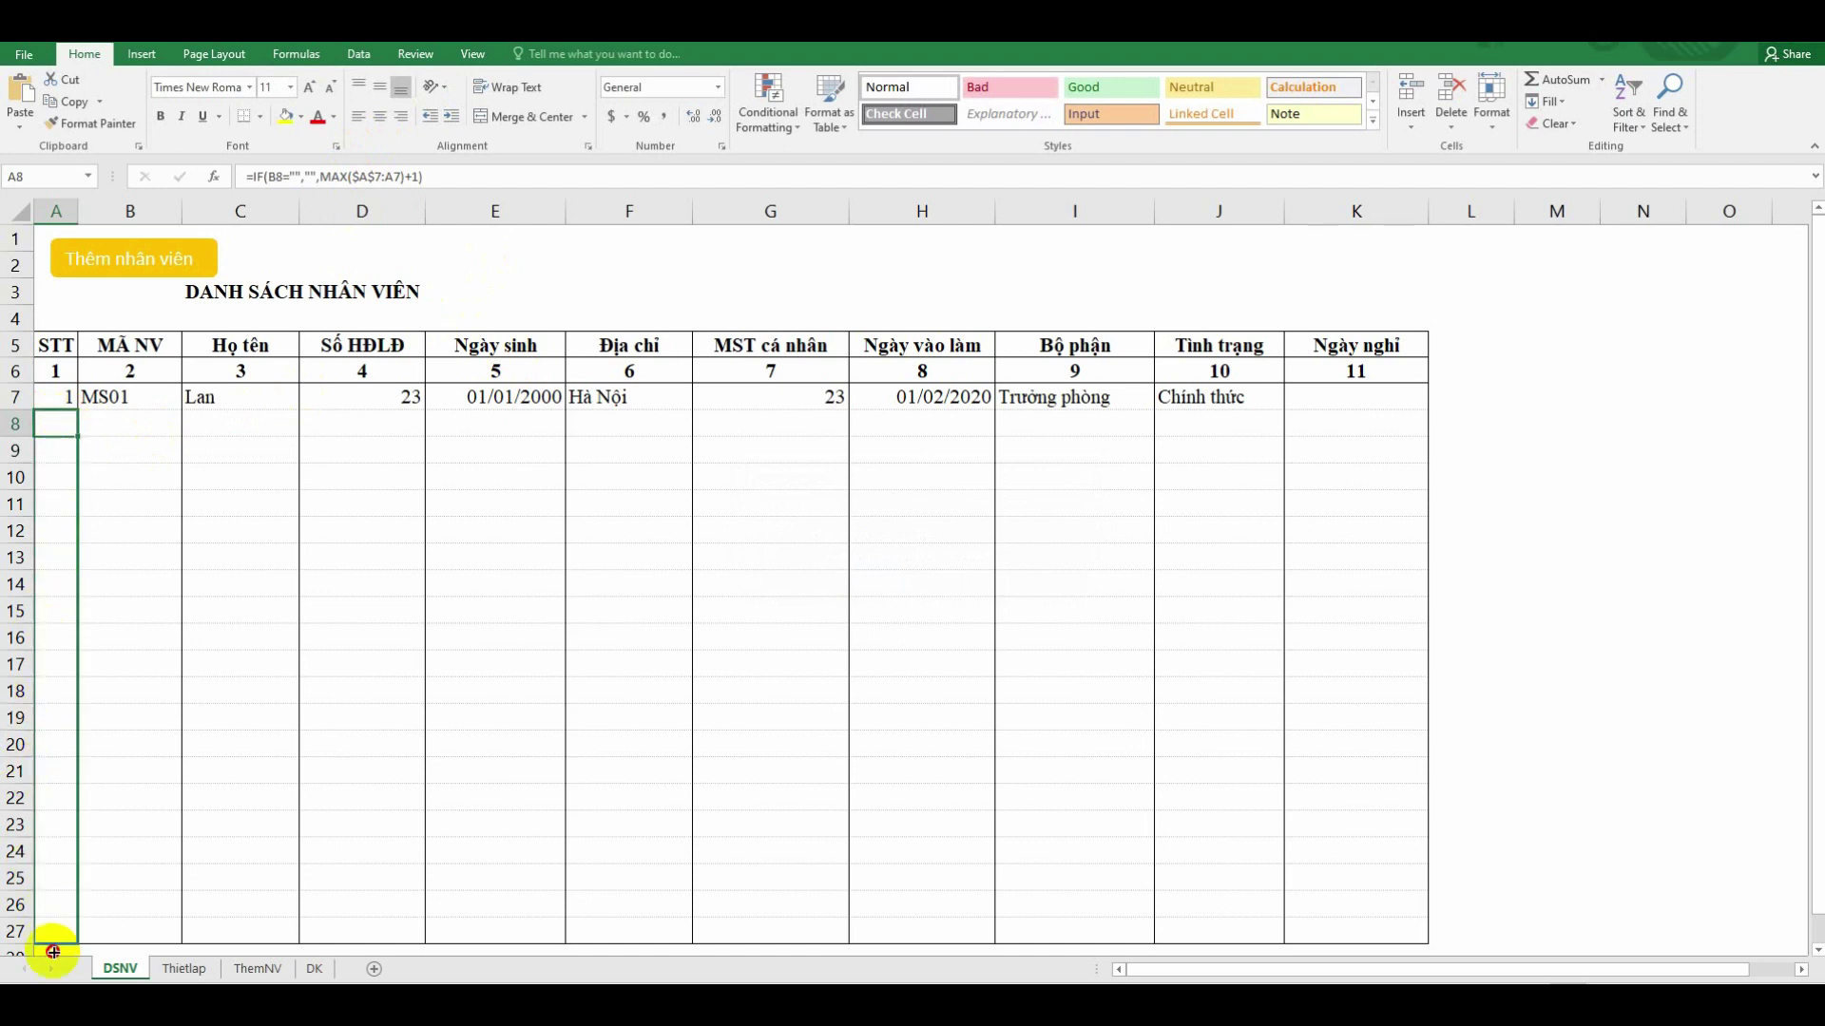
click(115, 427)
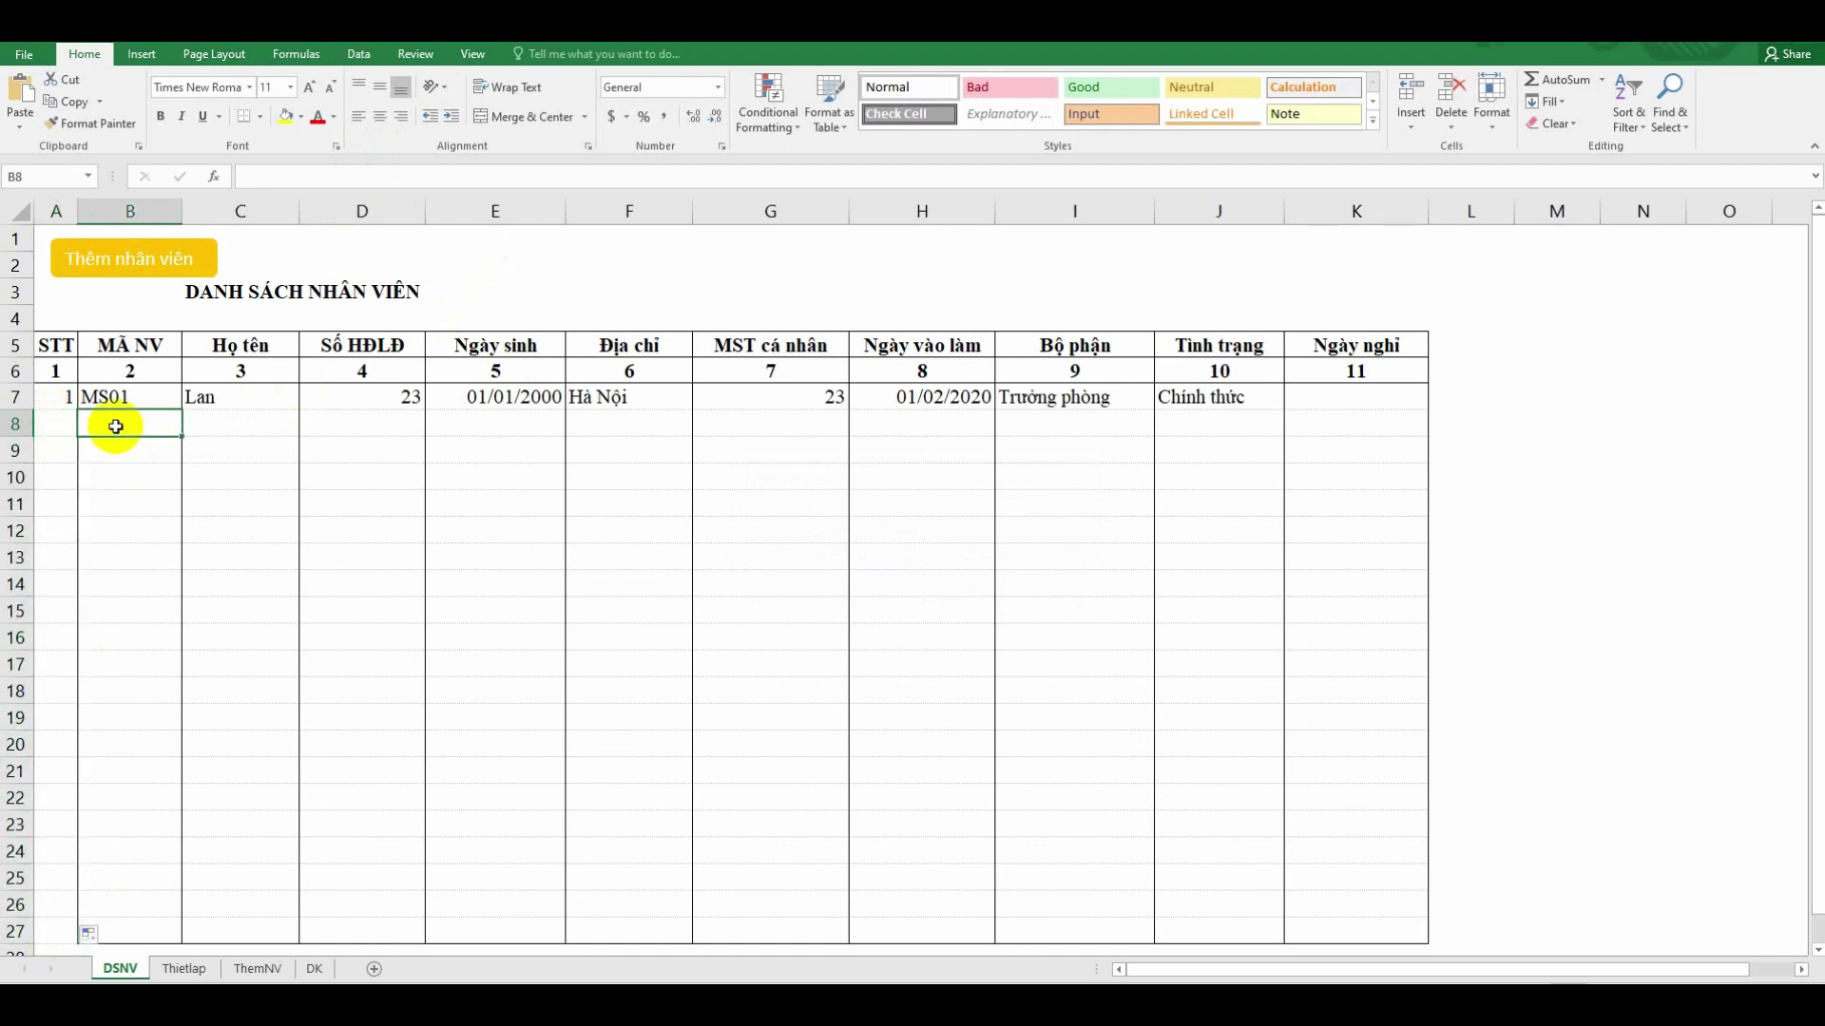
click(257, 968)
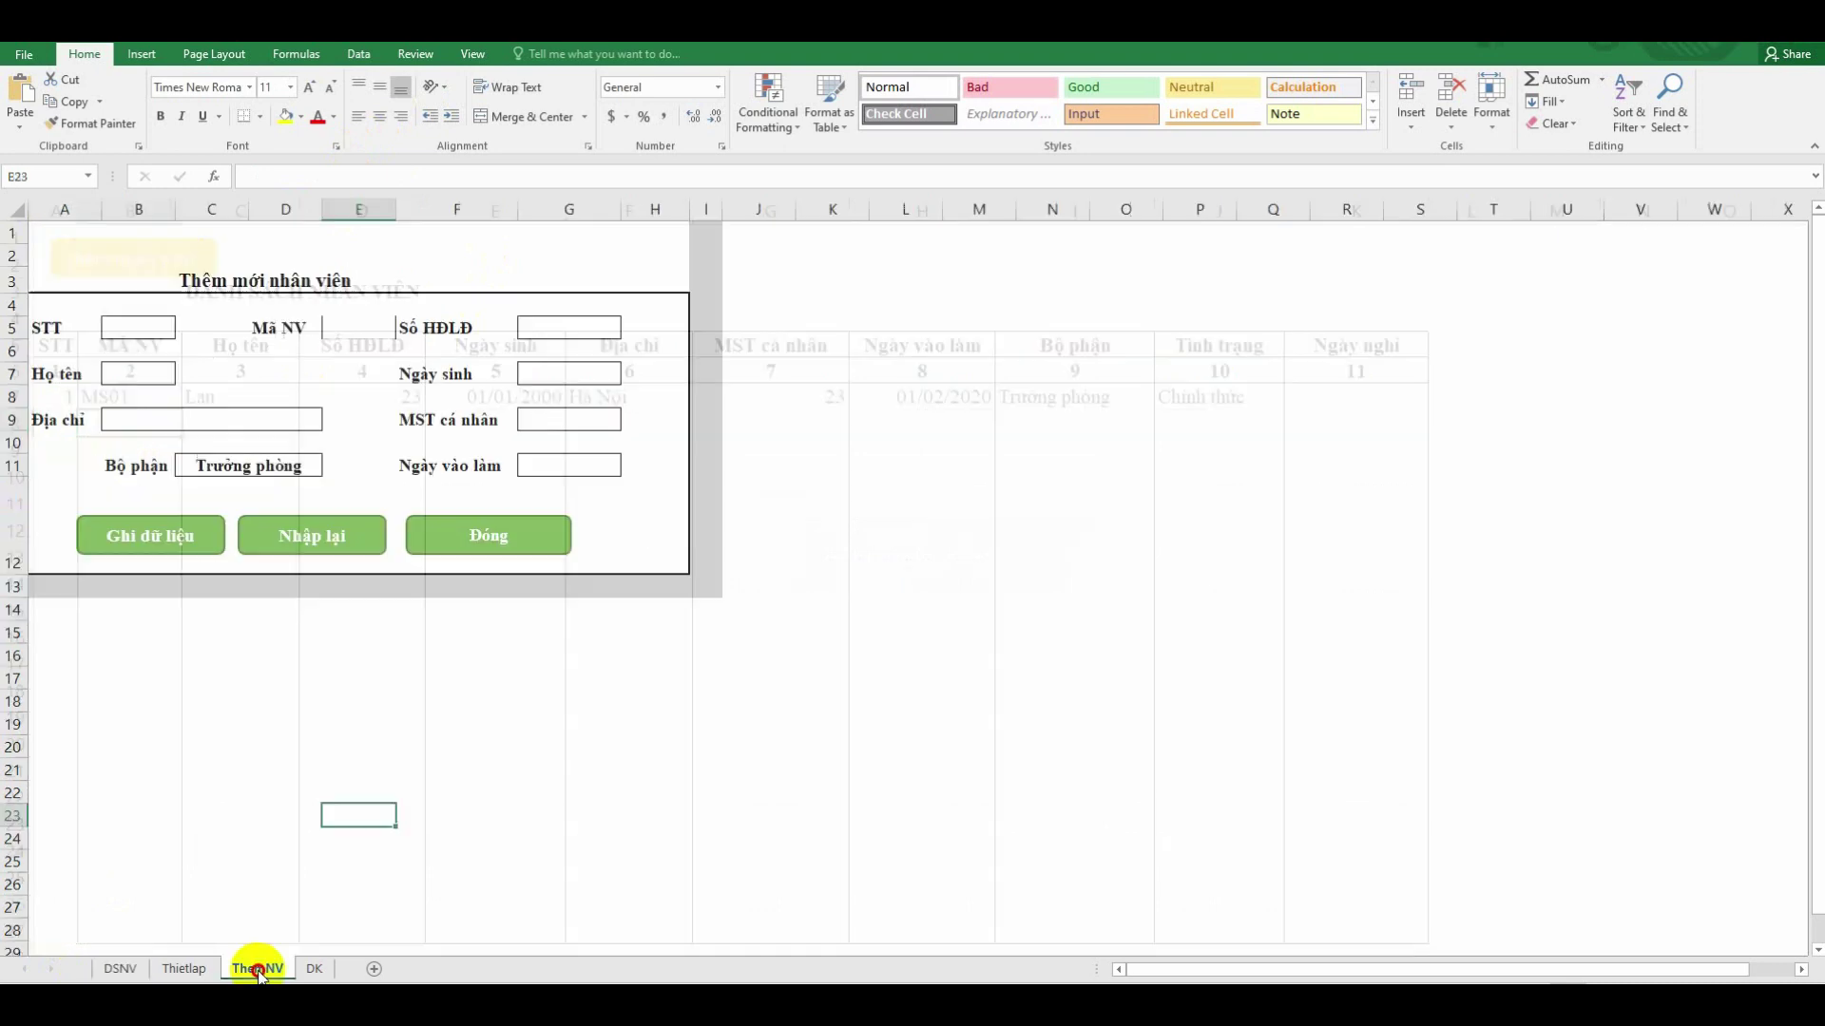
Set the ThemNV STT cell to a MAX formula over DSNV!A7:A27, now showing 2
click(150, 328)
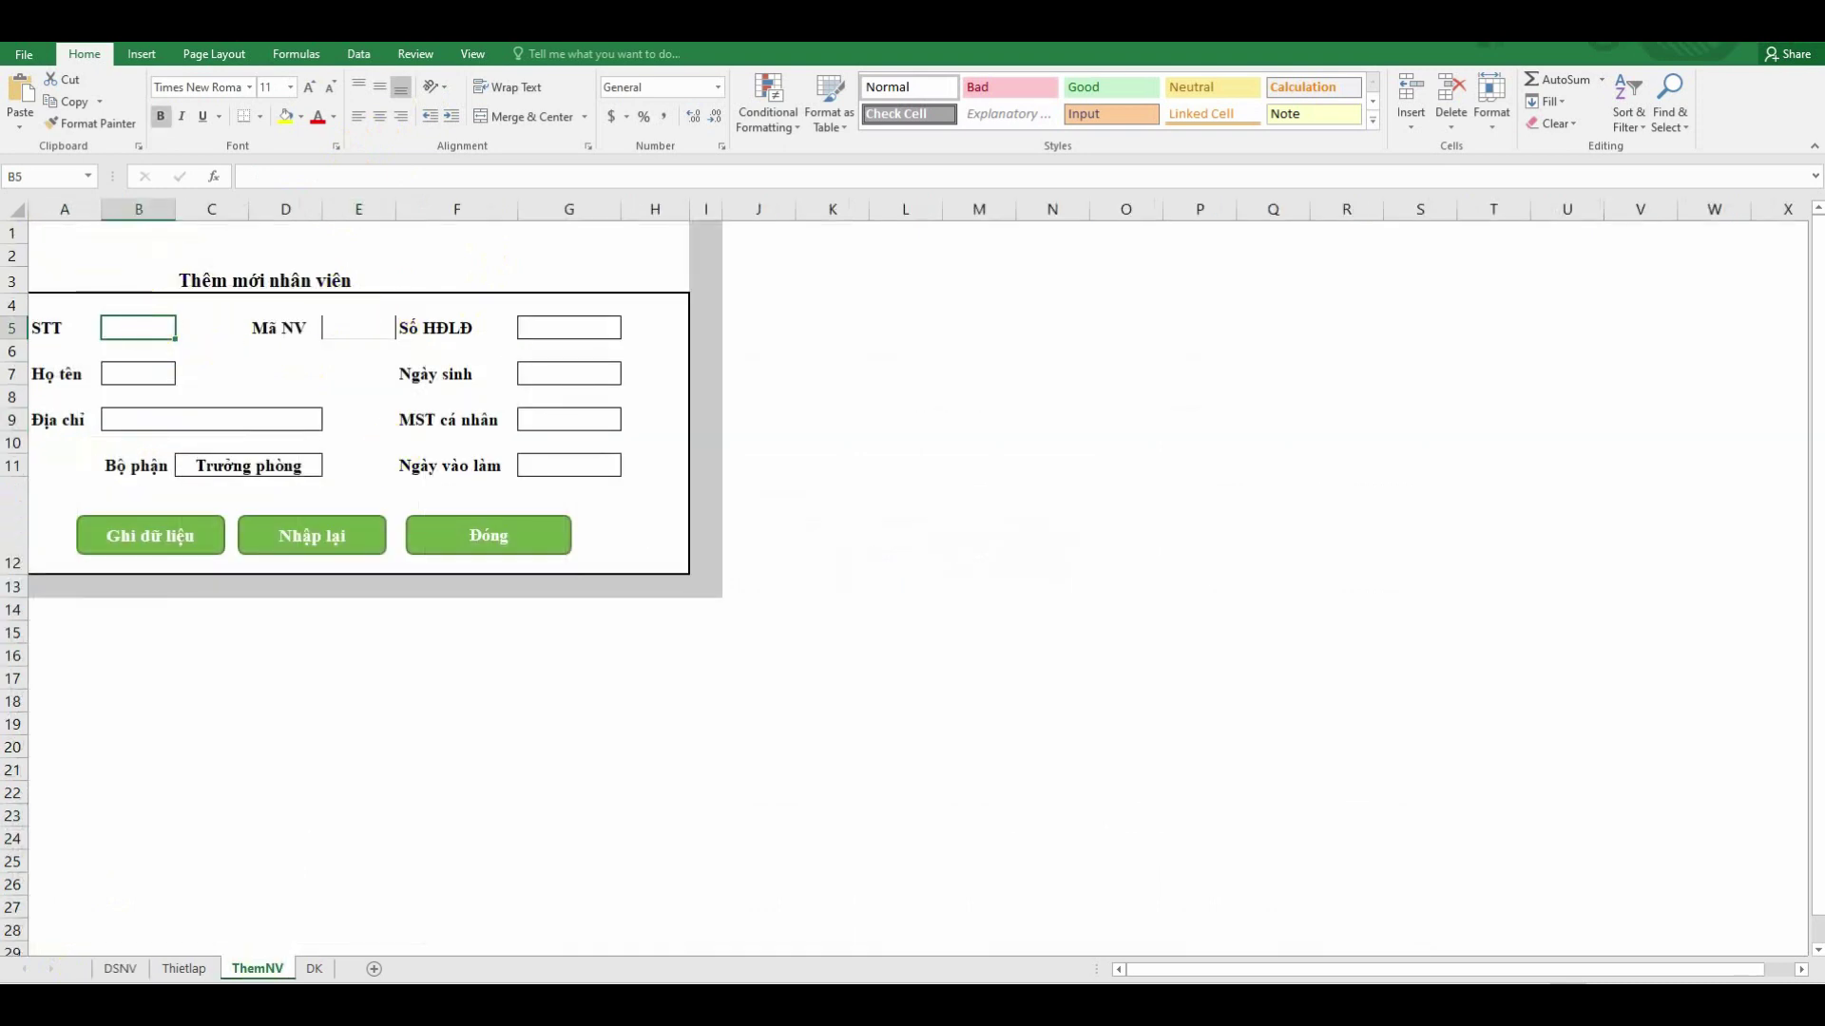
text(=max()
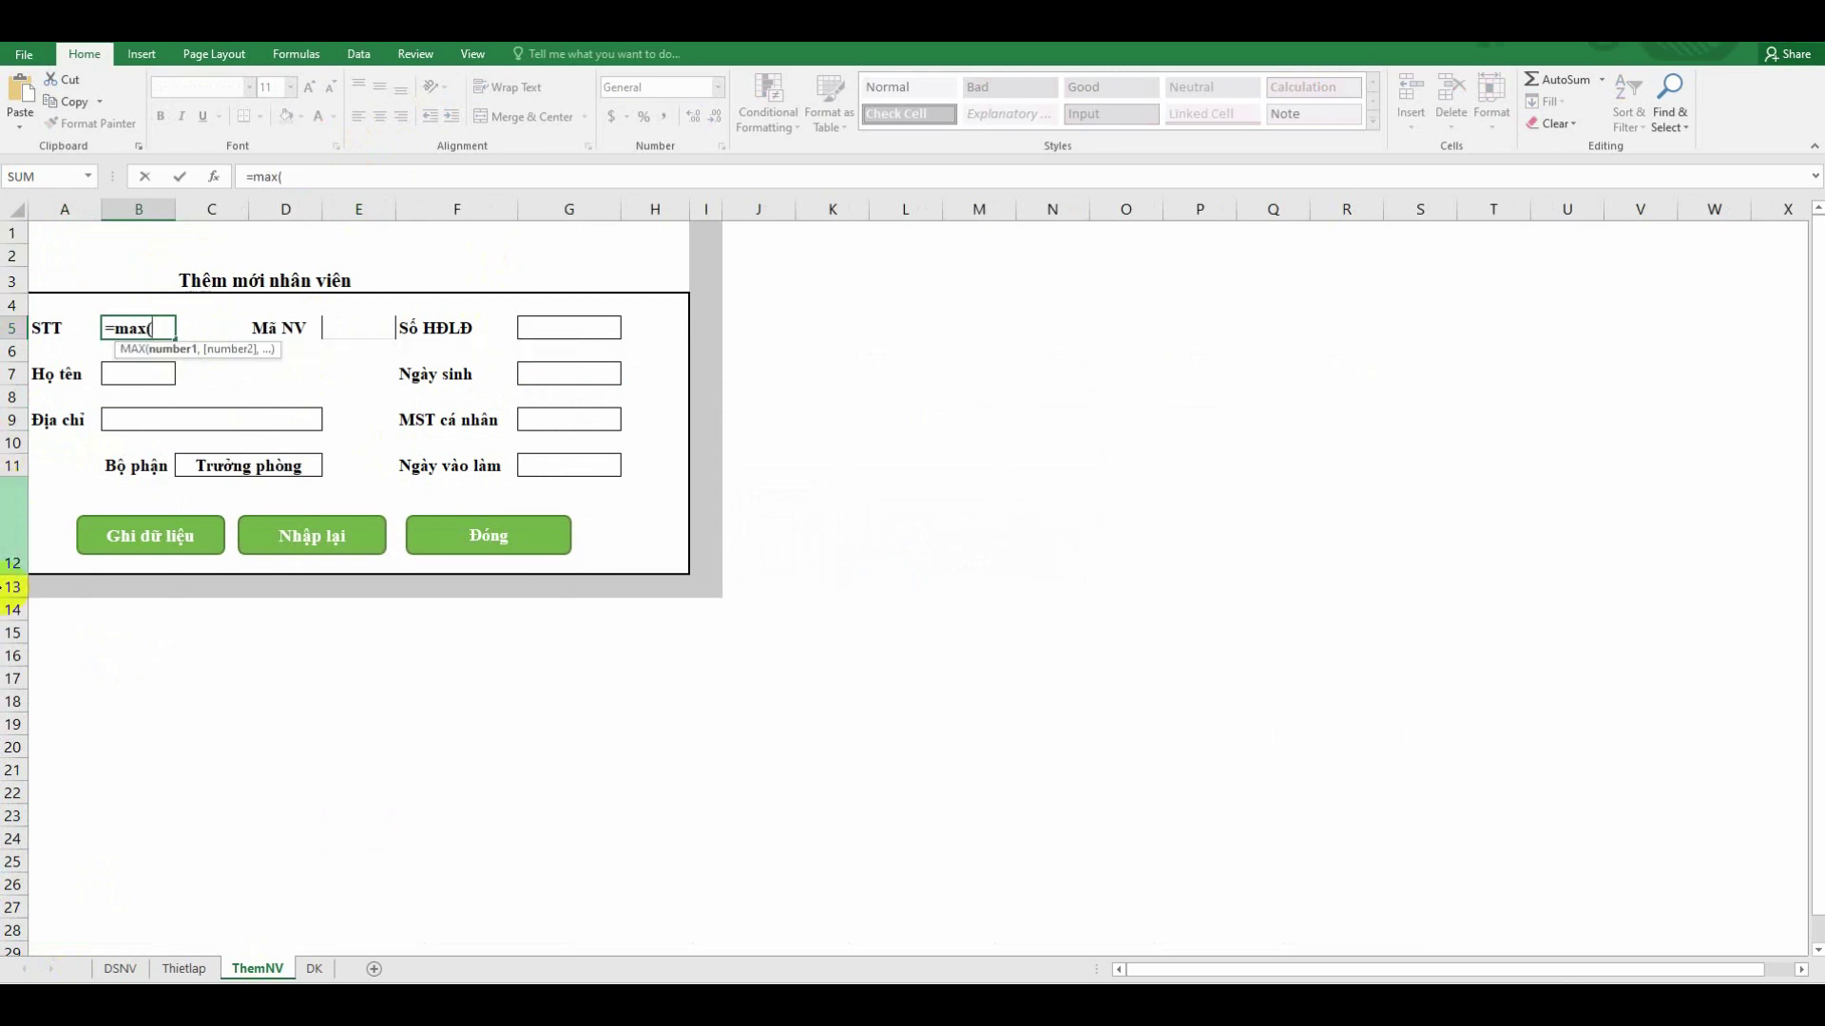
click(120, 968)
drag(67, 397, 47, 928)
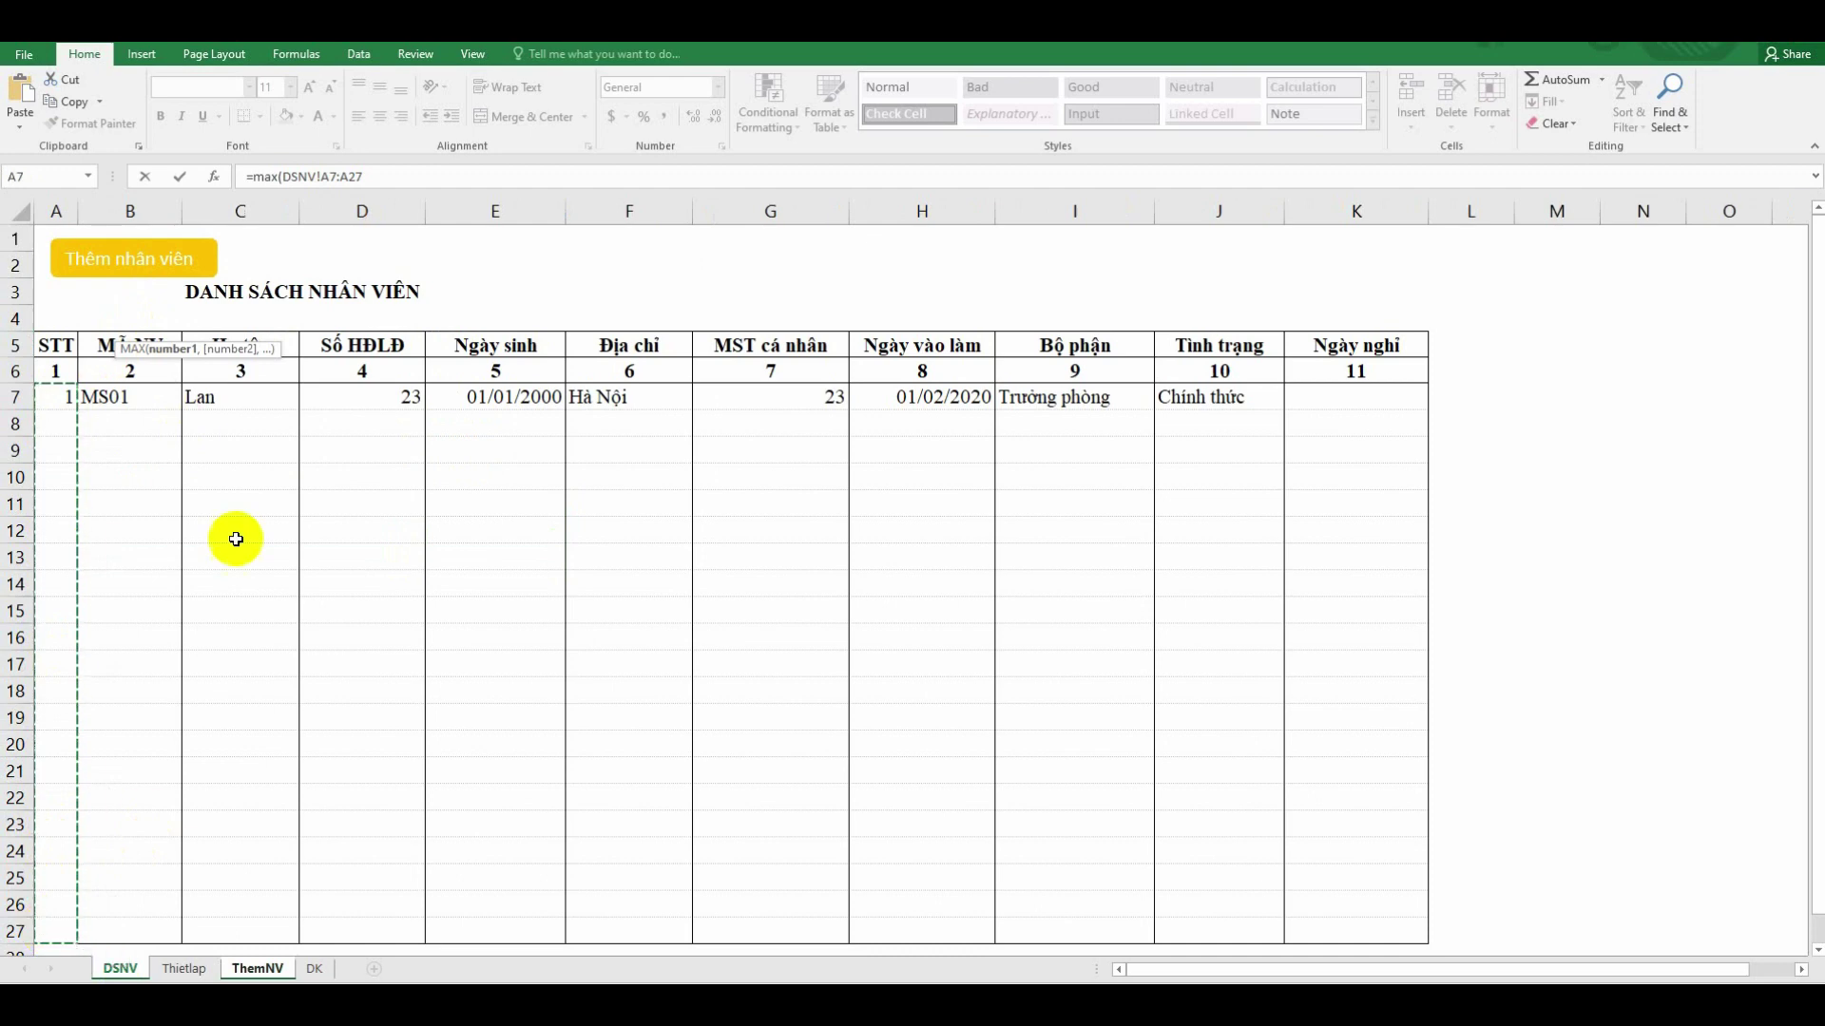
key(Return)
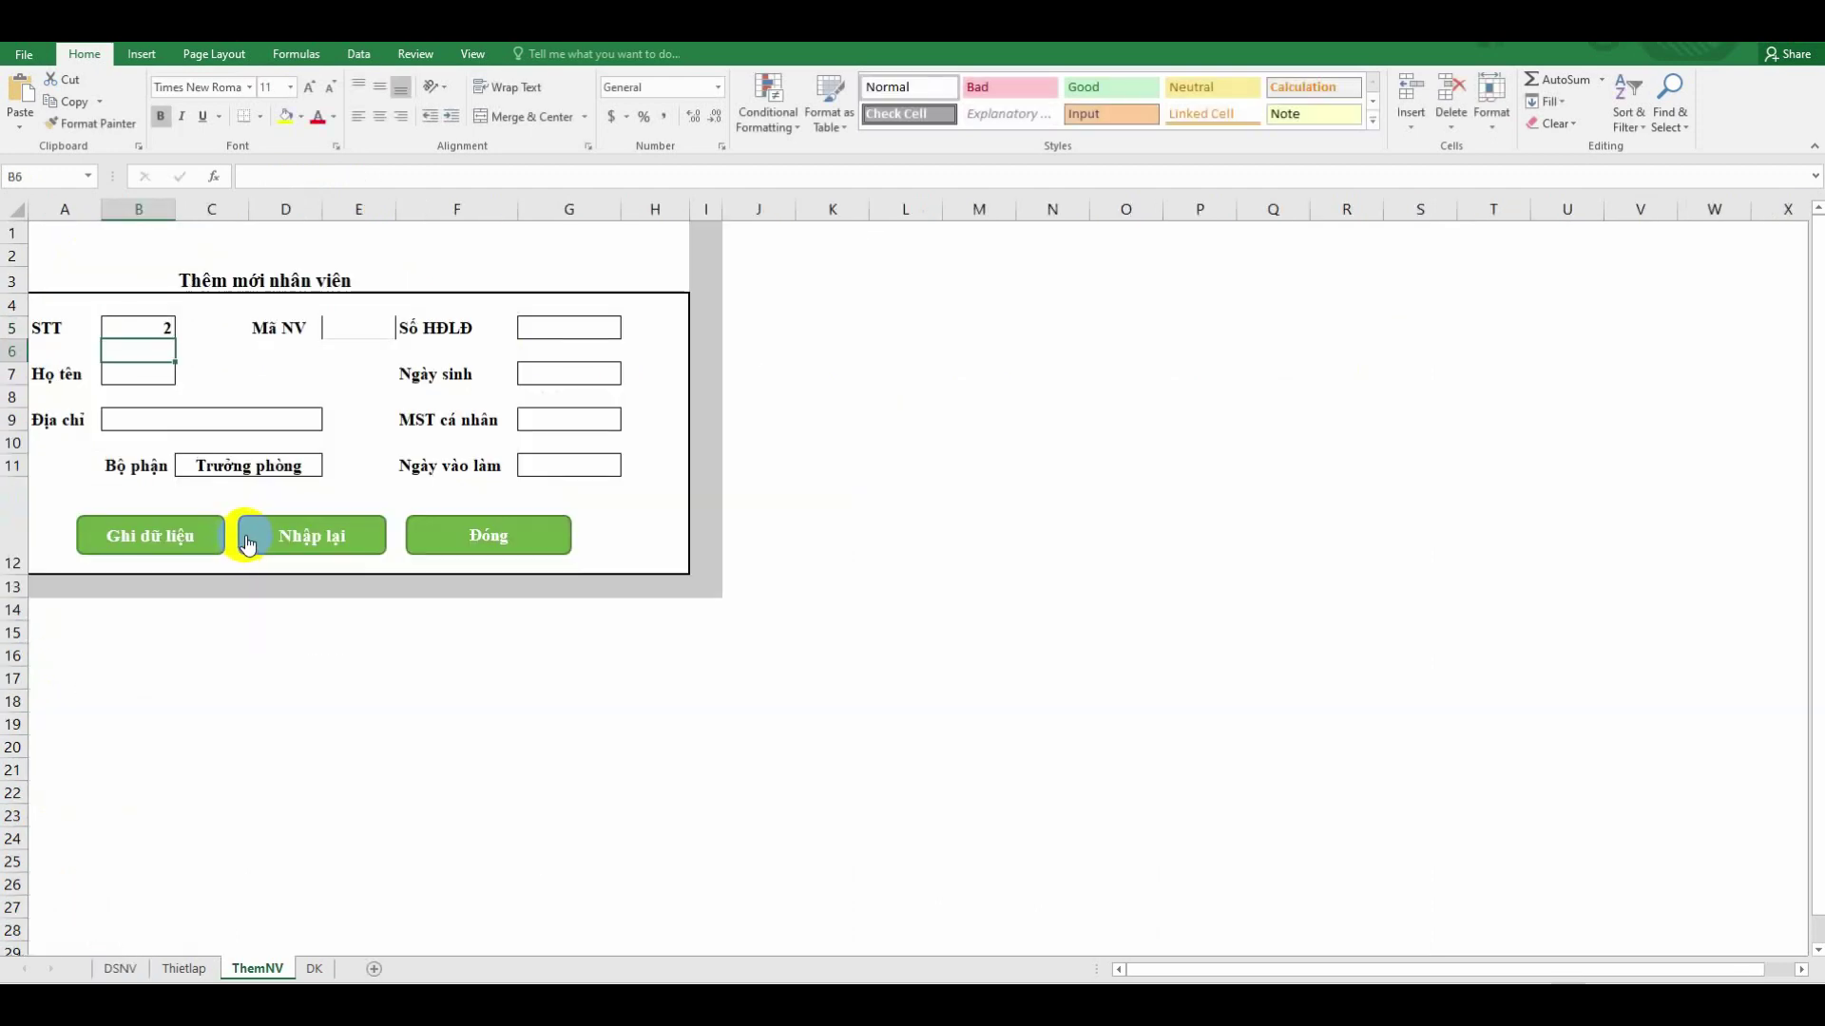
Enter Mã NV MS02, the employee's name, address Hà Nội, and department Kế toán
click(348, 330)
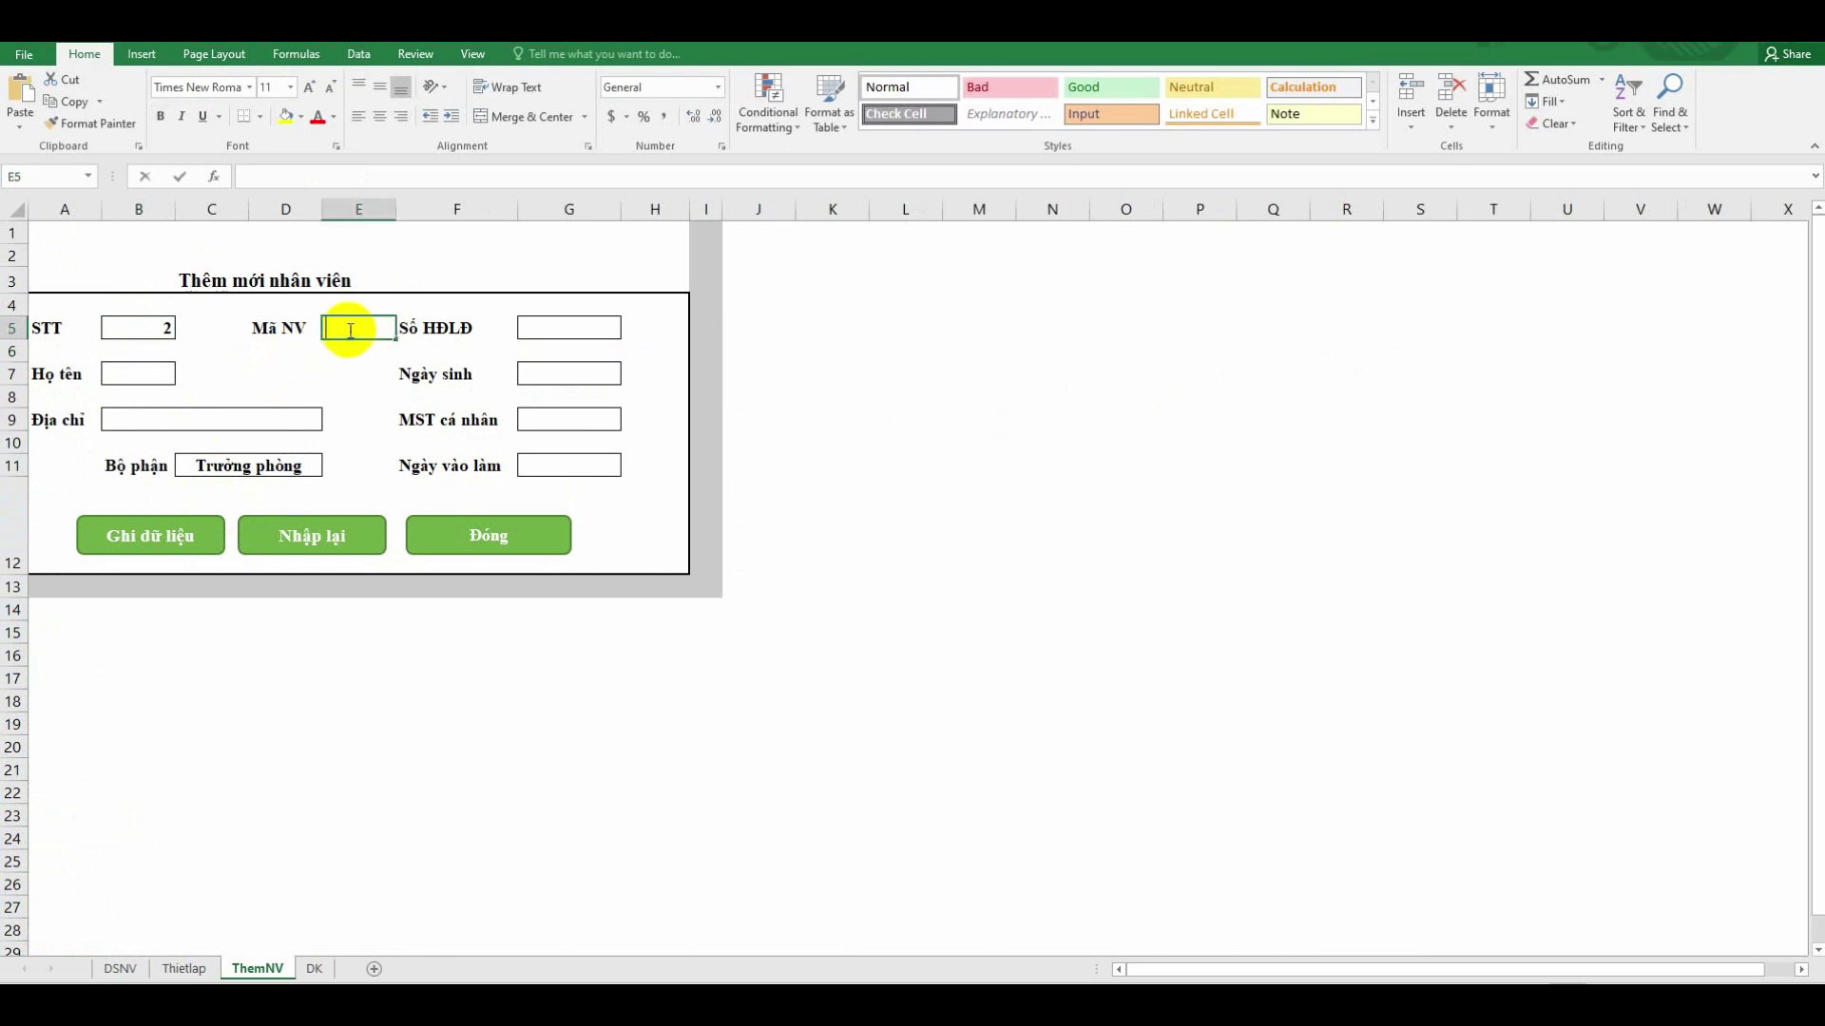
text(MS02)
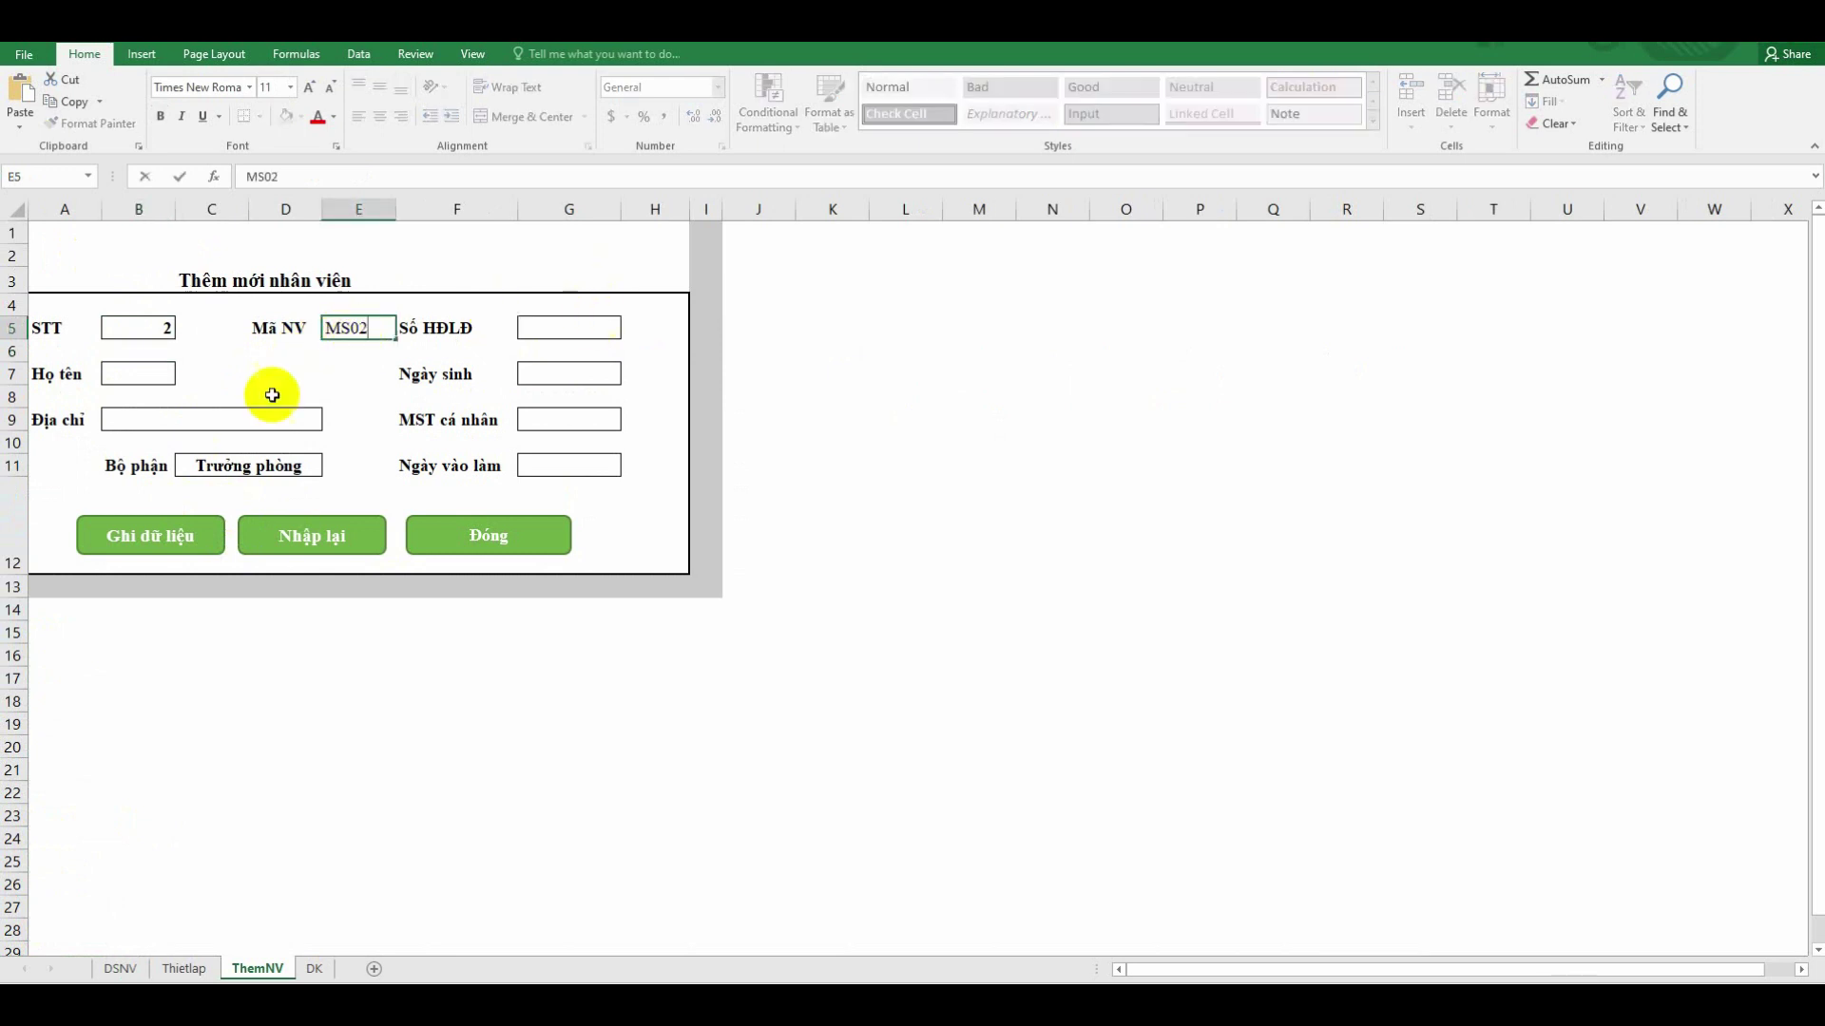
click(163, 418)
click(167, 371)
text(Hoang)
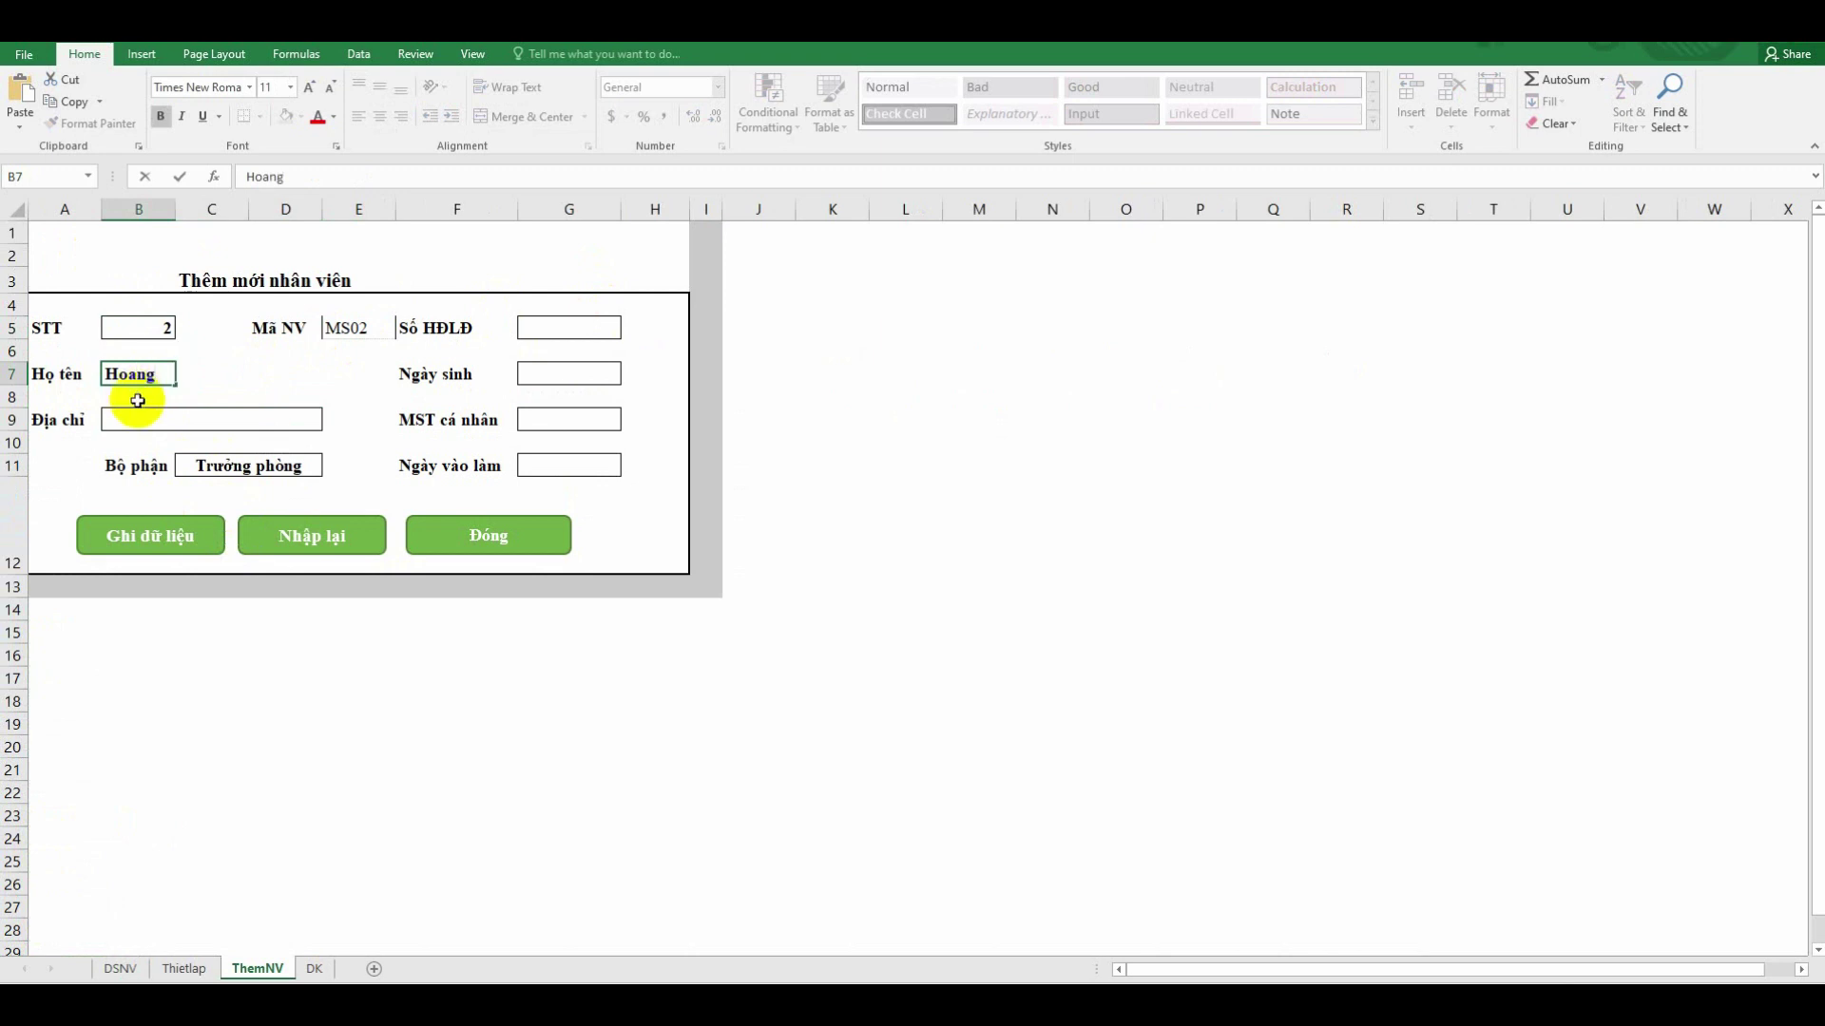
click(162, 420)
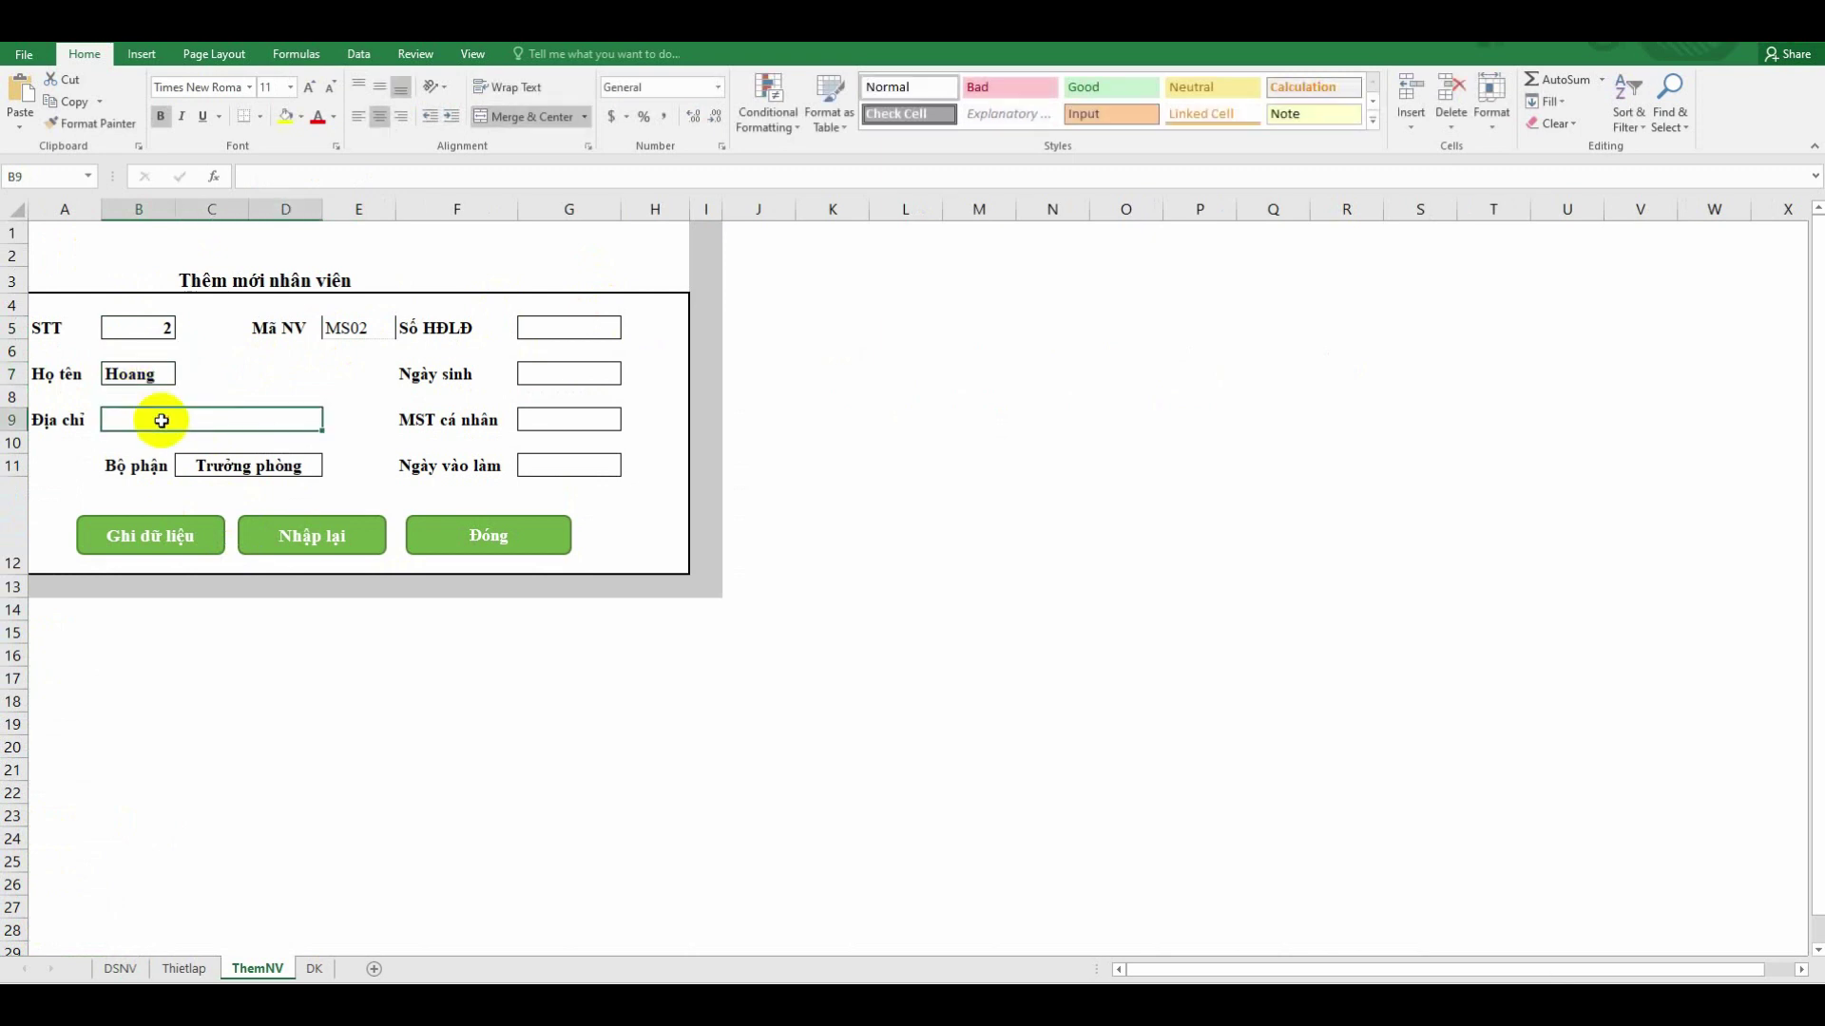
text(Hà Nội)
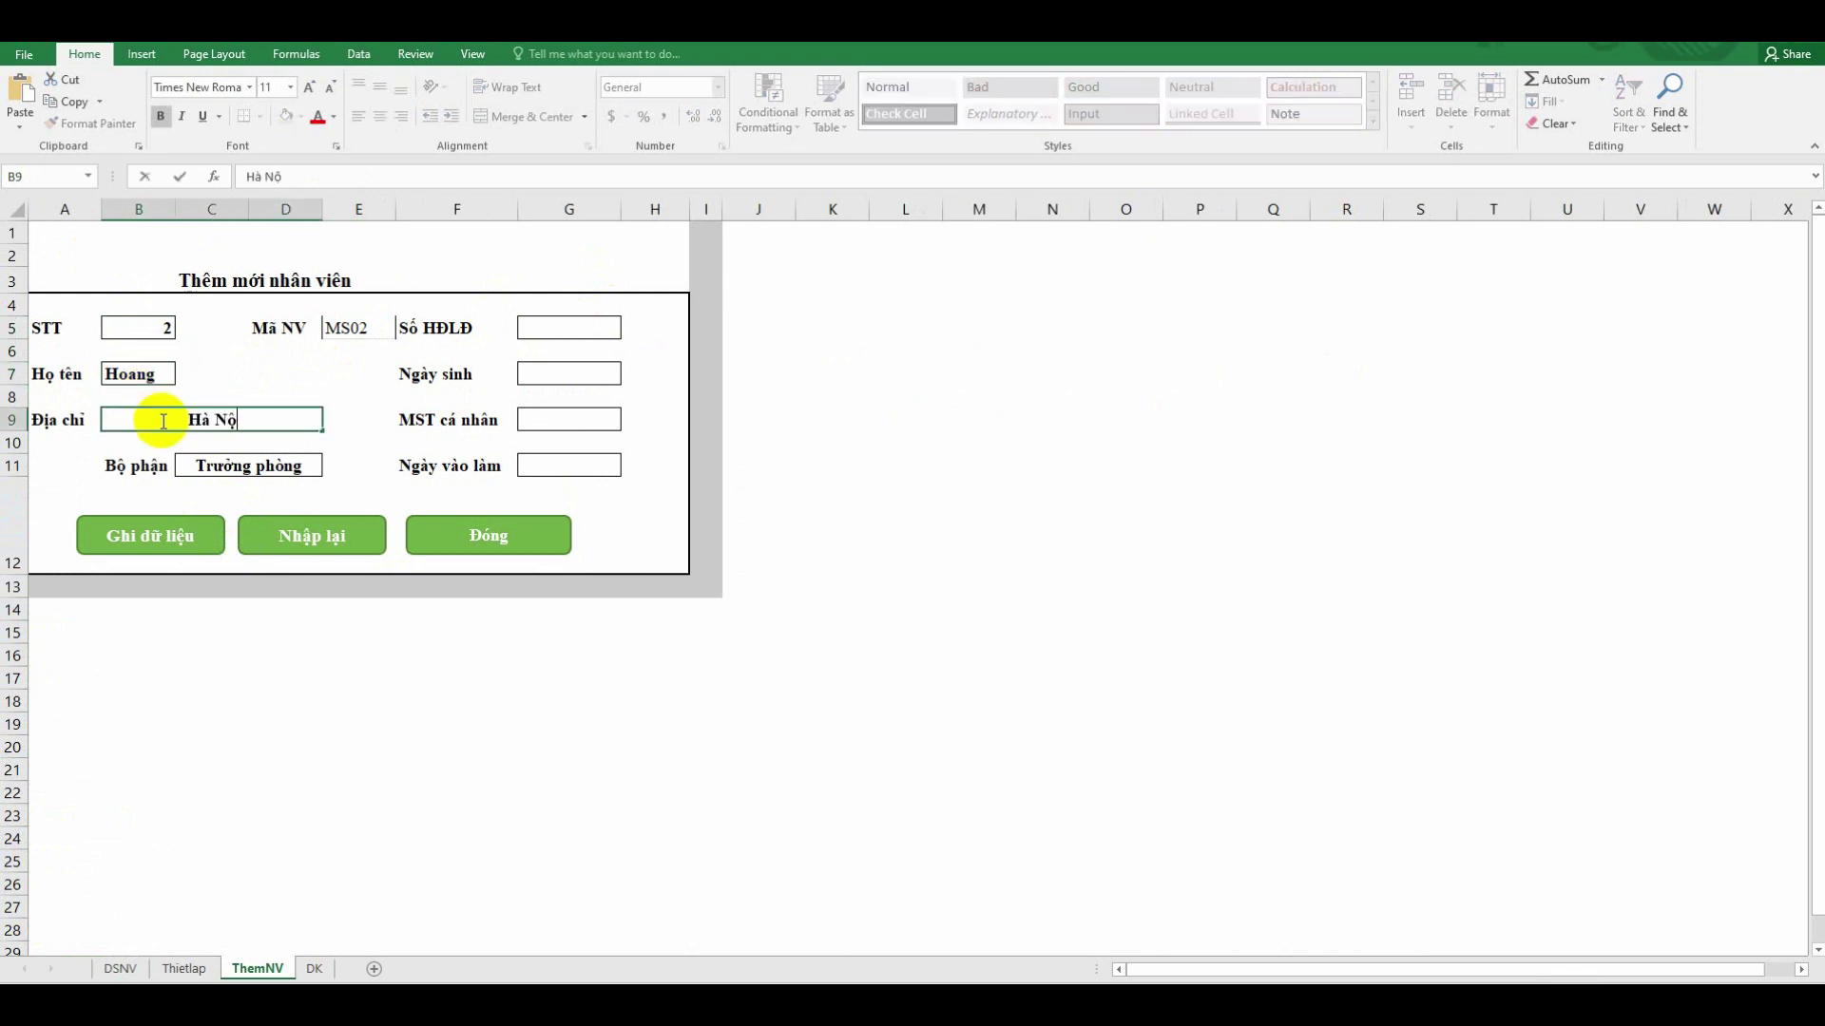
click(282, 456)
click(332, 466)
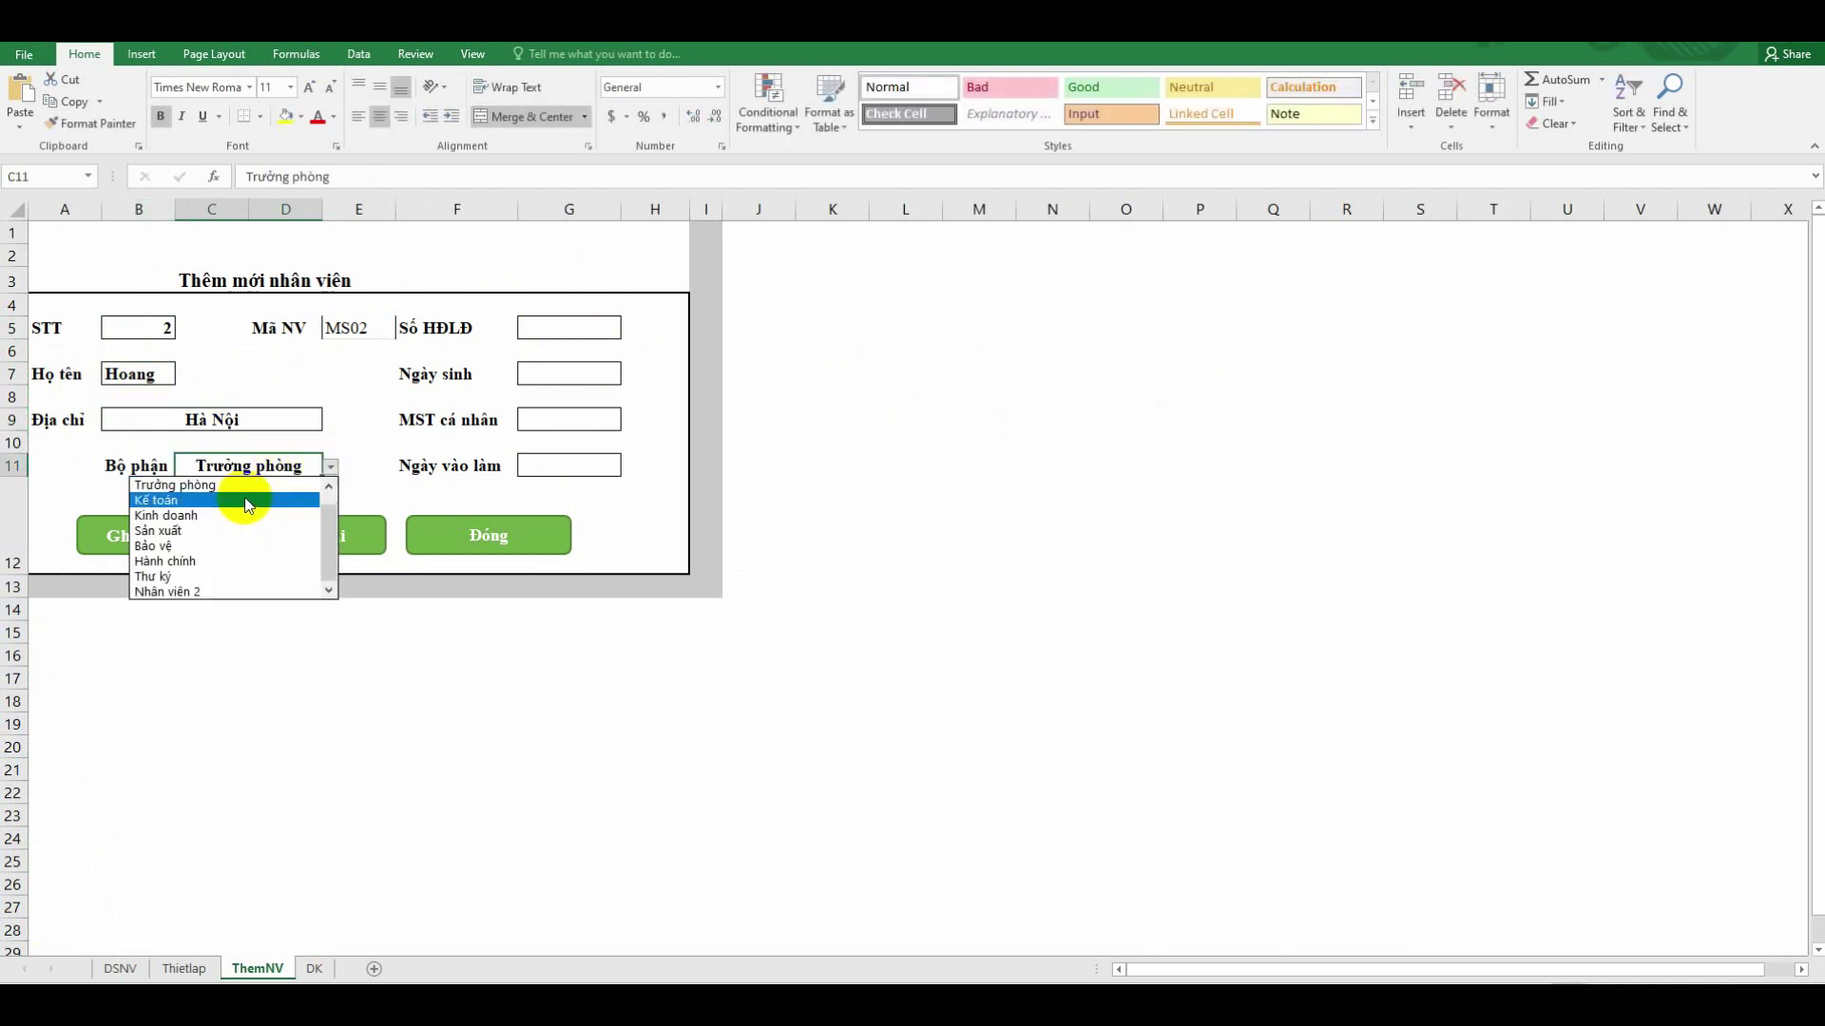
click(246, 500)
Enter contract 03330, birth 01/02/2002, tax code 3000, start 01/02/2020, and save the record
click(537, 330)
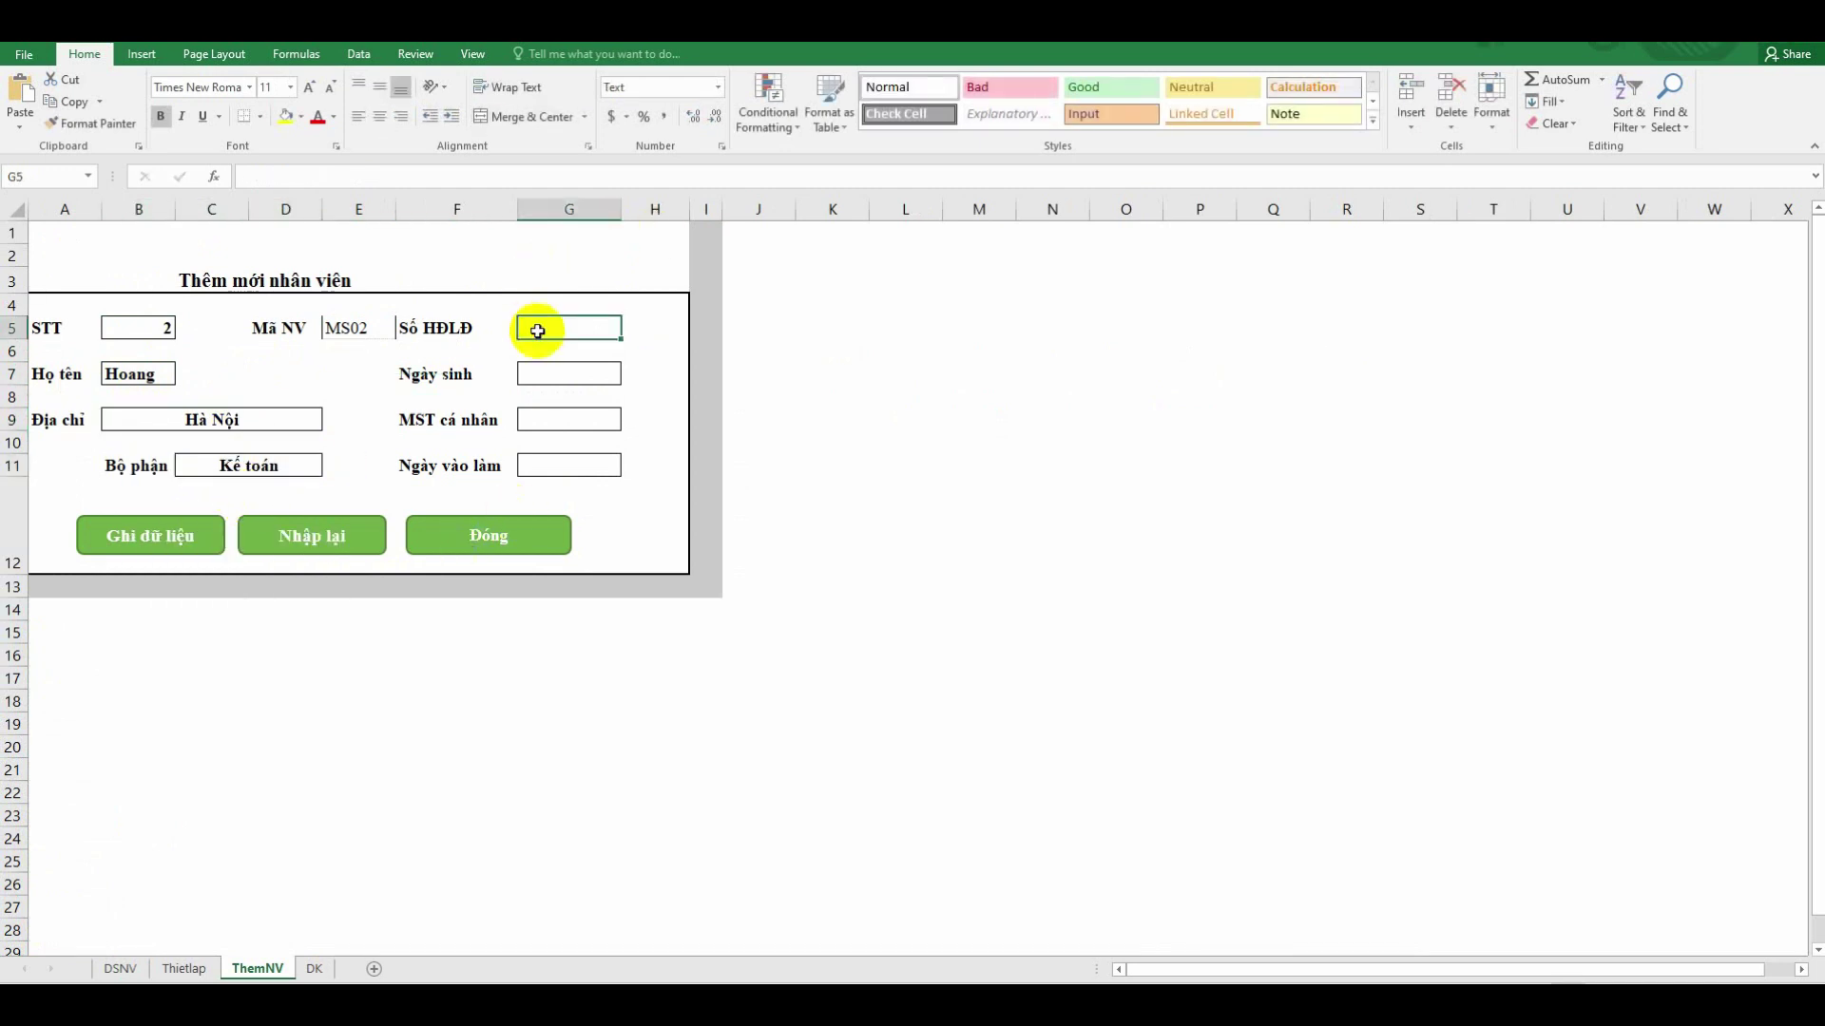
text(03330)
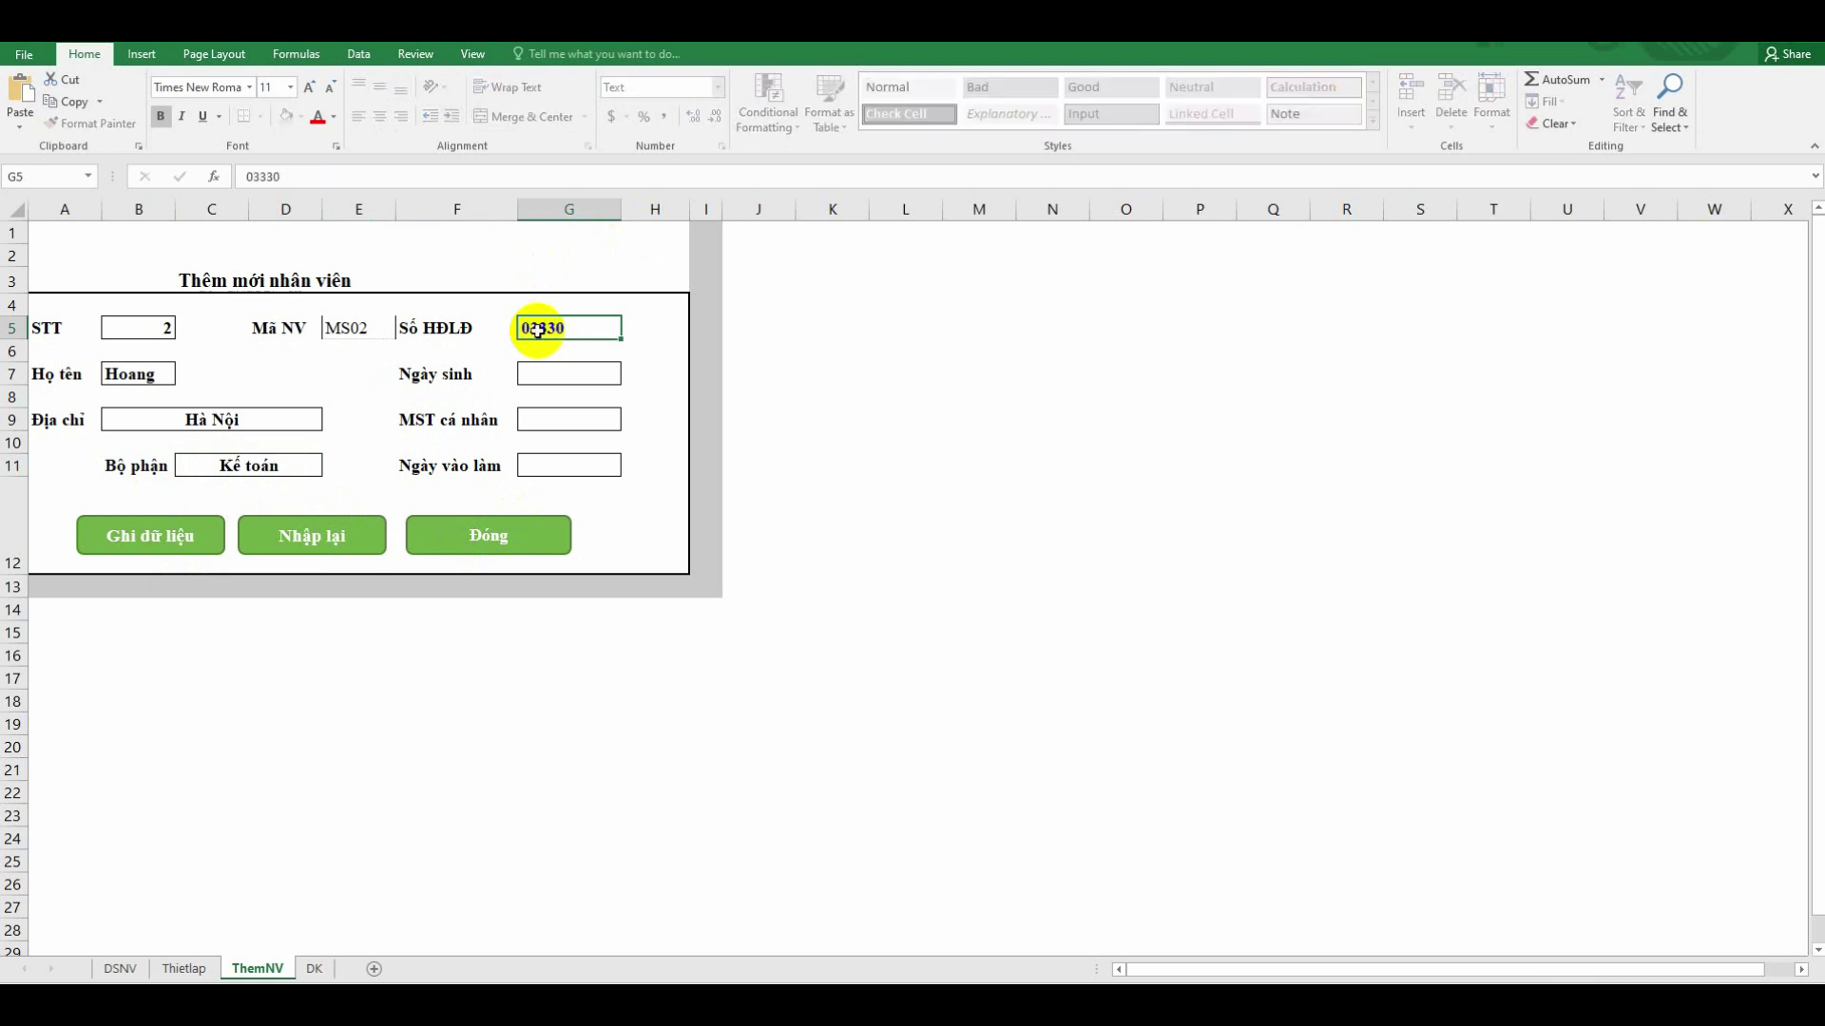
key(Return)
click(557, 372)
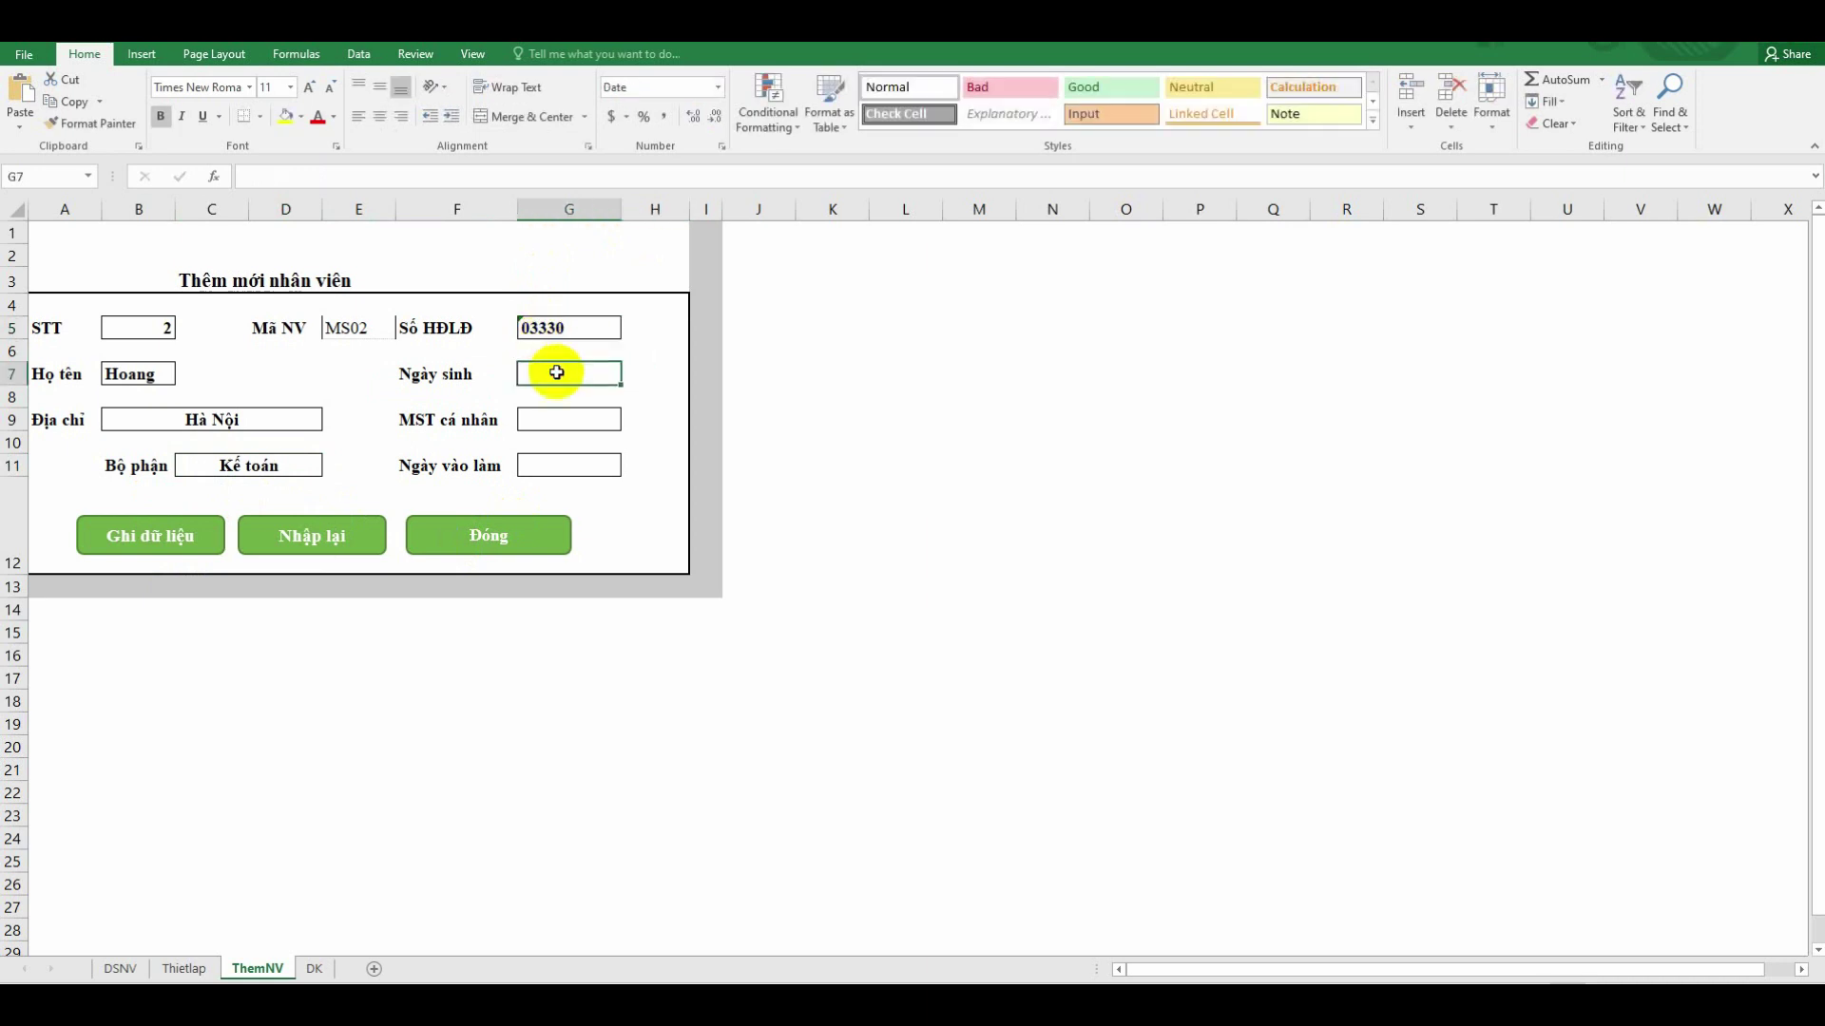
text(1-2-2002)
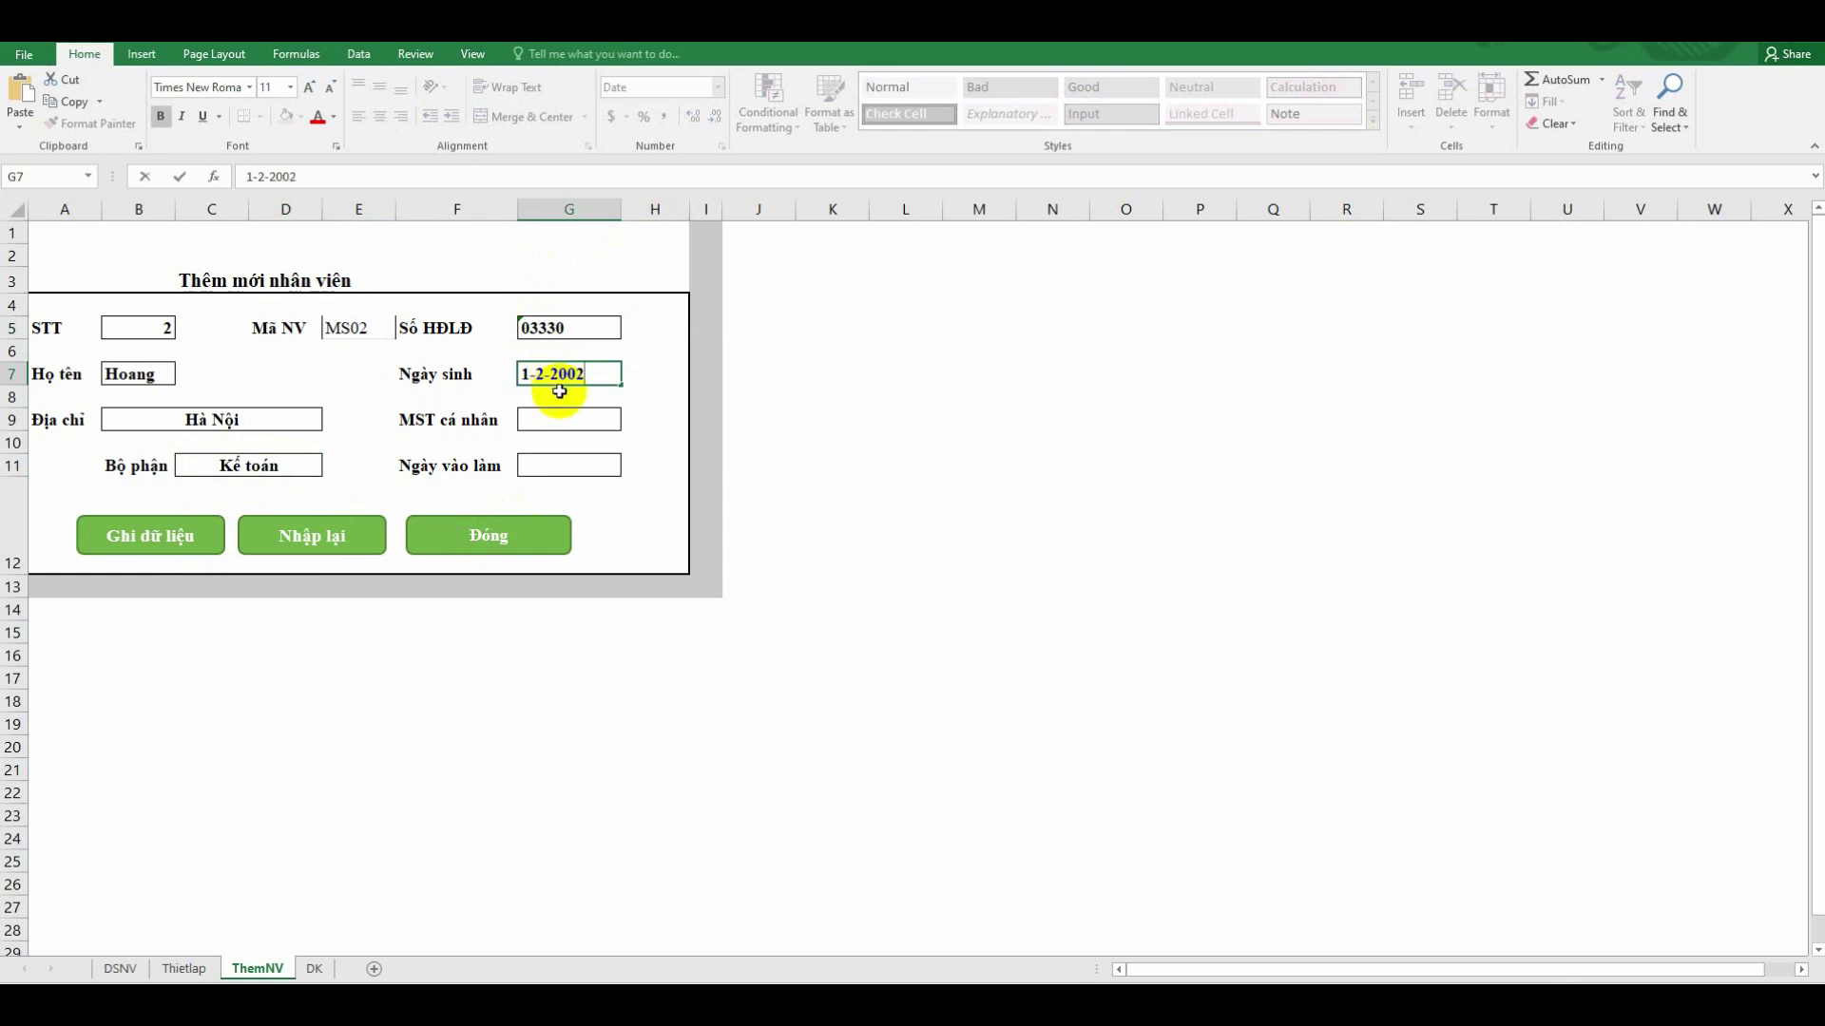
click(572, 418)
text(3000)
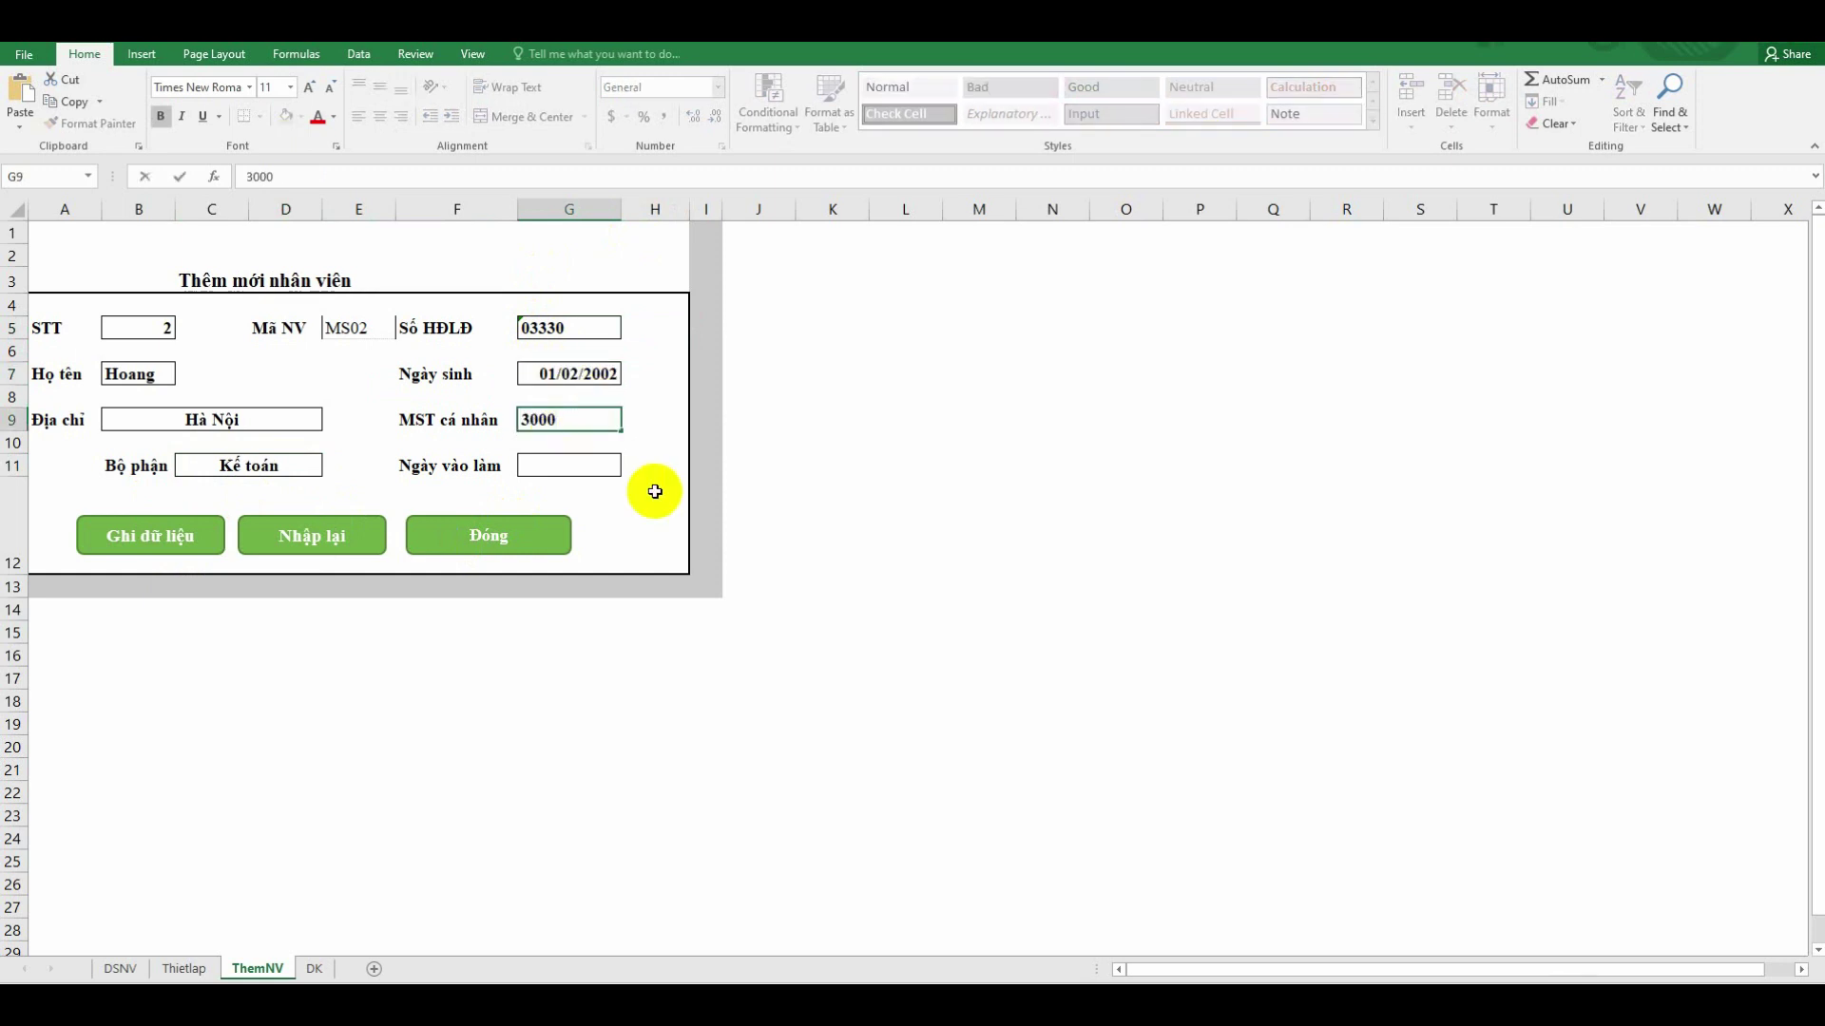
click(549, 468)
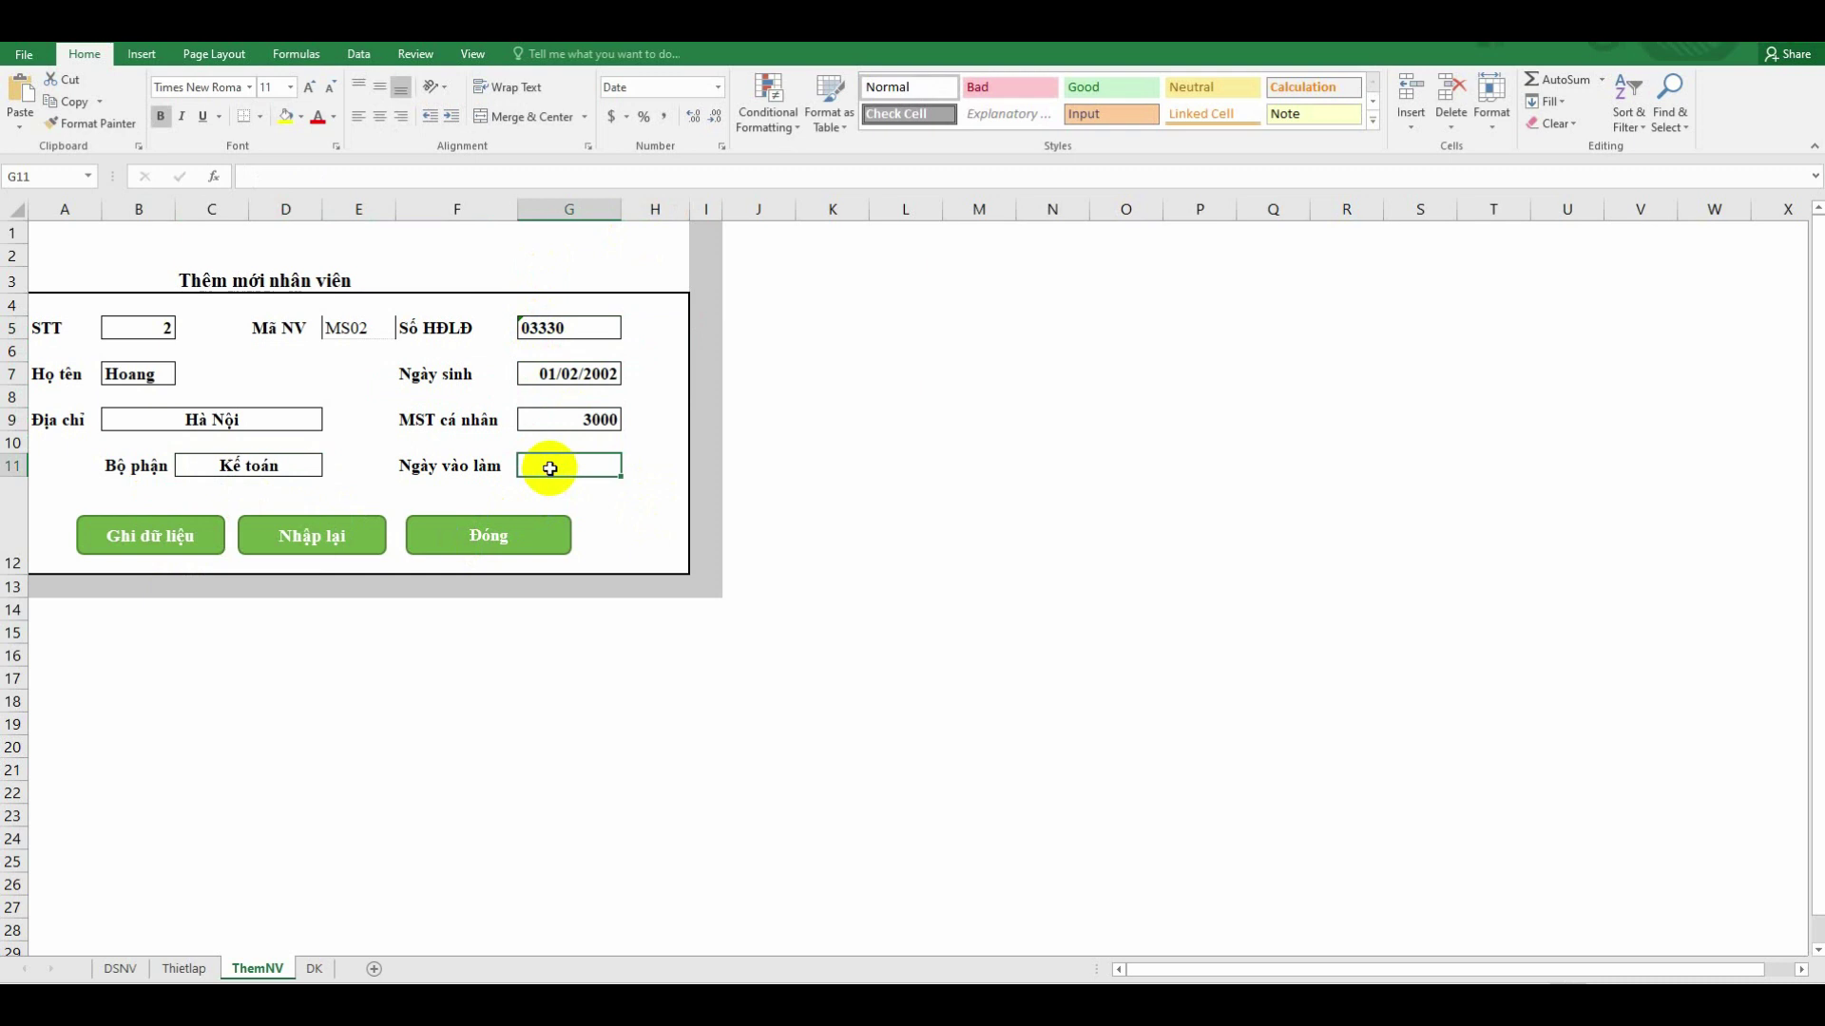
text(1-2-2020)
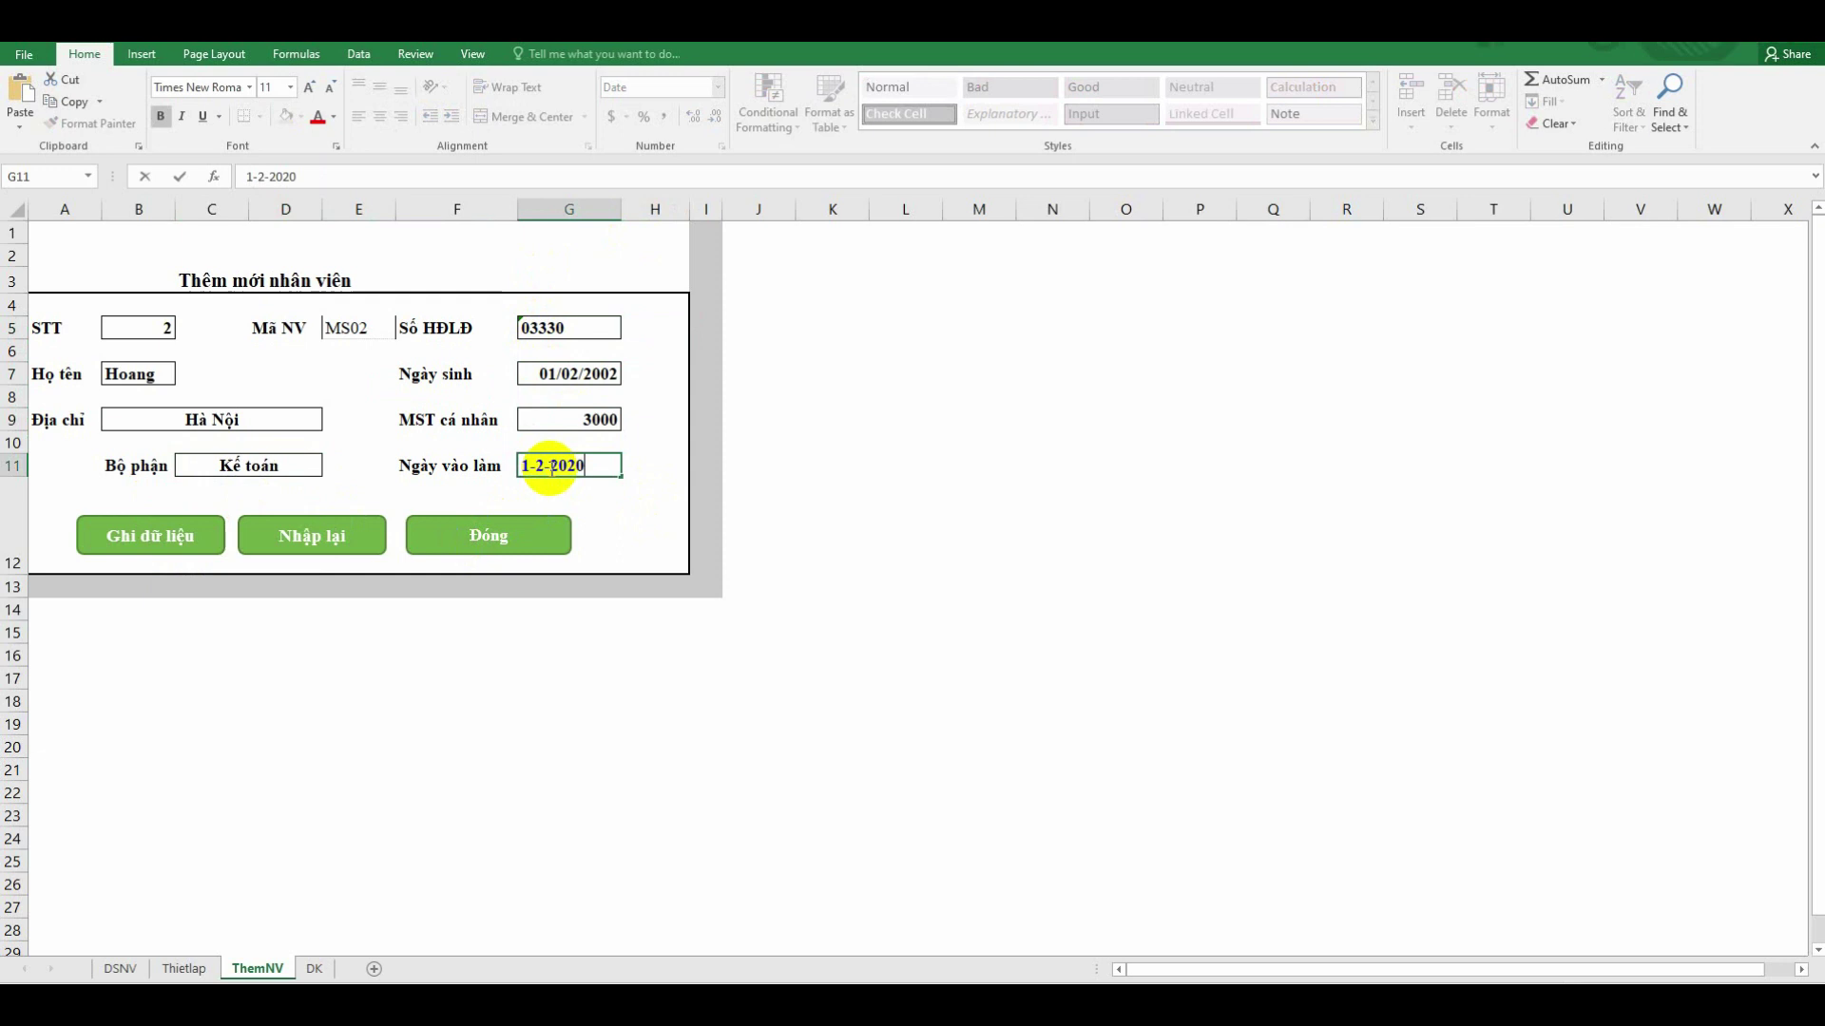
key(Return)
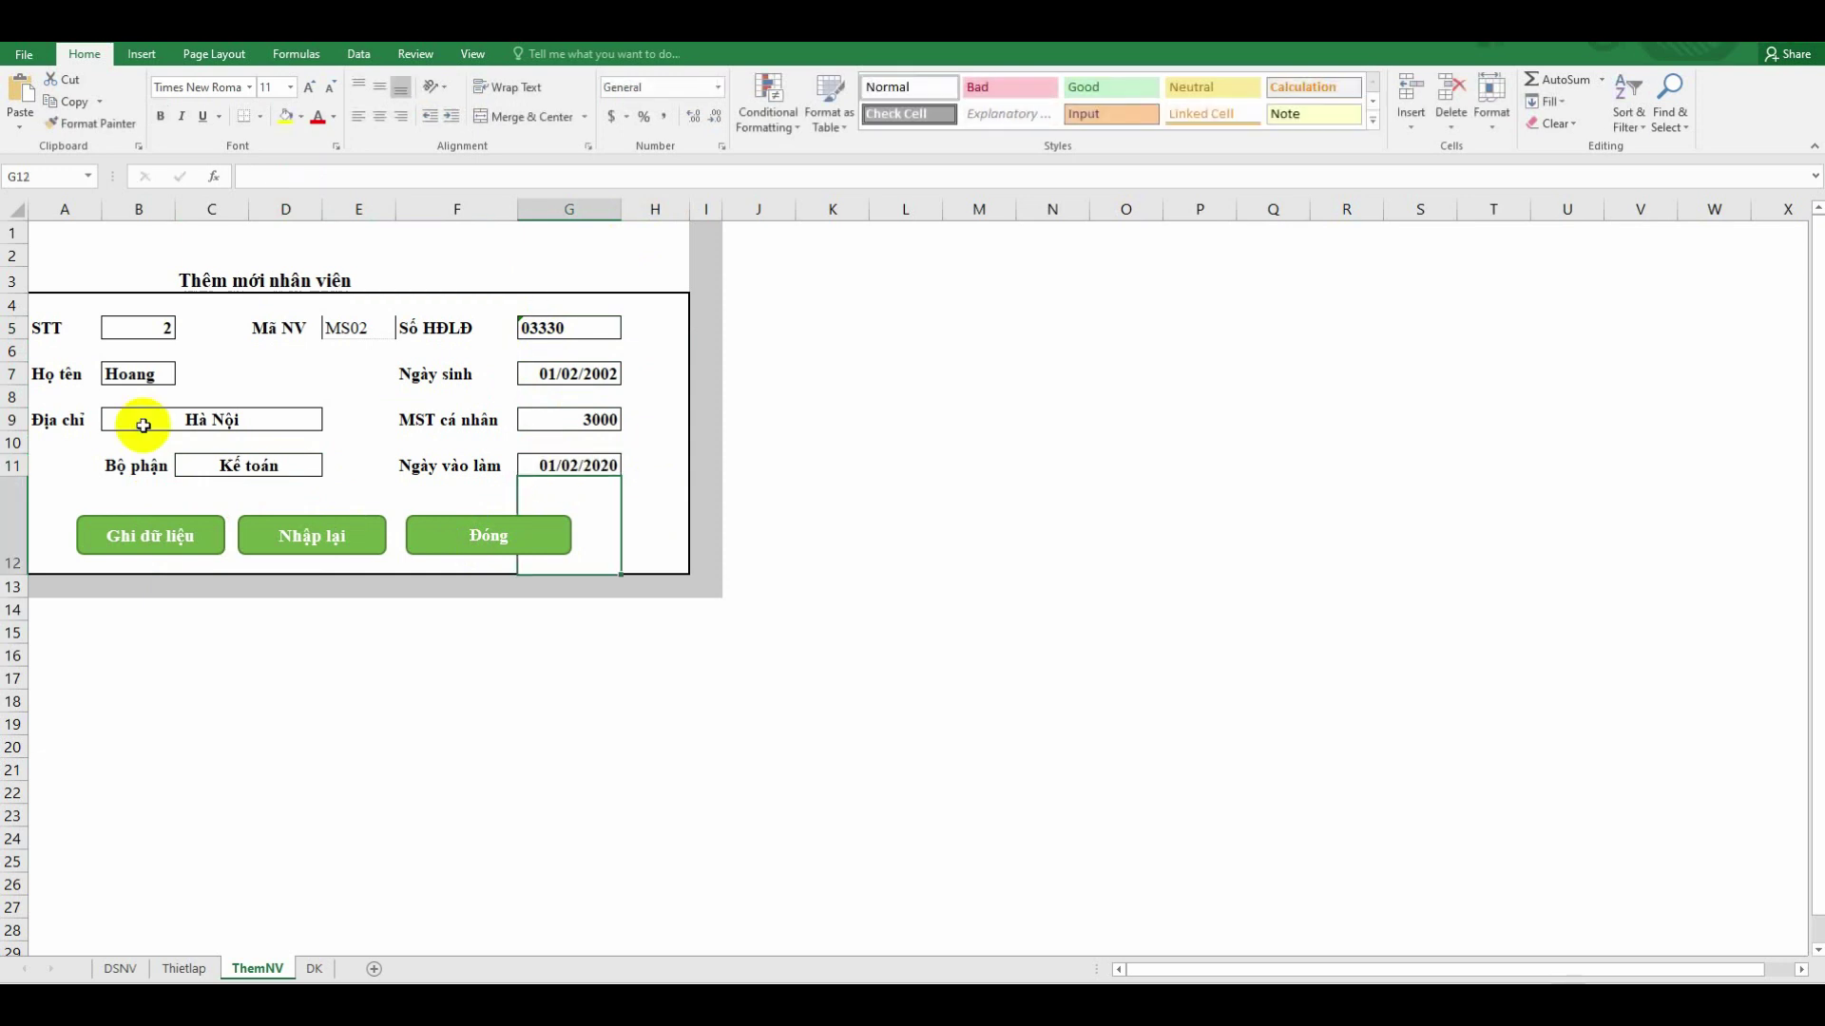
click(155, 534)
click(950, 573)
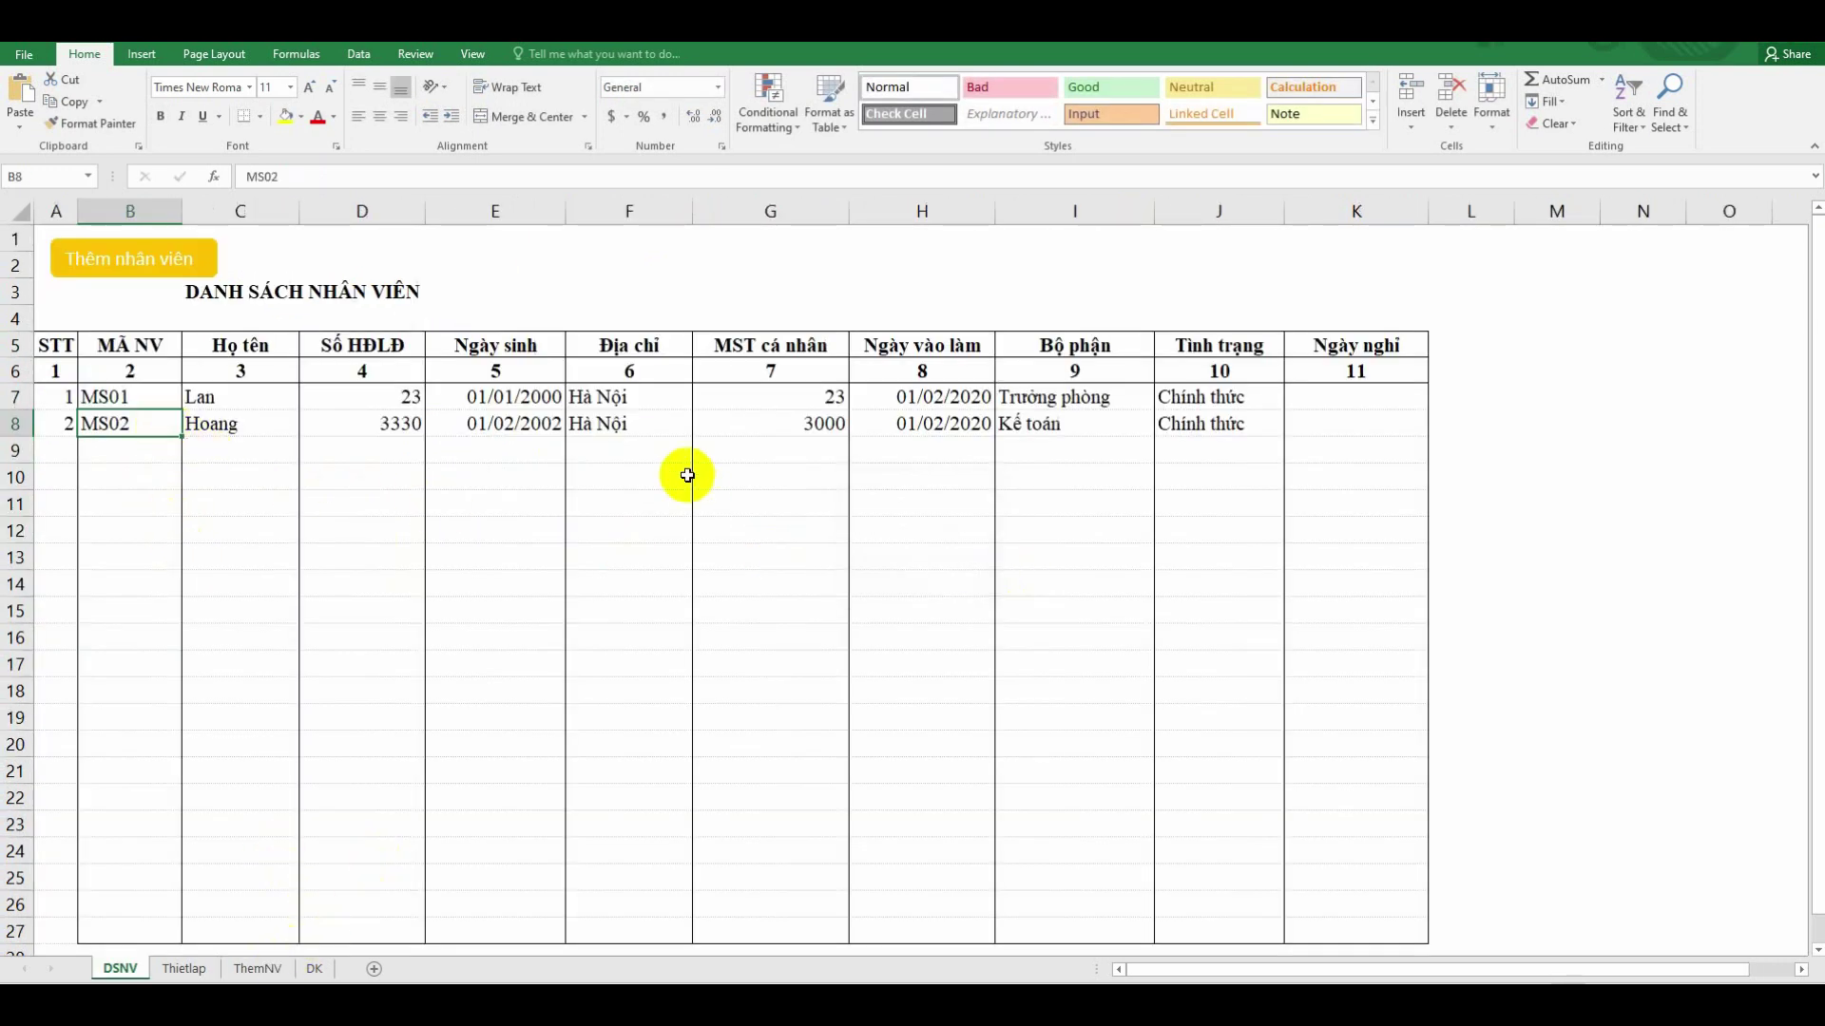
Review the ThemNV form and Thietlap lists, then check MS02's address in DSNV row 8
click(258, 964)
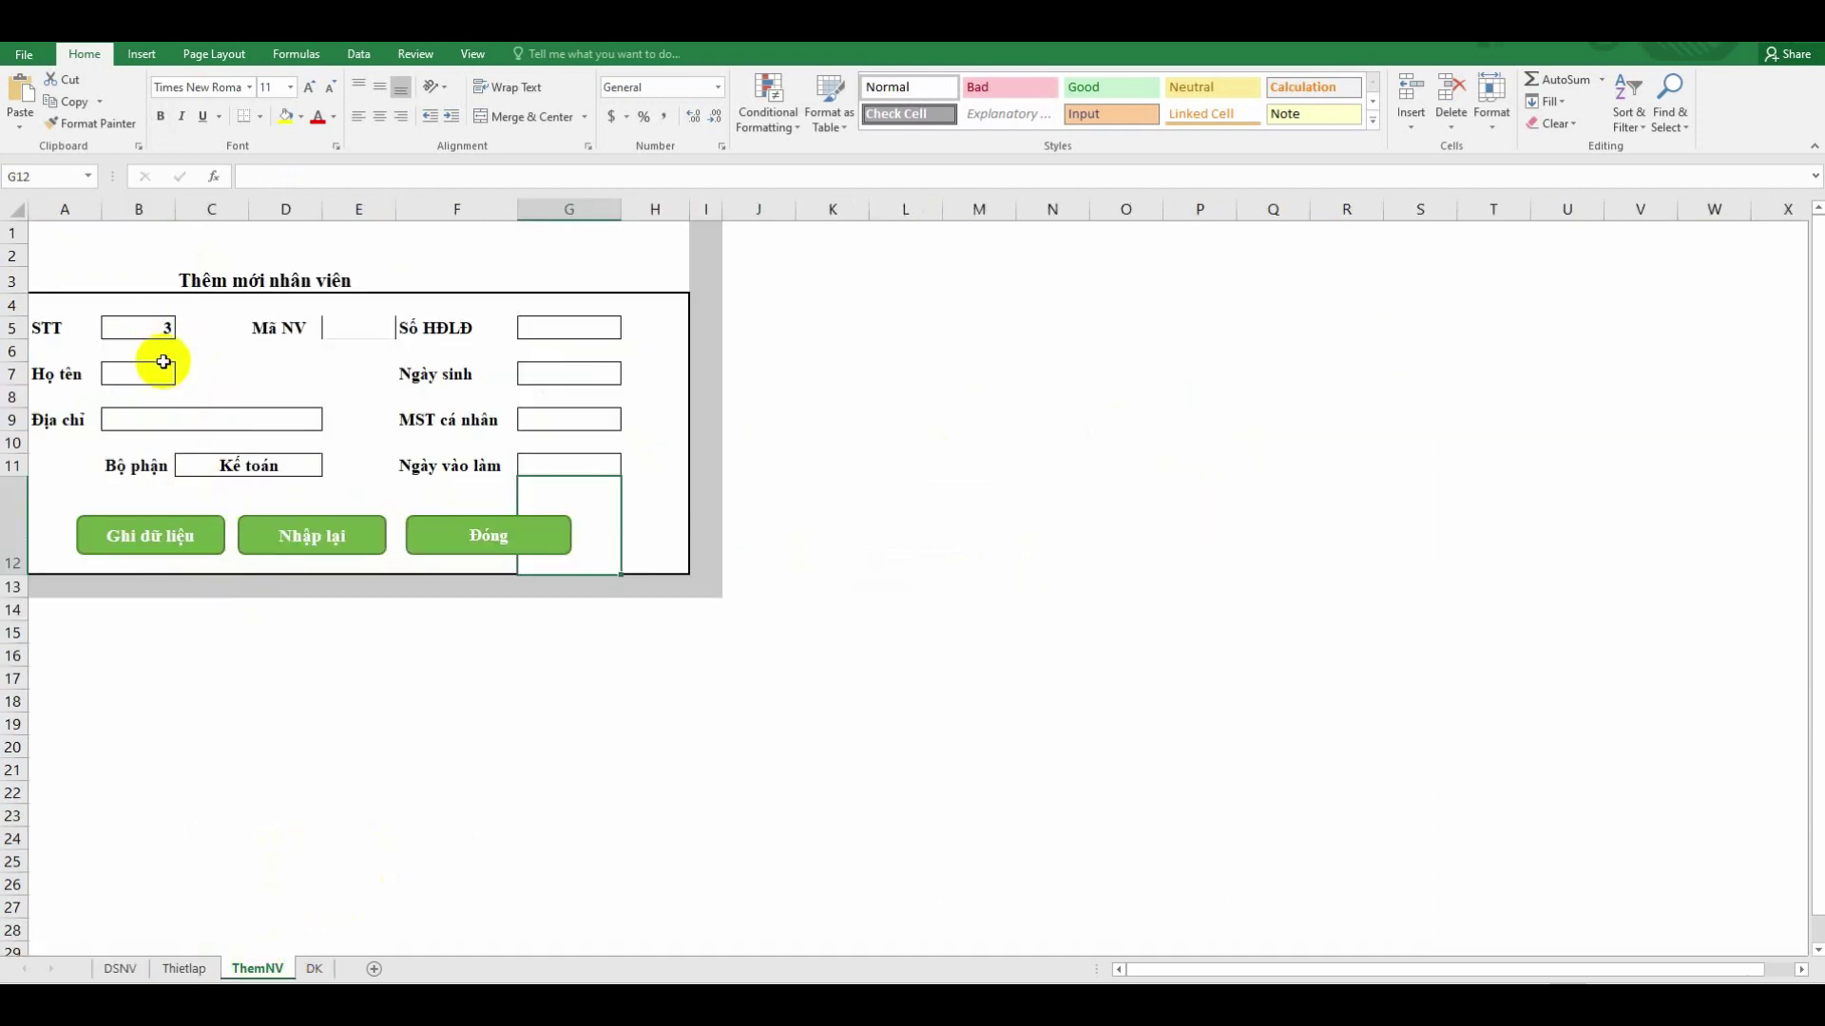
click(184, 967)
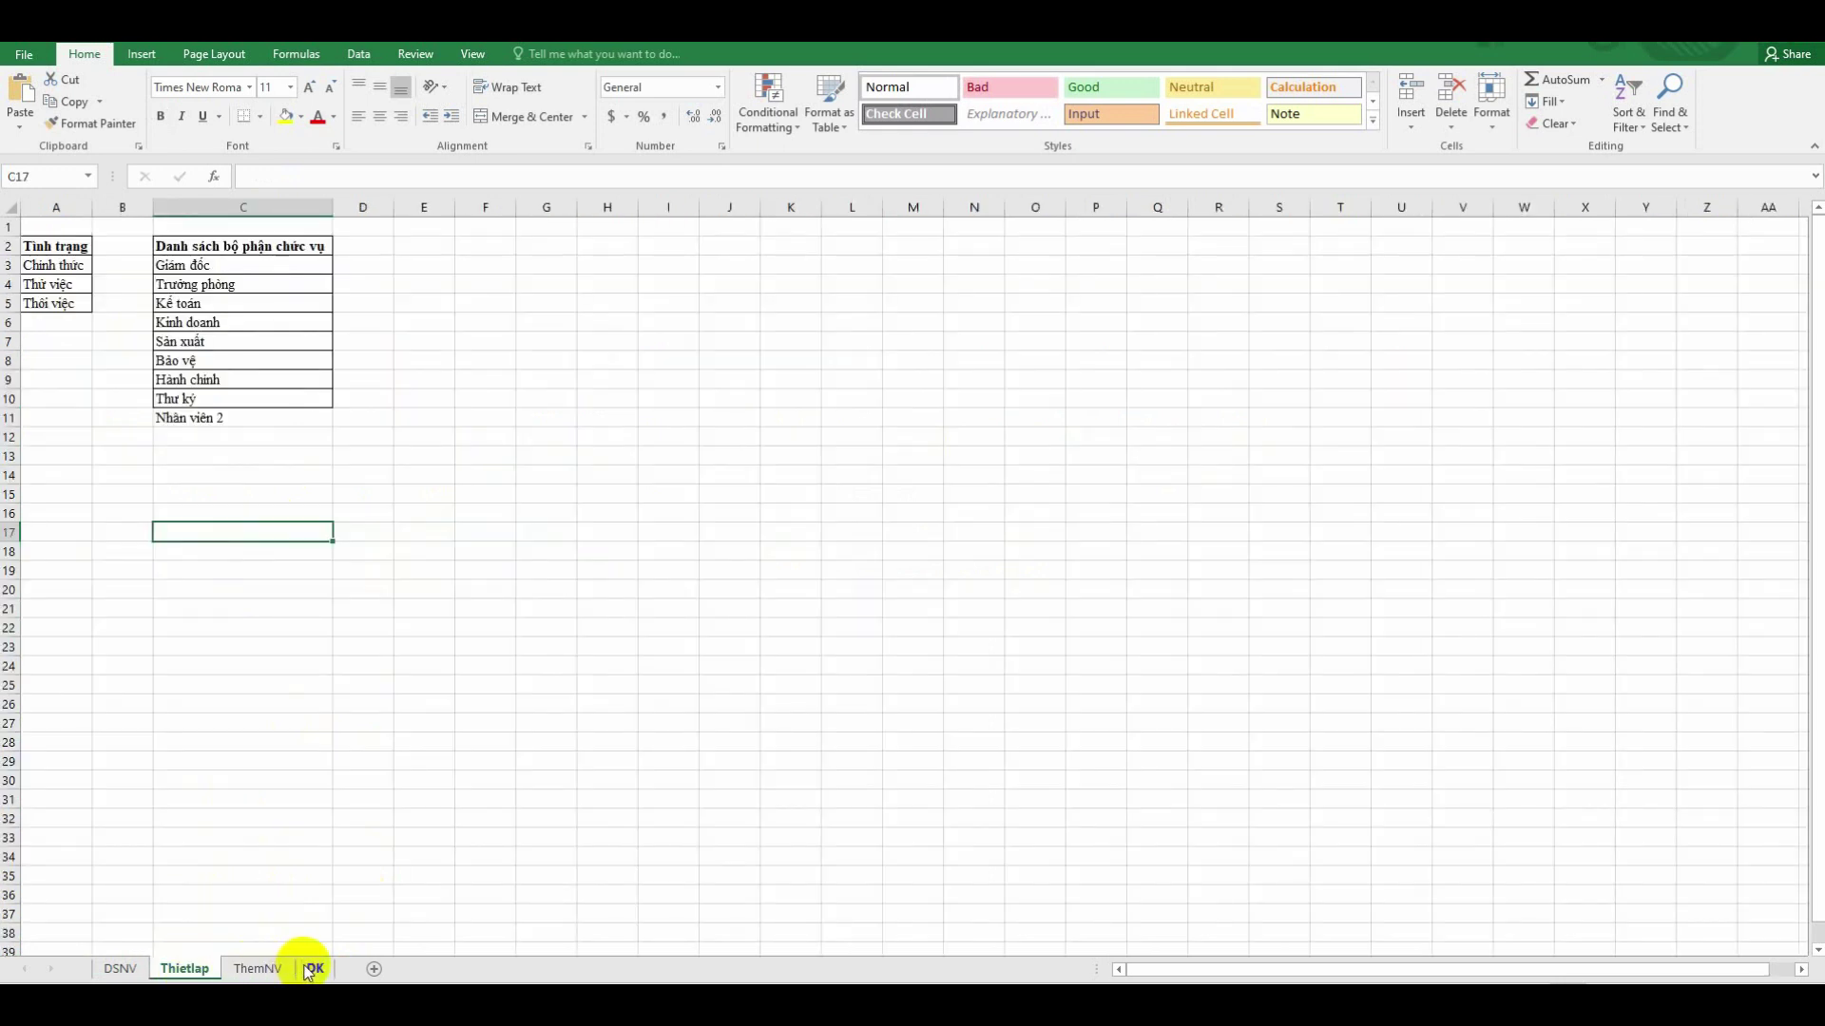
click(259, 968)
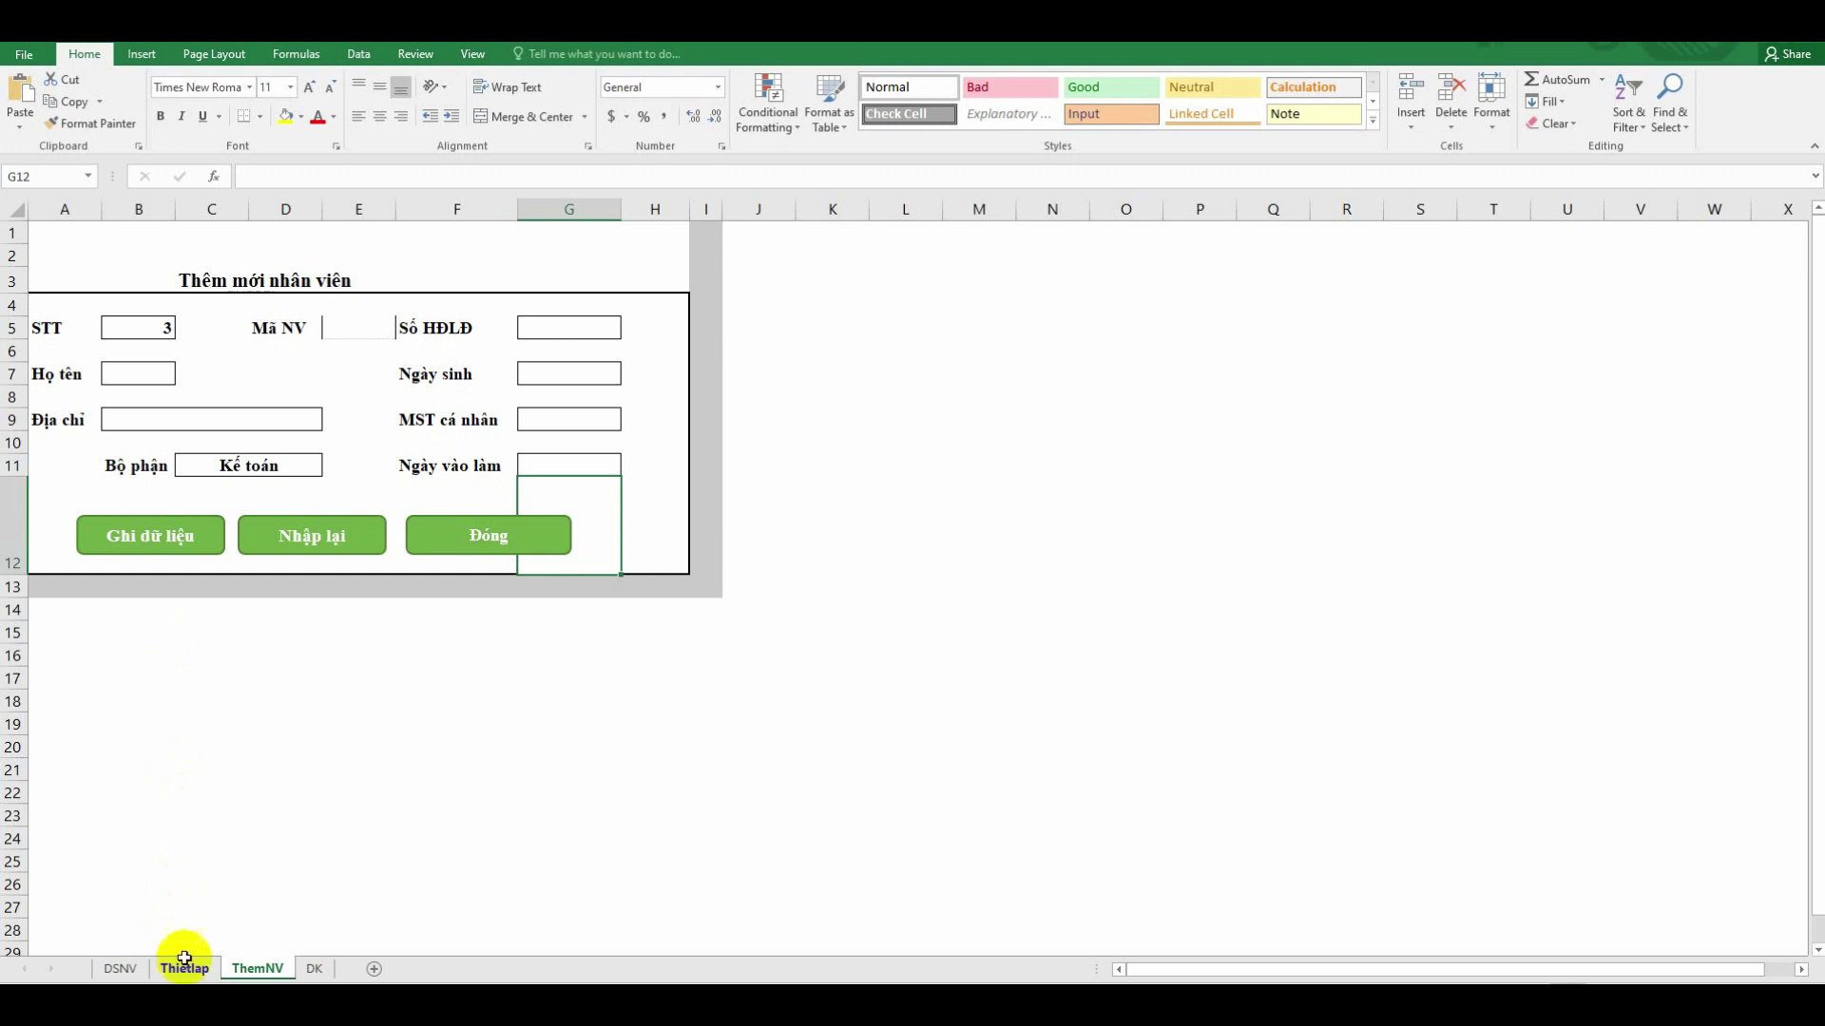
click(119, 968)
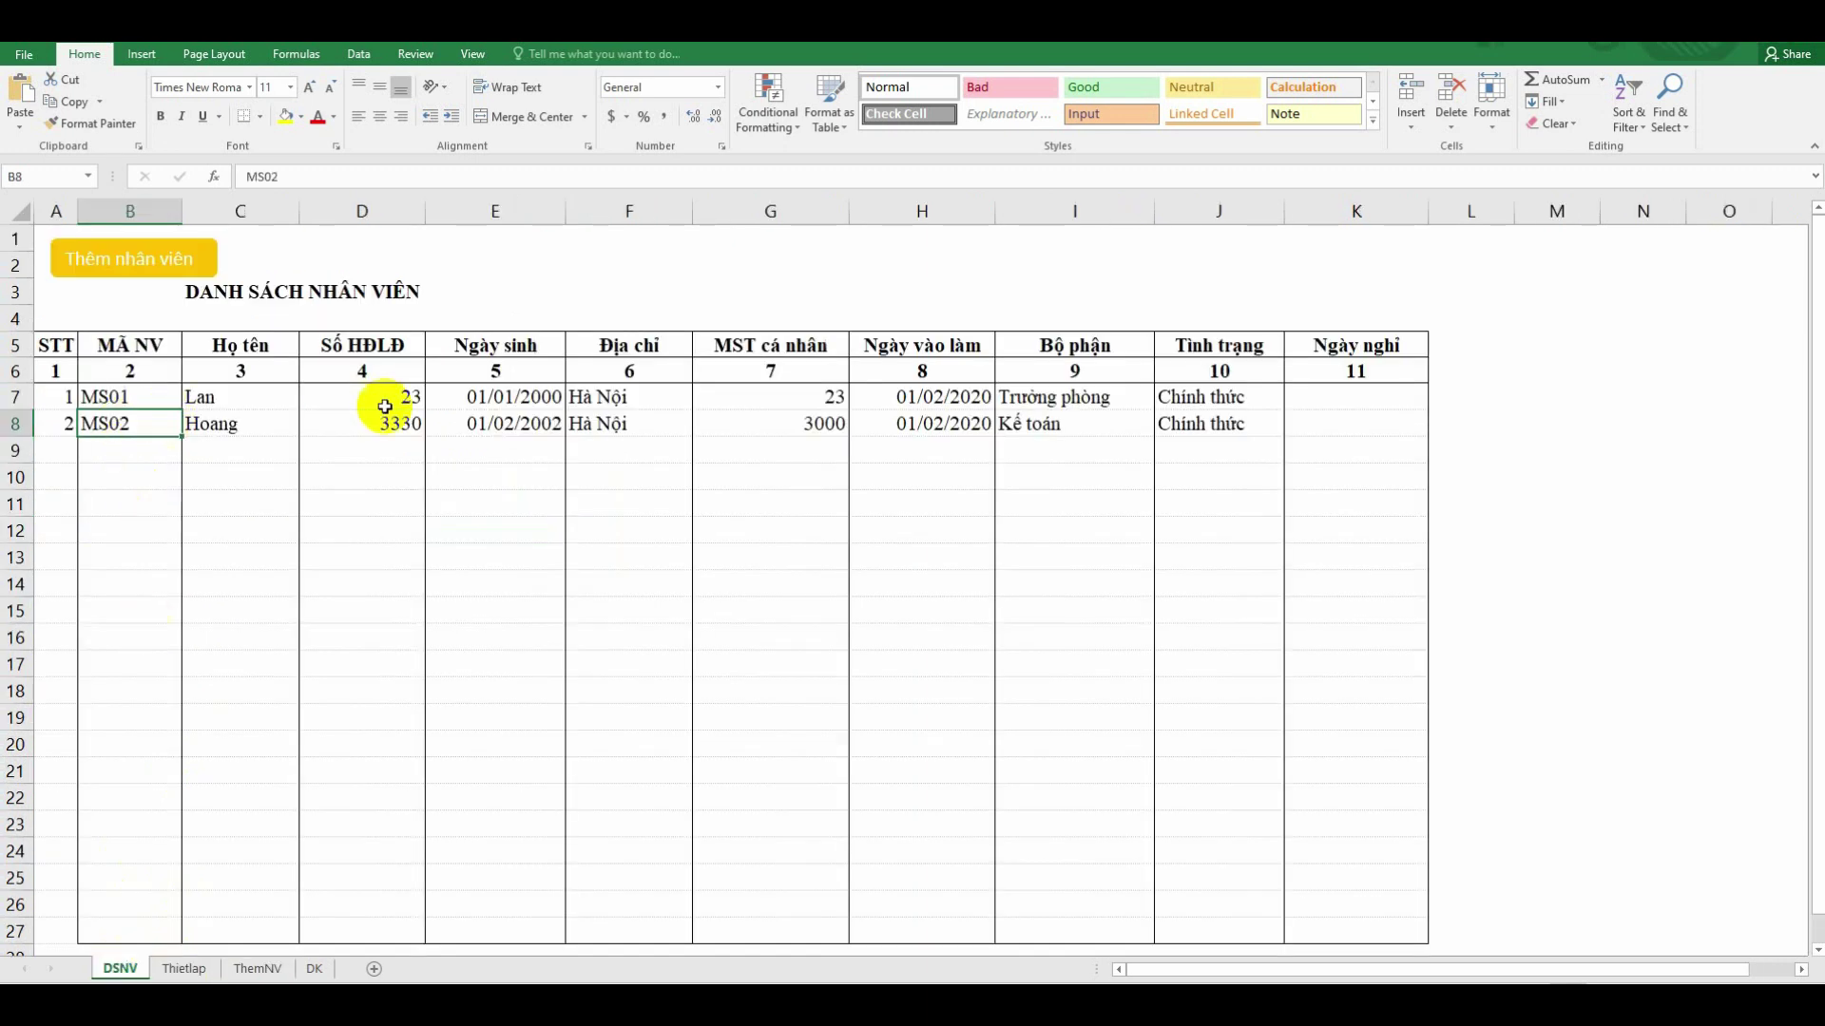
click(608, 424)
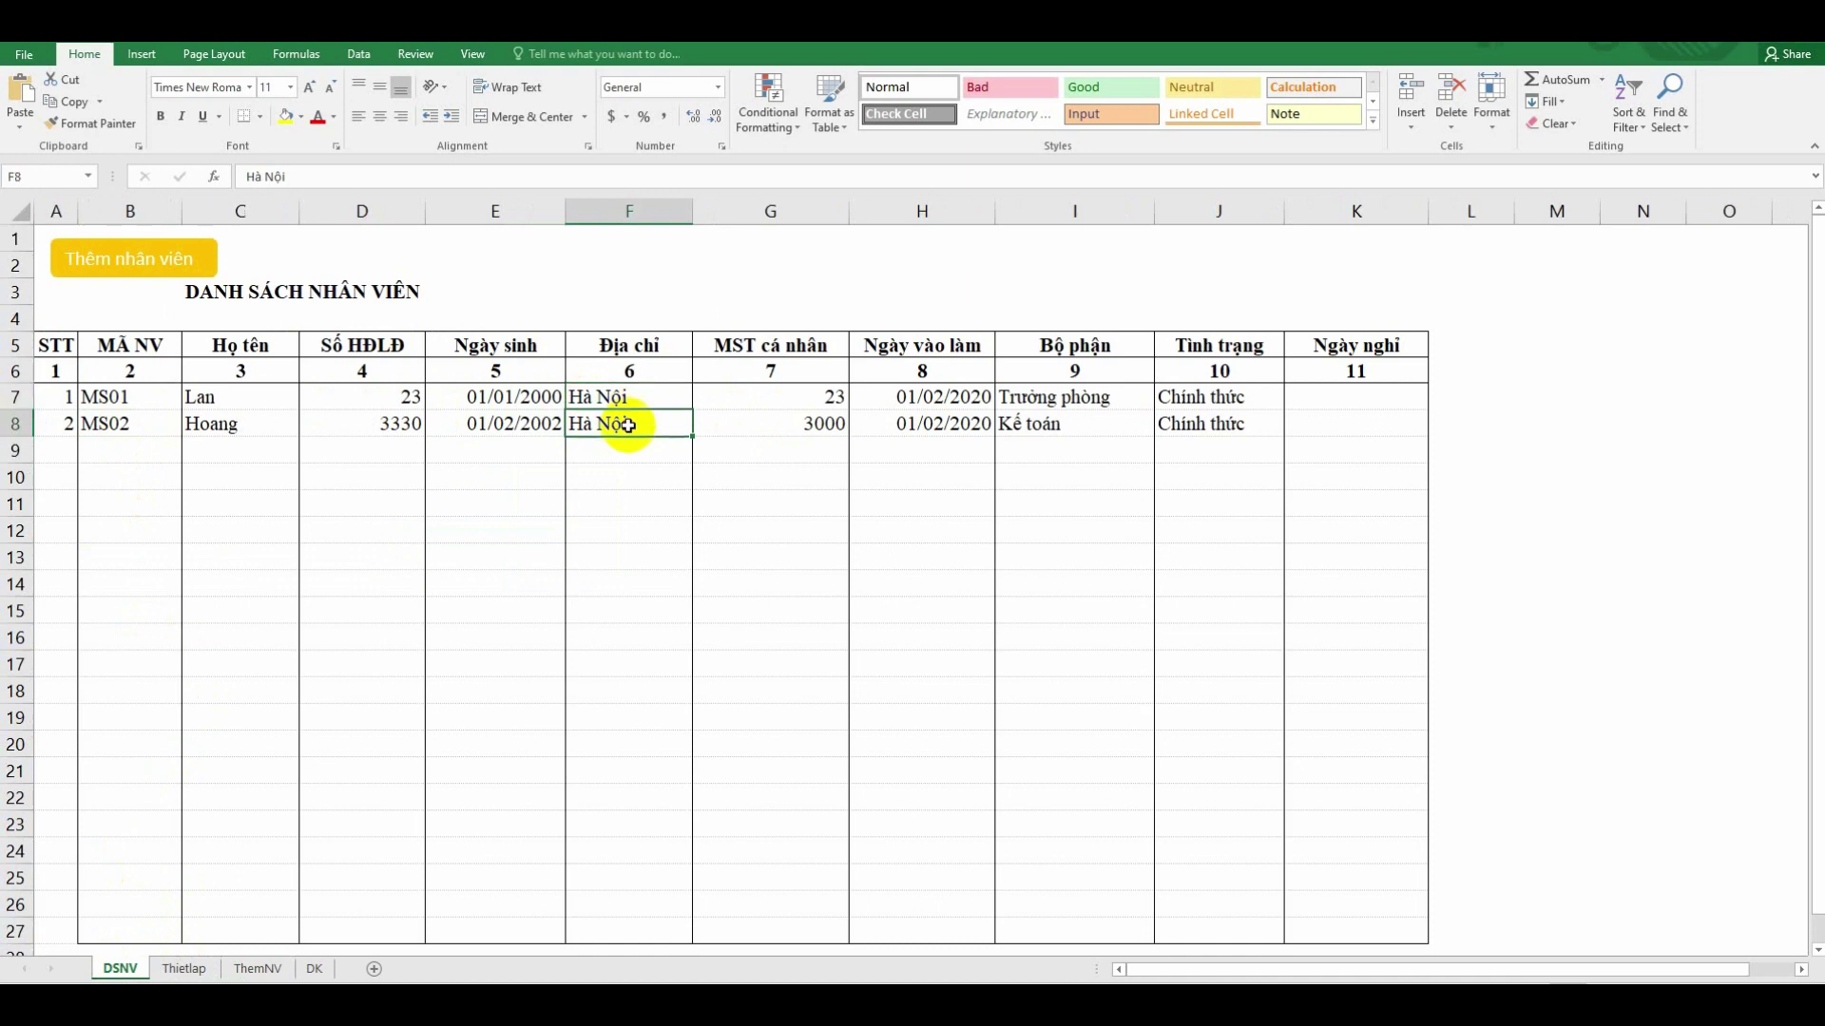